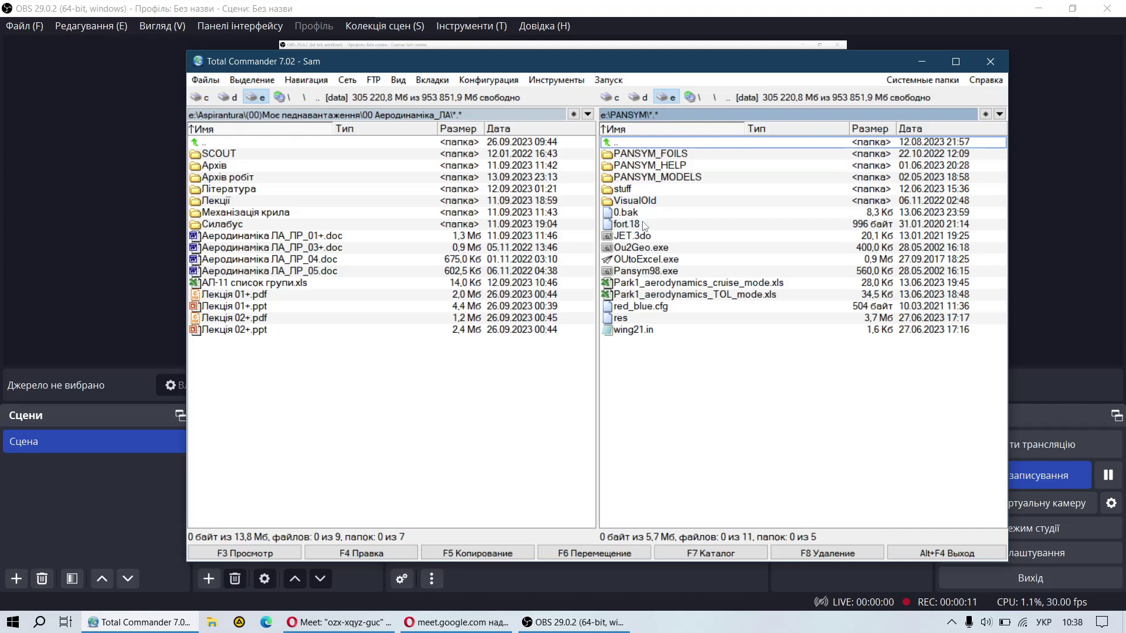
Open wing21.in from the PANSYM folder, fit its window to show the whole file, and minimize OBS.
click(651, 332)
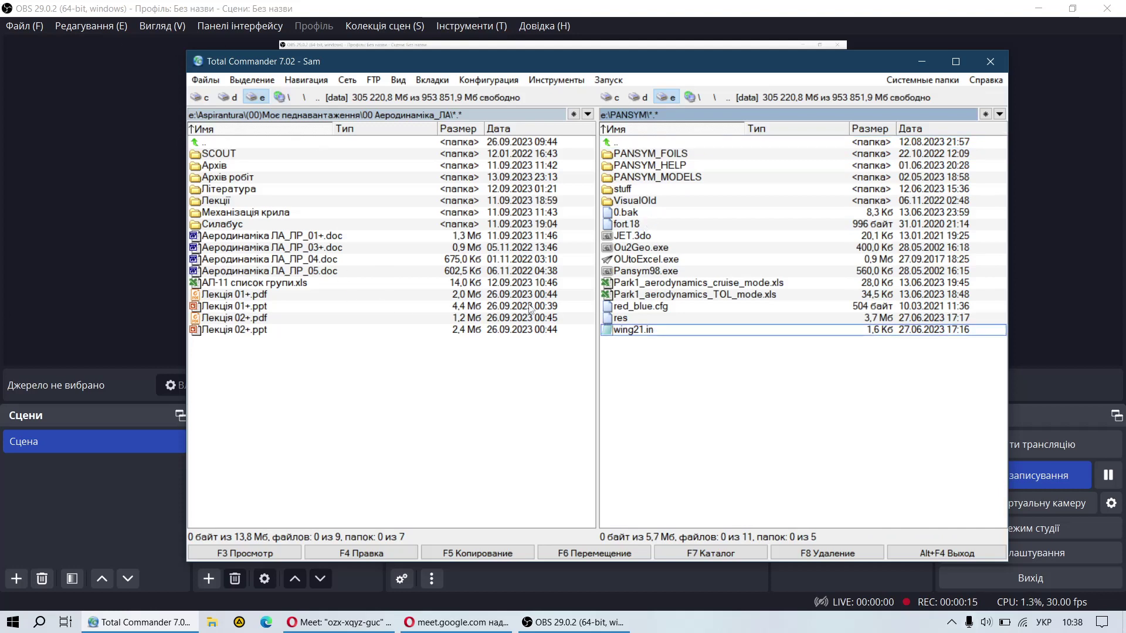
double_click(637, 331)
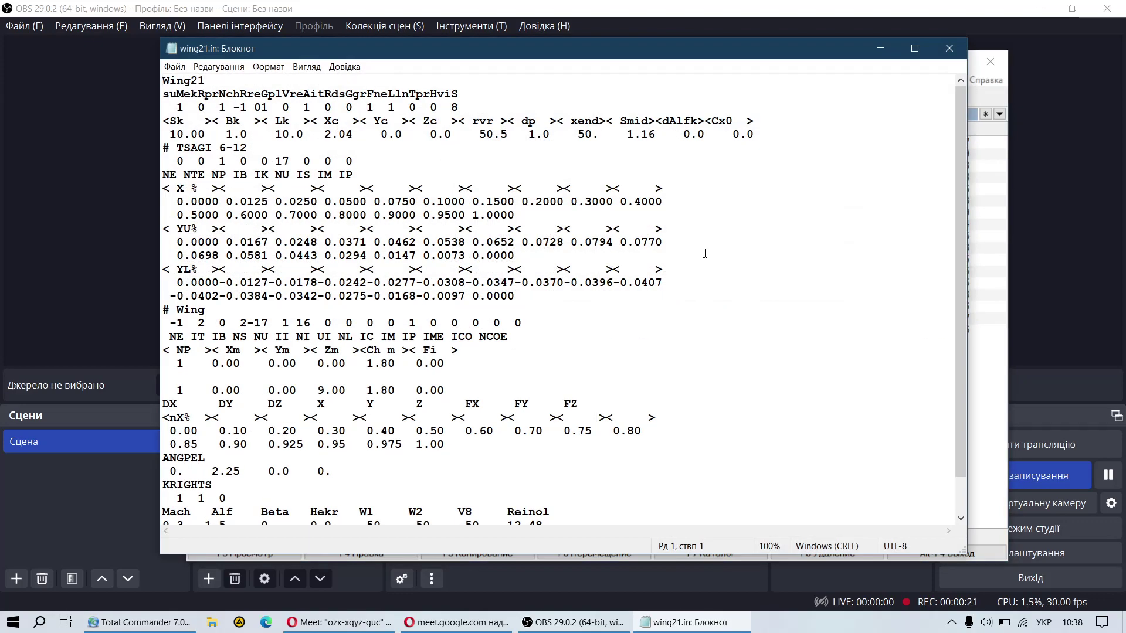
drag(672, 56, 749, 57)
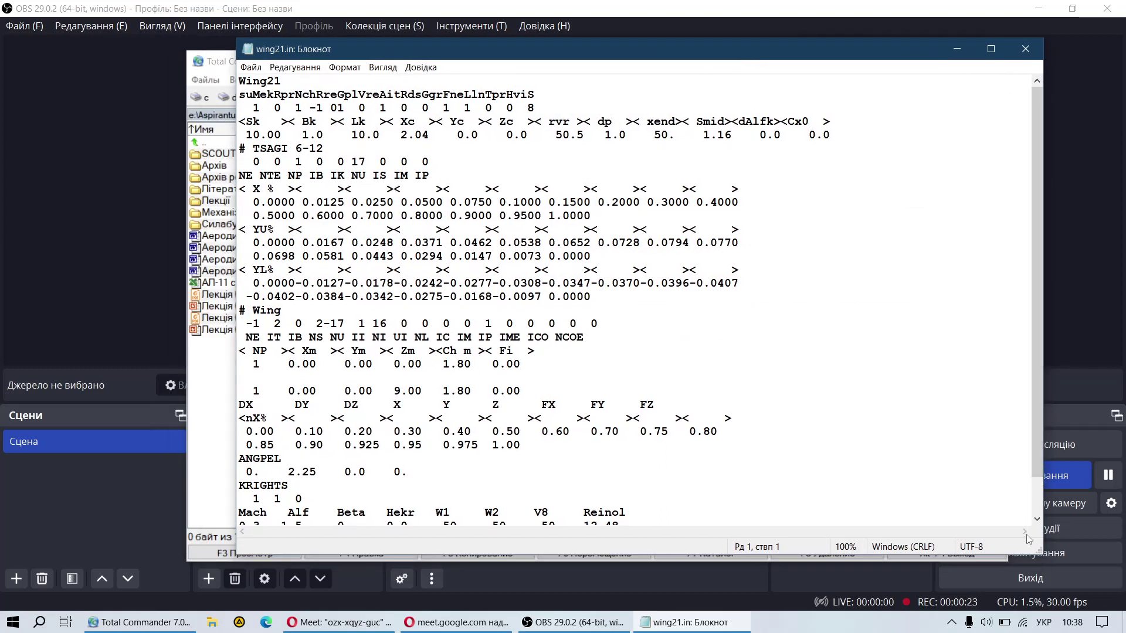
drag(1034, 552, 905, 591)
click(1039, 8)
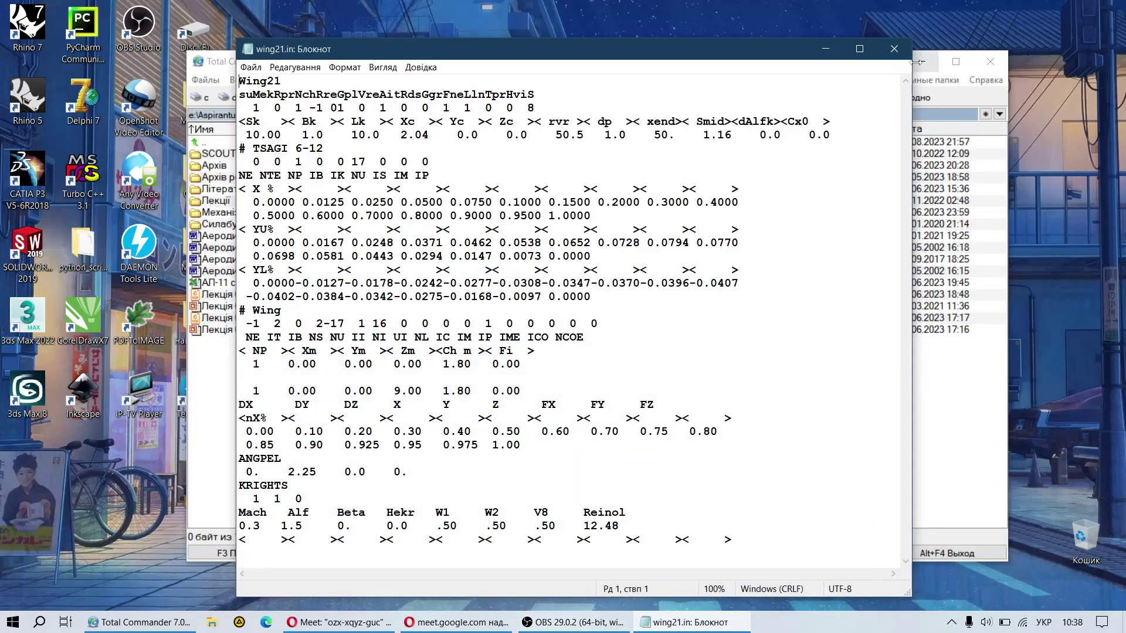
drag(686, 57, 703, 50)
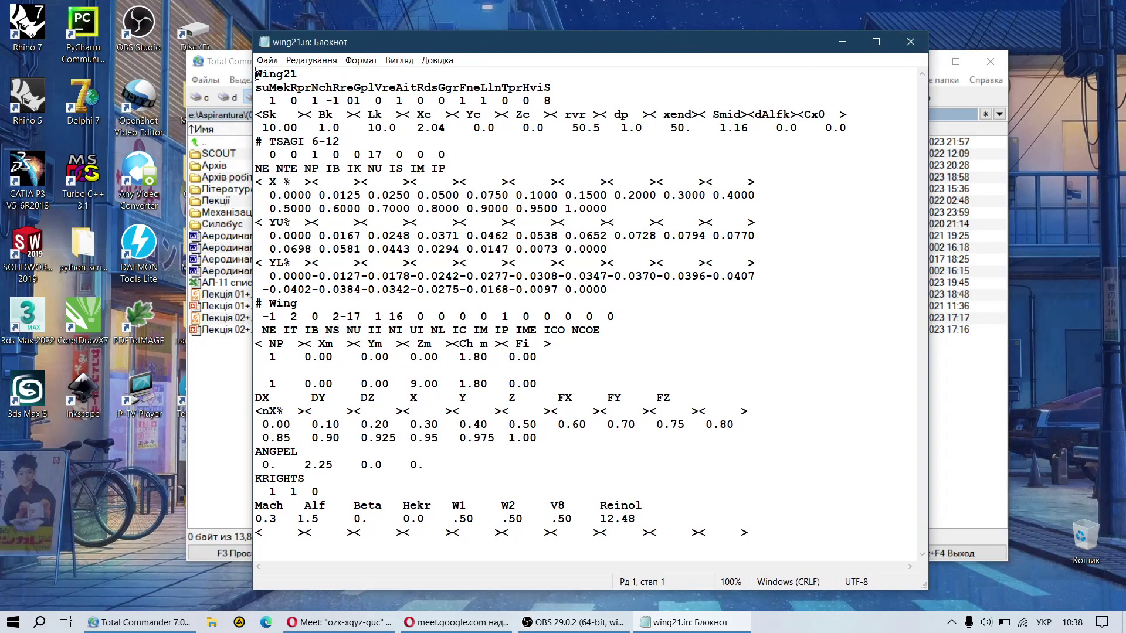
Append "лабораторна робота №1" to the Wing21 title line of wing21.in.
drag(256, 74, 310, 74)
click(304, 74)
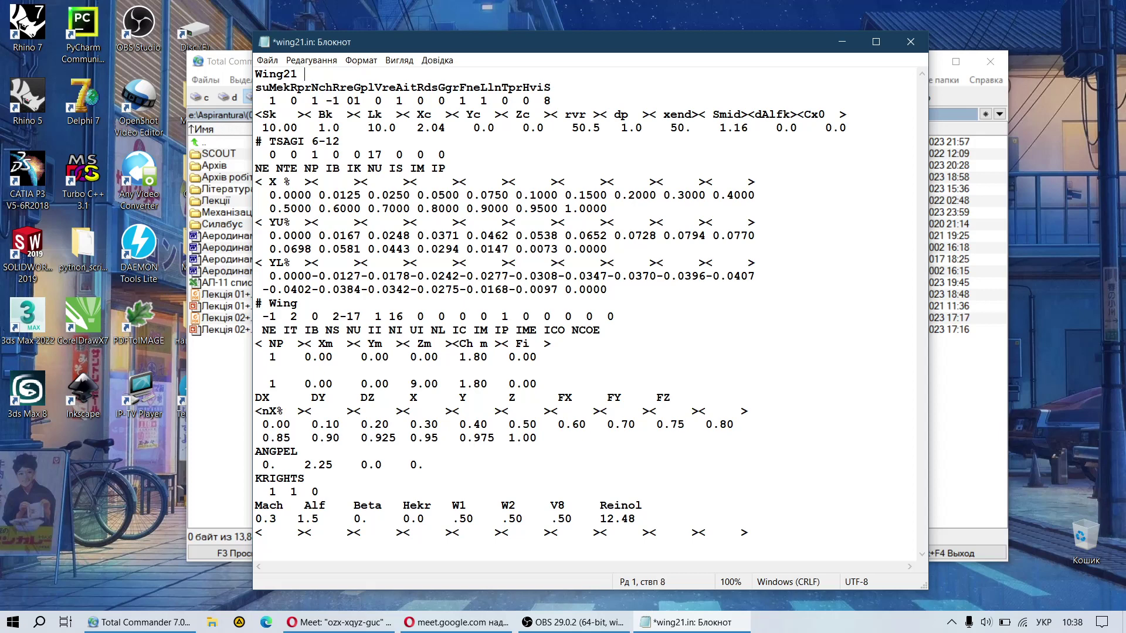
text(лабораторна робота)
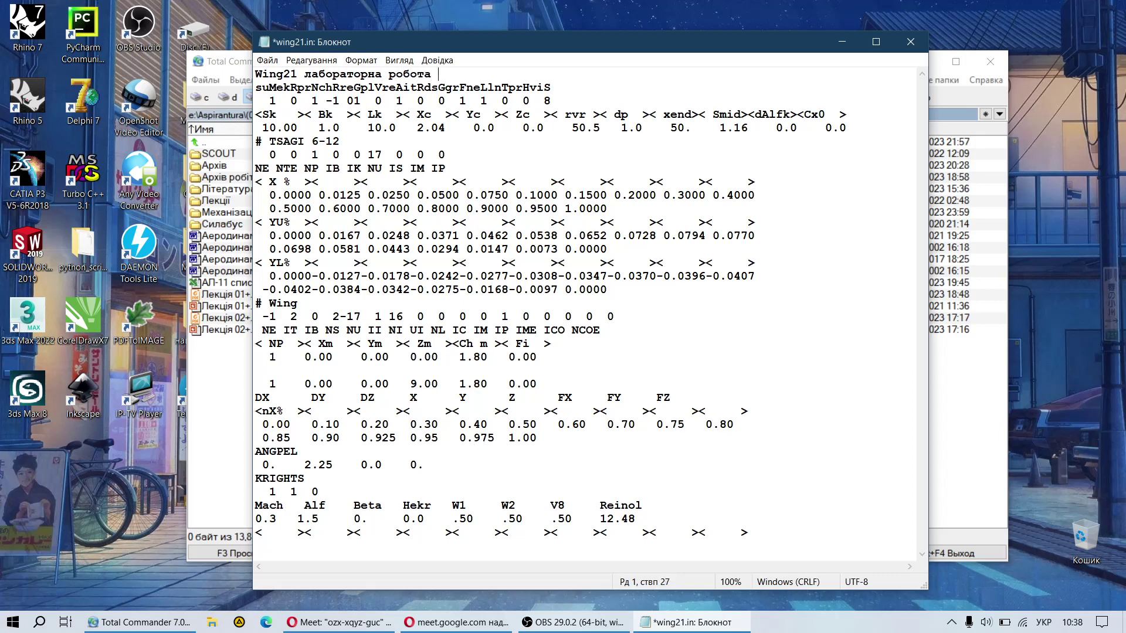
text( №1)
Highlight the control-parameter rows in wing21.in and open Manual_ua_v01.pdf from the PANSYM_HELP folder.
drag(254, 89, 559, 99)
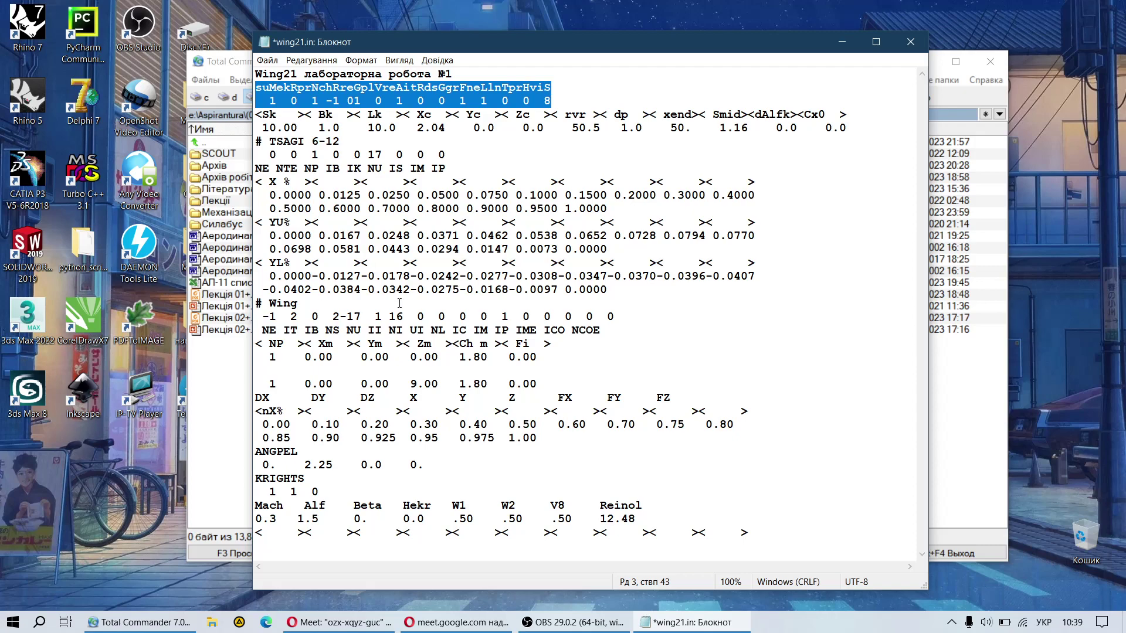
click(950, 374)
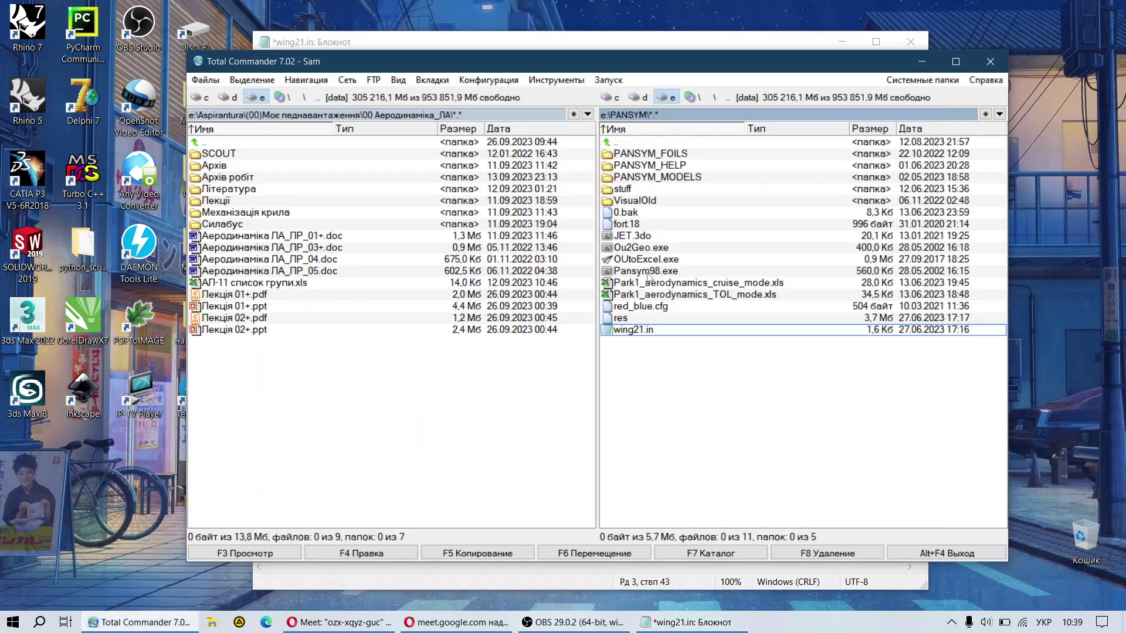
double_click(654, 165)
double_click(655, 167)
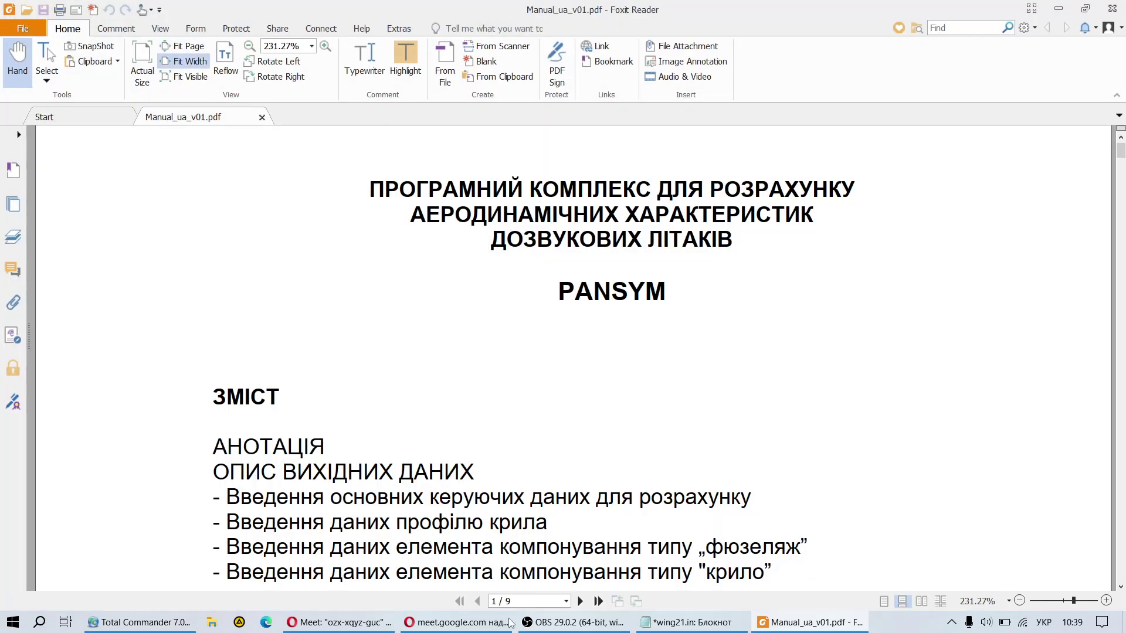
Open Manual.txt from the PANSYM_HELP folder, skim through it, and close it.
click(147, 622)
double_click(653, 146)
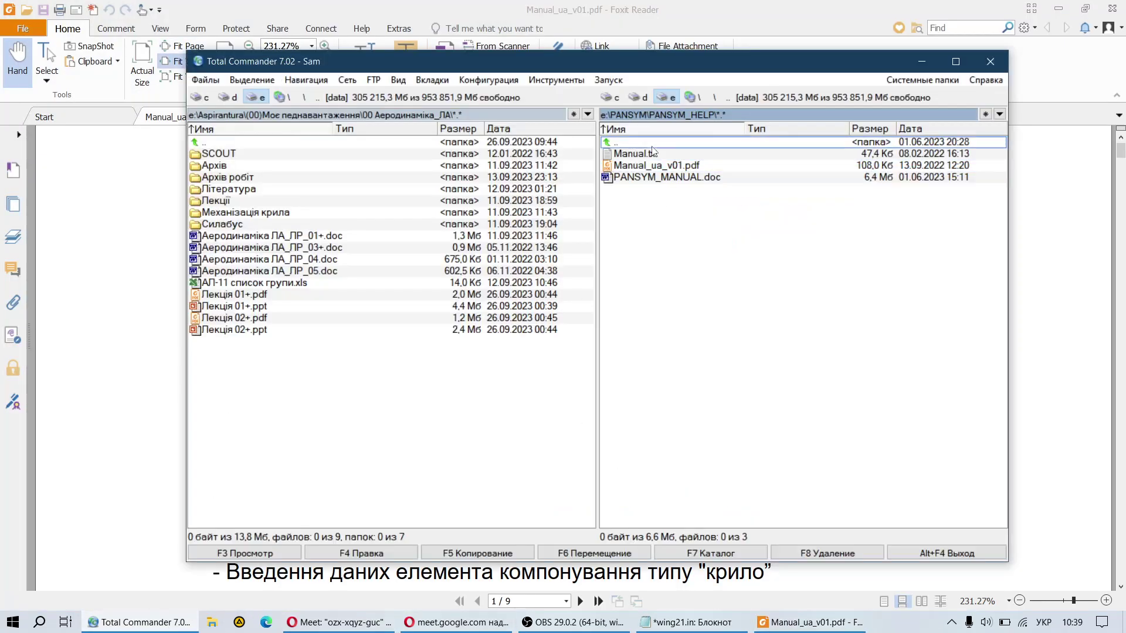
double_click(653, 166)
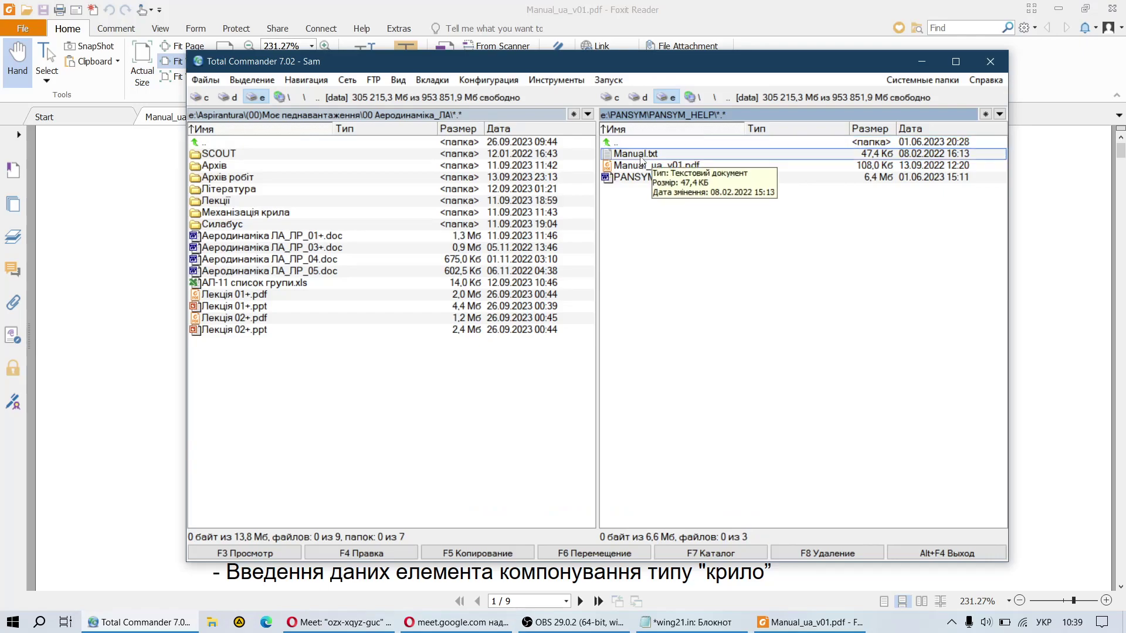
double_click(648, 155)
scroll(472, 266, down, 5)
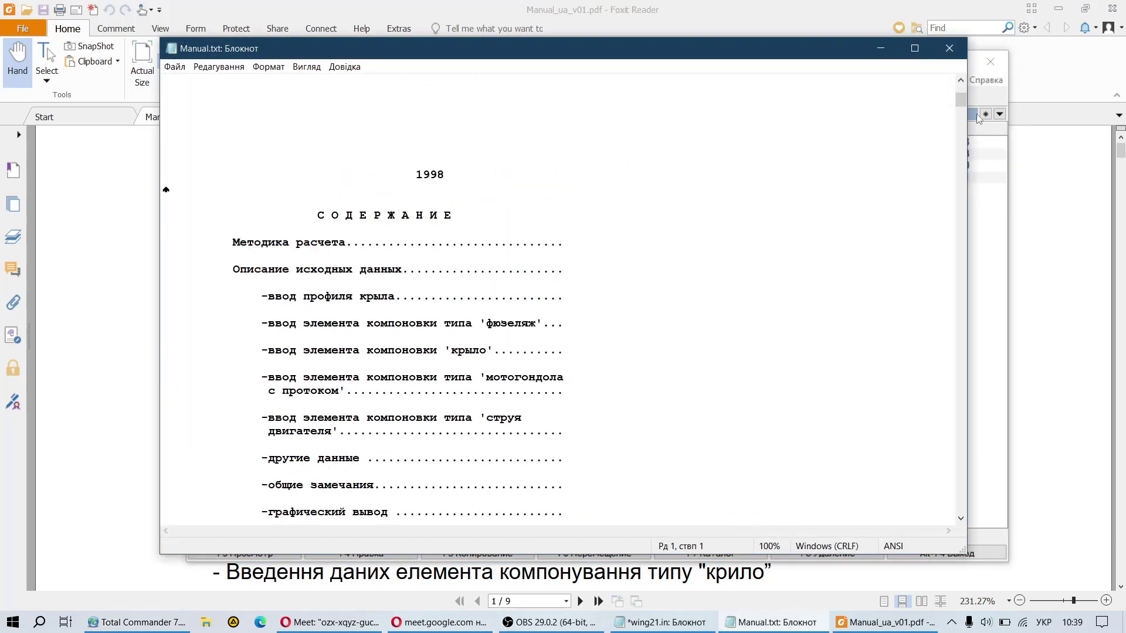
drag(960, 101, 960, 388)
click(950, 50)
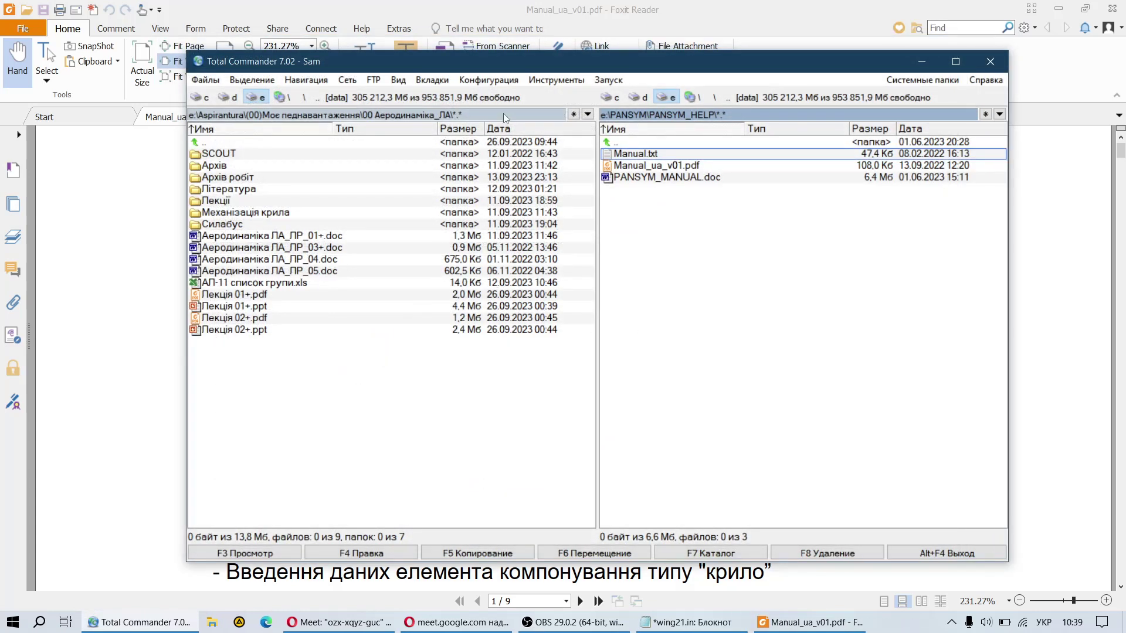
Switch to Manual_ua_v01.pdf and examine section 1.1 on the main control data, enlarging the fitted page to a readable size.
click(752, 8)
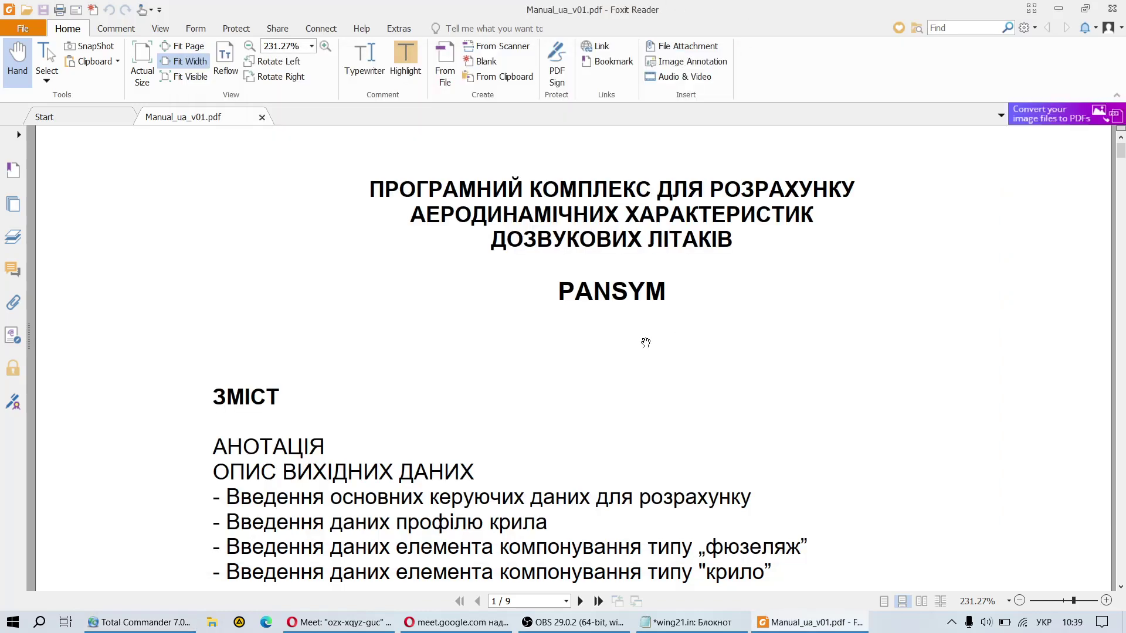
scroll(629, 340, down, 4)
scroll(629, 340, down, 10)
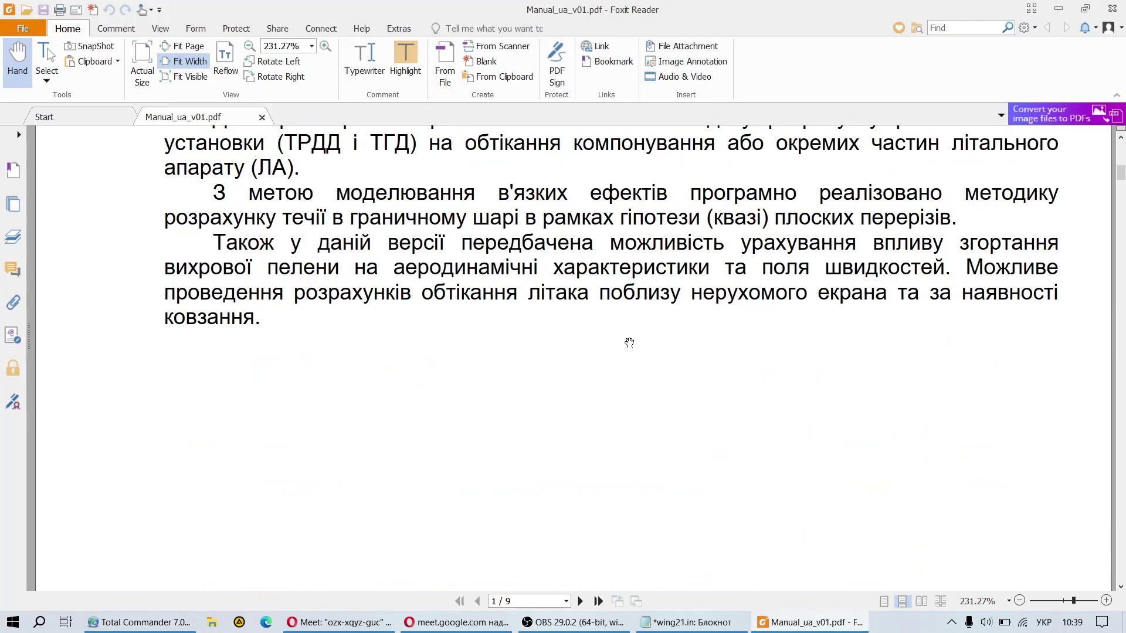
scroll(509, 290, down, 10)
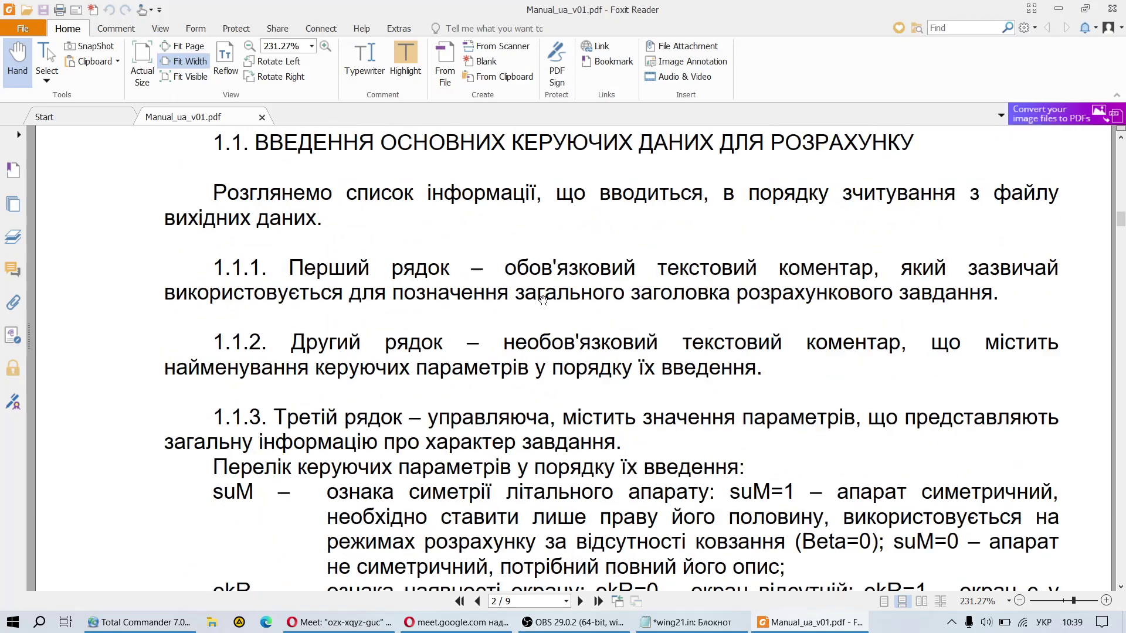
click(183, 46)
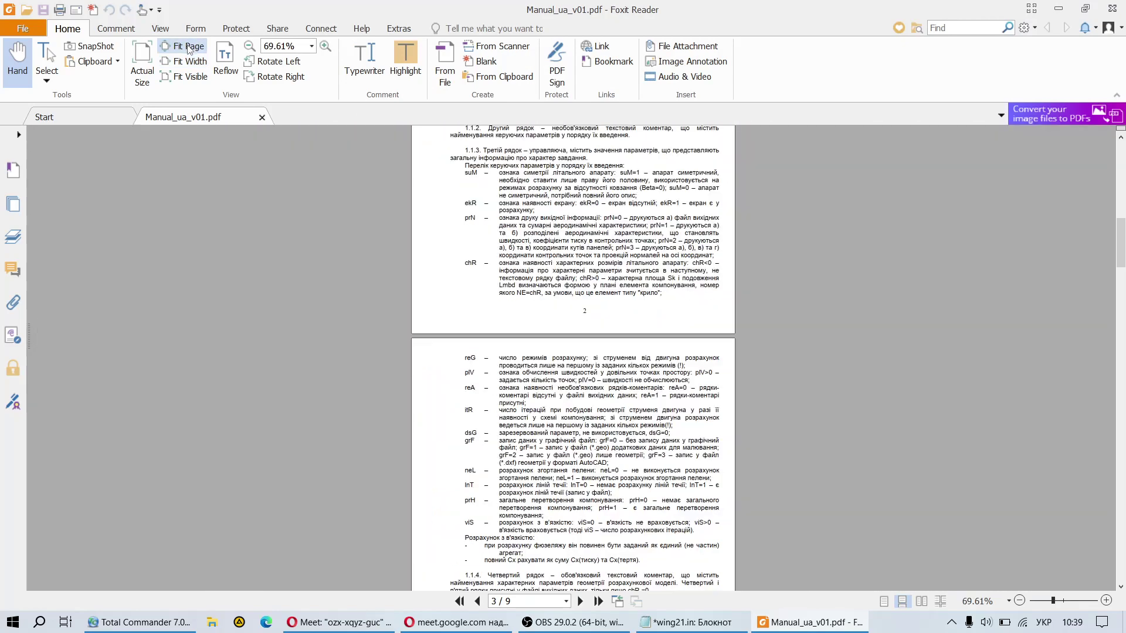
click(1061, 601)
scroll(624, 335, up, 8)
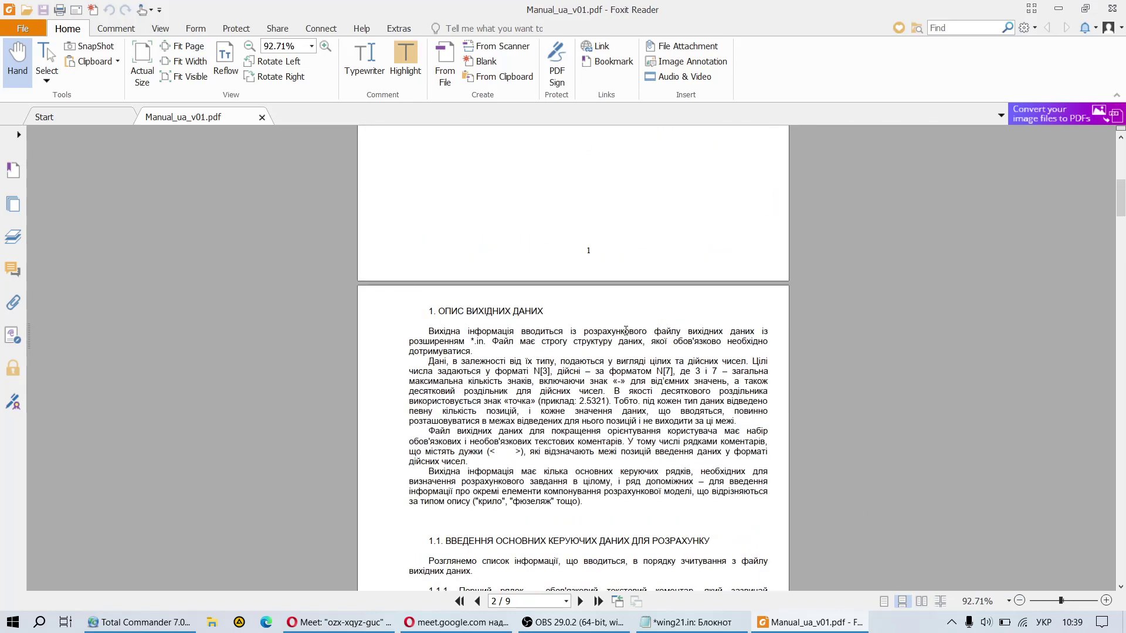
scroll(505, 302, down, 5)
scroll(479, 291, down, 3)
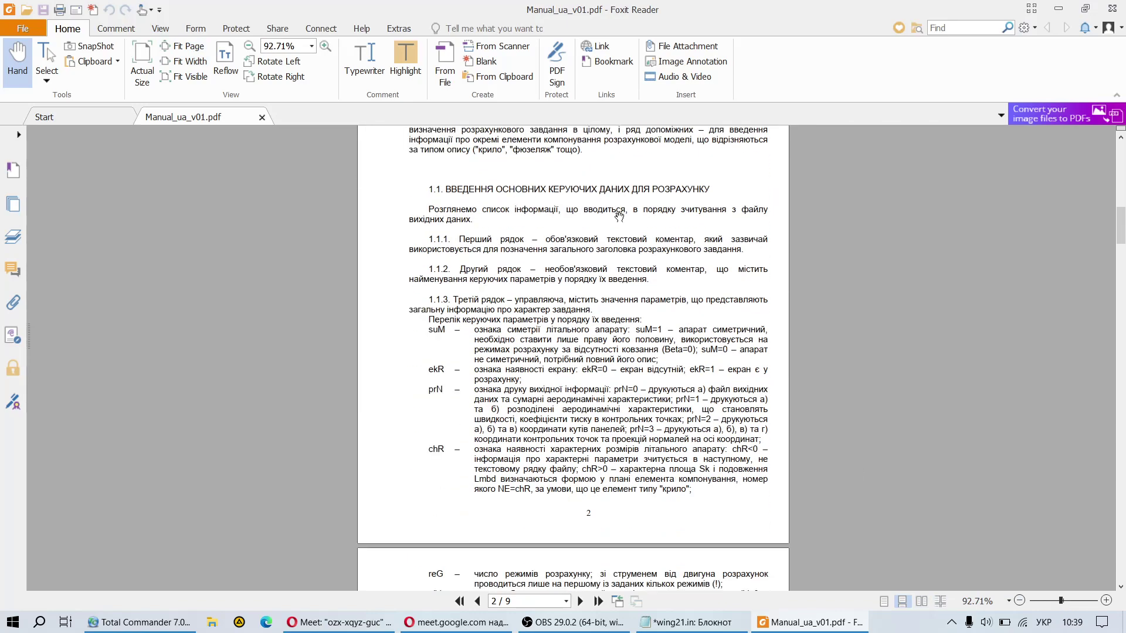
scroll(620, 217, down, 6)
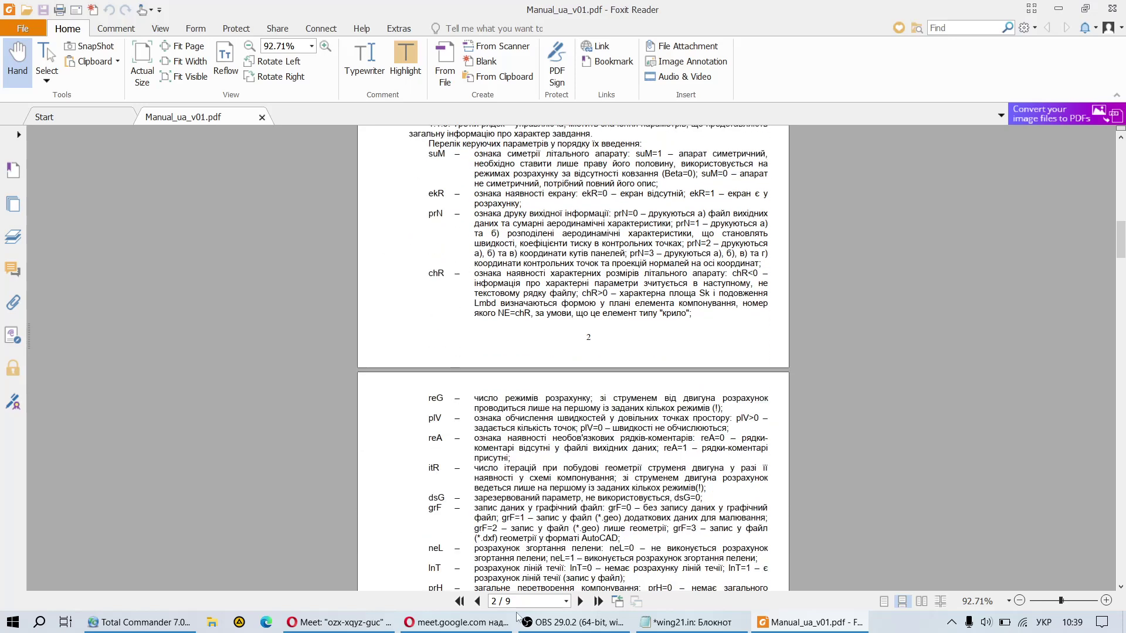
Return to wing21.in and examine the control-parameter names and their values in the second and third lines.
click(689, 622)
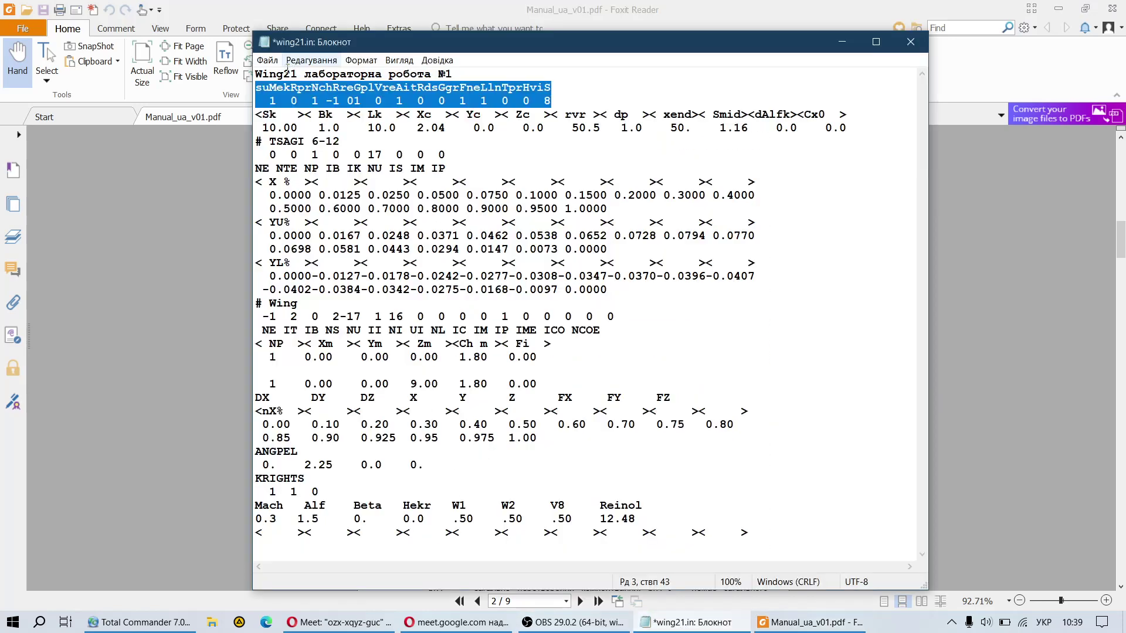
click(293, 102)
drag(257, 101, 553, 102)
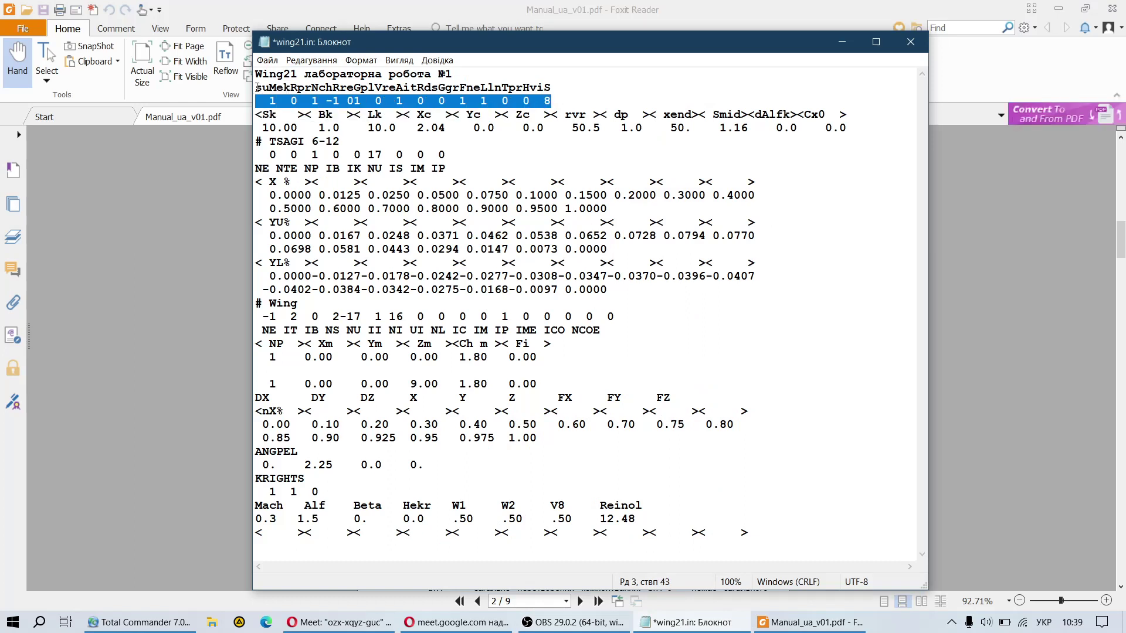
drag(257, 87, 315, 101)
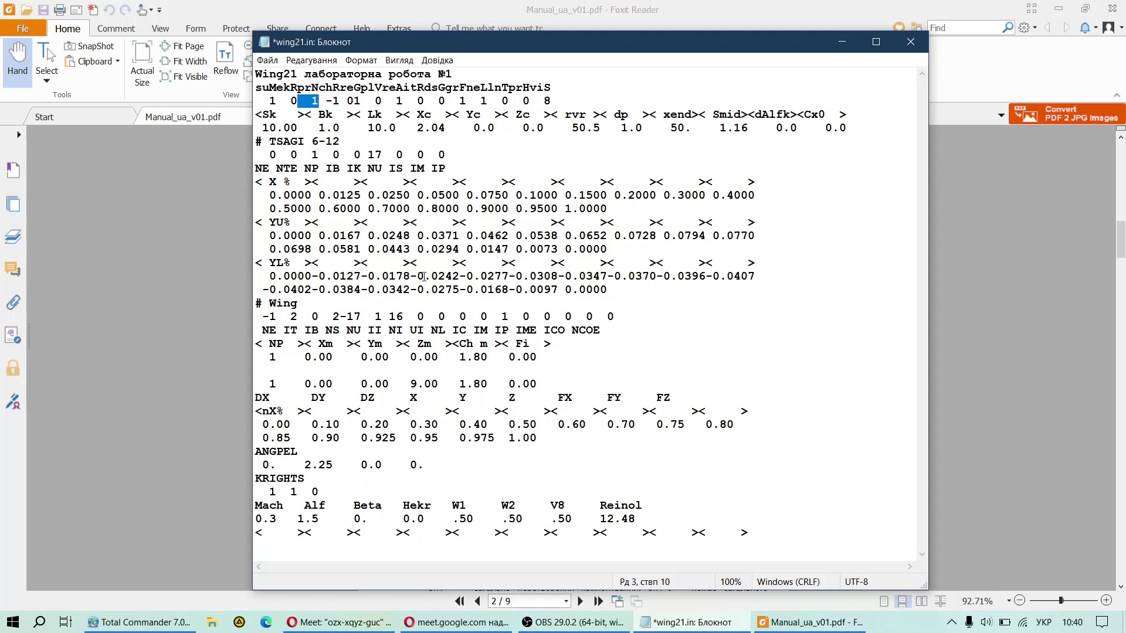
drag(258, 87, 573, 104)
click(497, 88)
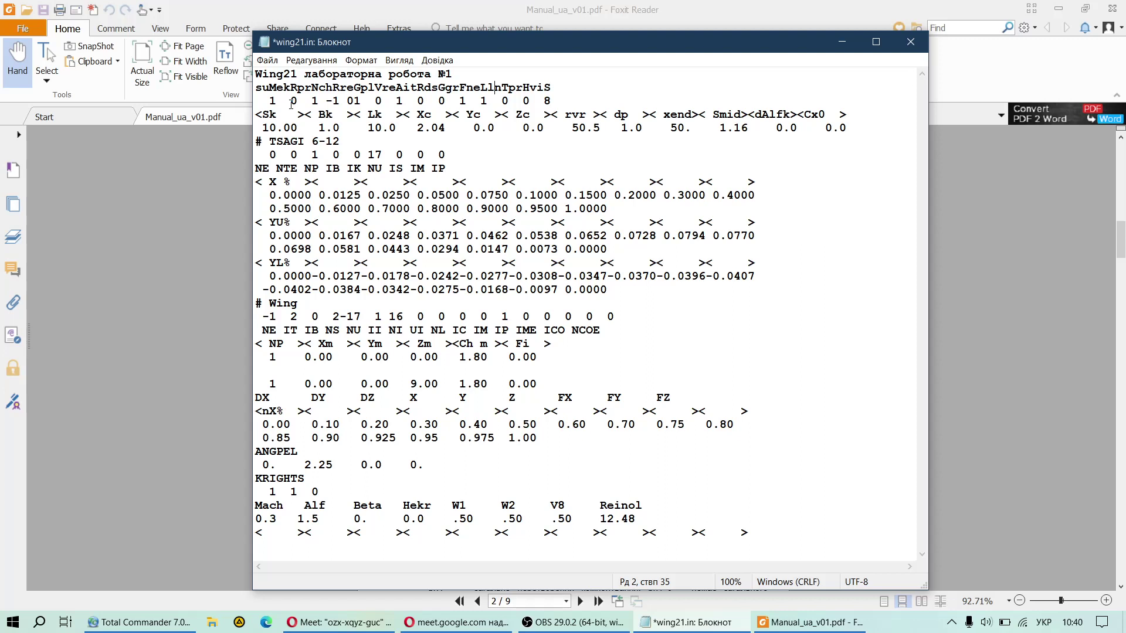
click(504, 101)
key(BackSpace)
key(BackSpace)
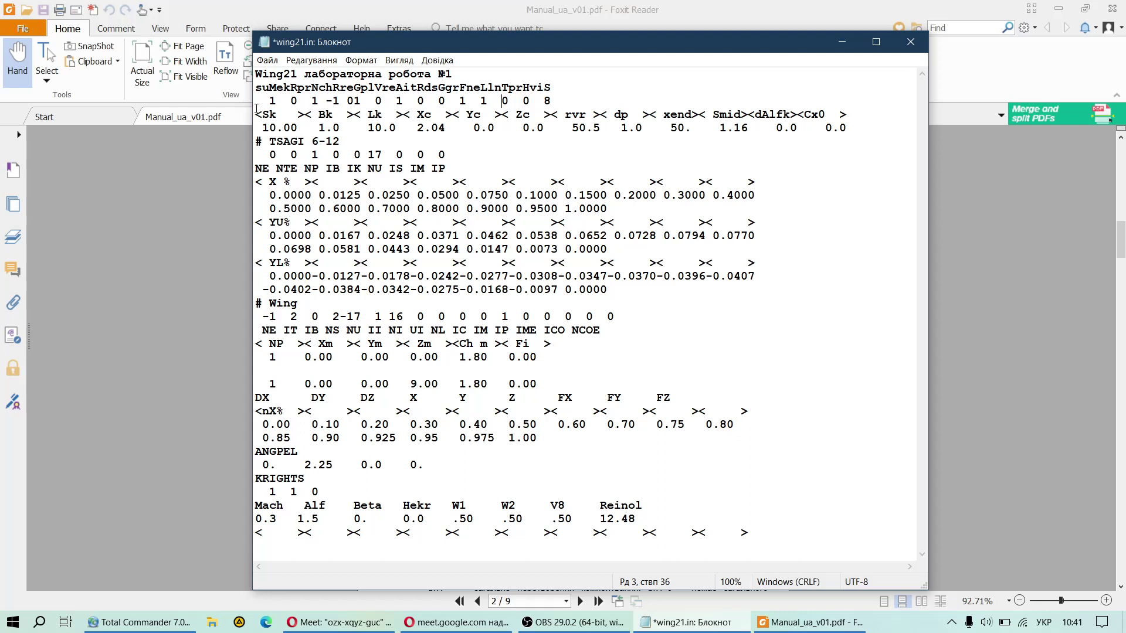
Highlight the Sk to Cx0 rows in wing21.in and read the manual's descriptions of the characteristic geometry parameters in section 1.1.5.
drag(255, 119, 863, 132)
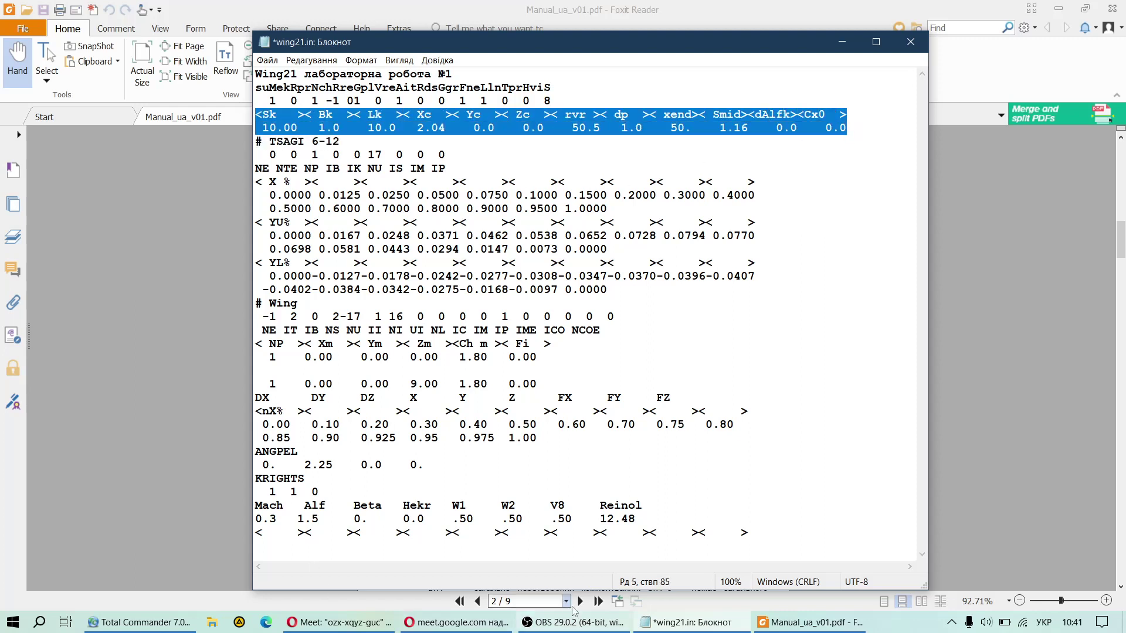
mouse_move(785, 626)
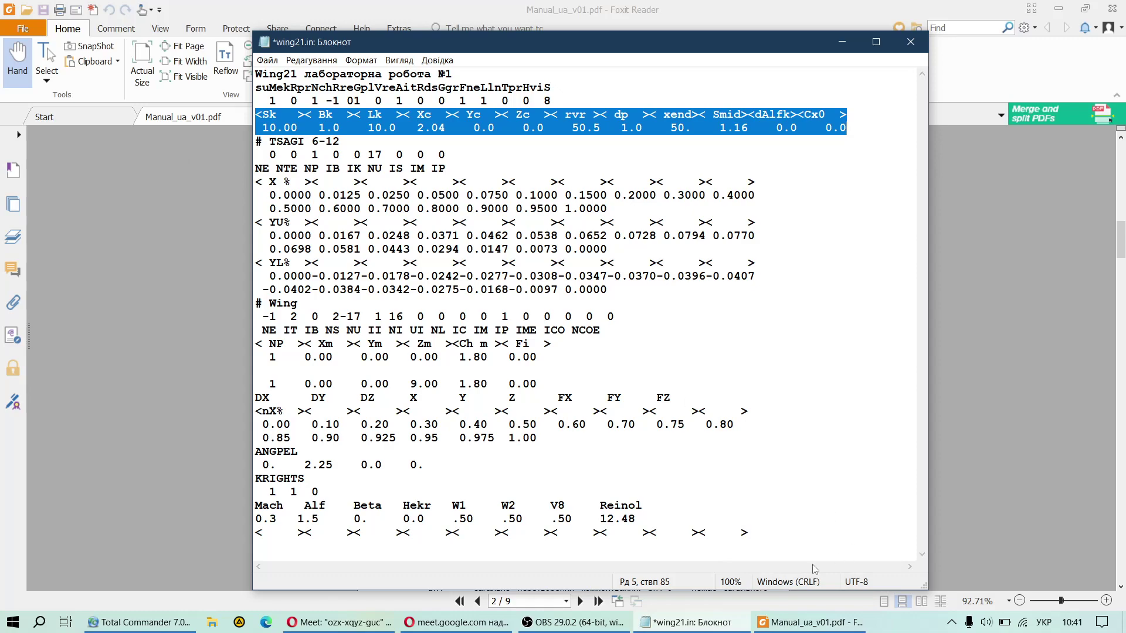
click(810, 623)
scroll(591, 386, down, 8)
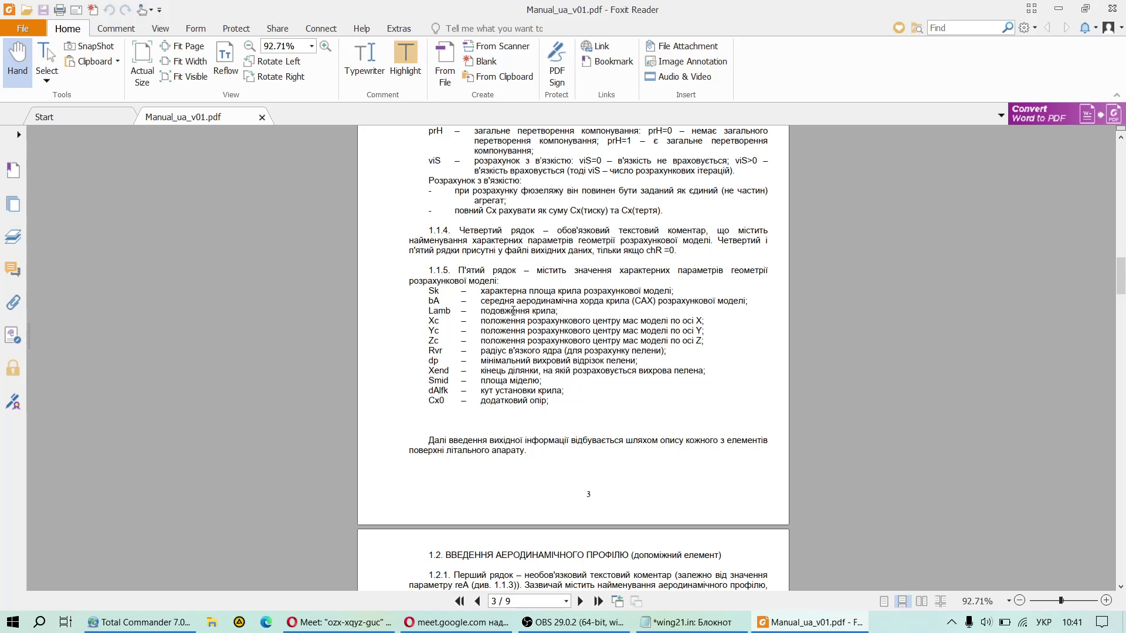
scroll(513, 311, down, 3)
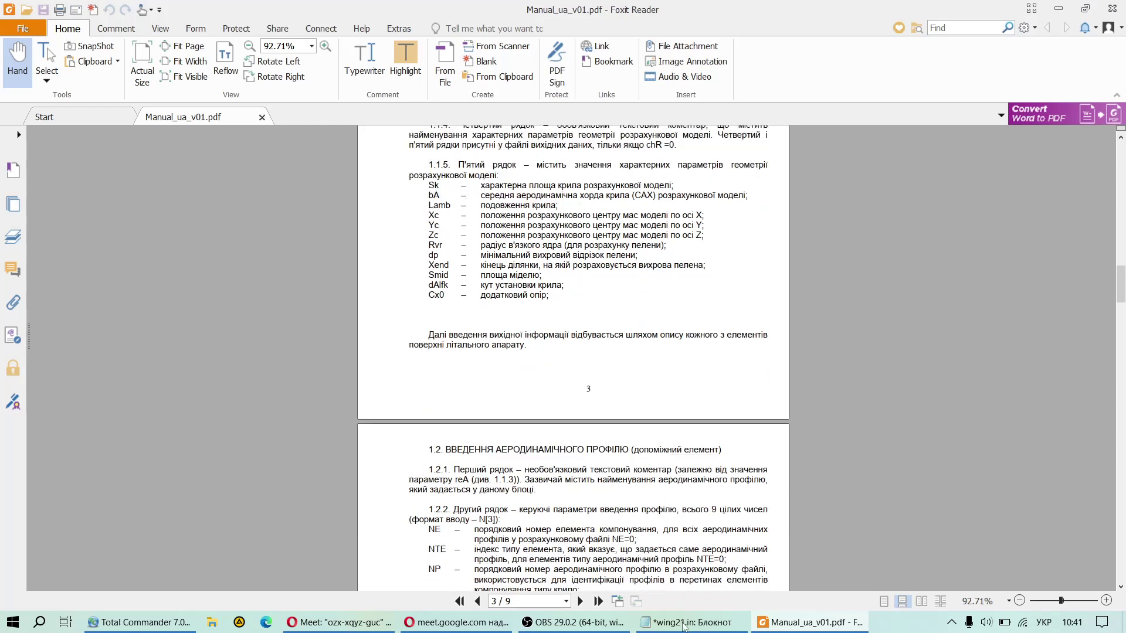
scroll(593, 359, down, 3)
scroll(592, 359, up, 1)
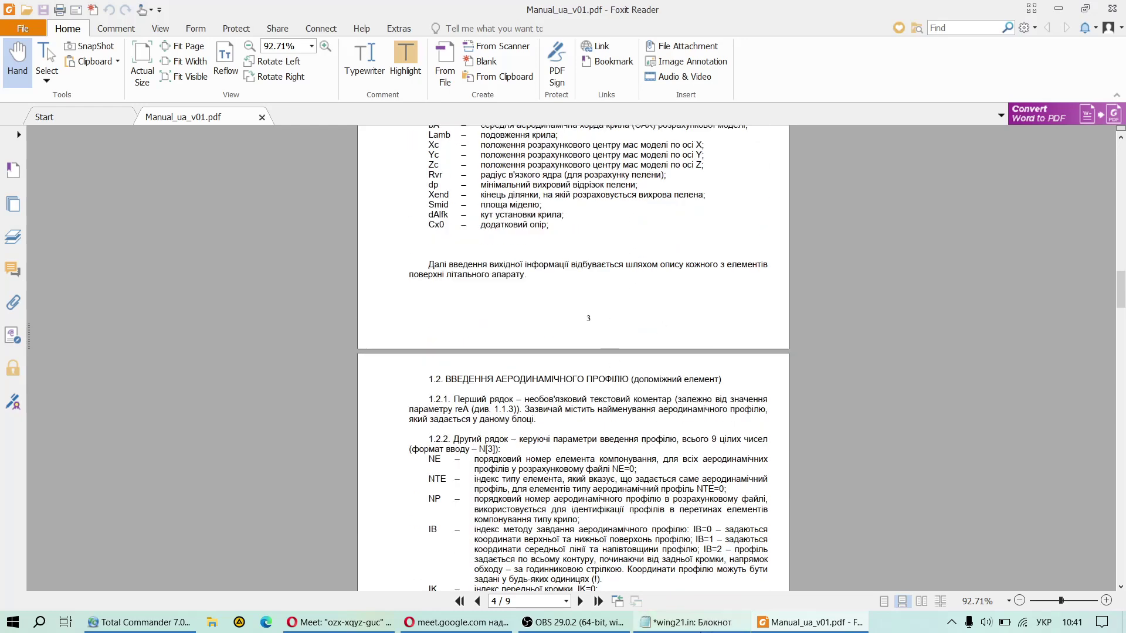
Return to wing21.in and highlight the Sk, Bk and Lk values one by one, followed by the values from Xc to Cx0.
click(680, 626)
click(326, 227)
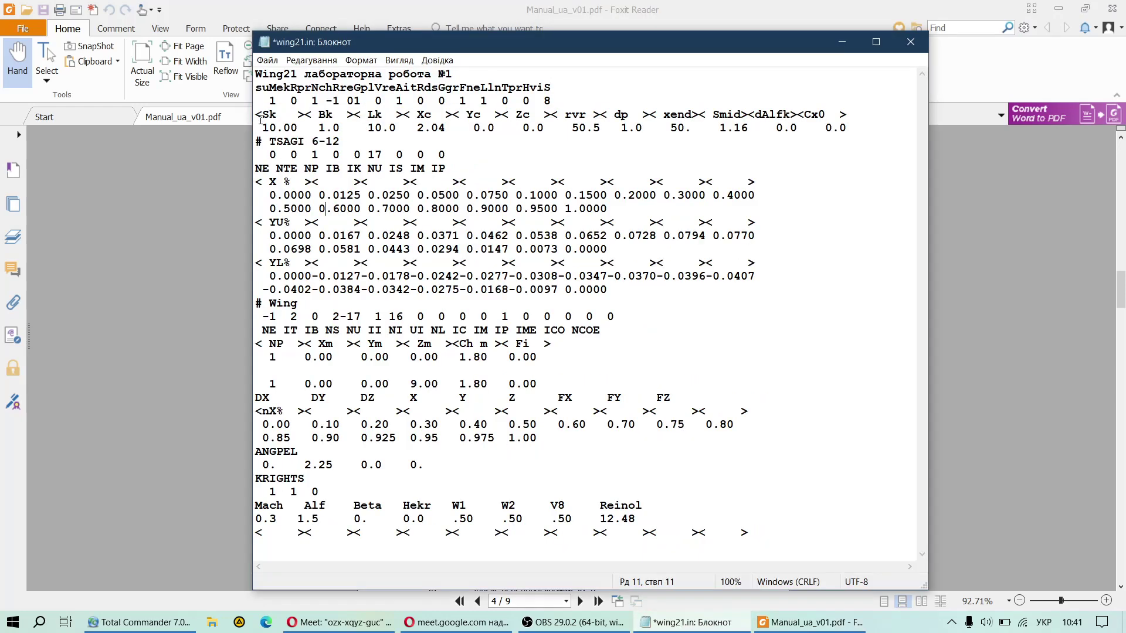
drag(261, 126, 299, 129)
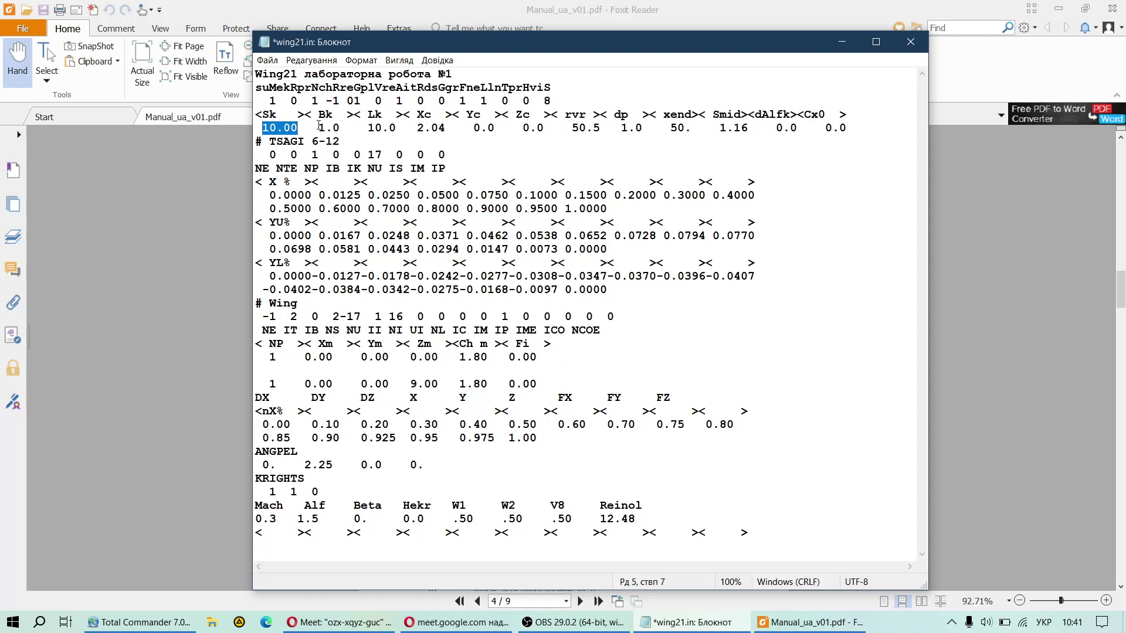
drag(321, 127, 340, 126)
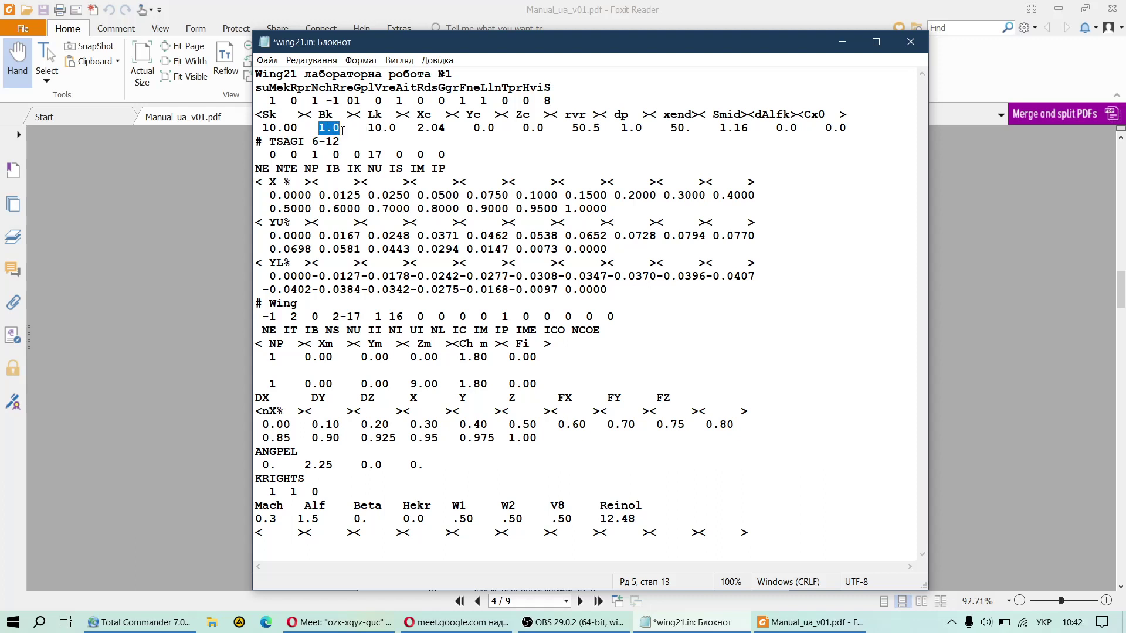
drag(367, 128, 399, 125)
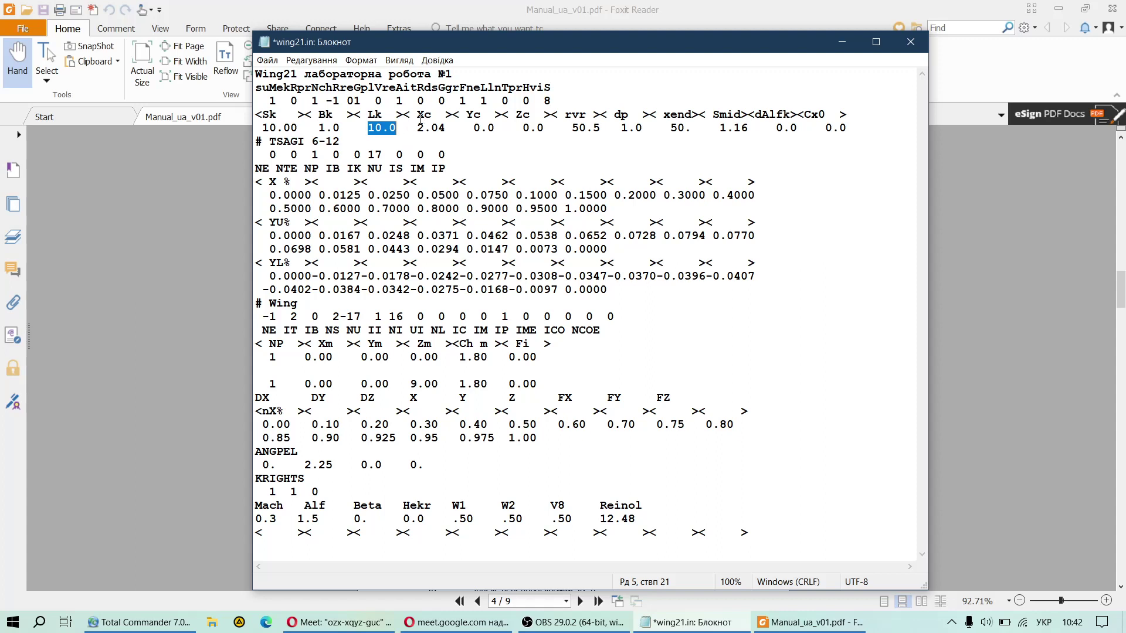
drag(418, 122, 851, 127)
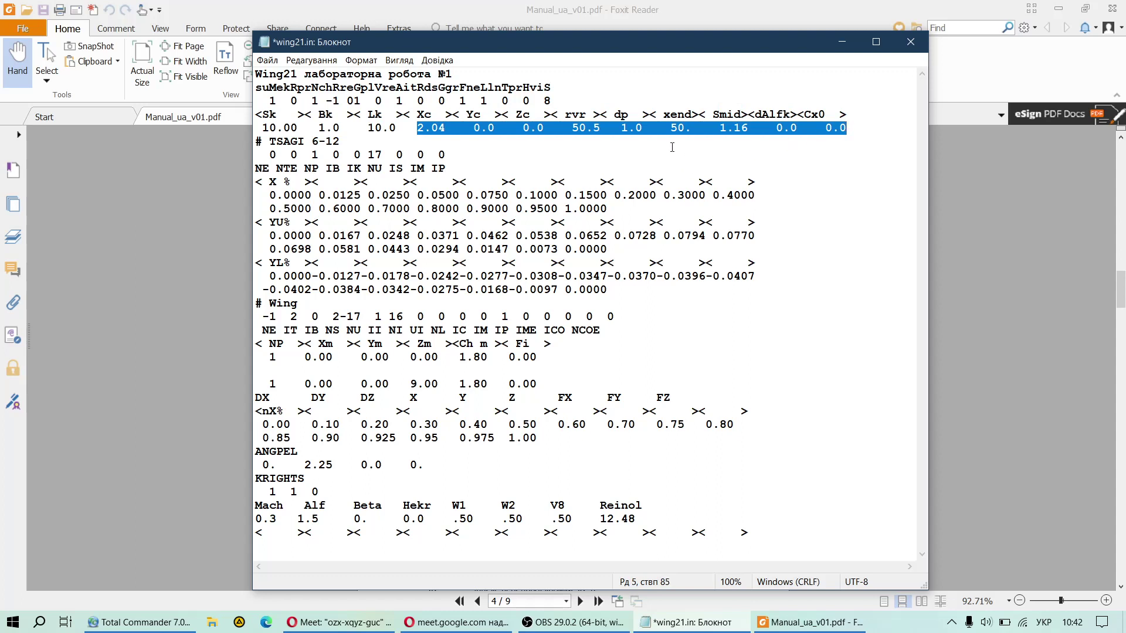
Highlight the dp and xend values in the geometry line of wing21.in to review the vortex-wake settings.
drag(620, 127, 677, 127)
click(624, 115)
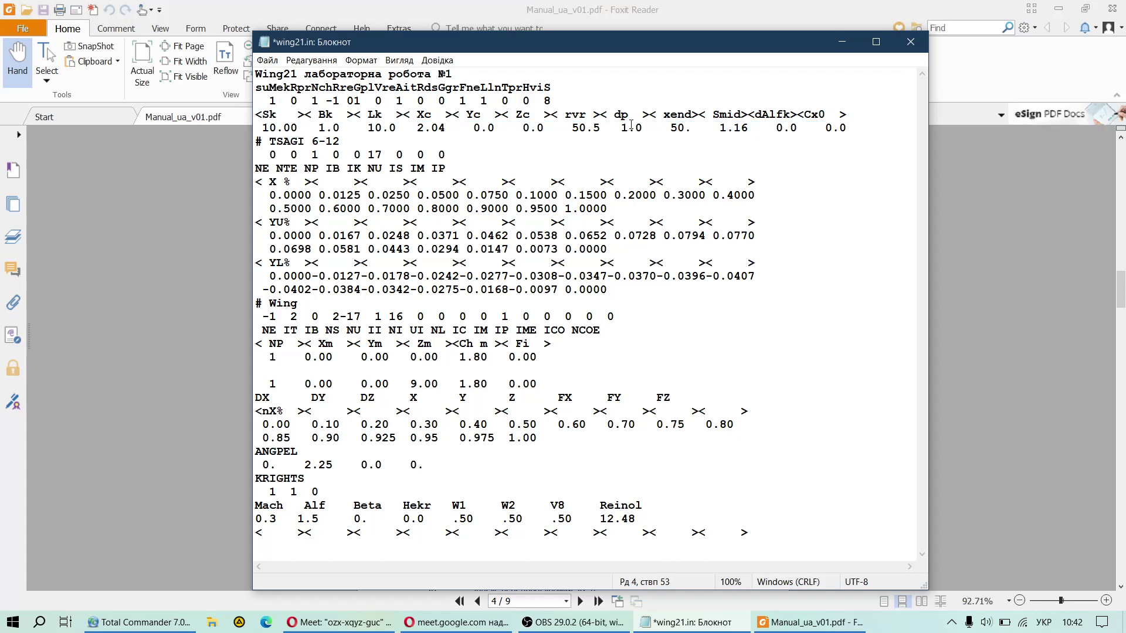
drag(692, 127, 613, 129)
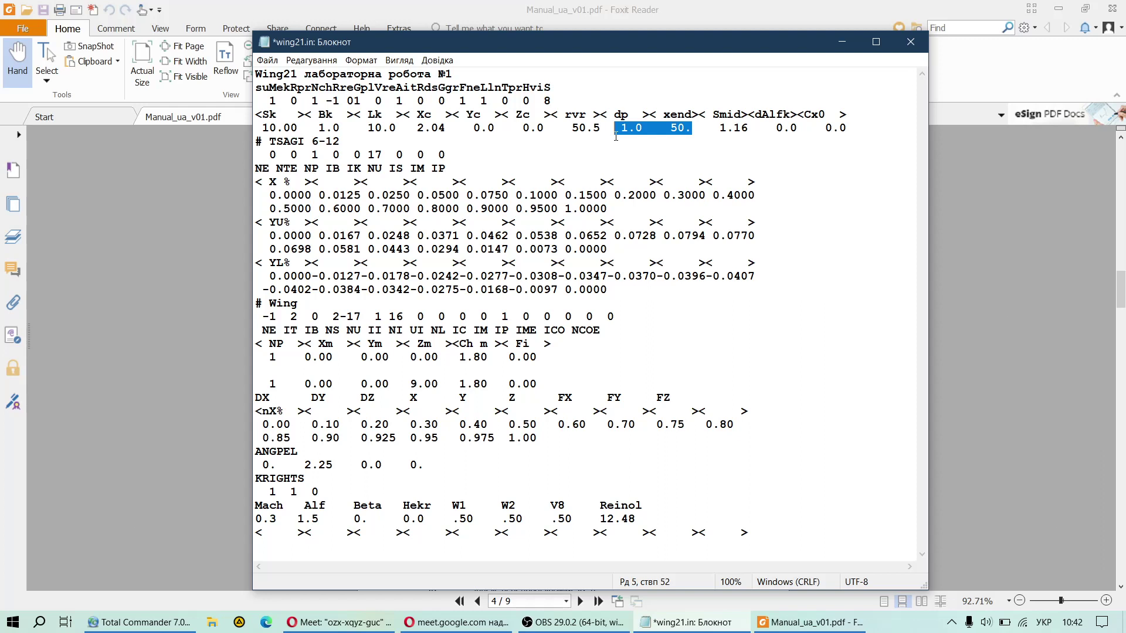
click(636, 124)
drag(620, 133, 689, 129)
click(670, 130)
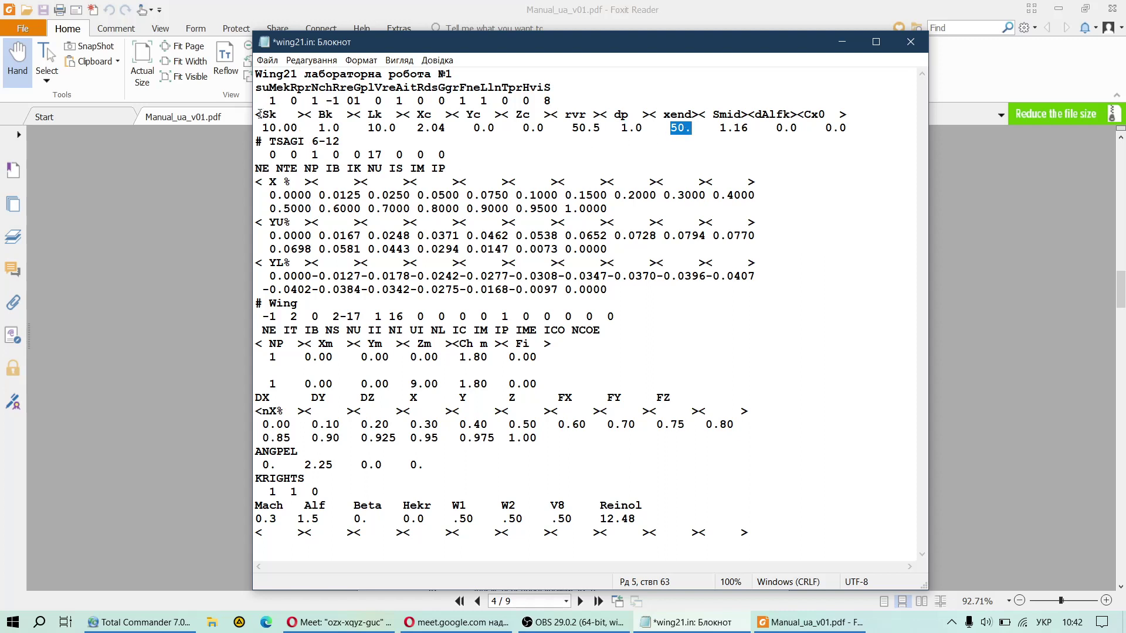
Highlight the main control-data block of wing21.in and the "# TSAGI 6-12" airfoil heading to review where each block begins.
drag(256, 87, 850, 126)
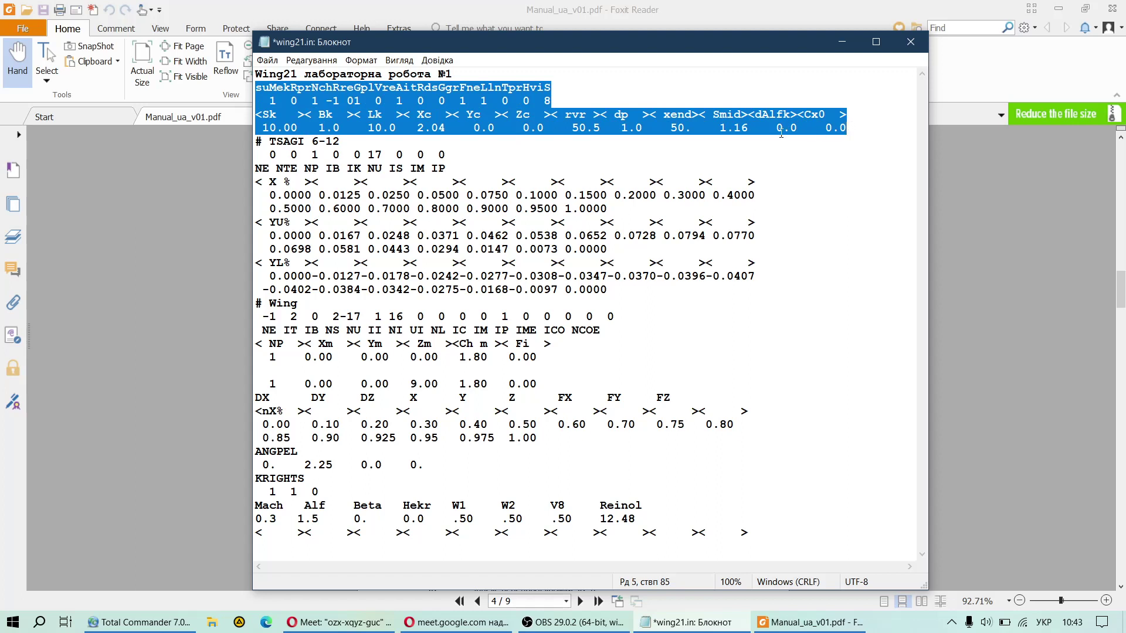
click(257, 141)
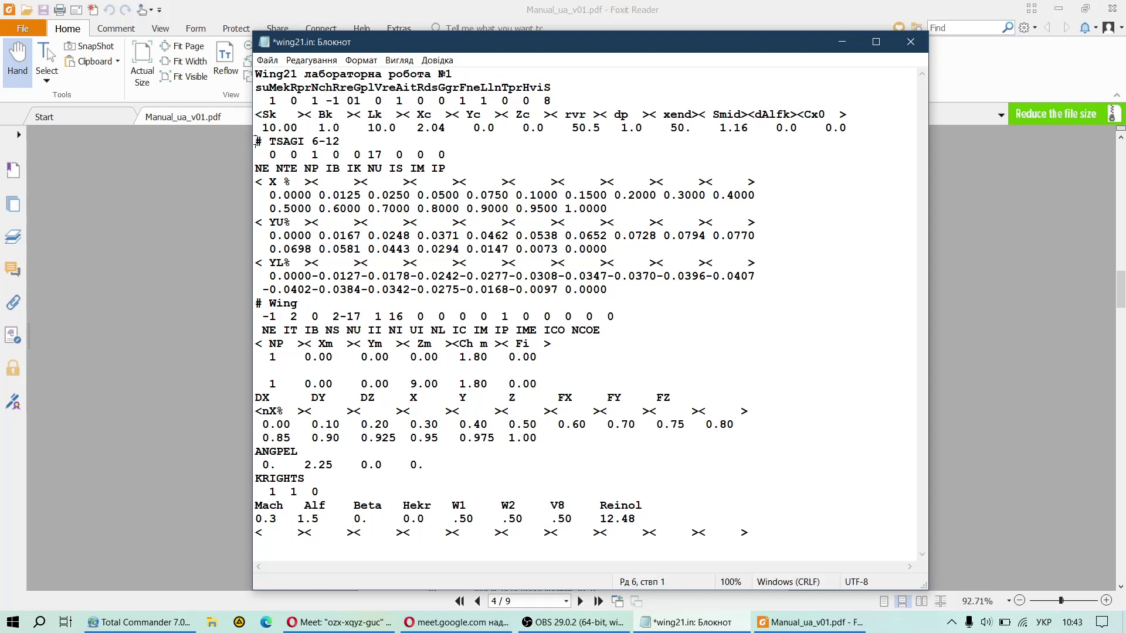
drag(256, 141, 343, 141)
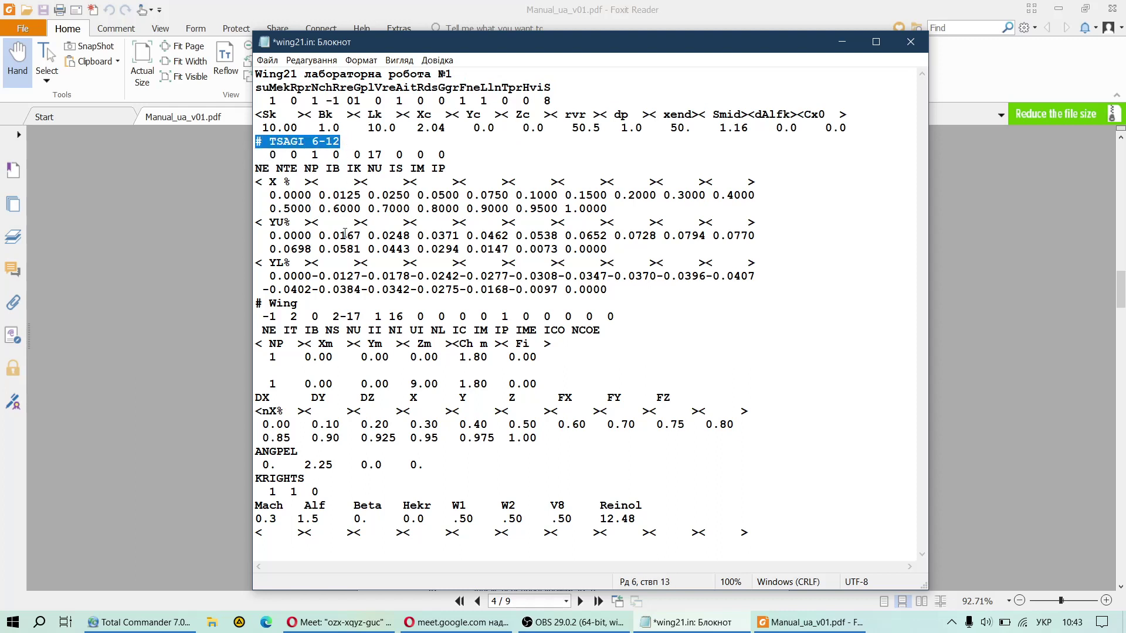
click(486, 347)
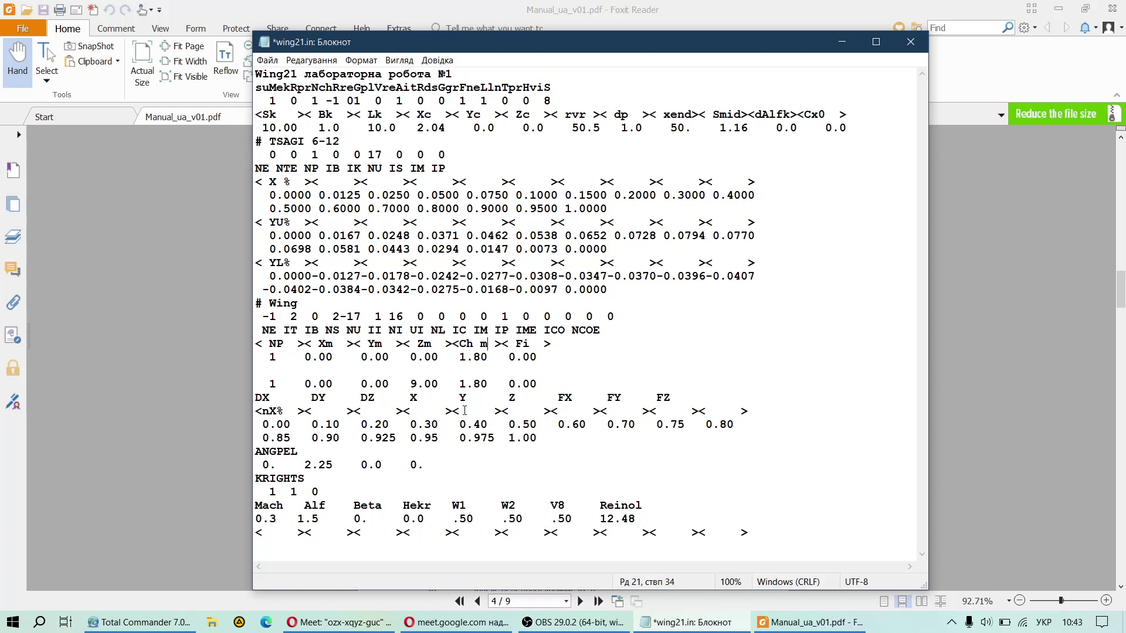
click(516, 440)
Switch to Total Commander, go up to the PANSYM folder, and close wing21.in without saving its changes.
click(140, 622)
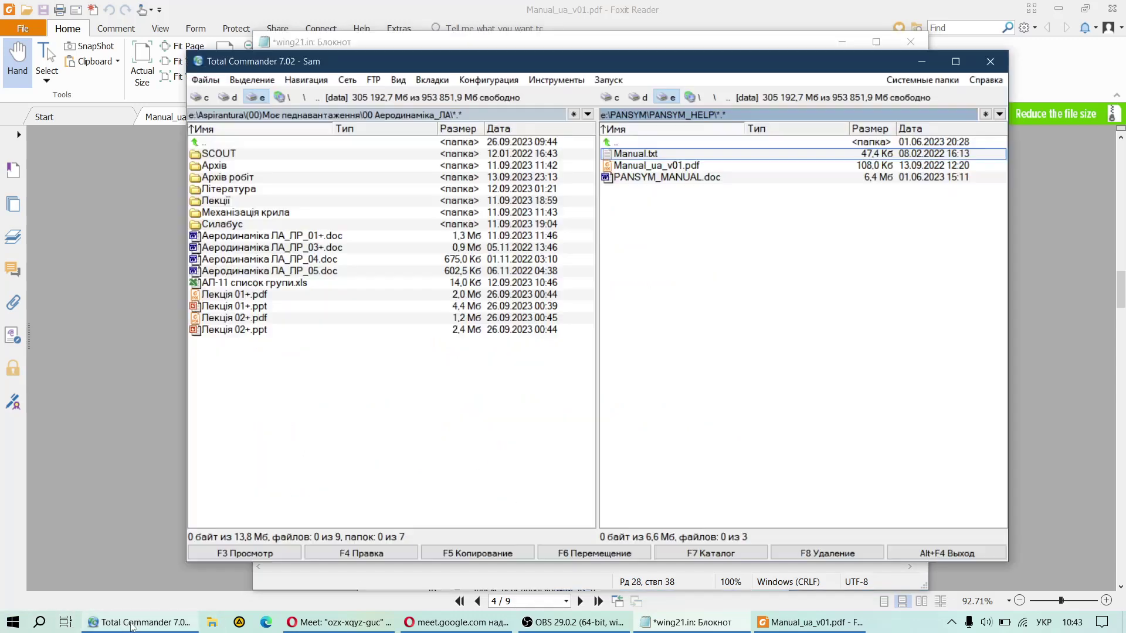
double_click(654, 143)
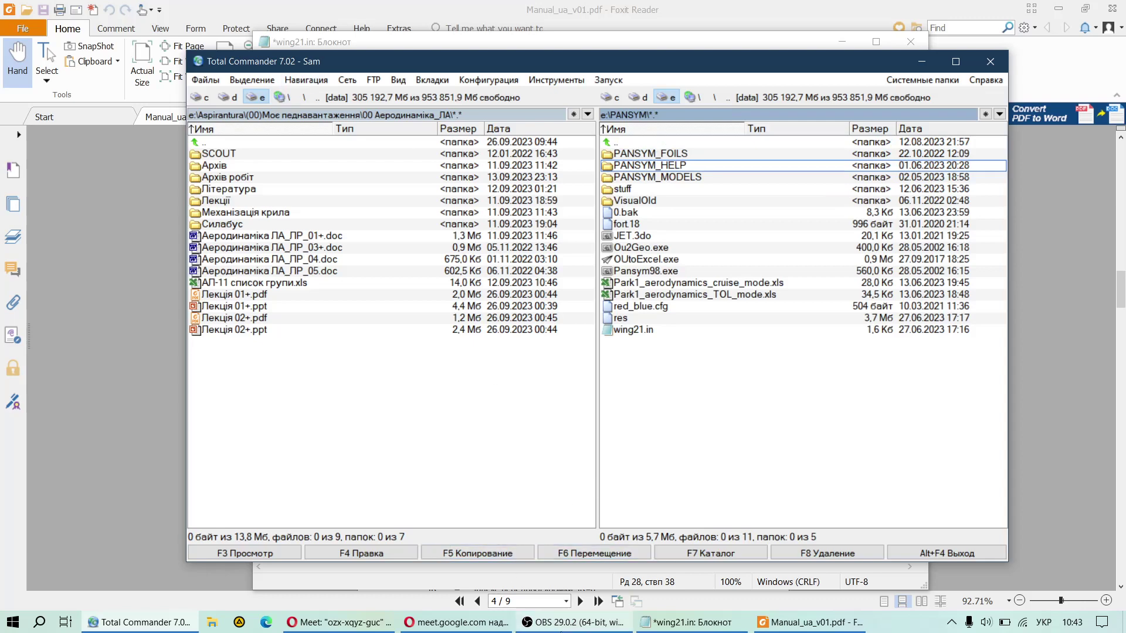
click(679, 620)
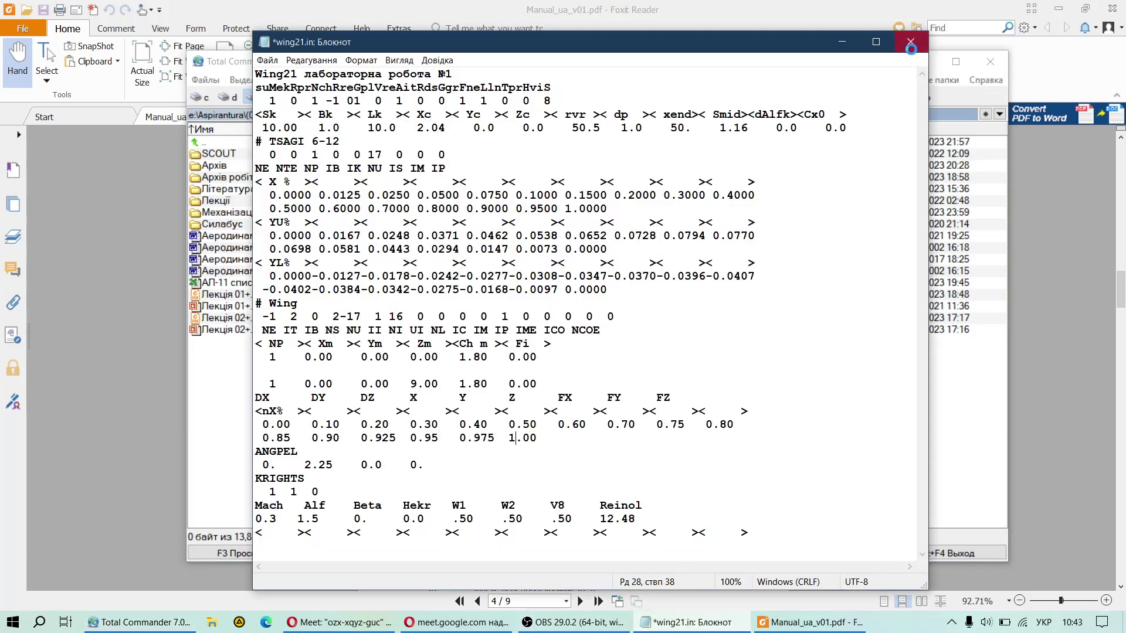
click(911, 41)
click(538, 327)
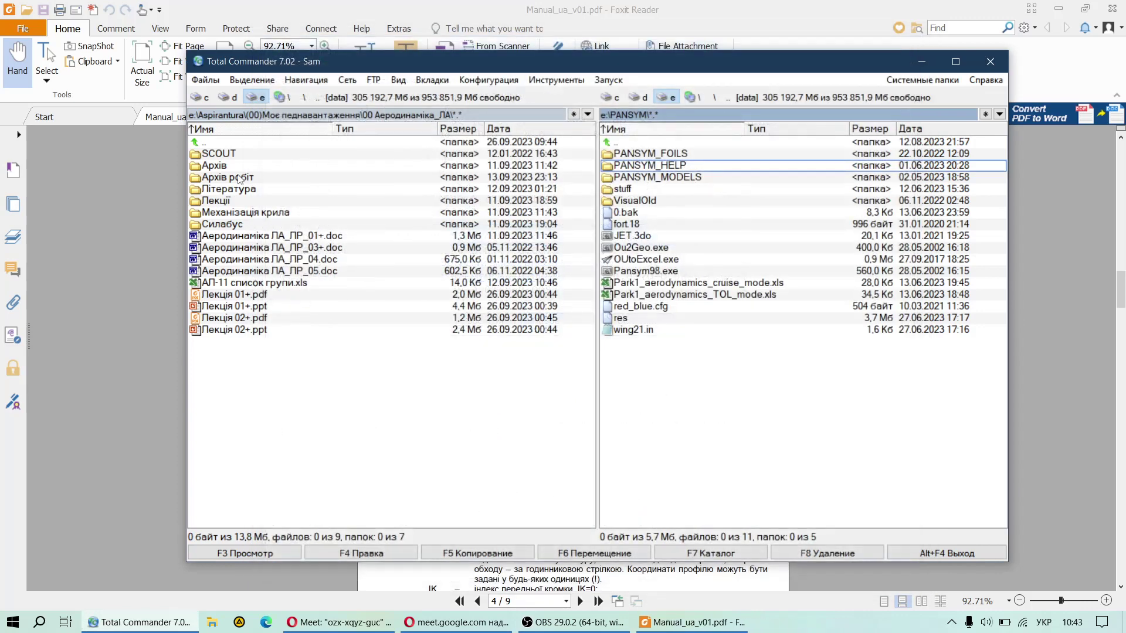
Show the PANSYM_MODELS folder in the other file pane, open wing.in from it to look it over, and close it.
click(258, 97)
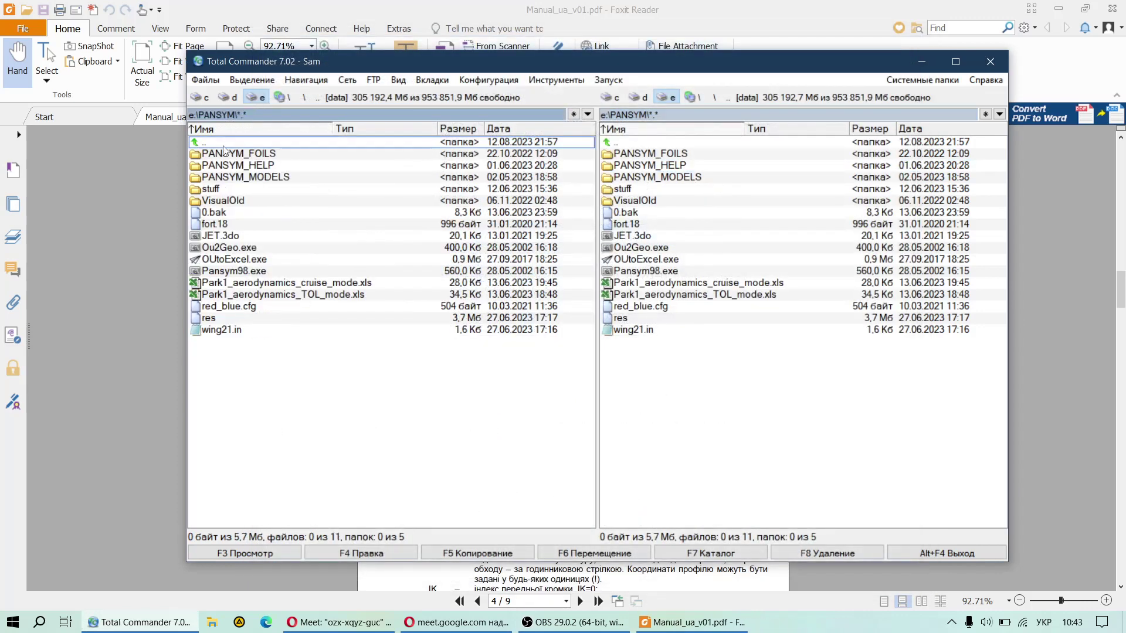
double_click(249, 177)
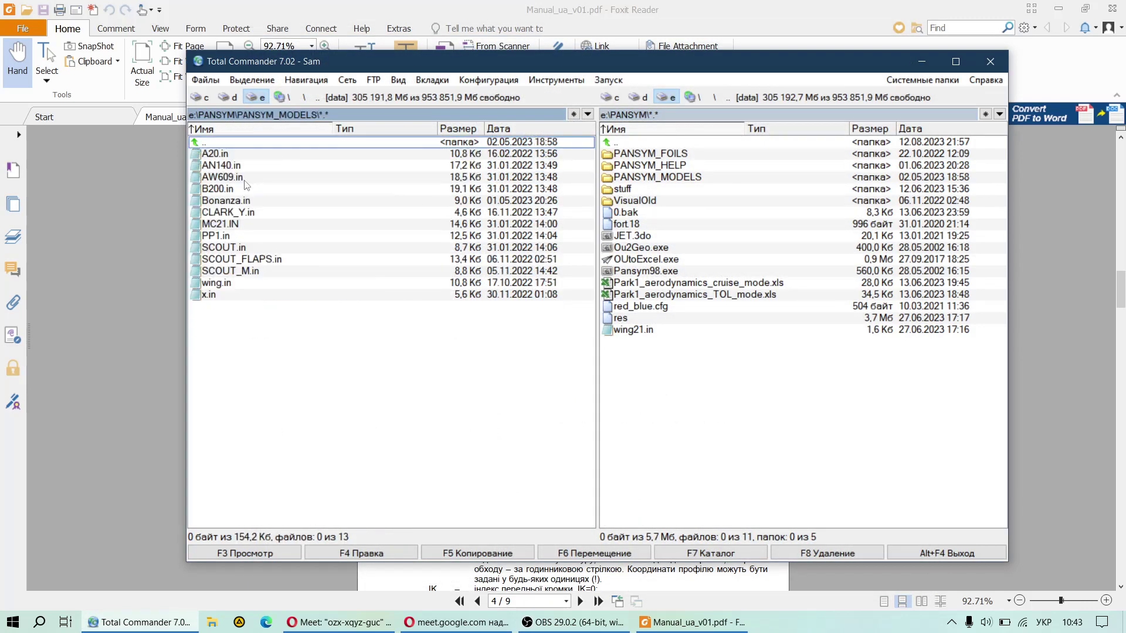
double_click(215, 284)
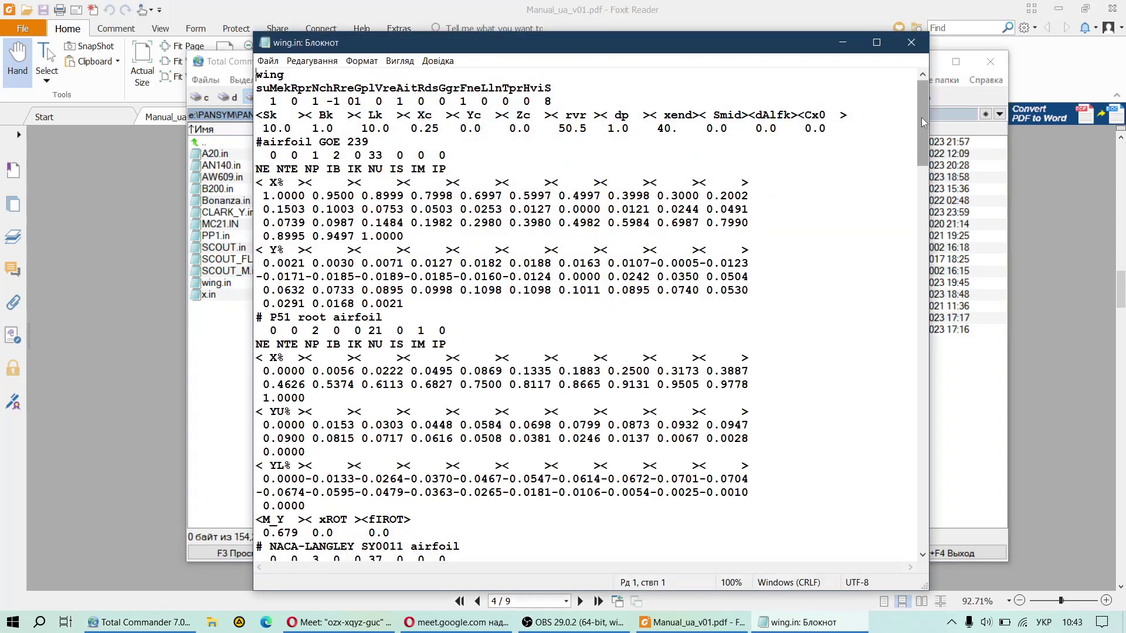
drag(923, 124, 888, 94)
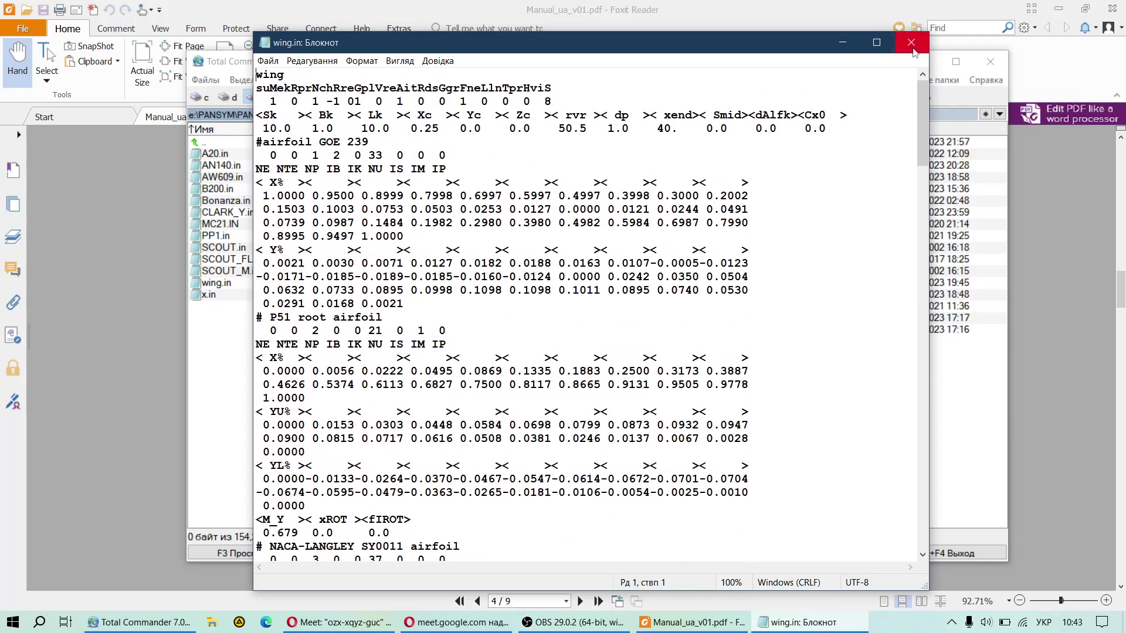
click(922, 46)
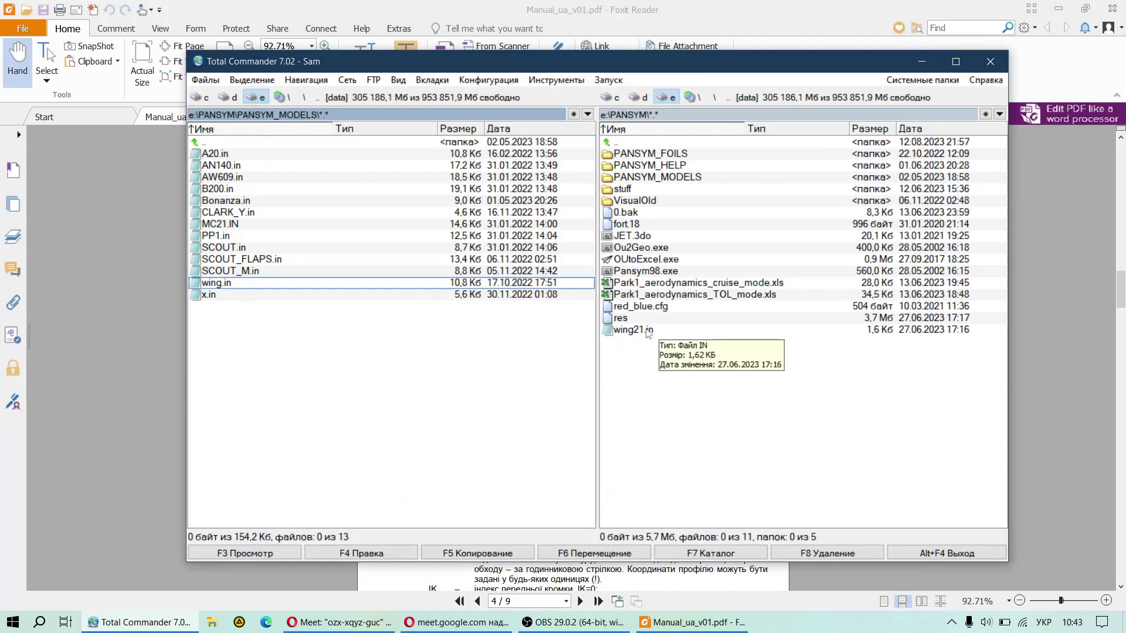
Open x.in and wing.in from PANSYM_MODELS in turn, examine their airfoil blocks, and close each file.
double_click(222, 295)
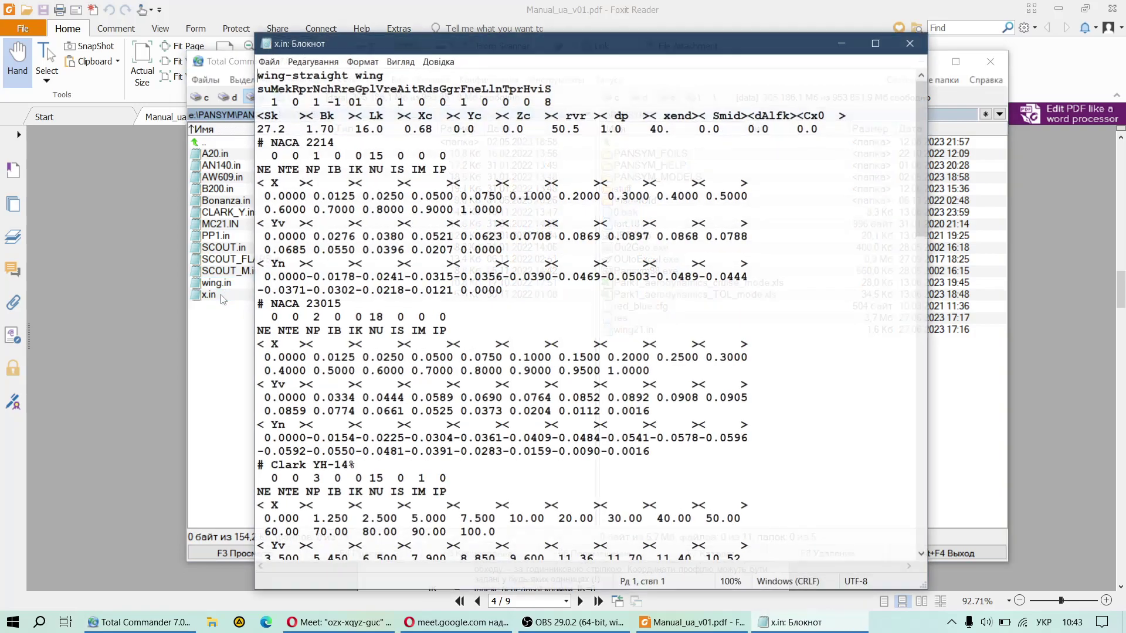
mouse_move(921, 181)
mouse_down()
mouse_move(868, 482)
mouse_move(915, 183)
mouse_up()
click(911, 42)
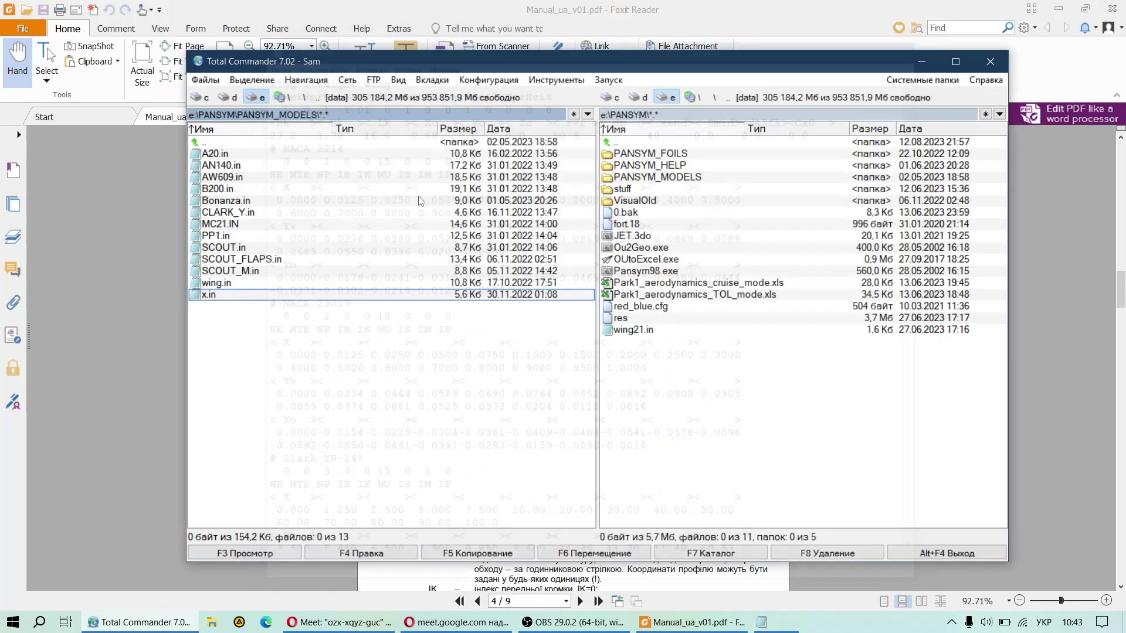
double_click(218, 285)
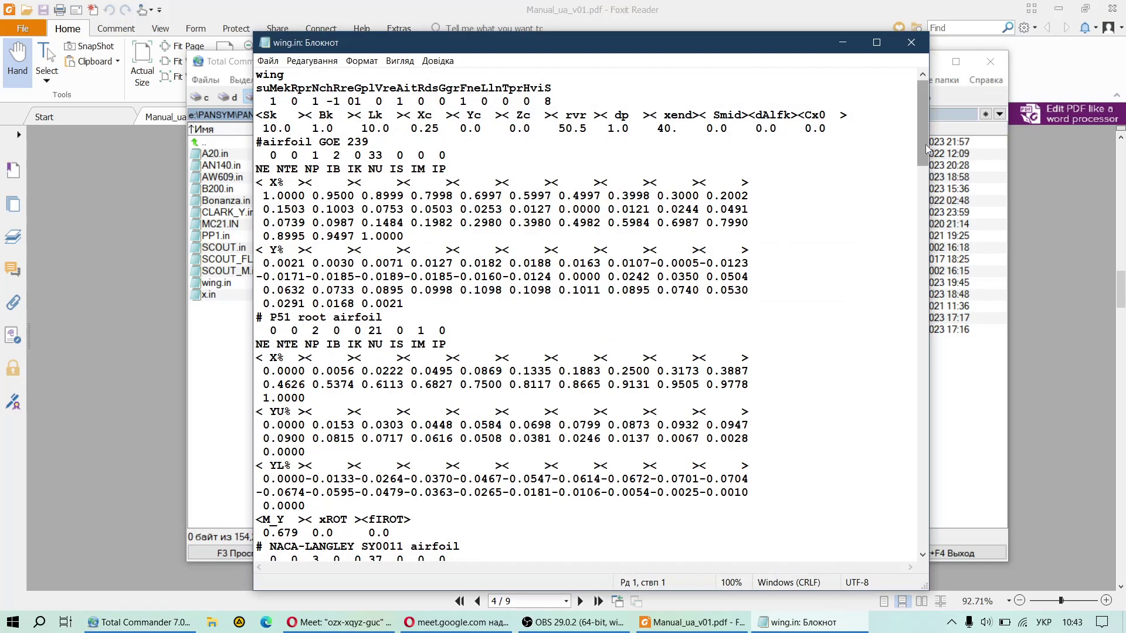
drag(922, 146, 914, 214)
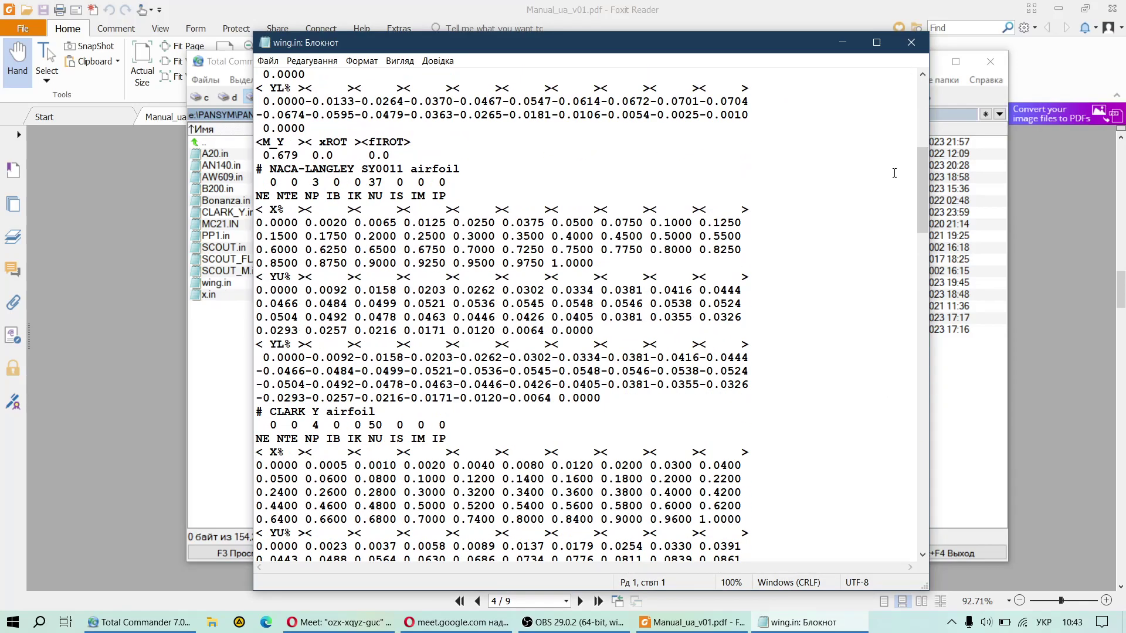
click(910, 42)
Delete wing21.in from the PANSYM folder and confirm the deletion.
click(661, 332)
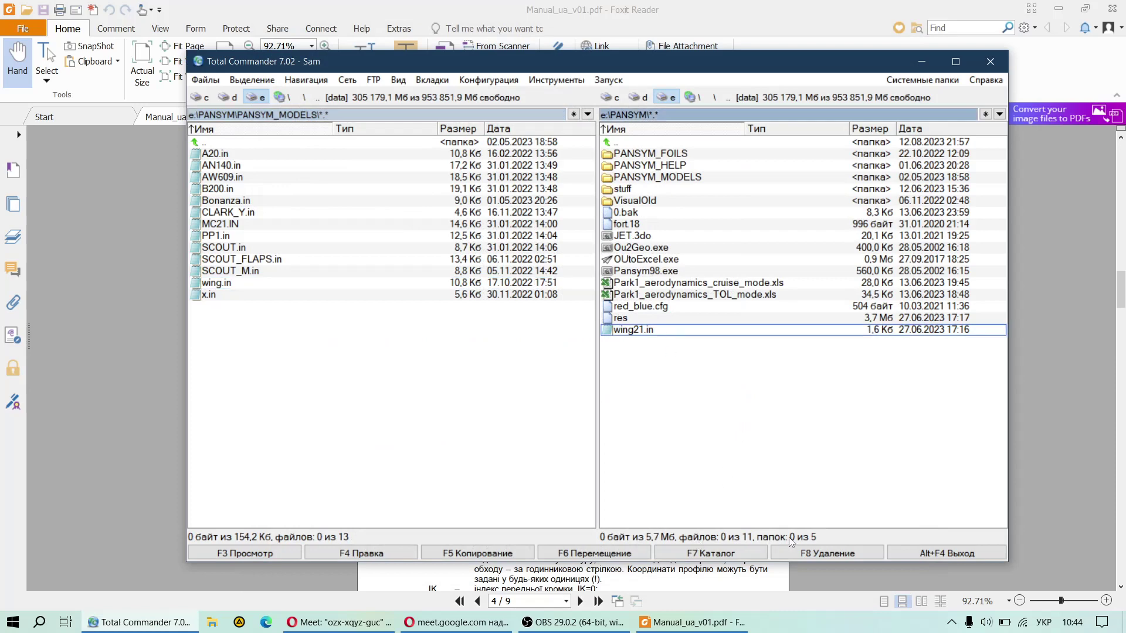
click(827, 553)
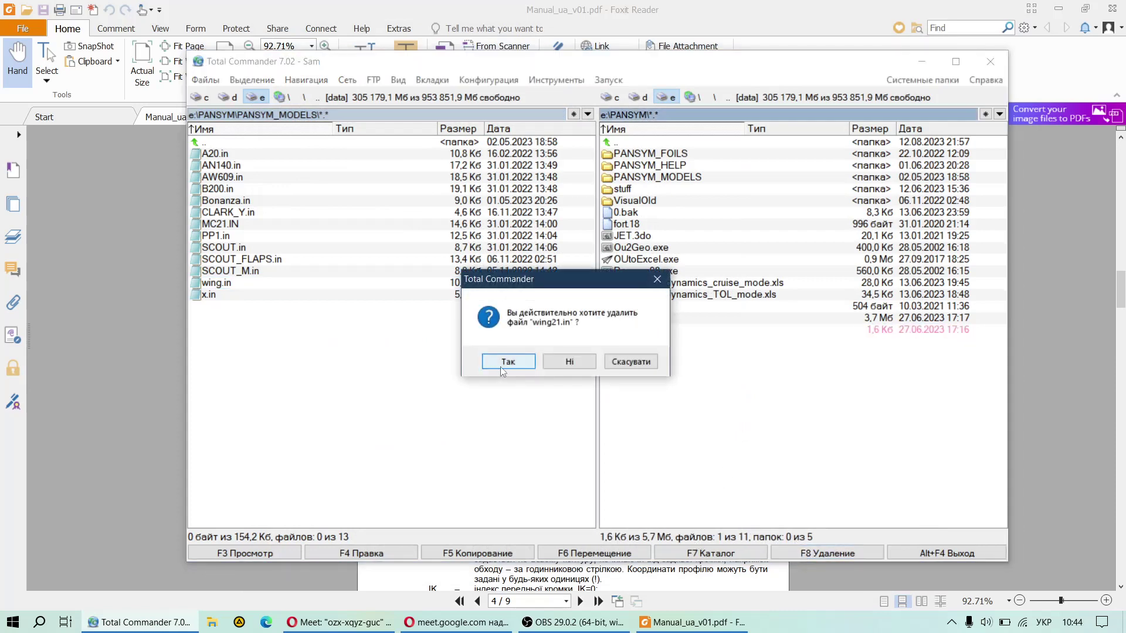
click(502, 369)
Copy wing.in from the PANSYM_MODELS folder into the PANSYM folder.
click(213, 285)
click(472, 553)
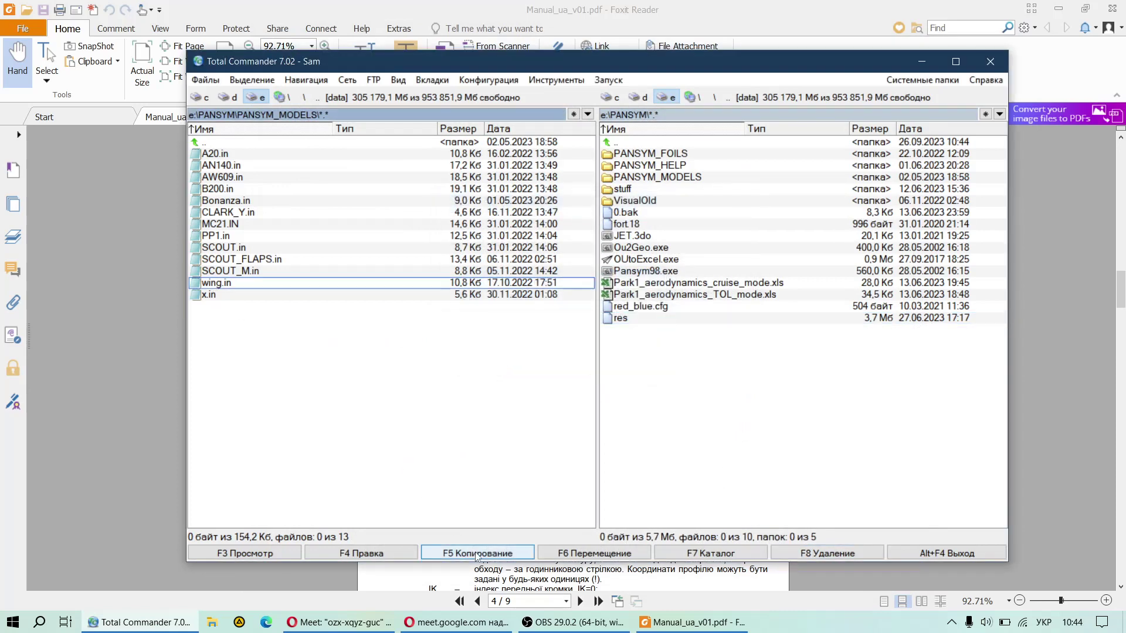
click(493, 347)
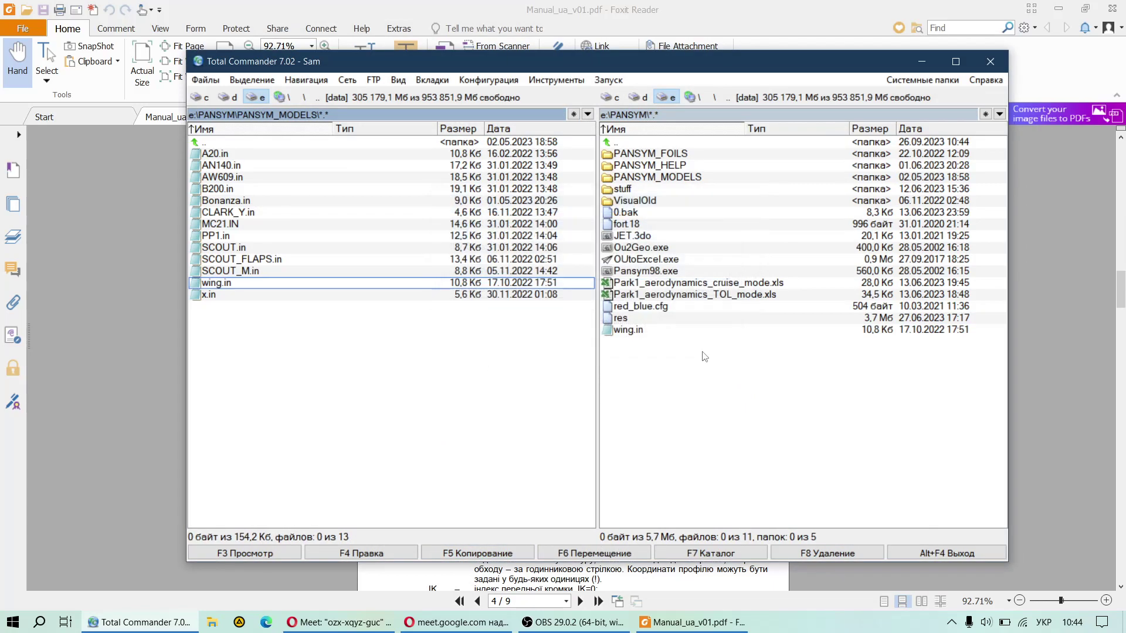
Open the copied wing.in from the PANSYM folder, skim its airfoil blocks, and minimize Total Commander behind it.
double_click(649, 331)
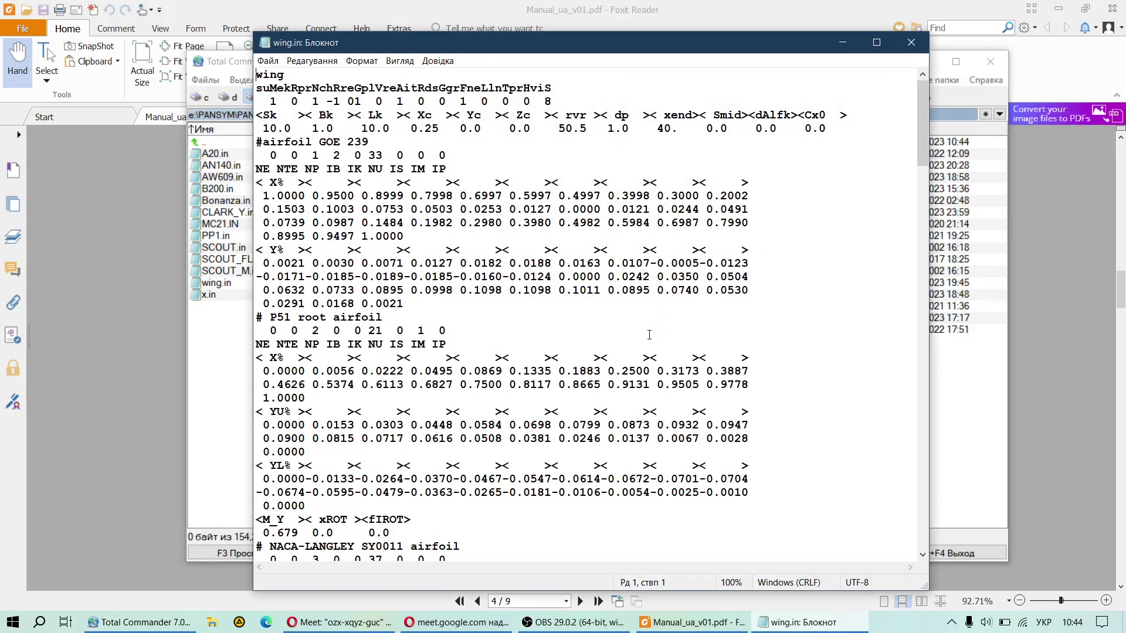
scroll(649, 334, down, 4)
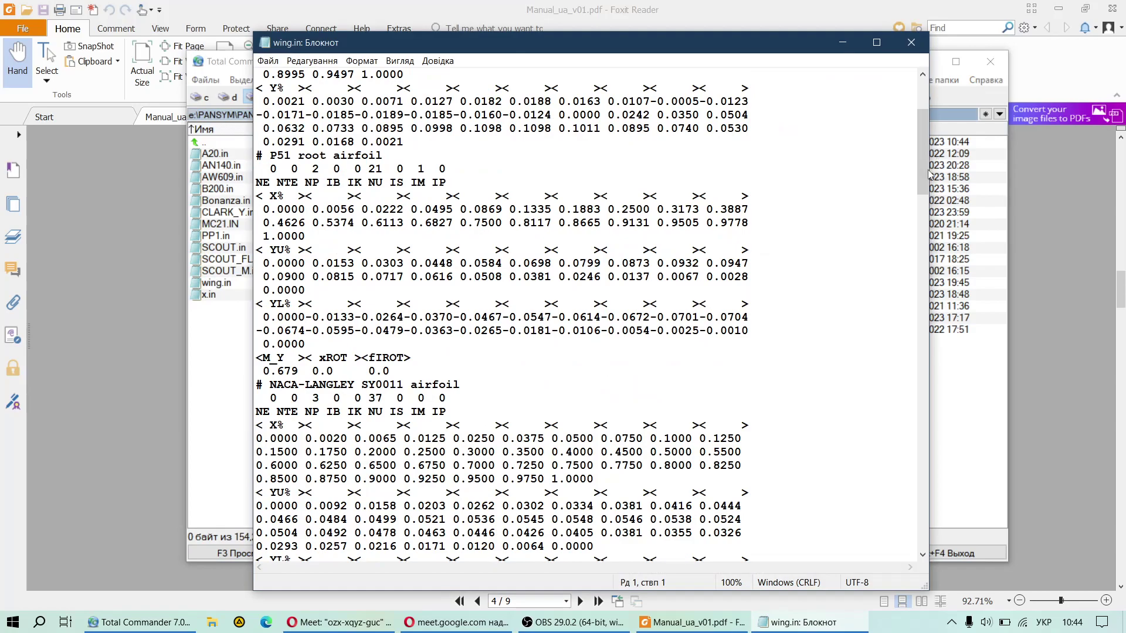
drag(923, 173, 909, 147)
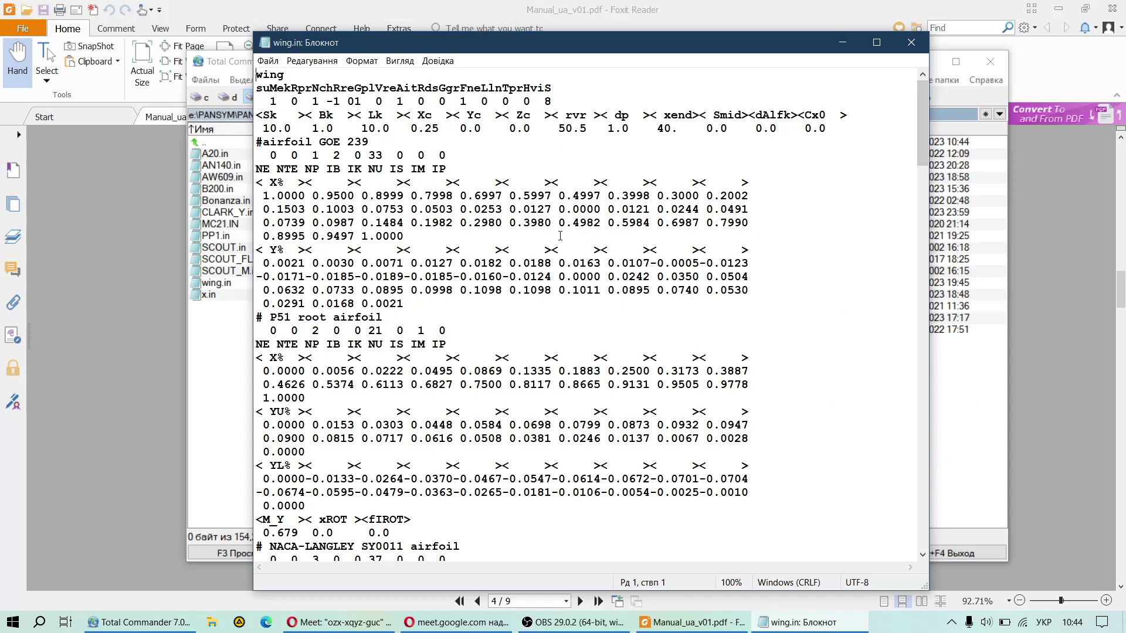
click(208, 333)
click(920, 61)
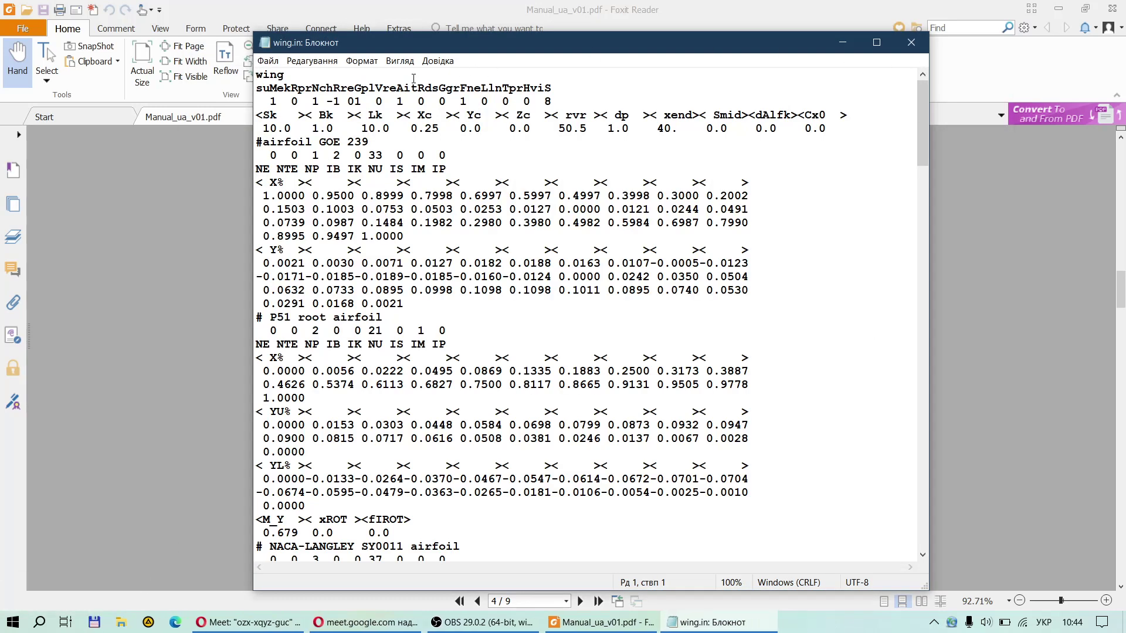
Highlight the control-data block at the start of wing.in and the "#airfoil GOE 239" heading to examine them.
click(271, 88)
drag(263, 74, 875, 132)
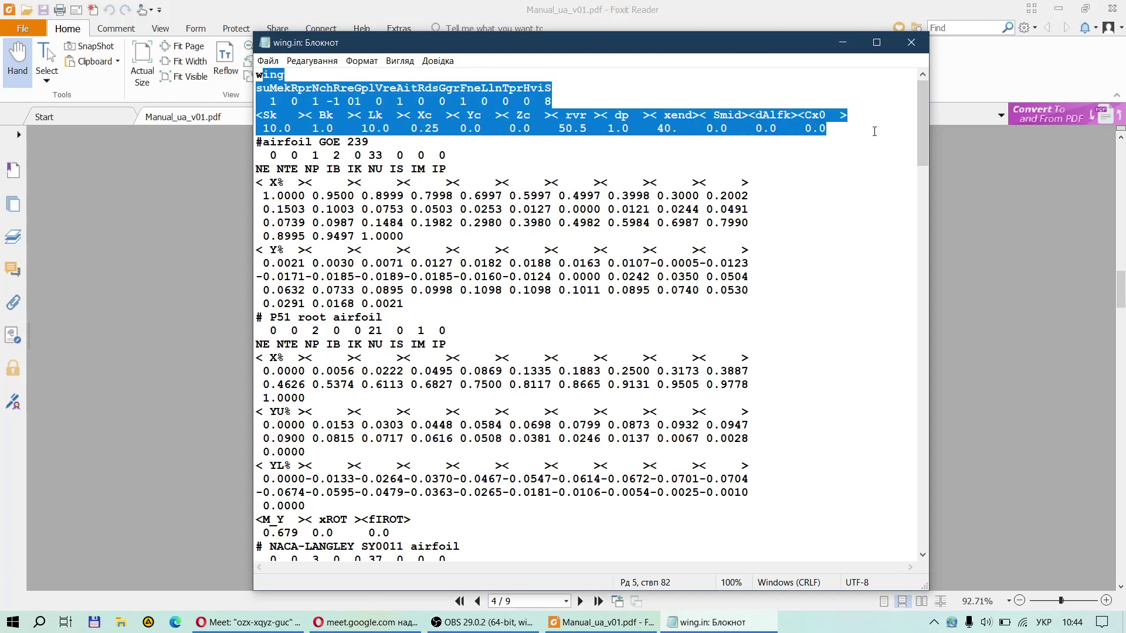
click(874, 132)
drag(256, 142, 379, 139)
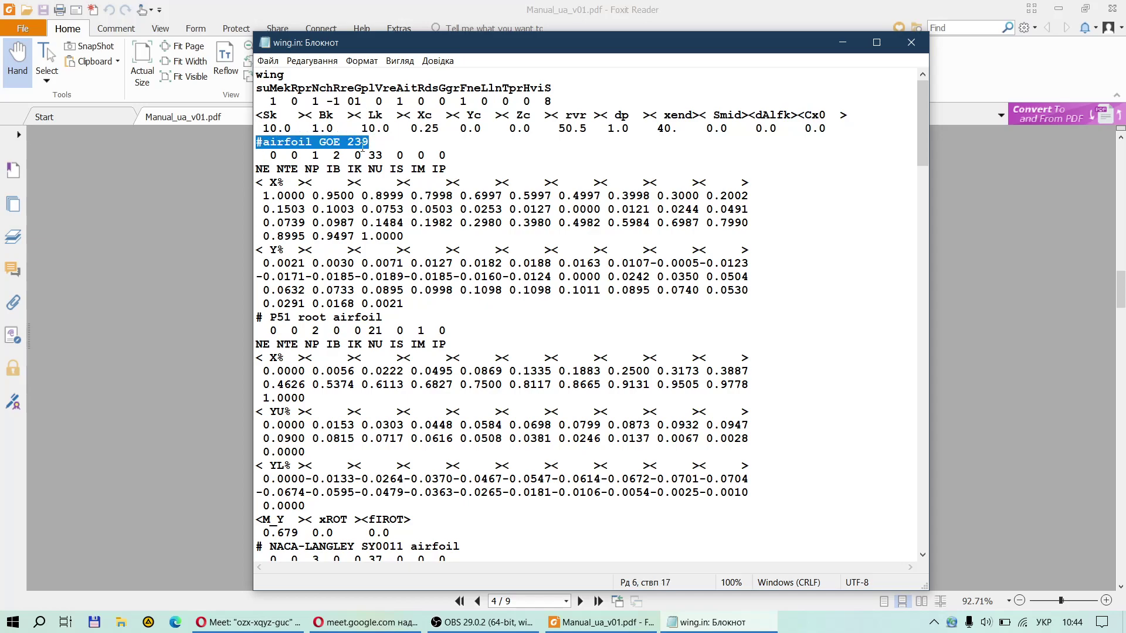
Find the wing element block after the airfoil data in wing.in and highlight its "# Wing 1" heading.
scroll(362, 149, down, 20)
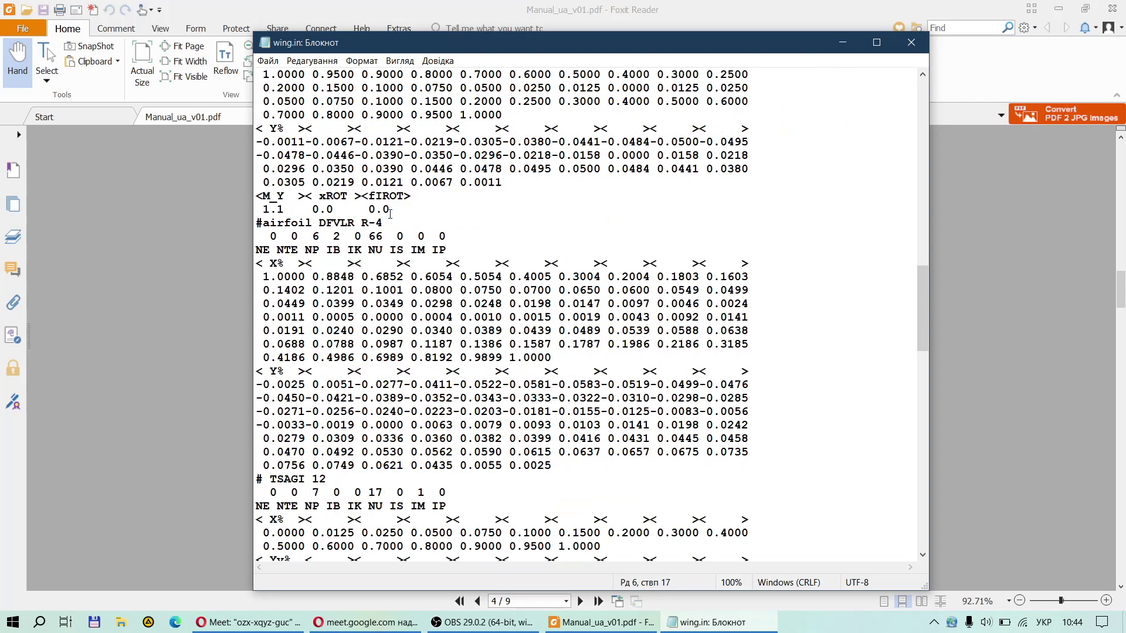
scroll(390, 214, down, 16)
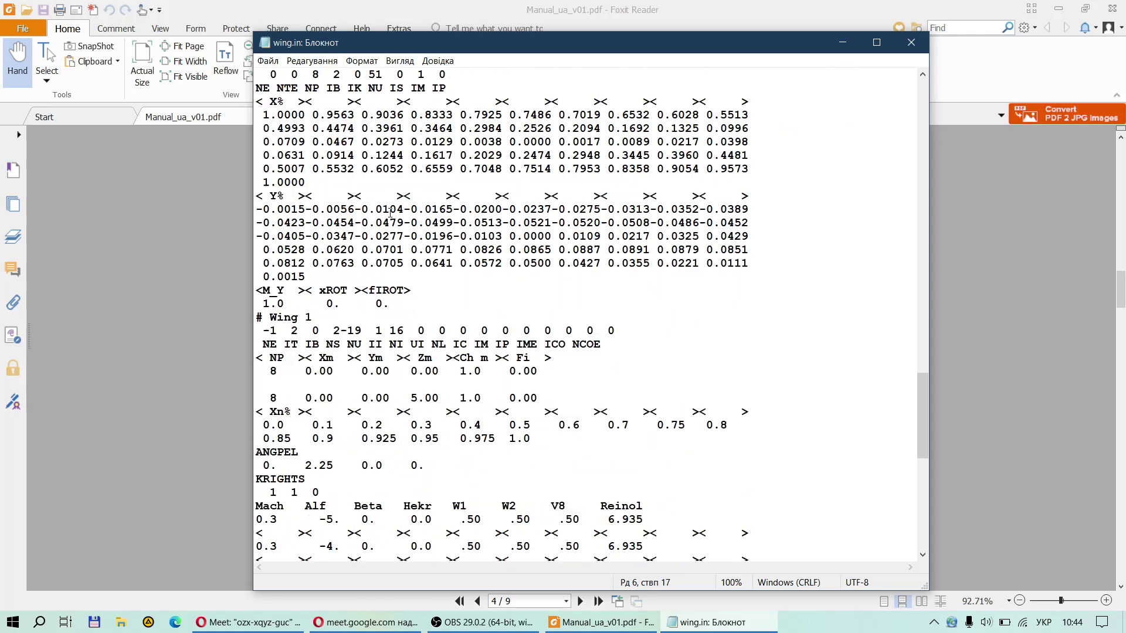
scroll(390, 214, down, 2)
scroll(389, 213, down, 1)
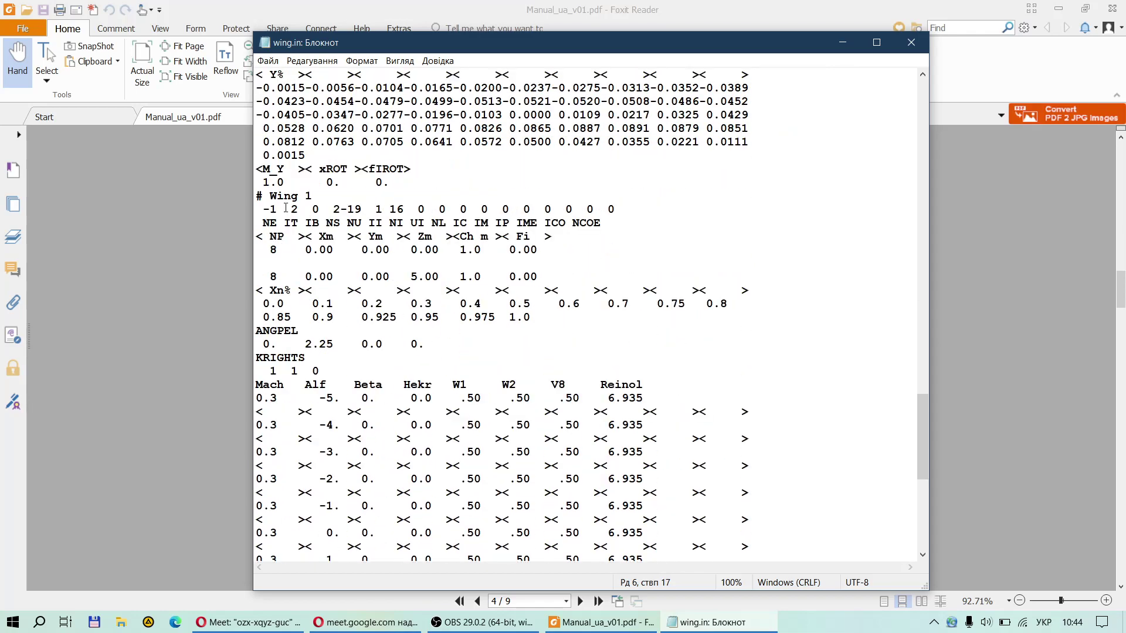
drag(256, 196, 318, 194)
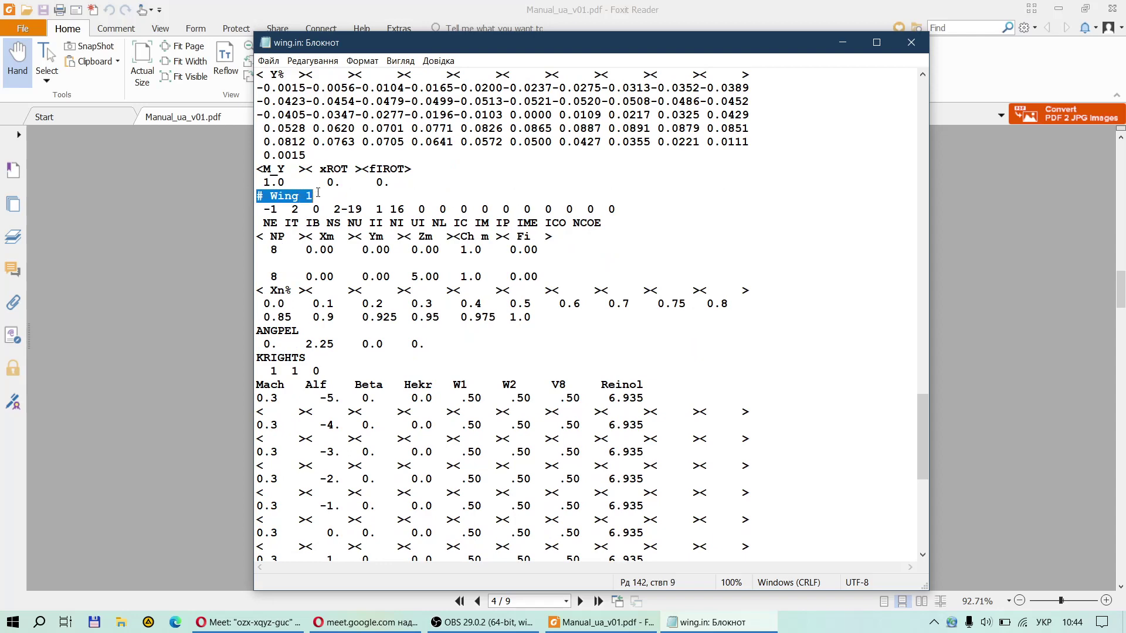
Highlight the "# NACA 2414" heading of the last airfoil block before the wing element.
scroll(318, 194, up, 2)
click(329, 235)
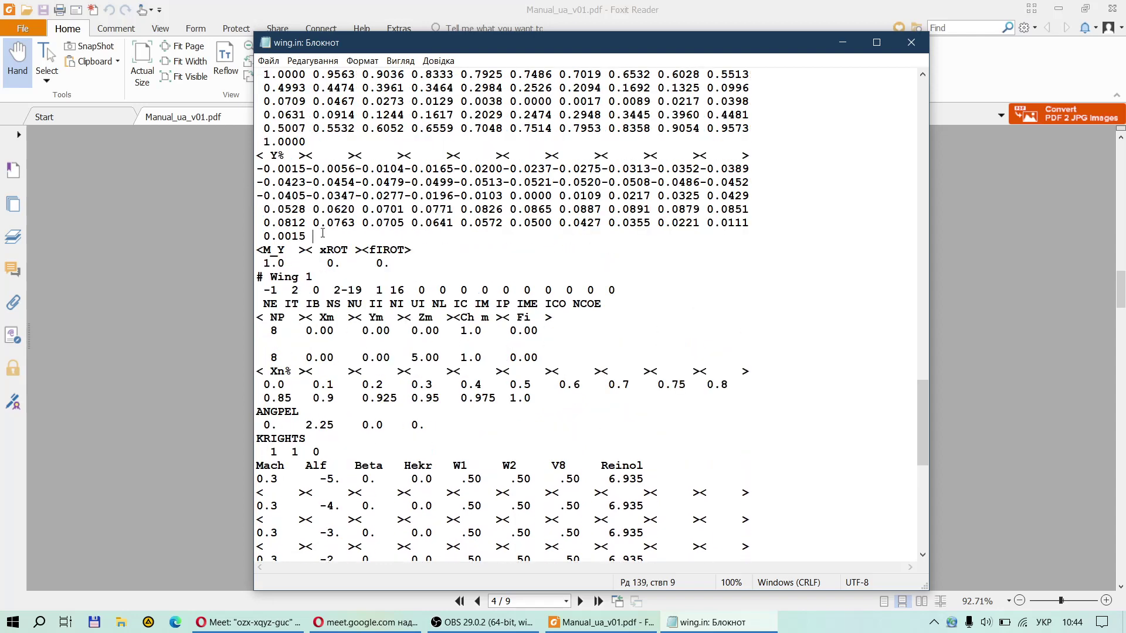
scroll(303, 210, up, 4)
drag(256, 184, 349, 184)
Highlight the "#airfoil GOE 239" block, then extend a selection over the following airfoil blocks up to the data just before "# Wing 1".
scroll(350, 199, up, 12)
scroll(350, 220, up, 15)
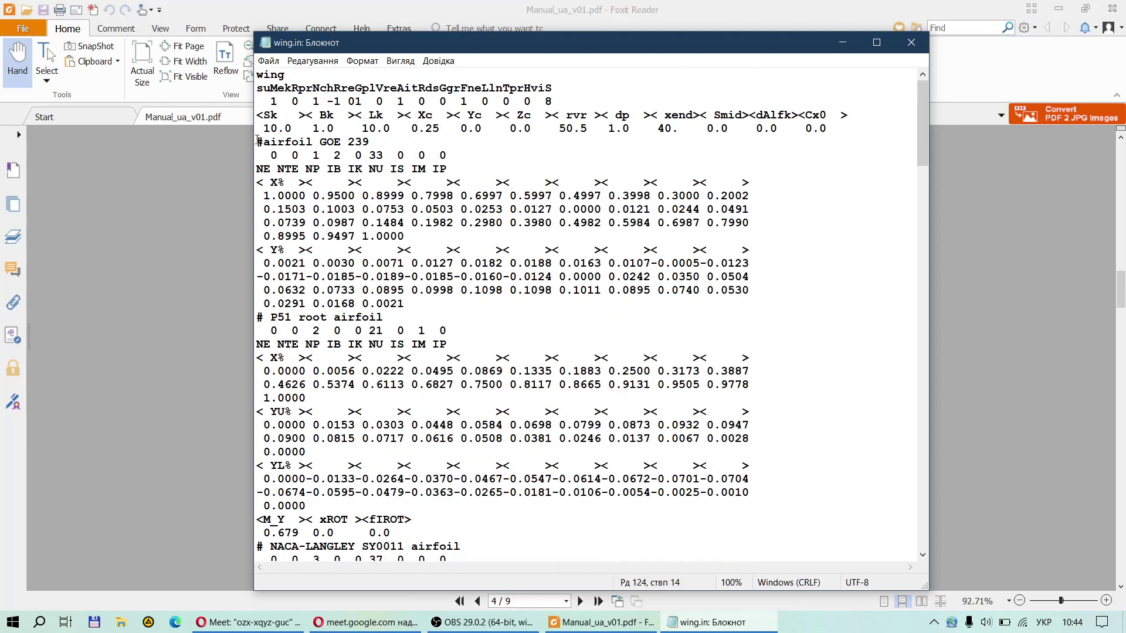
drag(257, 139, 404, 304)
click(406, 305)
scroll(407, 317, down, 20)
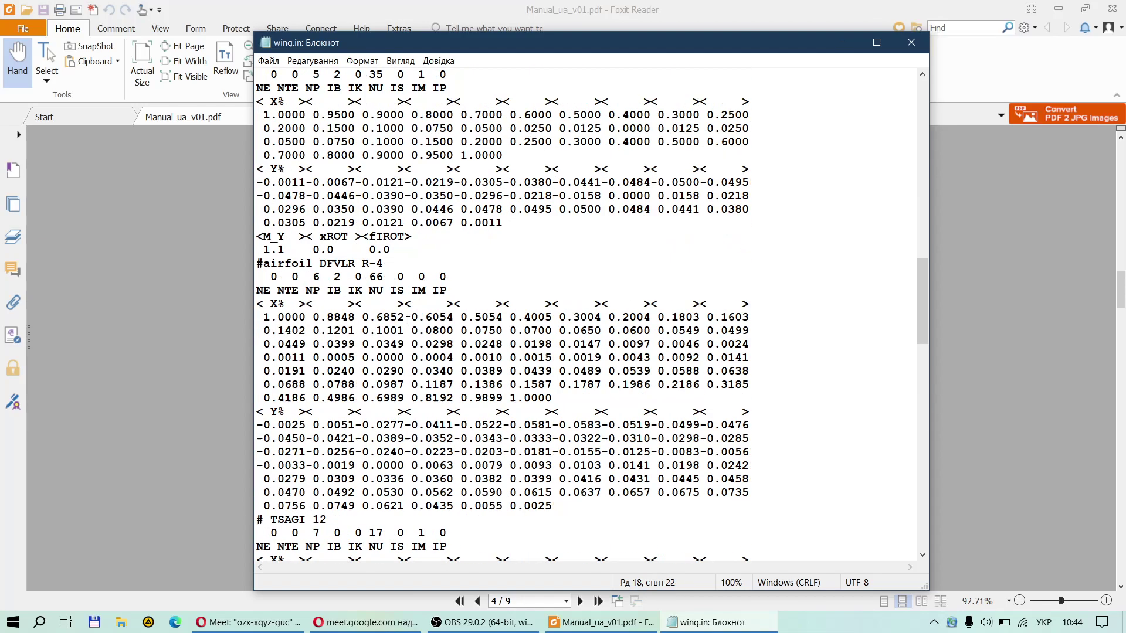
scroll(407, 320, down, 15)
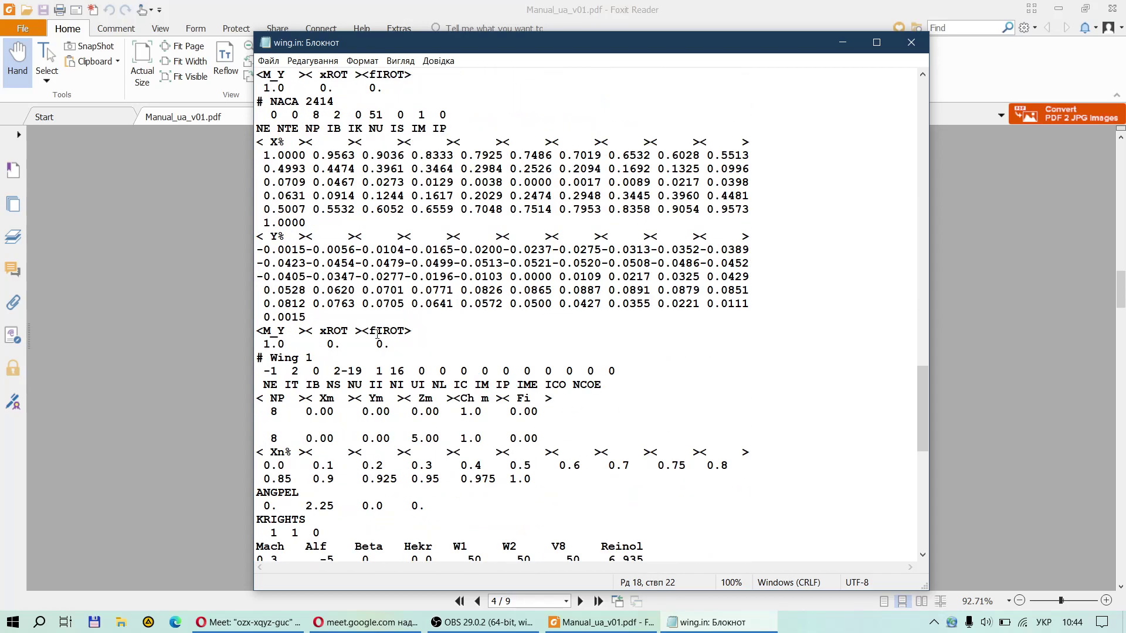
shift+click(377, 334)
scroll(393, 322, up, 10)
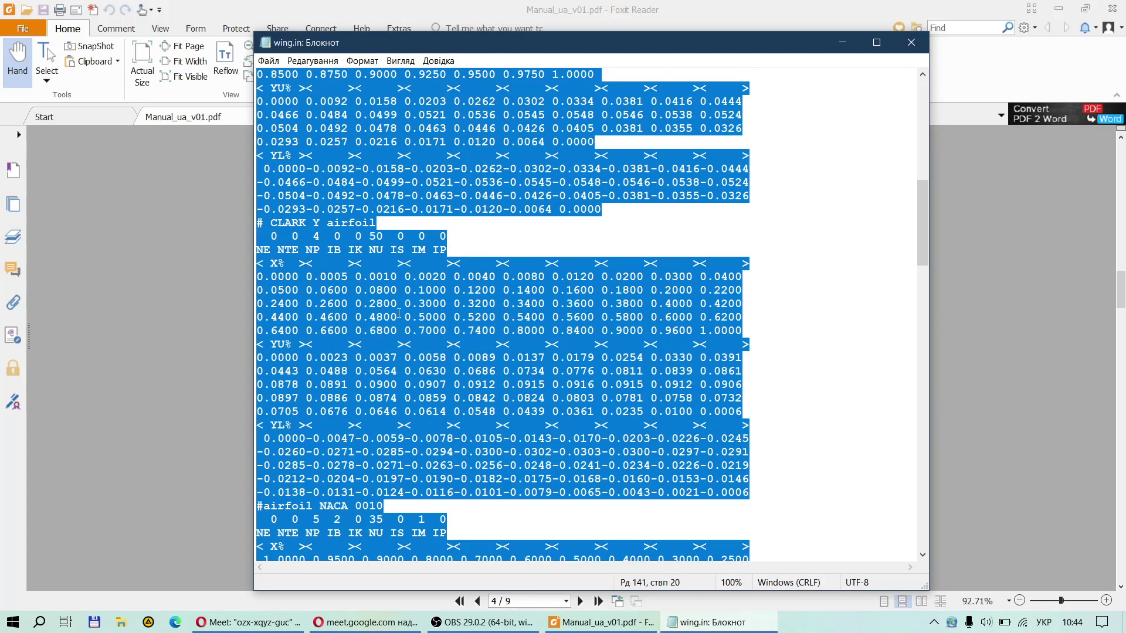
Highlight the whole wing element block, from the "# Wing 1" heading through the Xn% values above ANGPEL.
drag(923, 250, 883, 450)
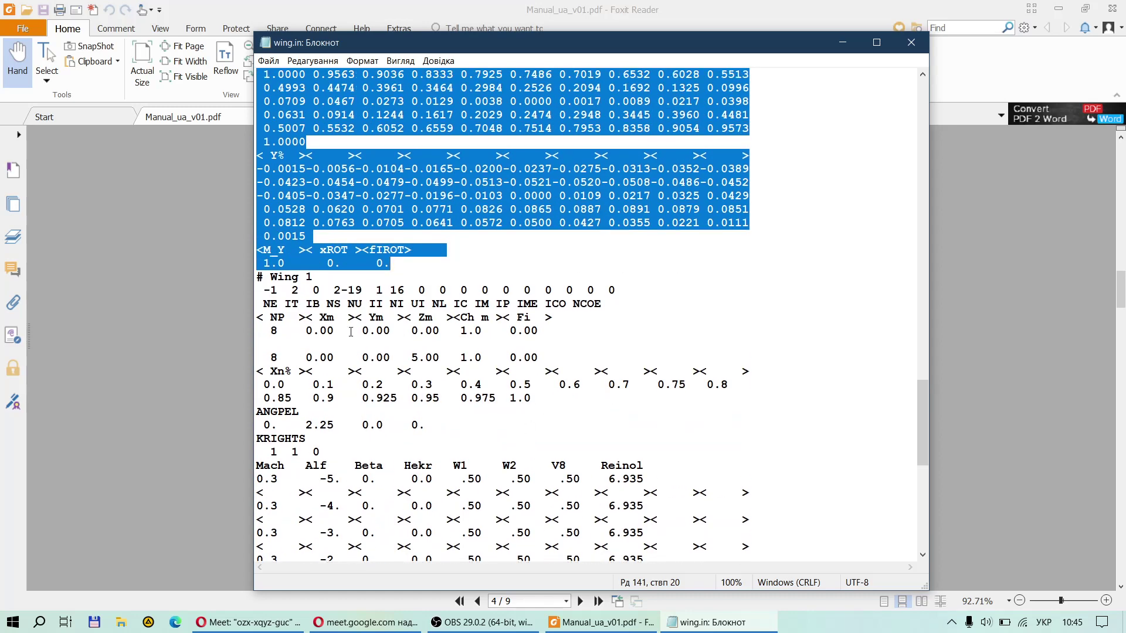
click(348, 330)
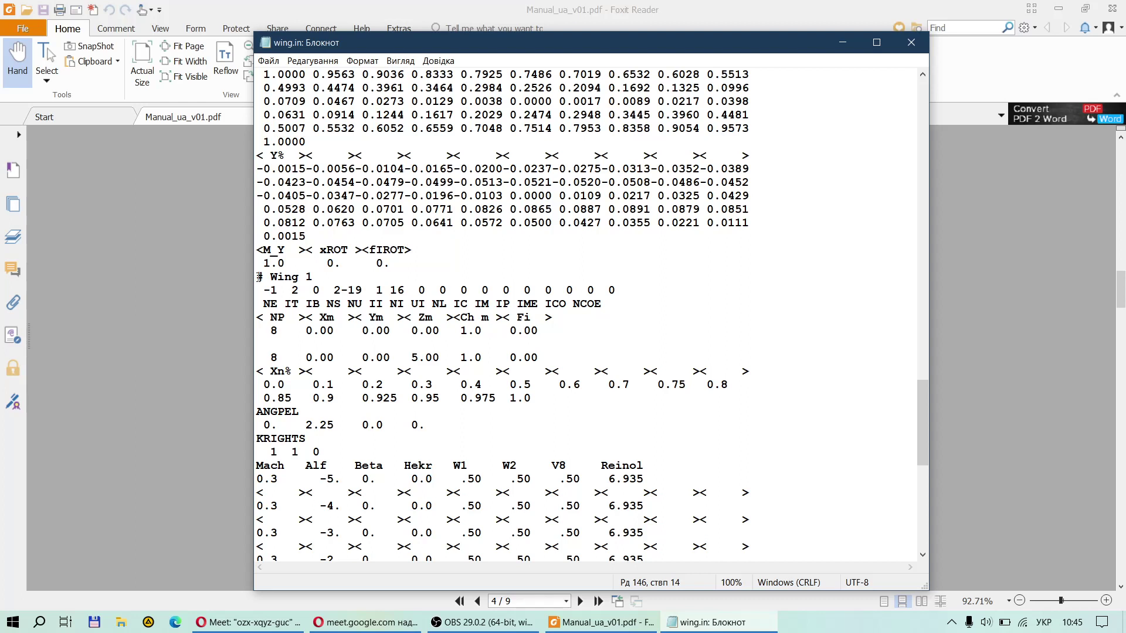
drag(259, 277, 546, 399)
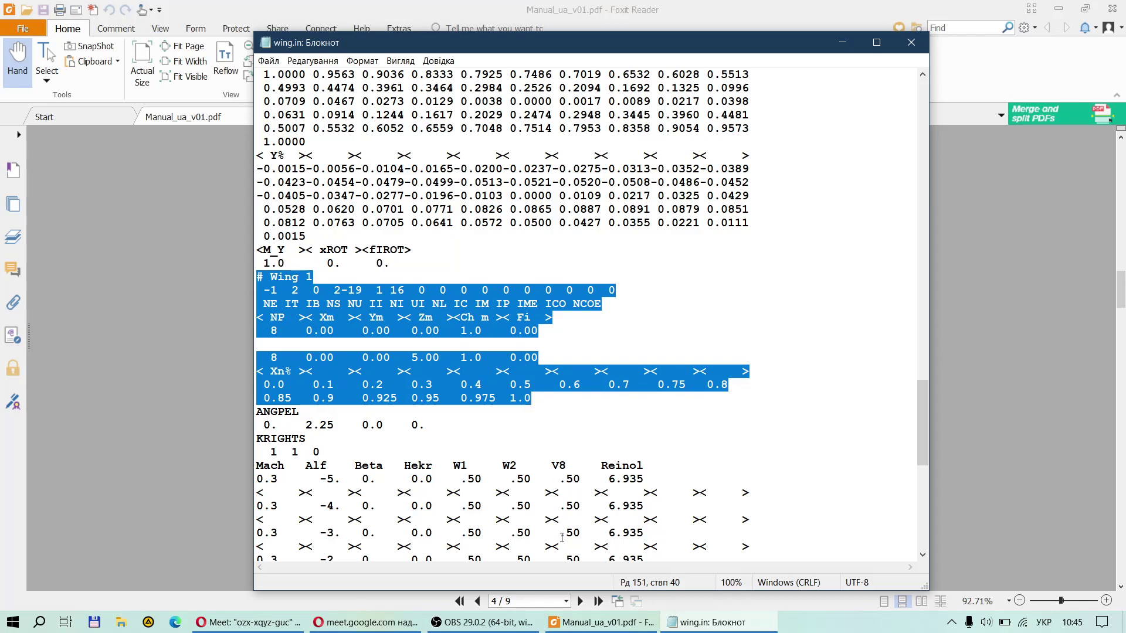
Switch to Manual_ua_v01.pdf in Foxit Reader and examine section 1.2 on airfoil input, including its control parameters and the IB coordinate methods.
click(602, 623)
click(602, 623)
click(603, 622)
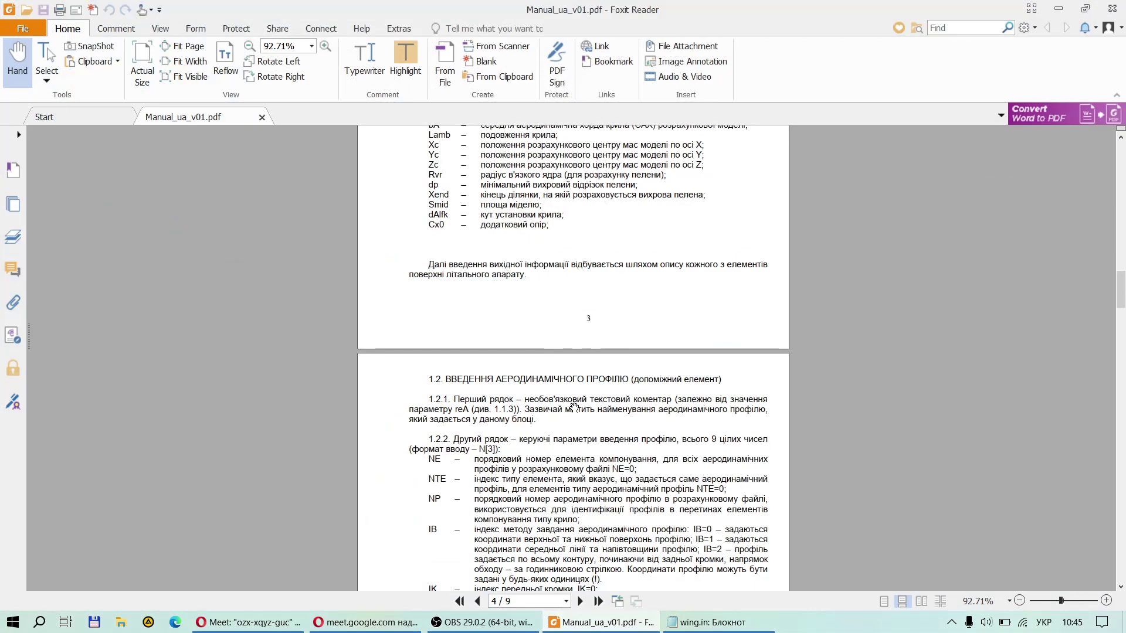
scroll(500, 321, down, 5)
scroll(492, 281, up, 3)
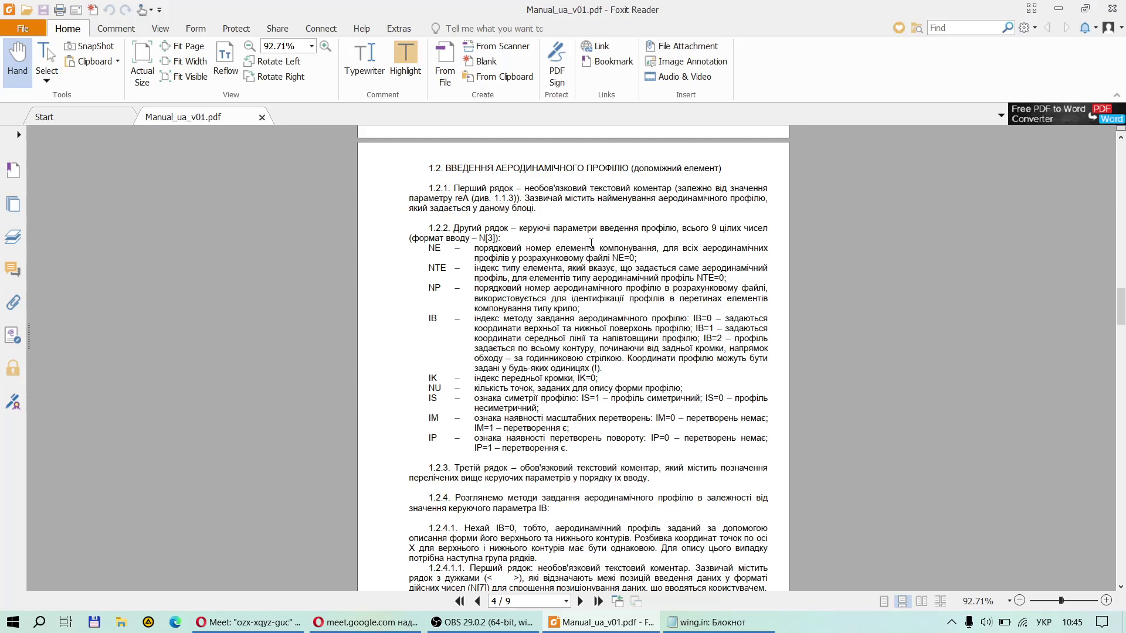
scroll(591, 242, down, 10)
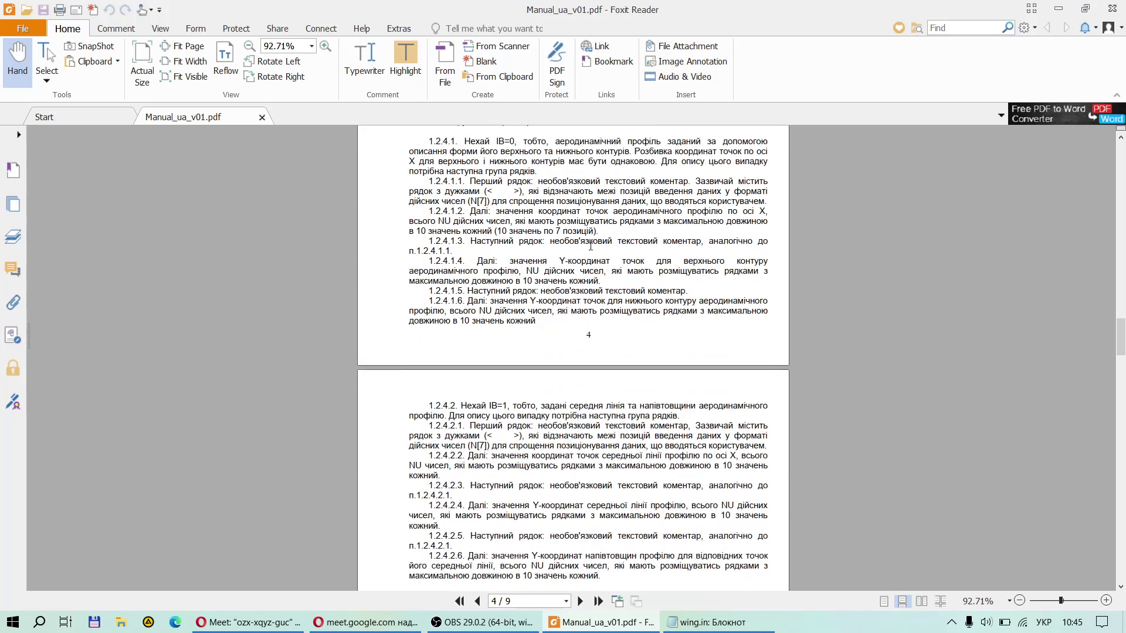
scroll(591, 246, down, 12)
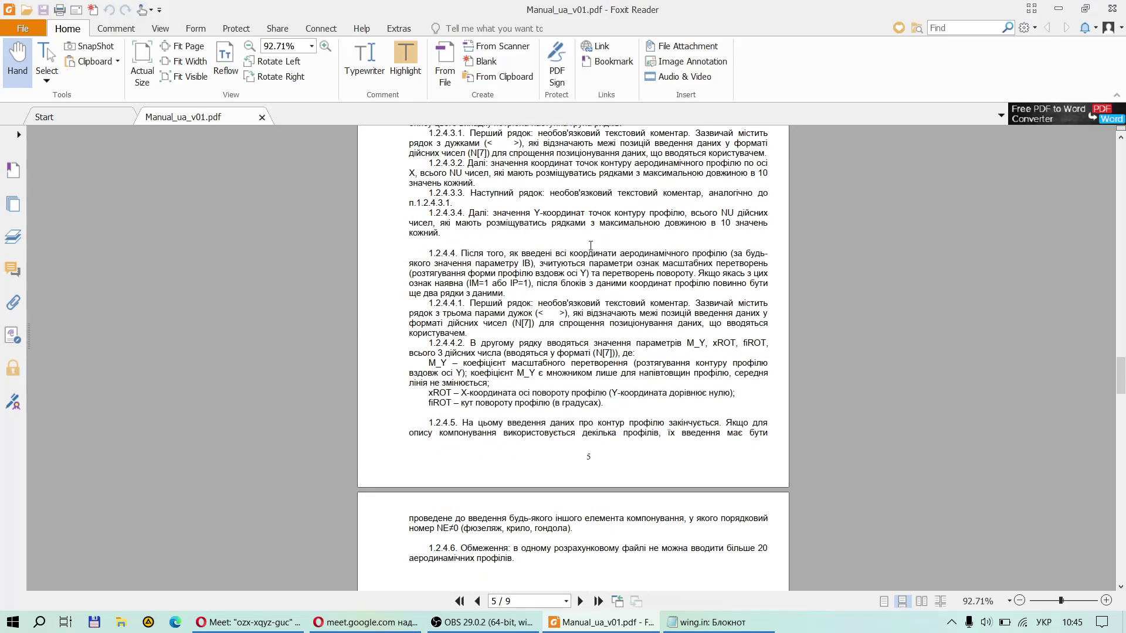
scroll(591, 246, down, 8)
scroll(591, 246, up, 20)
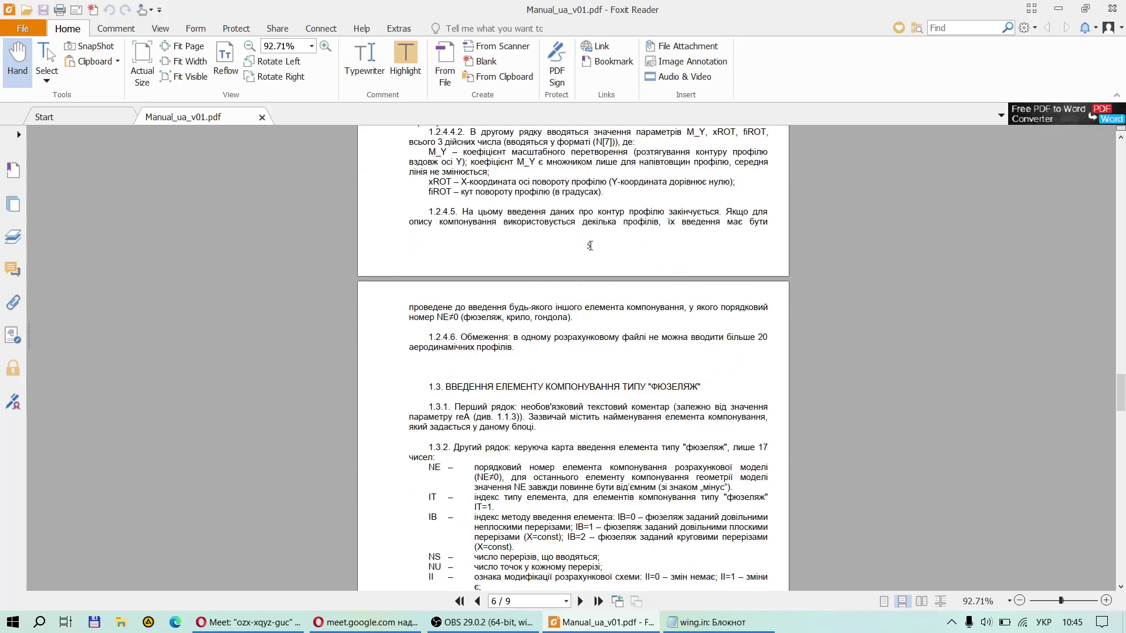
scroll(592, 246, up, 10)
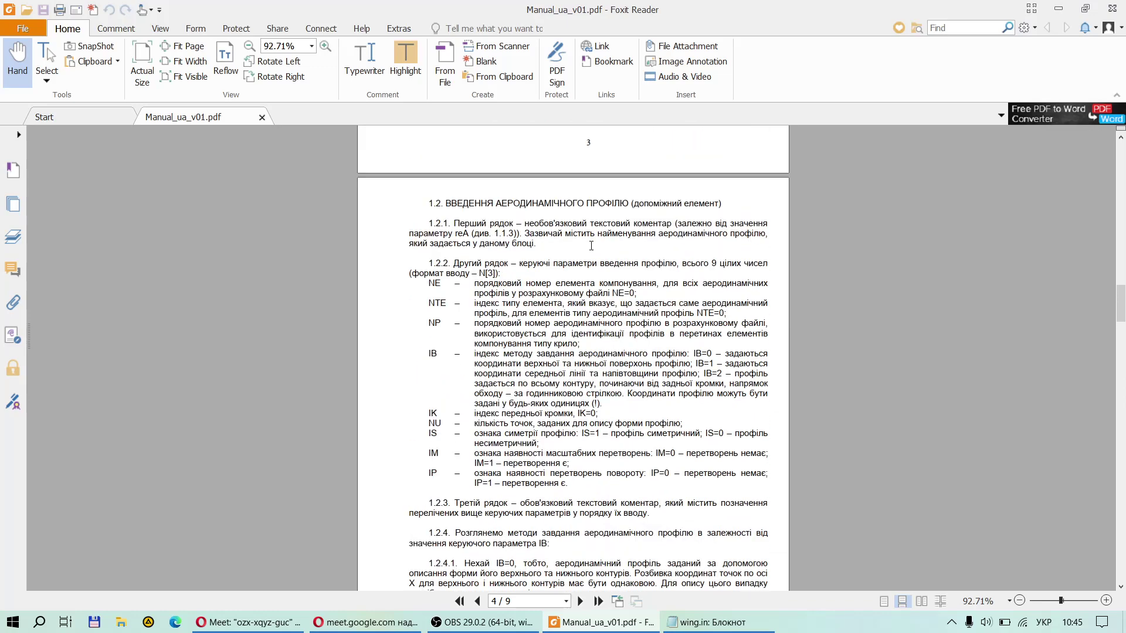
Switch back to wing.in in Notepad and highlight the IB value in the TSAGI 12 airfoil block.
click(710, 626)
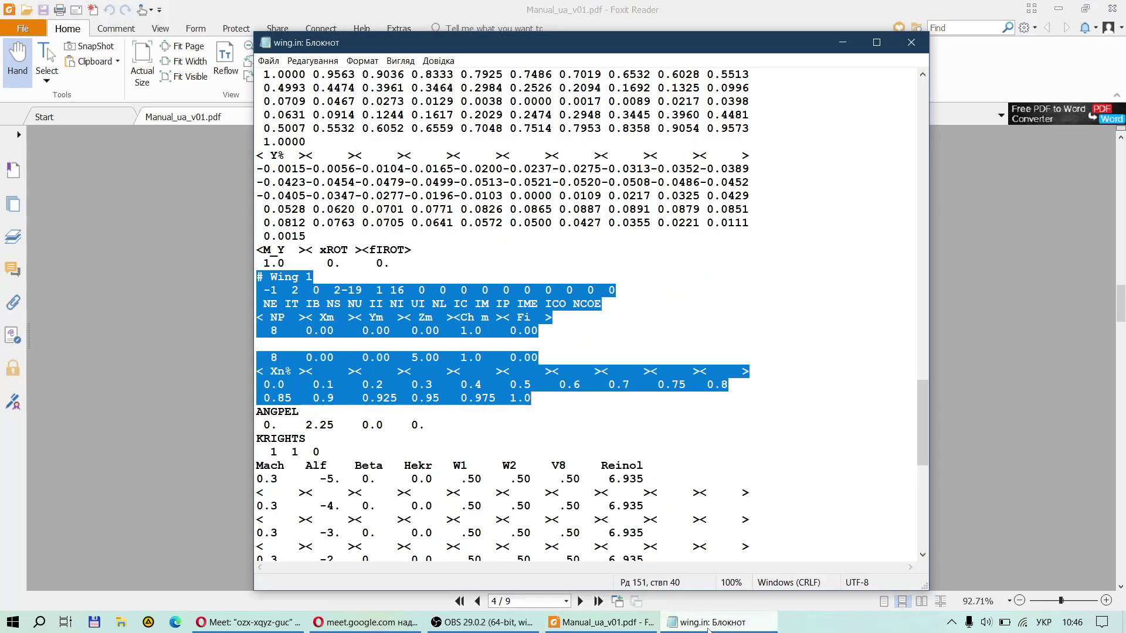
scroll(383, 363, up, 15)
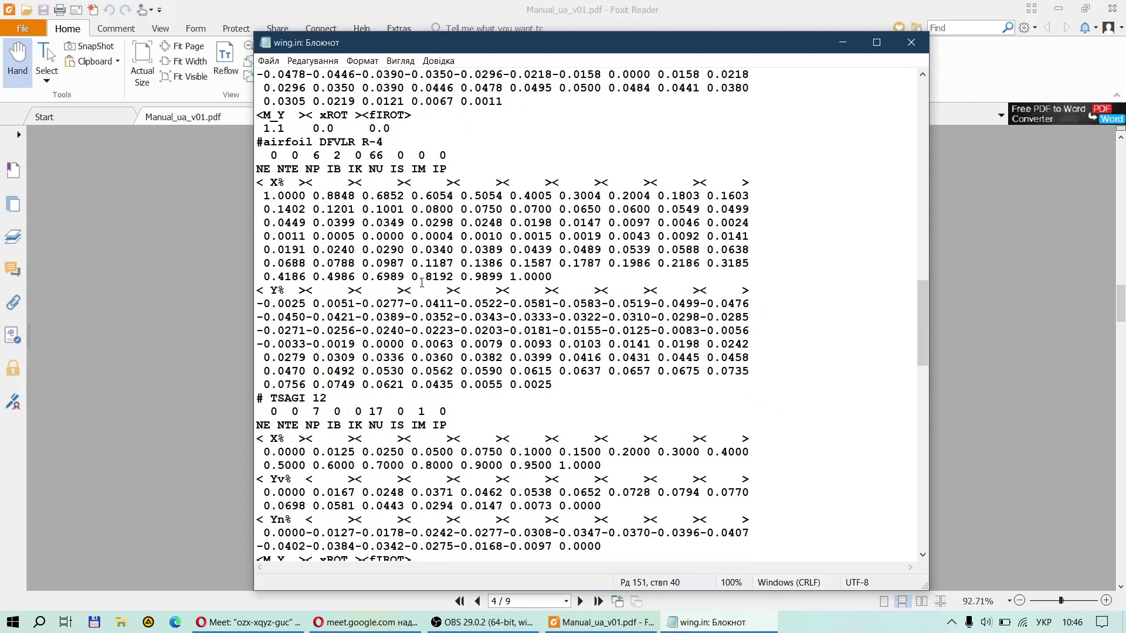
click(420, 288)
scroll(387, 294, down, 3)
scroll(383, 294, up, 3)
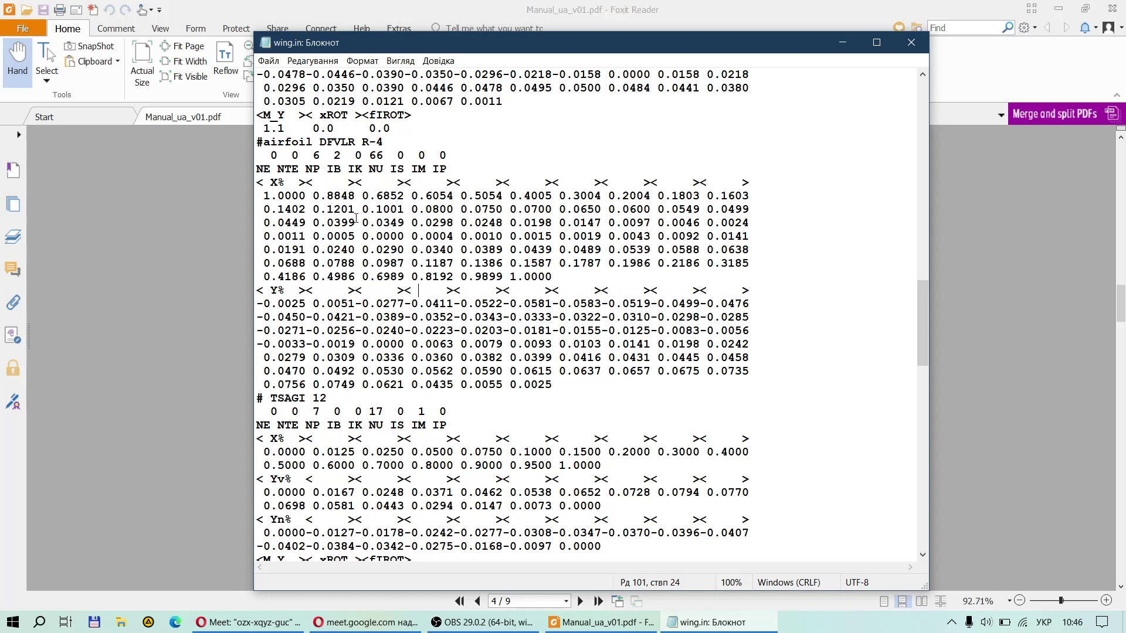
scroll(363, 222, down, 5)
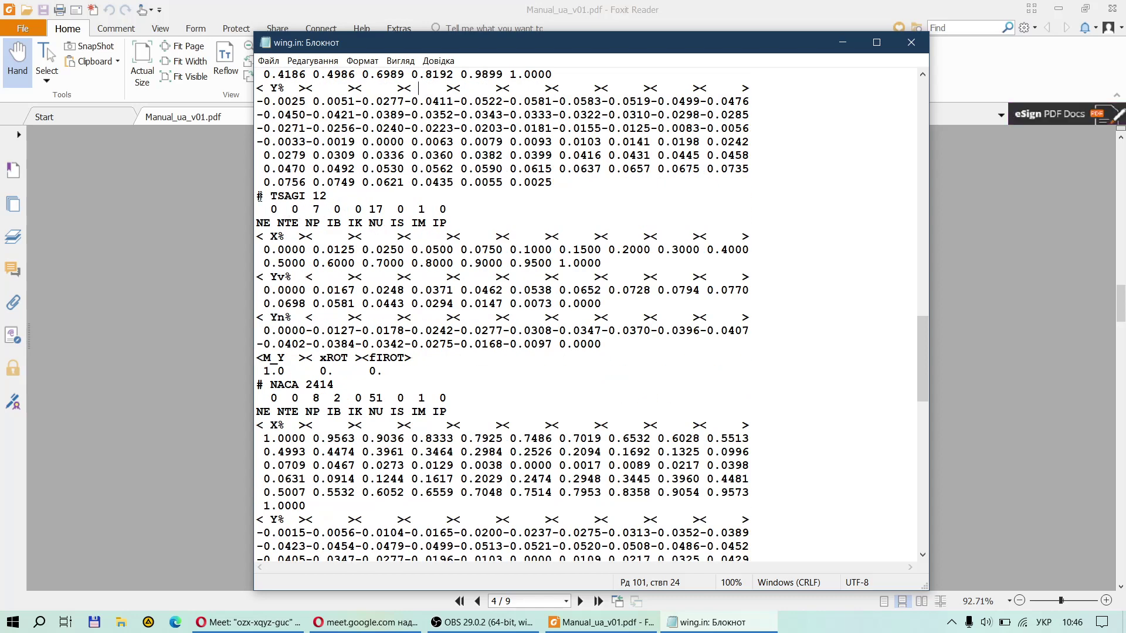
double_click(336, 210)
text(0)
key(shift+Left)
Highlight the X%, Yv% and Yn% coordinate groups of the TSAGI 12 airfoil one after another.
drag(256, 236, 603, 262)
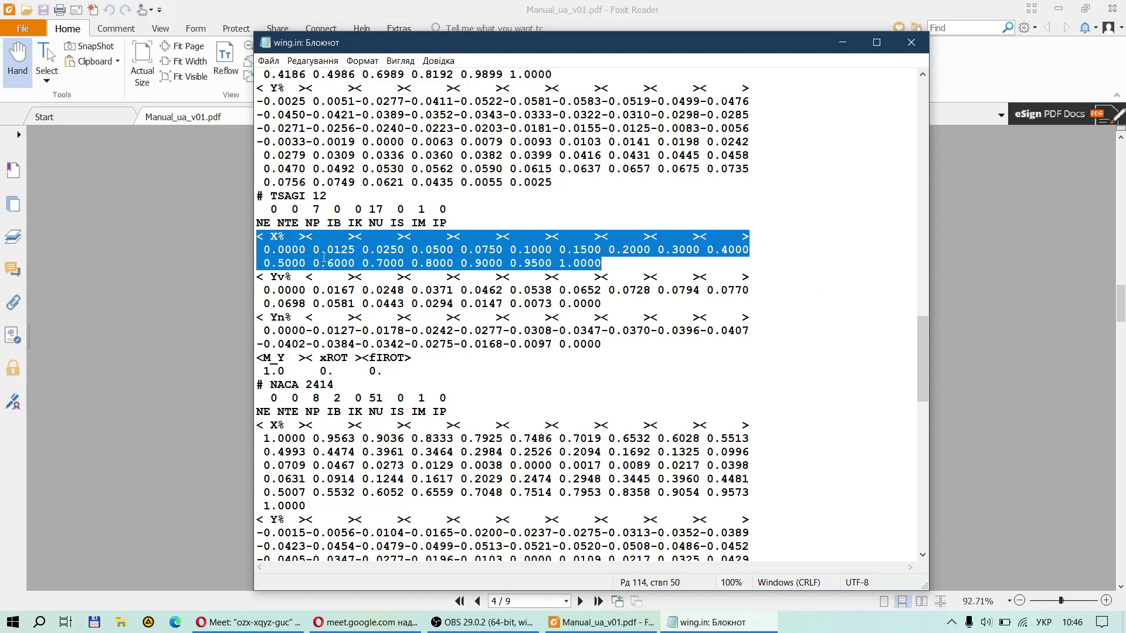
drag(257, 276, 614, 308)
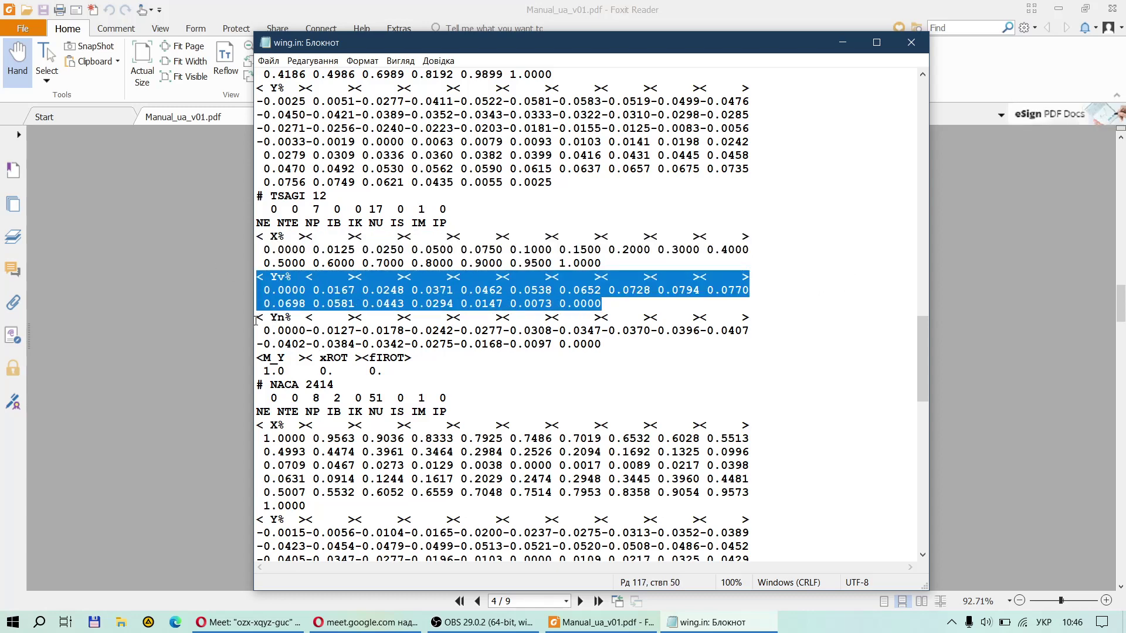
drag(257, 317, 614, 344)
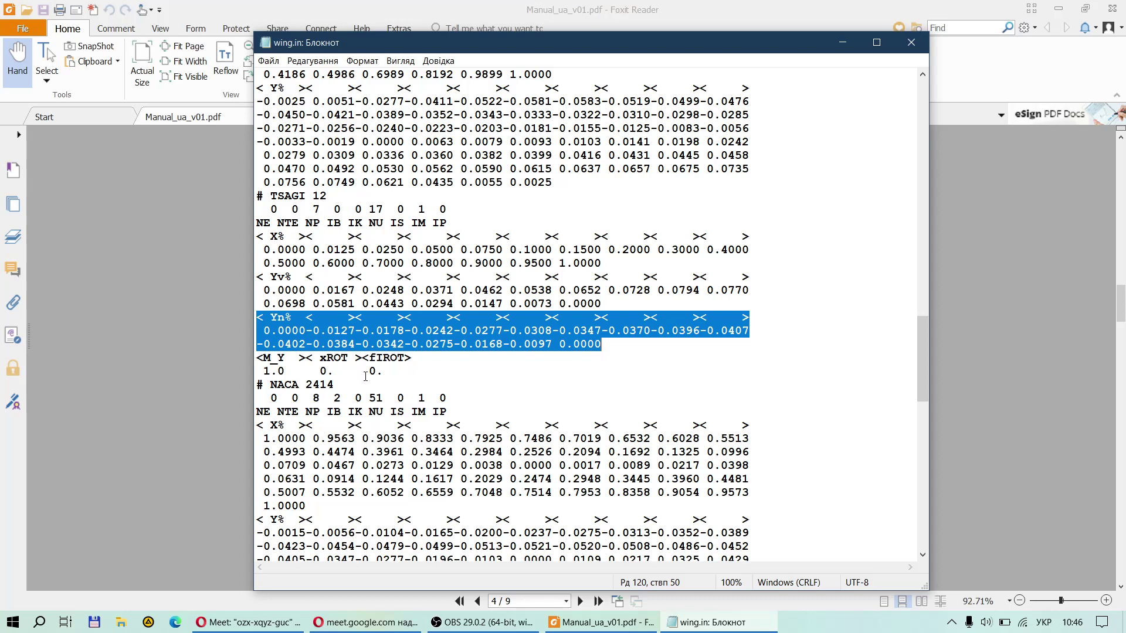
Go back to the DFVLR R-4 airfoil block and highlight its IB value.
click(447, 290)
scroll(446, 288, up, 5)
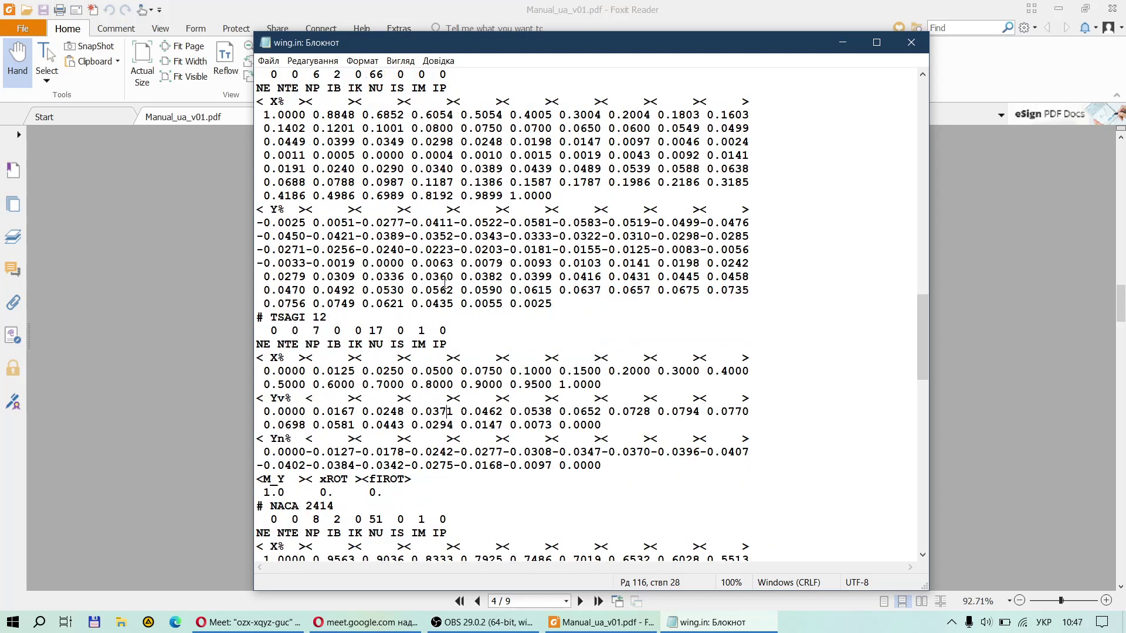
scroll(444, 285, up, 2)
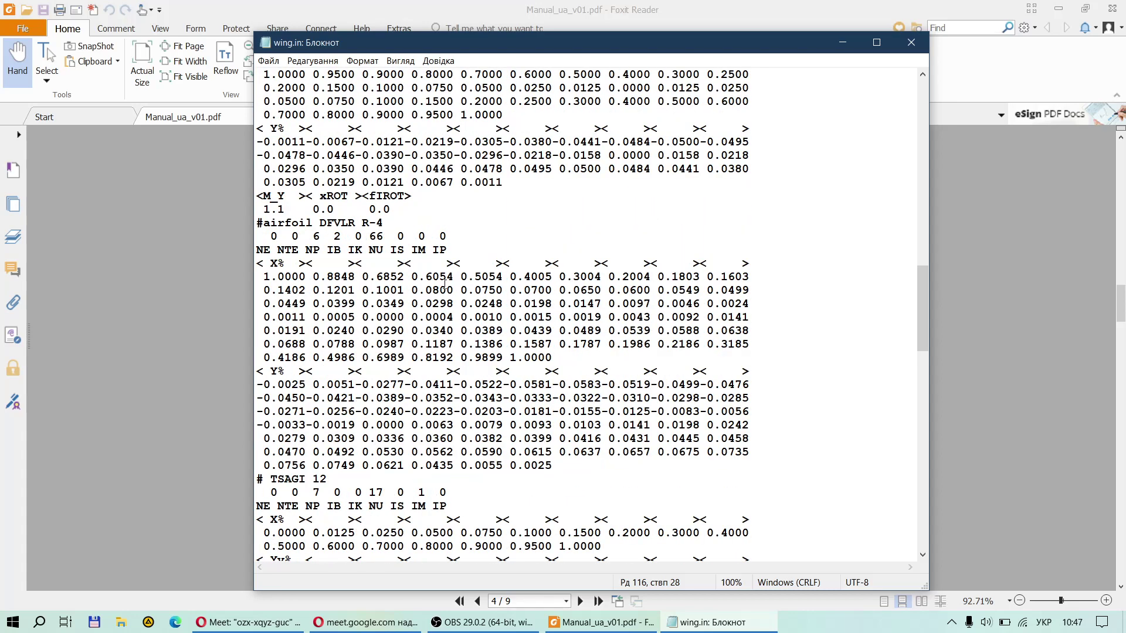
scroll(446, 284, down, 1)
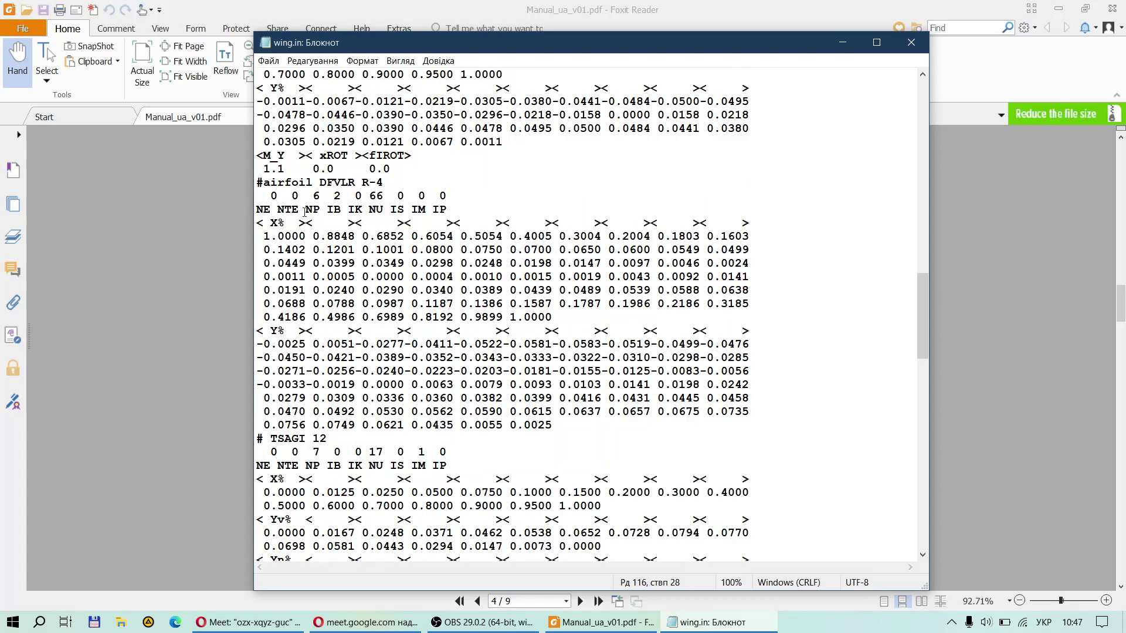
double_click(337, 197)
click(335, 203)
double_click(336, 197)
Highlight the X% coordinate group and then the Y% coordinate group of the DFVLR R-4 airfoil.
click(367, 236)
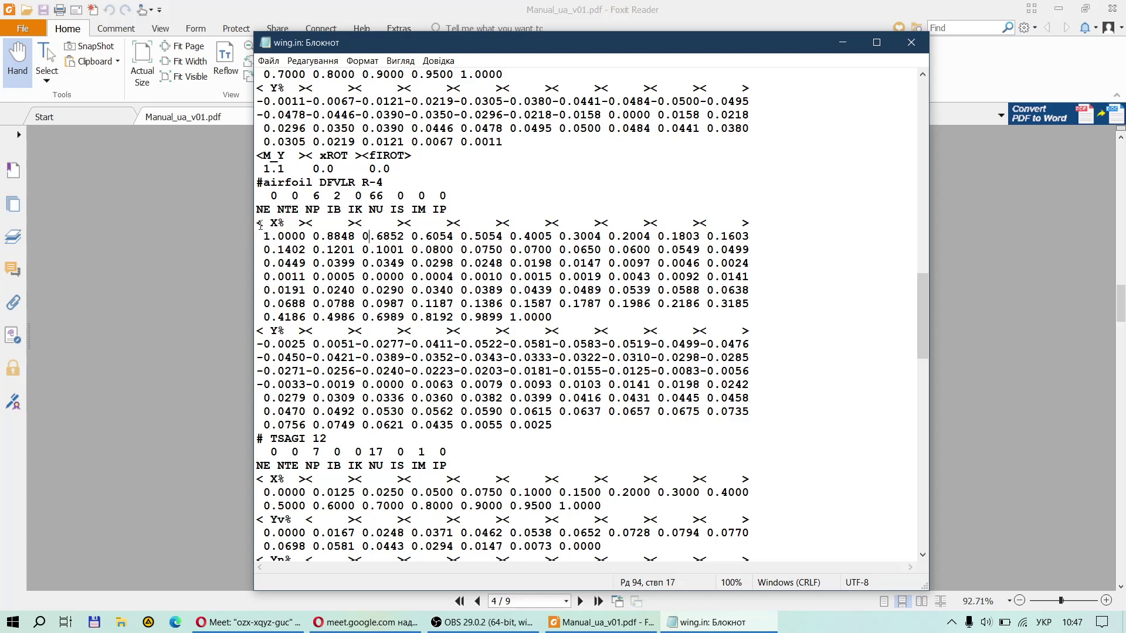
drag(256, 223, 592, 315)
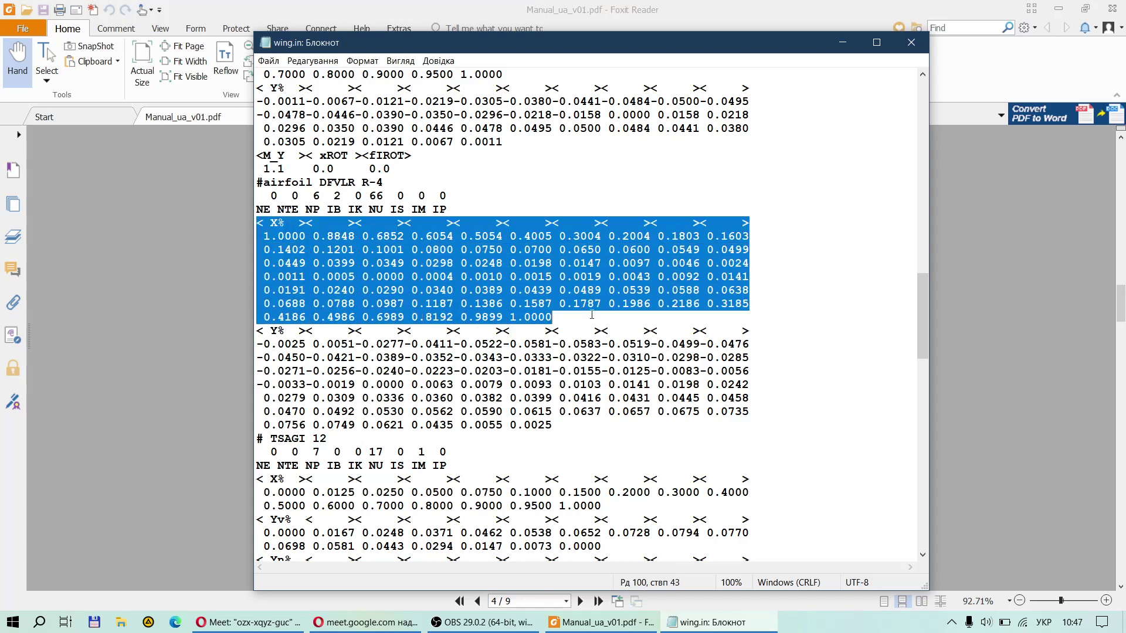
drag(257, 331, 570, 423)
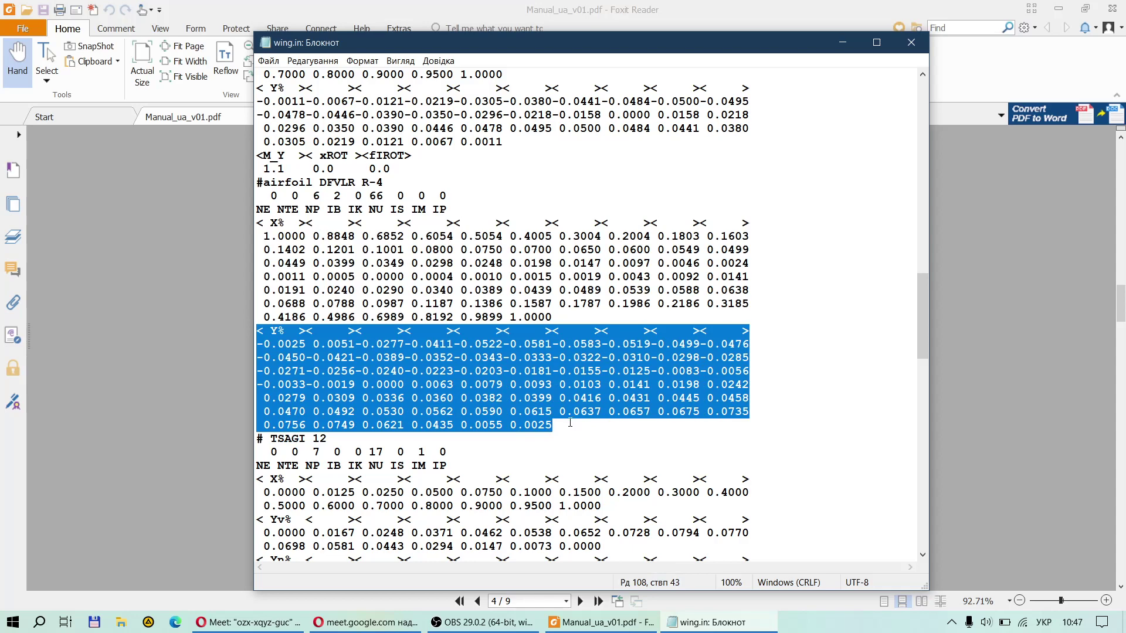
Open a new drawing in Paint and widen the canvas to 1863 px.
click(13, 622)
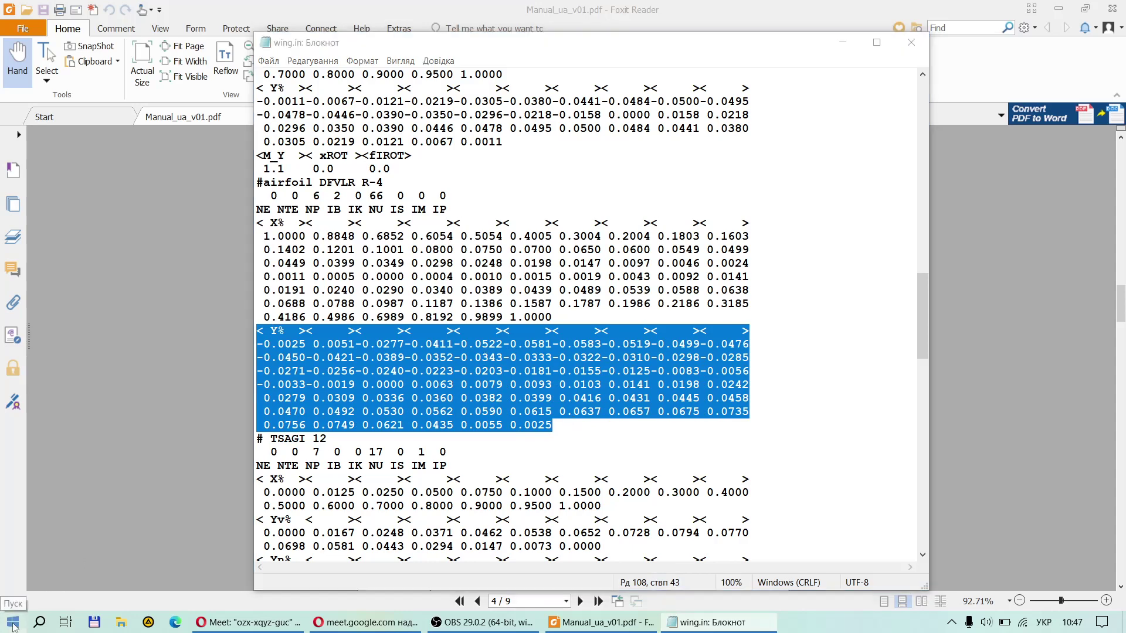
click(350, 217)
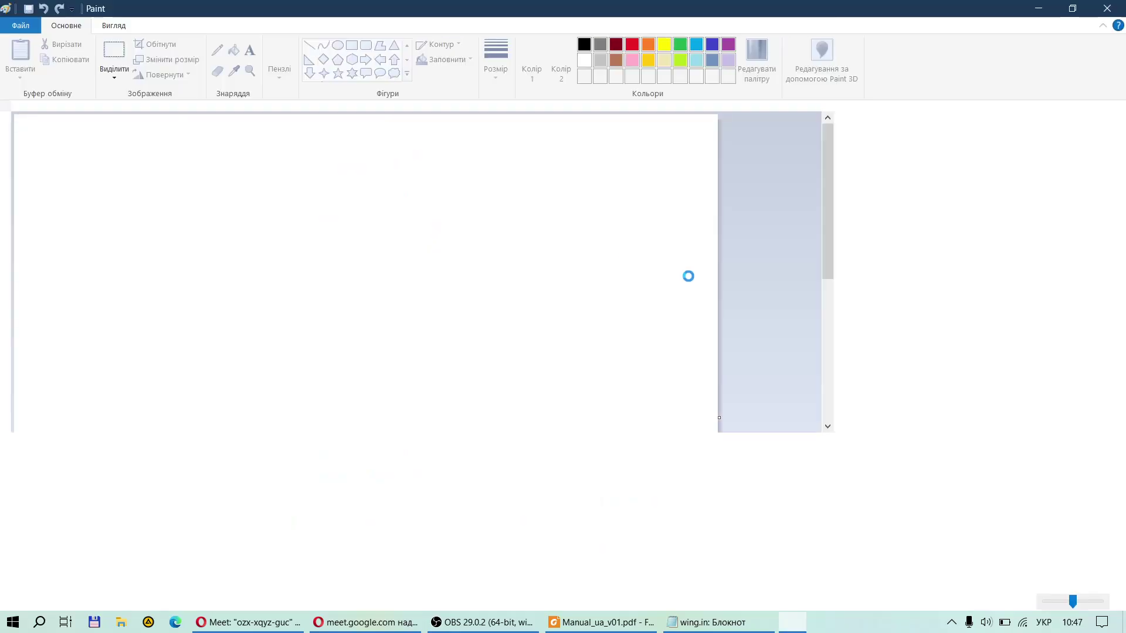
click(217, 50)
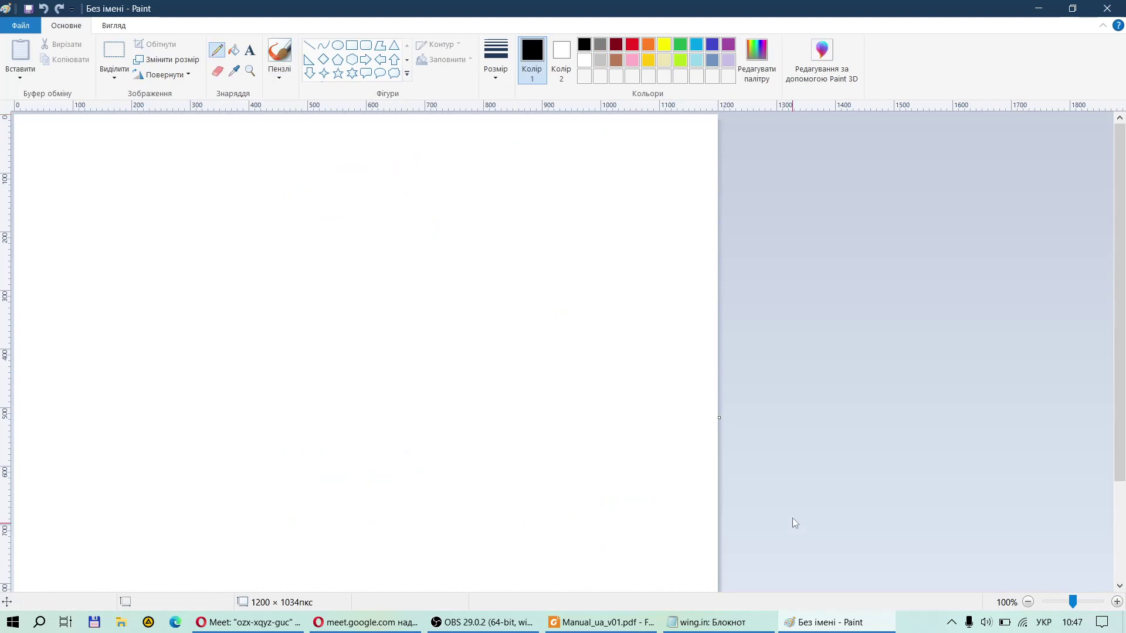
drag(719, 422, 1108, 419)
Draw a closed freehand airfoil outline about 1500 px long in black with the Pencil tool at the third line thickness.
click(500, 73)
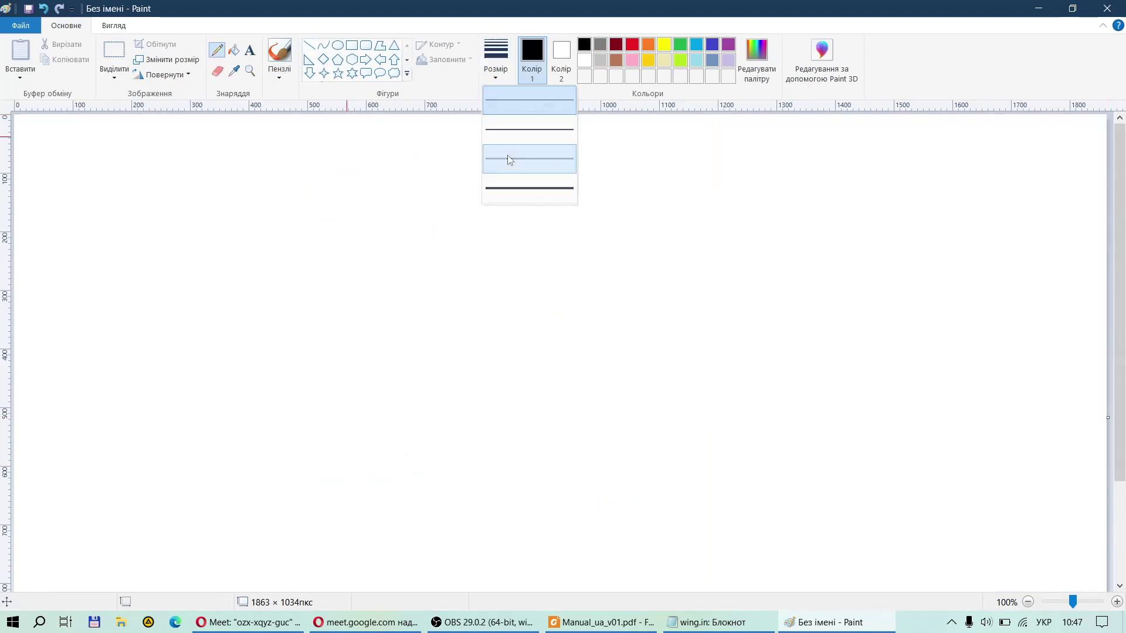
click(508, 155)
mouse_move(915, 360)
mouse_down()
mouse_move(873, 333)
mouse_move(267, 249)
mouse_move(162, 358)
mouse_move(746, 401)
mouse_move(990, 401)
mouse_move(908, 357)
mouse_up()
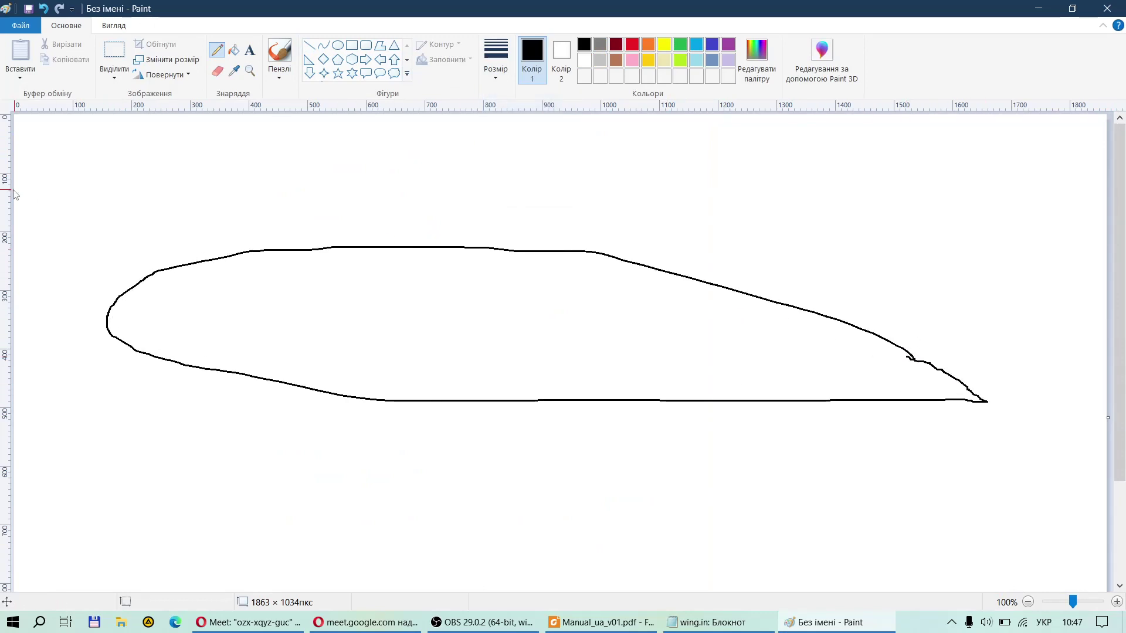
With a thick red brush, mark the trailing edge as point 1 and dot points along the lower contour to the leading edge.
click(279, 56)
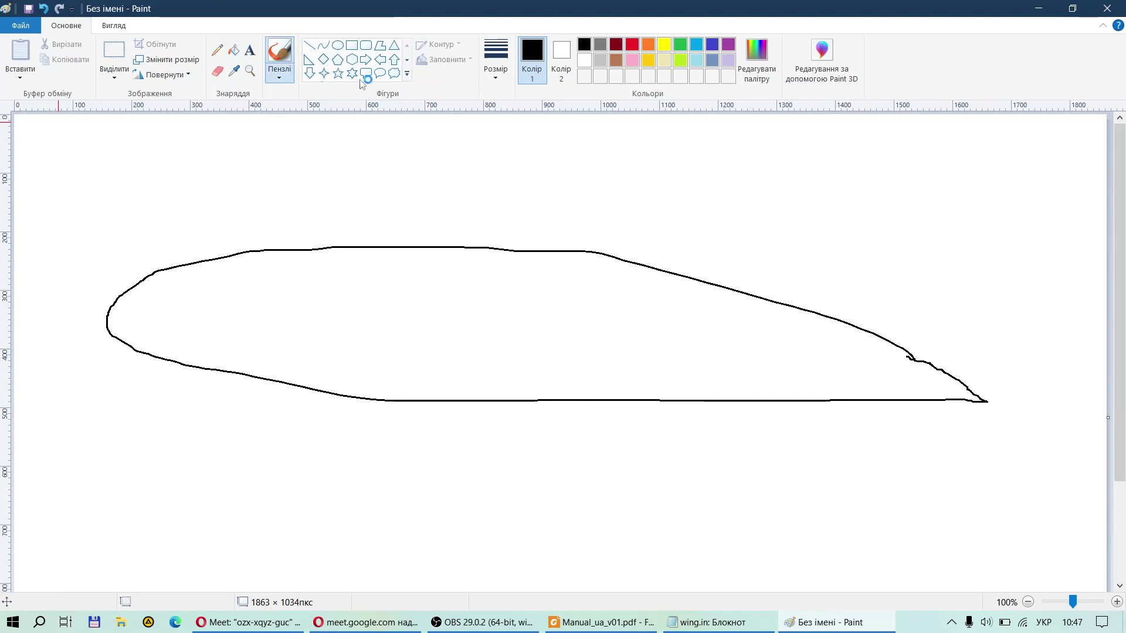
click(626, 46)
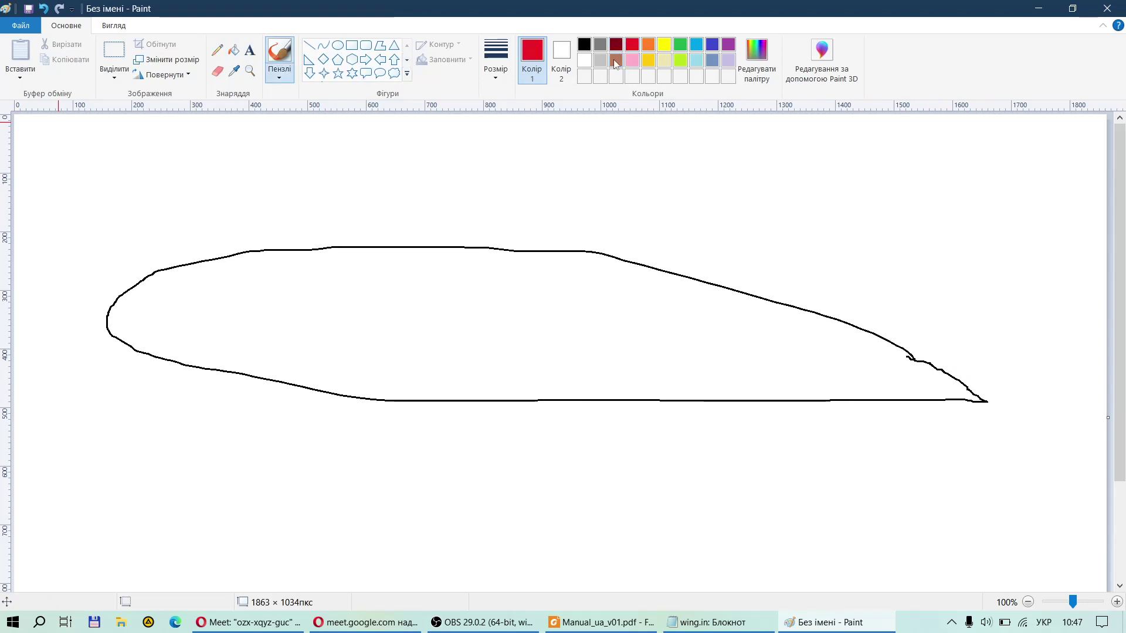
click(496, 64)
click(508, 189)
click(990, 403)
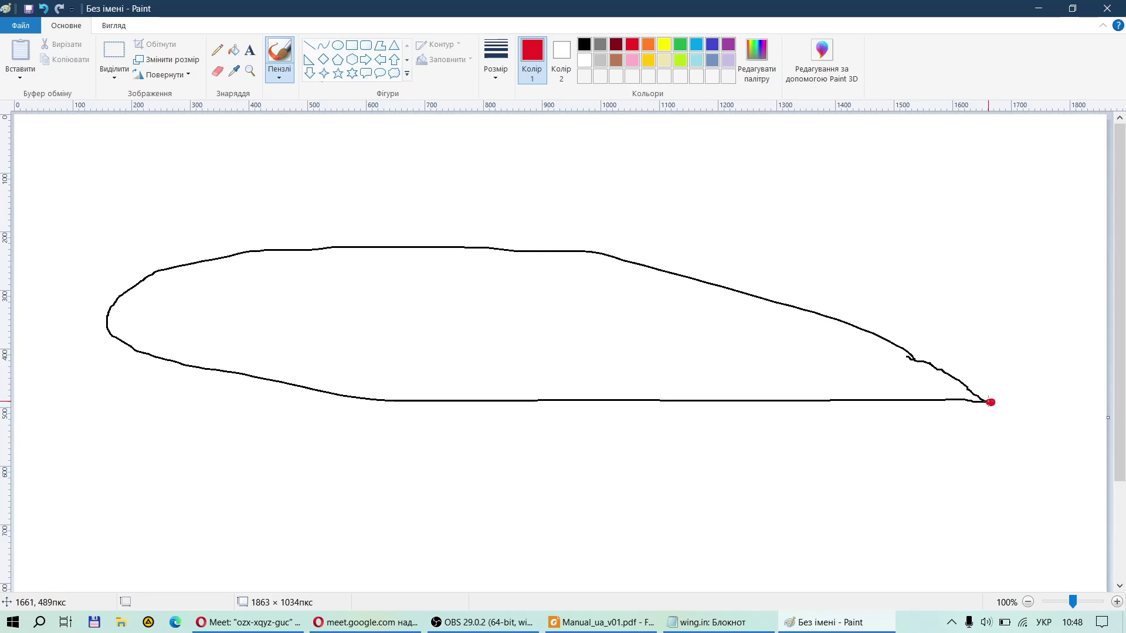
mouse_move(1003, 427)
mouse_down()
mouse_move(1003, 411)
mouse_move(1006, 437)
mouse_up()
drag(897, 397, 902, 405)
drag(800, 406, 808, 406)
drag(723, 398, 726, 407)
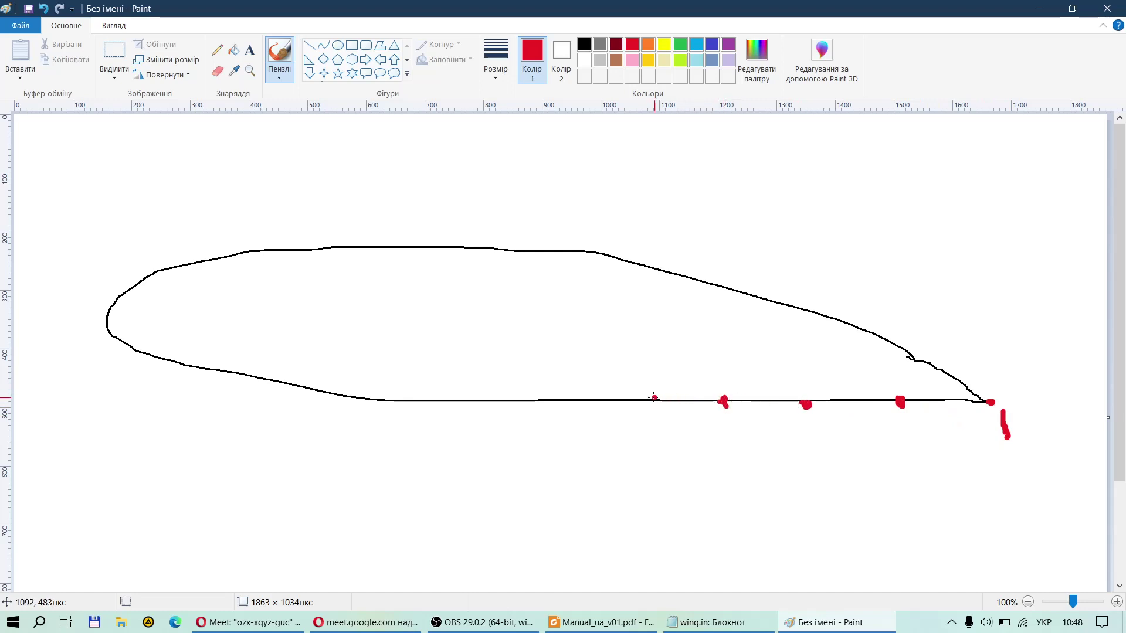
drag(639, 404, 607, 402)
drag(511, 406, 497, 409)
click(355, 405)
drag(166, 364, 171, 364)
click(109, 336)
Continue the red point marks along the upper contour from the leading edge back to the trailing edge.
click(108, 300)
drag(183, 267, 191, 267)
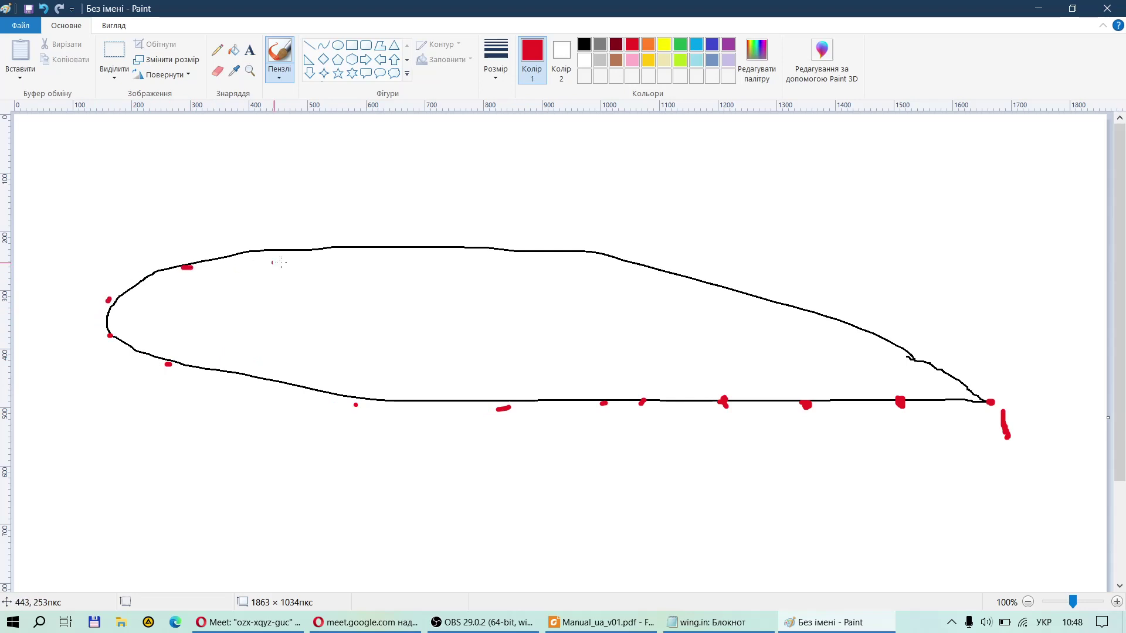
click(369, 251)
click(612, 258)
drag(737, 293, 745, 292)
drag(833, 322, 839, 322)
click(918, 358)
drag(993, 396, 990, 403)
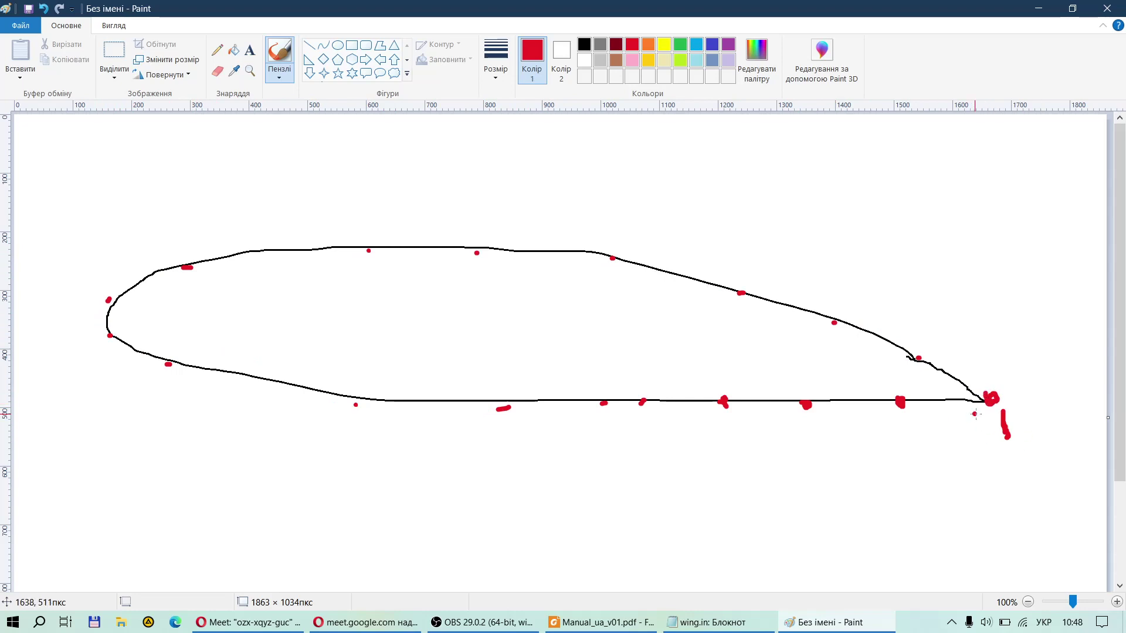
Label the last point at the trailing edge N and undo the stray brush stroke there.
click(987, 411)
mouse_move(1002, 355)
mouse_down()
mouse_move(1004, 378)
mouse_move(1022, 370)
mouse_move(1026, 348)
mouse_up()
mouse_move(999, 410)
mouse_down()
mouse_move(998, 428)
mouse_move(980, 393)
mouse_up()
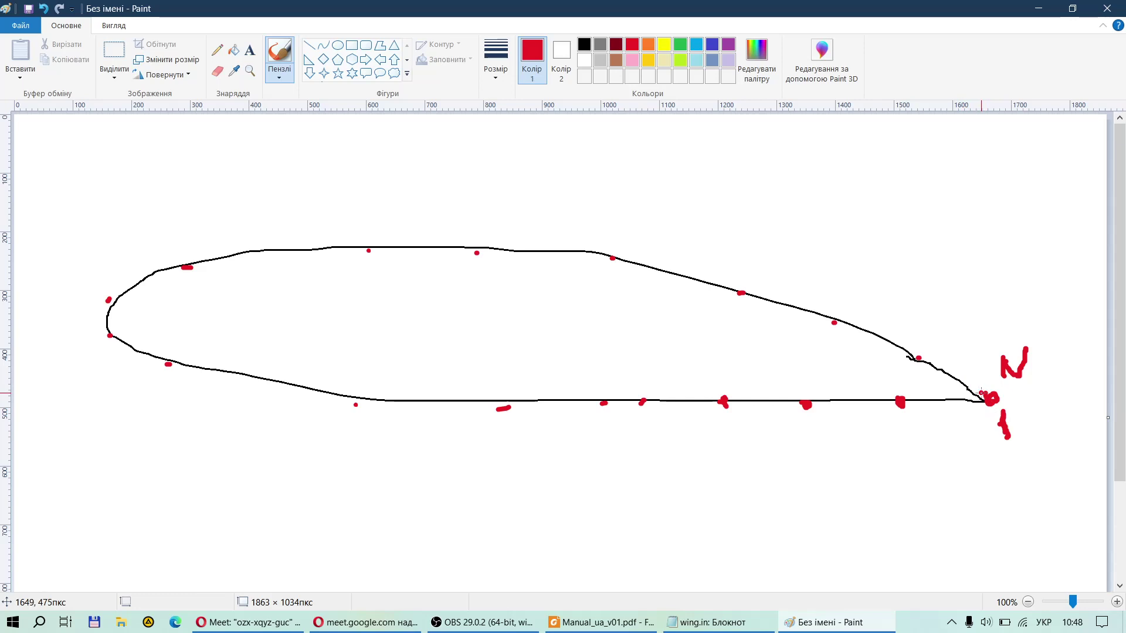
key(ctrl+z)
Sketch an open trailing edge above the airfoil as two separate red lines with end points labelled N and 1.
drag(881, 169, 964, 195)
drag(893, 250, 974, 242)
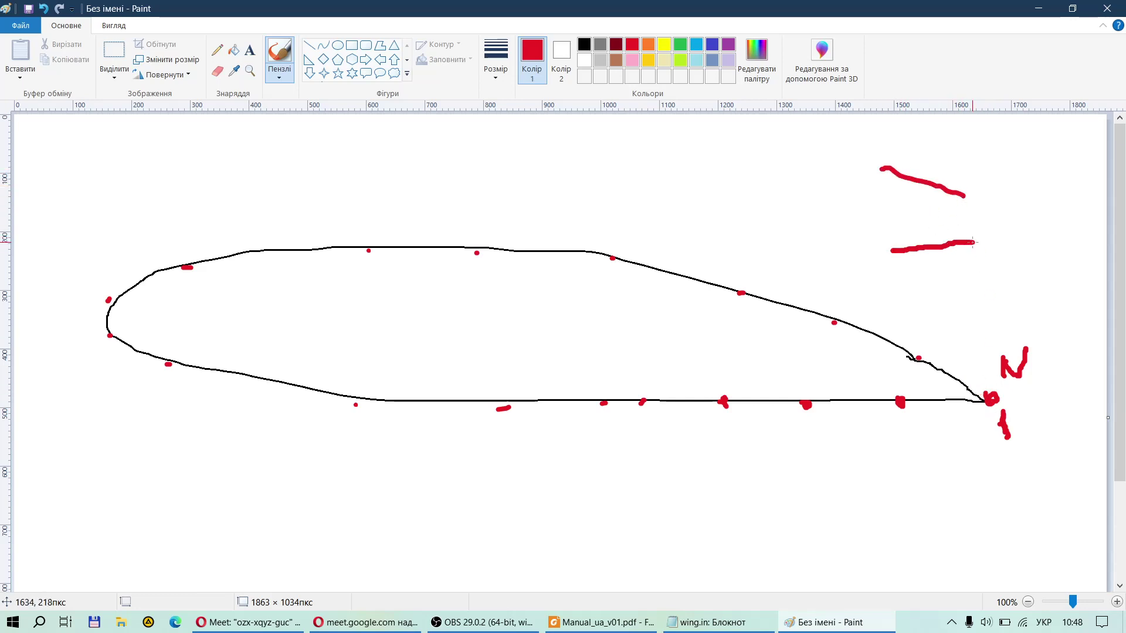
mouse_move(962, 194)
mouse_down()
mouse_move(981, 193)
mouse_move(974, 201)
mouse_up()
mouse_move(995, 178)
mouse_down()
mouse_move(1016, 195)
mouse_move(1027, 172)
mouse_up()
click(983, 255)
click(991, 258)
mouse_move(991, 258)
mouse_down()
mouse_move(1000, 230)
mouse_move(1004, 288)
mouse_up()
mouse_move(978, 241)
mouse_down()
mouse_move(968, 230)
mouse_move(973, 246)
mouse_up()
mouse_move(965, 189)
mouse_down()
mouse_move(971, 204)
mouse_move(985, 193)
mouse_move(968, 190)
mouse_up()
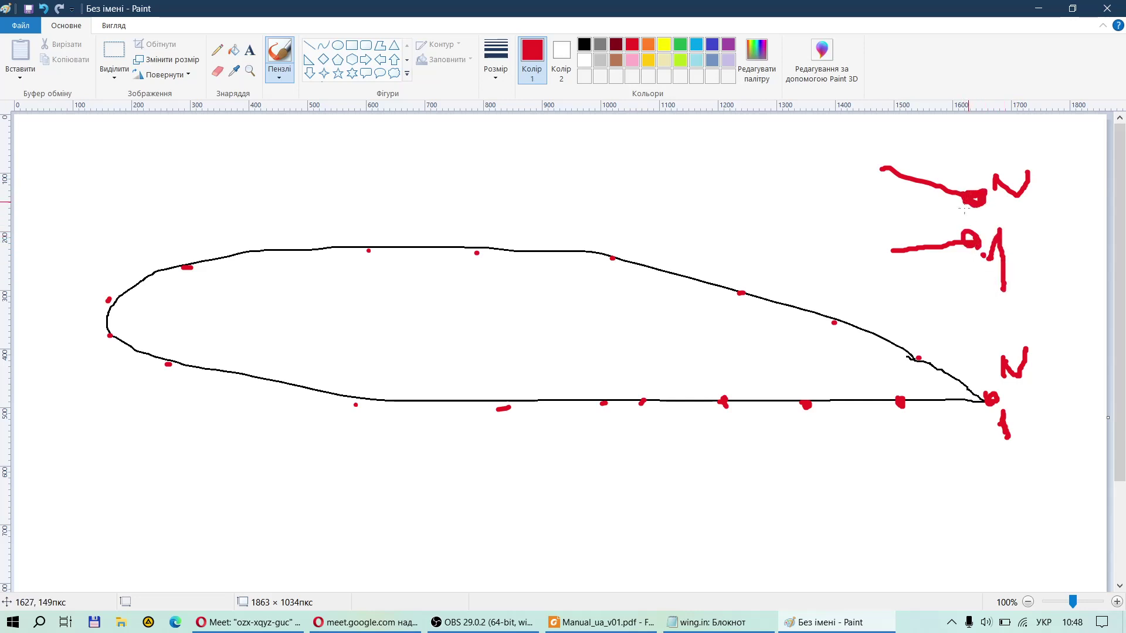
Write "x, y" under the two points following point 1 and draw an arrow below them towards the leading edge.
click(932, 360)
mouse_move(877, 420)
mouse_down()
mouse_move(896, 447)
mouse_move(937, 417)
mouse_move(925, 448)
mouse_up()
mouse_move(778, 435)
mouse_down()
mouse_move(805, 462)
mouse_move(819, 447)
mouse_move(821, 467)
mouse_move(862, 494)
mouse_move(645, 513)
mouse_move(643, 483)
mouse_up()
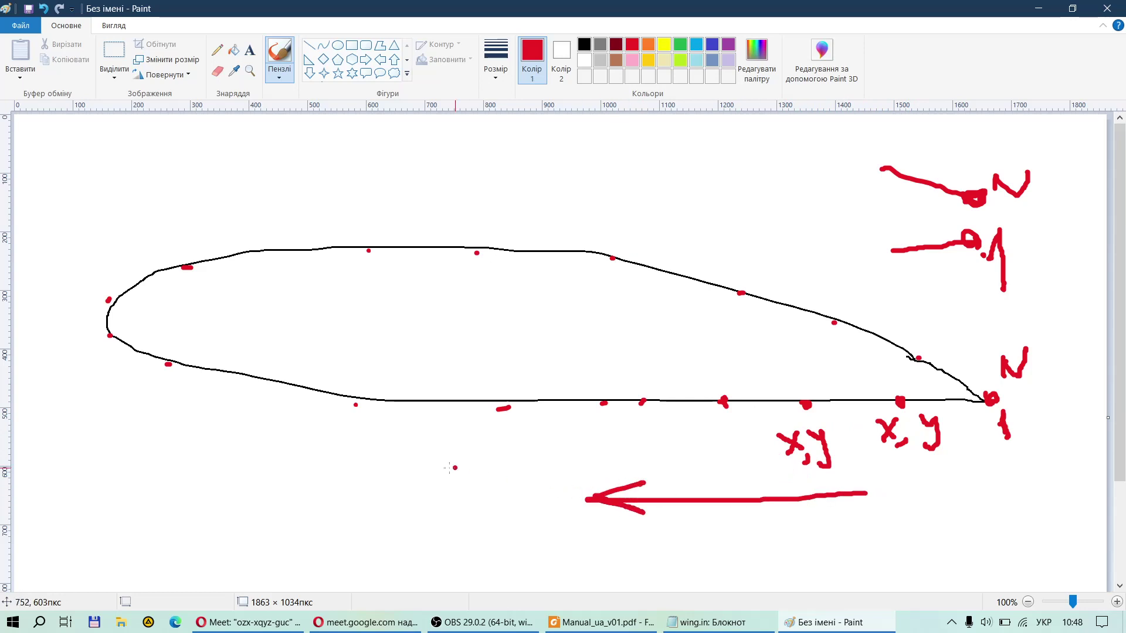
Draw direction arrows around the leading edge and along the upper contour, and outline the trailing-edge point with a small box.
mouse_move(264, 444)
mouse_down()
mouse_move(125, 413)
mouse_move(132, 406)
mouse_up()
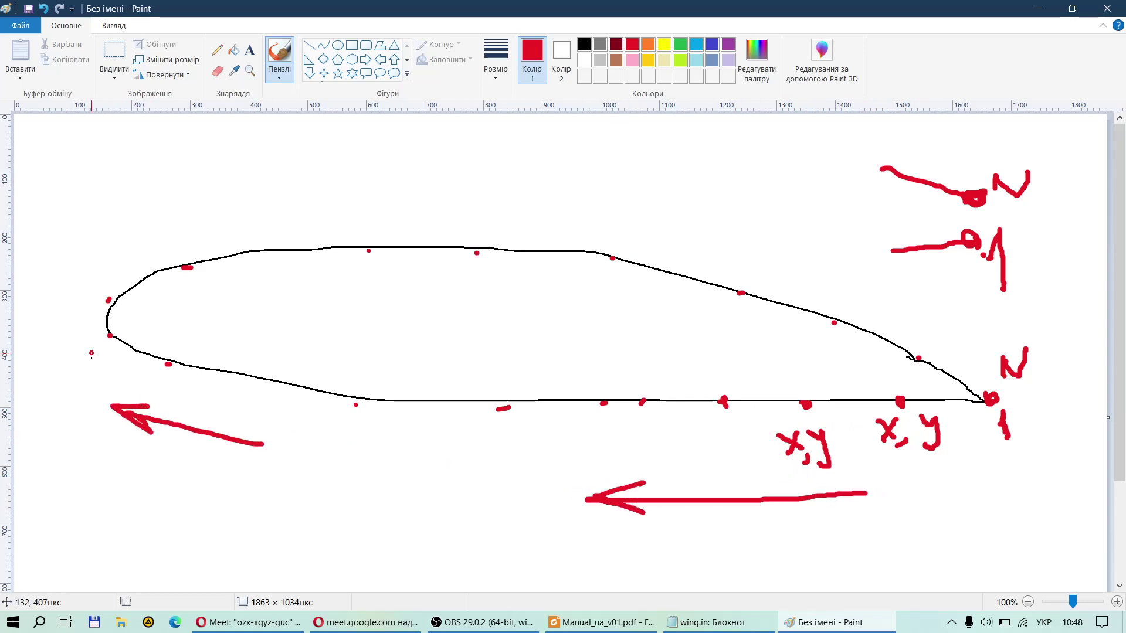
mouse_move(73, 356)
mouse_down()
mouse_move(69, 296)
mouse_move(150, 220)
mouse_move(135, 235)
mouse_up()
drag(156, 209, 101, 215)
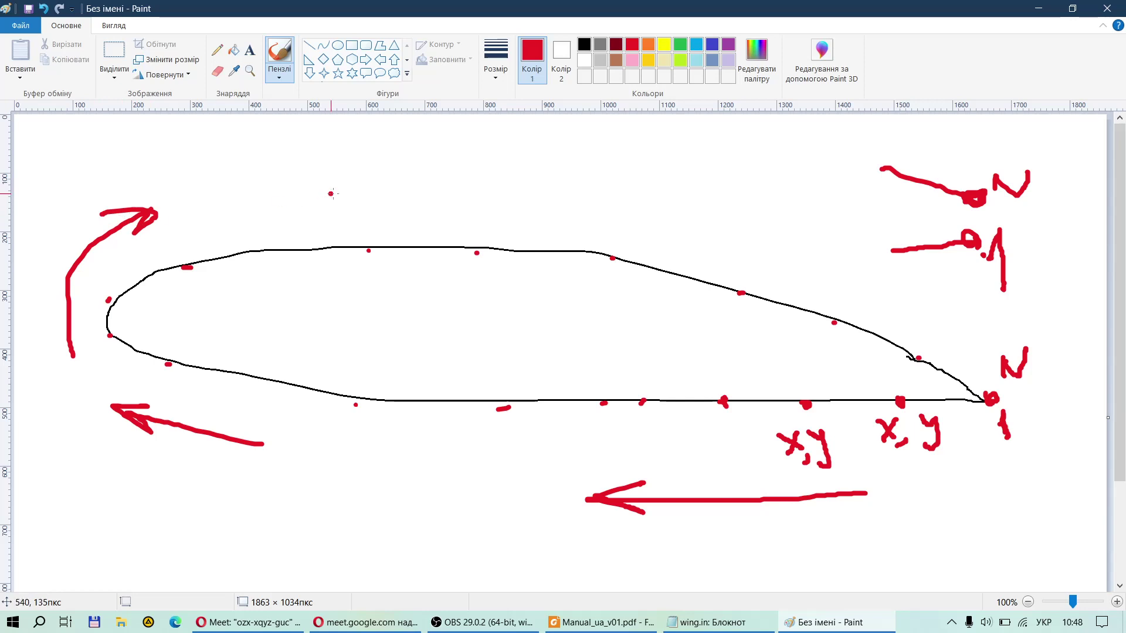
mouse_move(330, 194)
mouse_down()
mouse_move(449, 205)
mouse_move(429, 218)
mouse_up()
drag(430, 193, 448, 205)
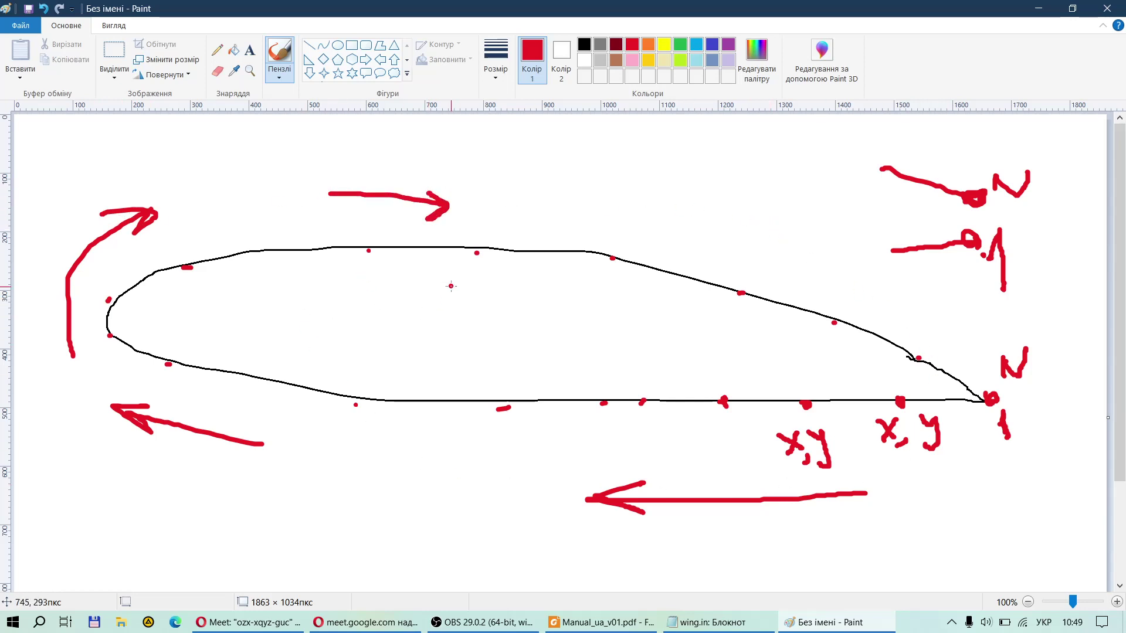
mouse_move(976, 391)
mouse_down()
mouse_move(997, 411)
mouse_move(978, 404)
mouse_up()
mouse_move(708, 236)
mouse_down()
mouse_move(829, 265)
mouse_move(869, 289)
mouse_move(821, 251)
mouse_up()
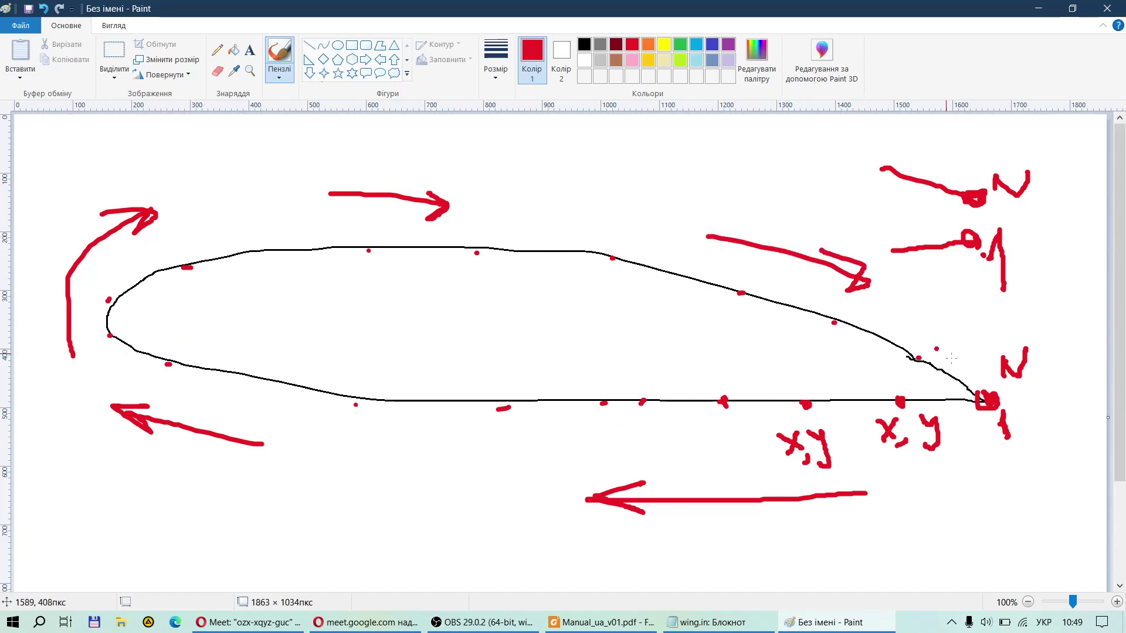
Return to wing.in in Notepad and close the Paint sketch without saving it.
click(629, 336)
mouse_move(718, 629)
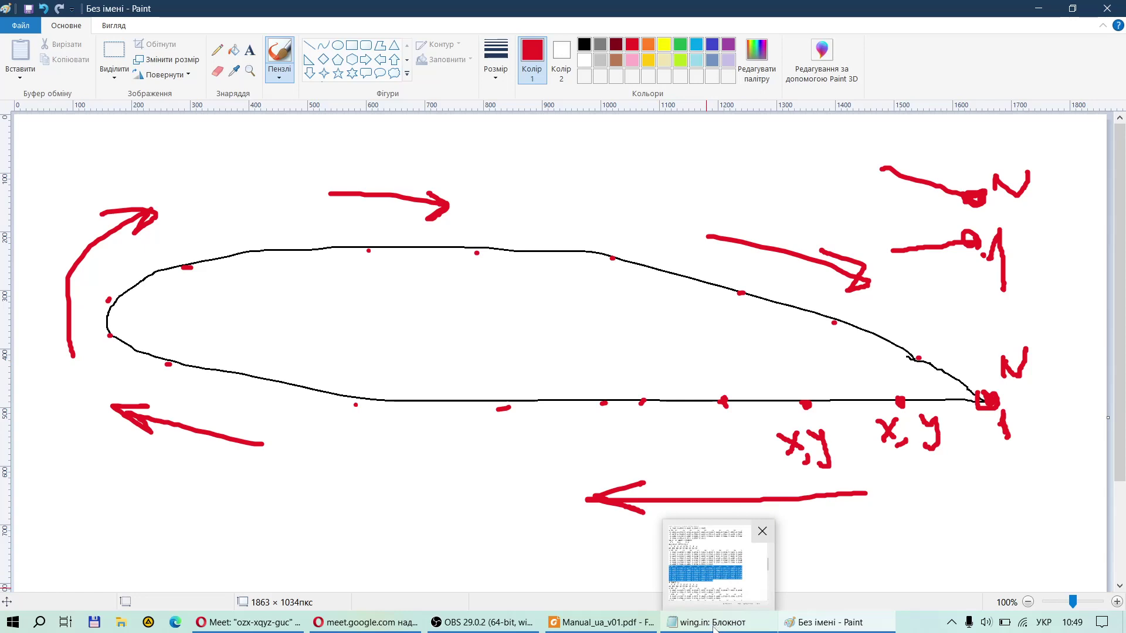
click(715, 630)
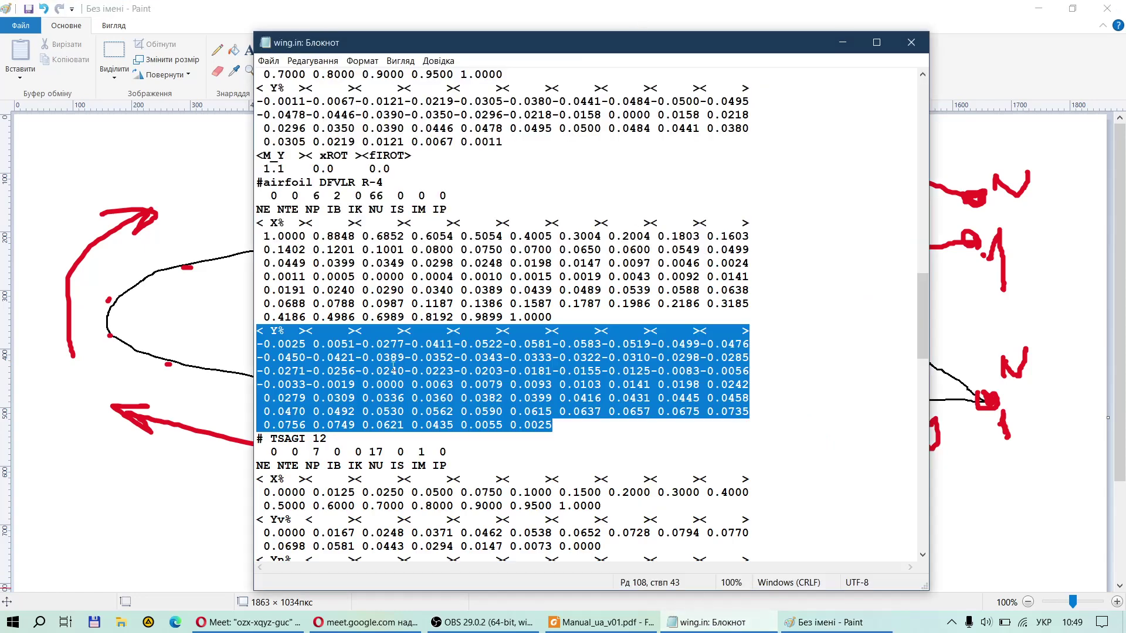
click(410, 346)
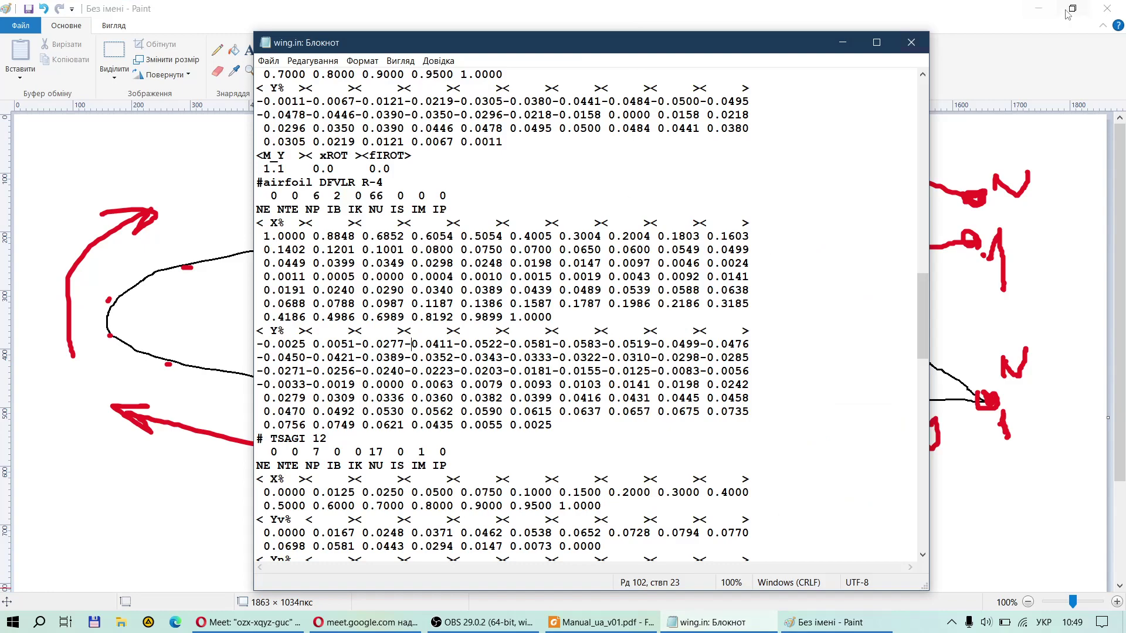
click(1108, 9)
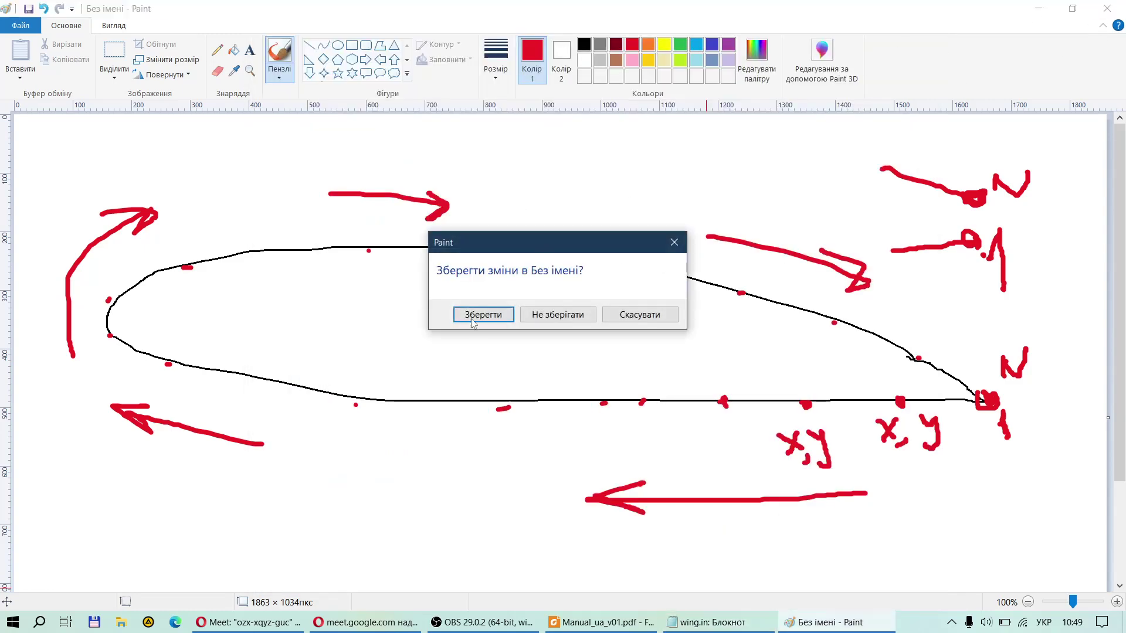
click(543, 322)
click(459, 237)
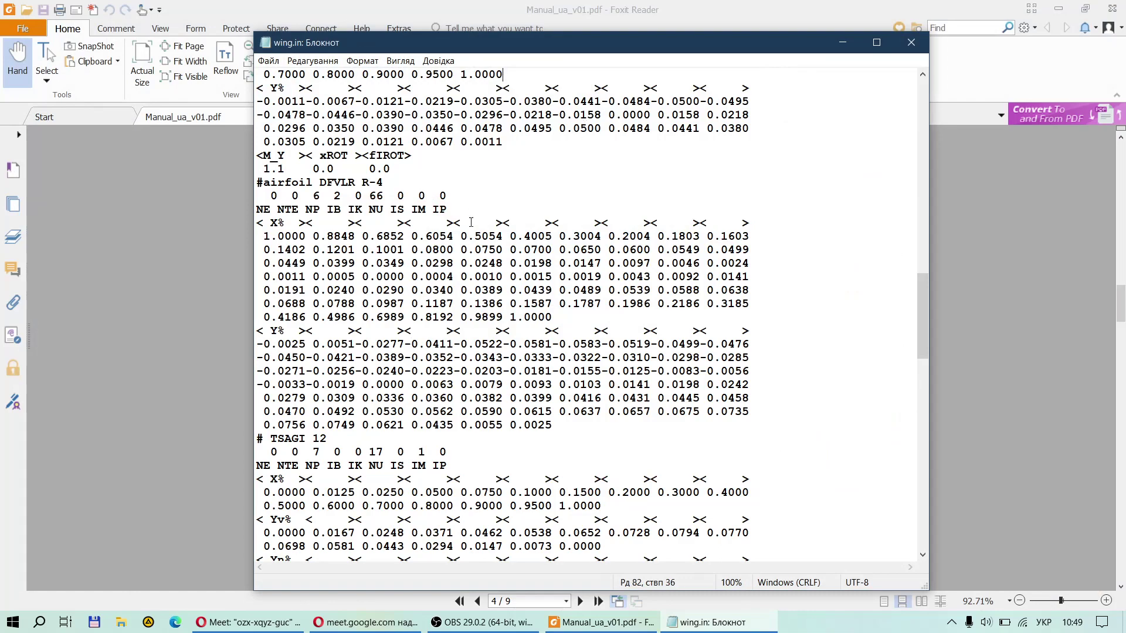
Look over the airfoil blocks in wing.in and highlight the Wing 1 block from its heading through the Xn% values.
scroll(644, 322, down, 9)
scroll(644, 323, down, 3)
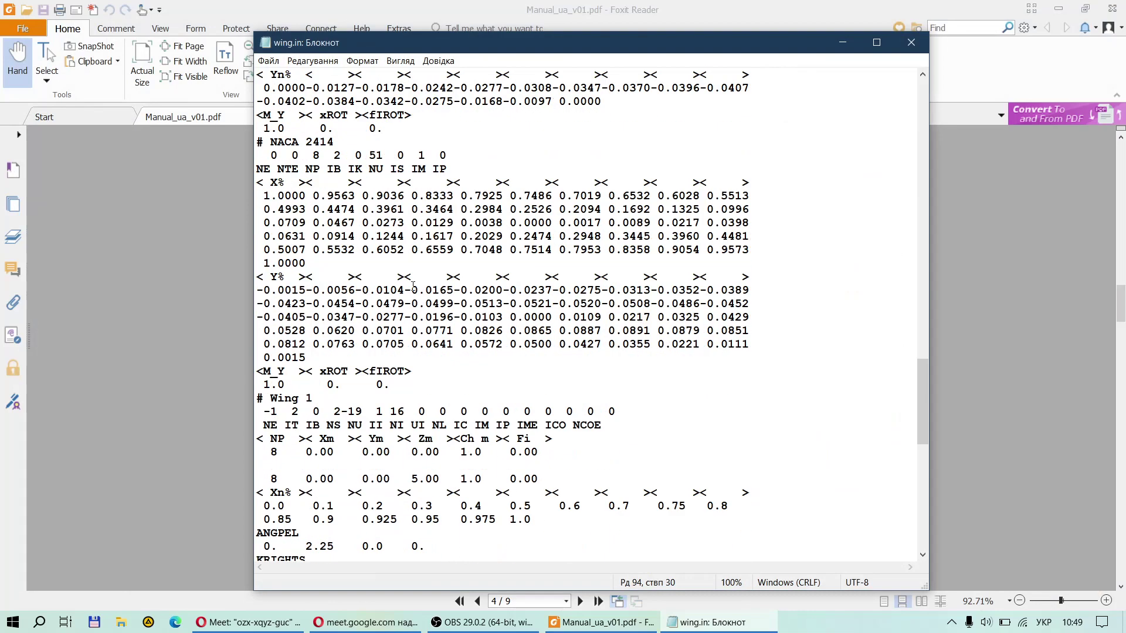
scroll(308, 216, up, 3)
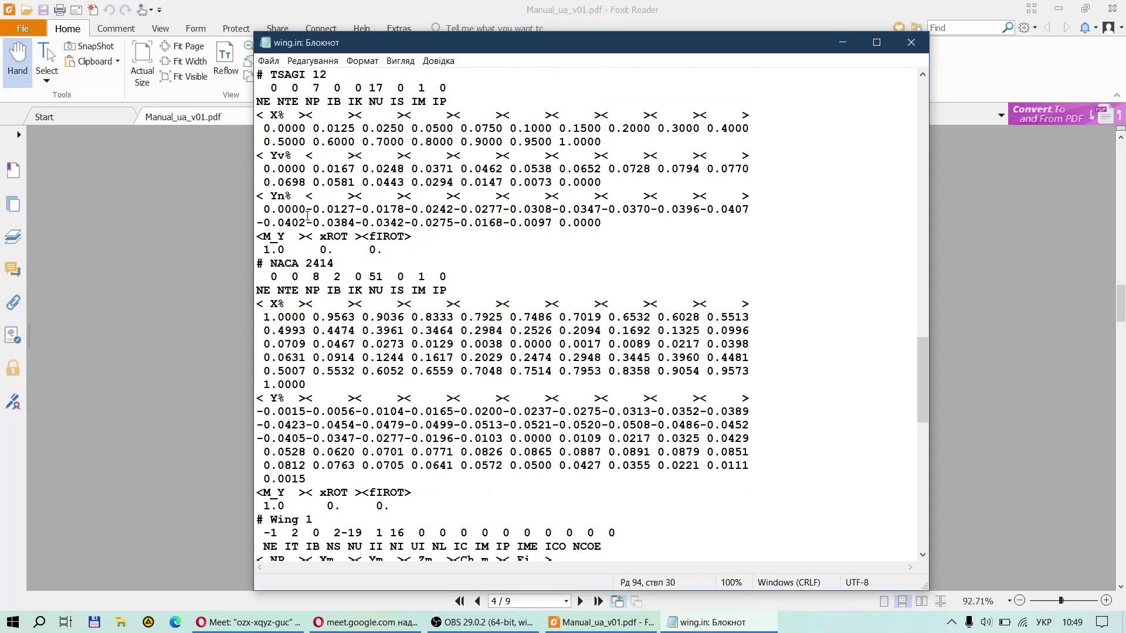
scroll(308, 216, up, 16)
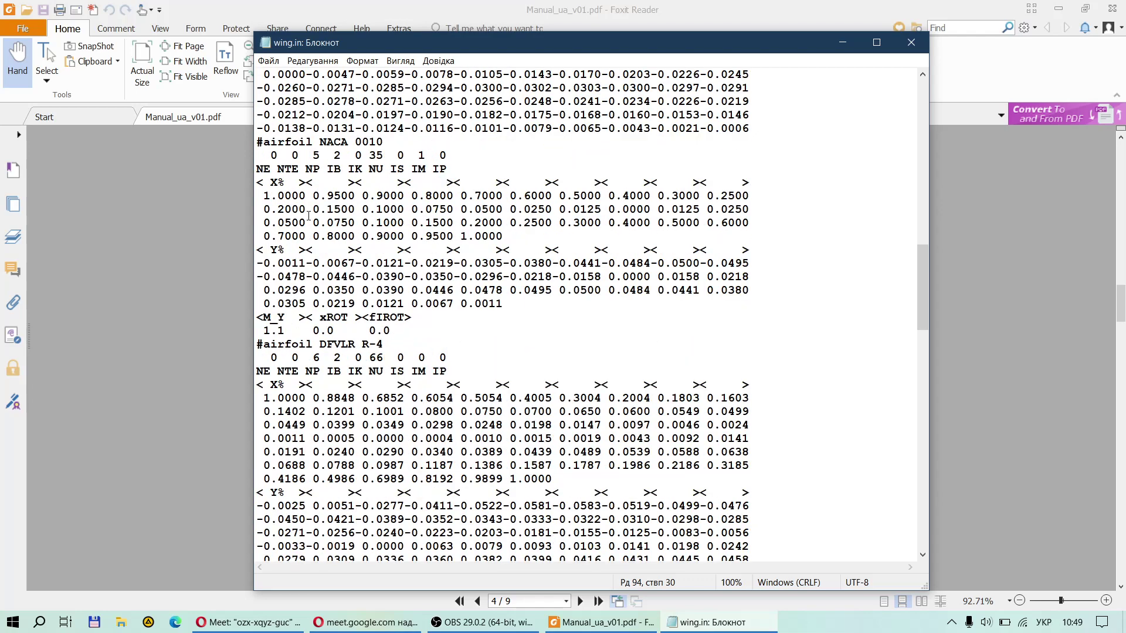
scroll(308, 216, down, 7)
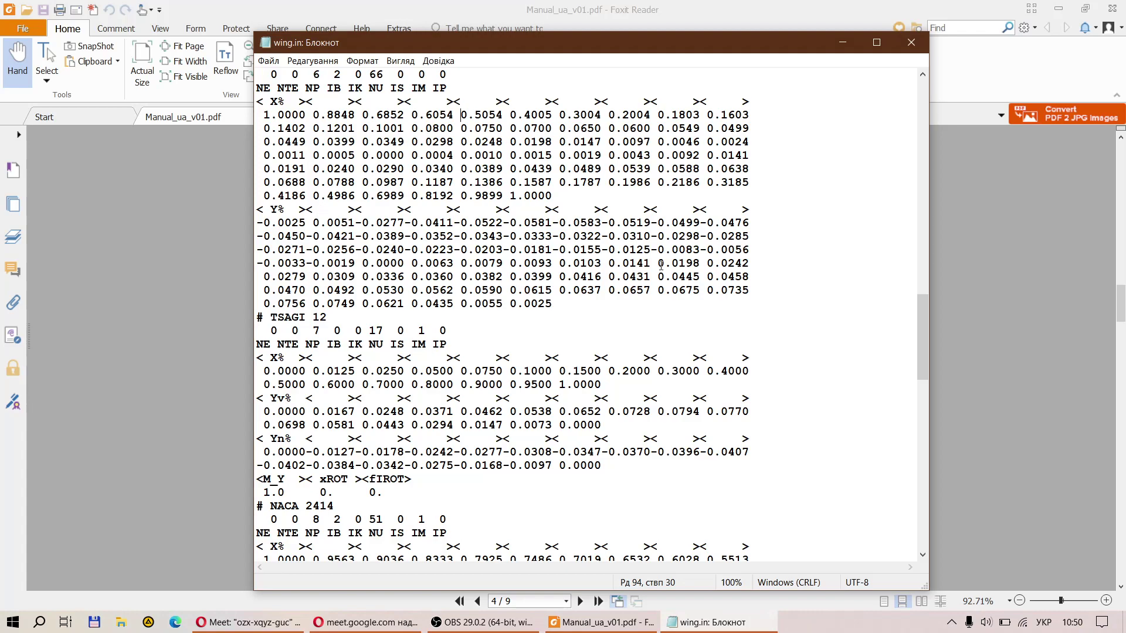
drag(920, 340, 913, 439)
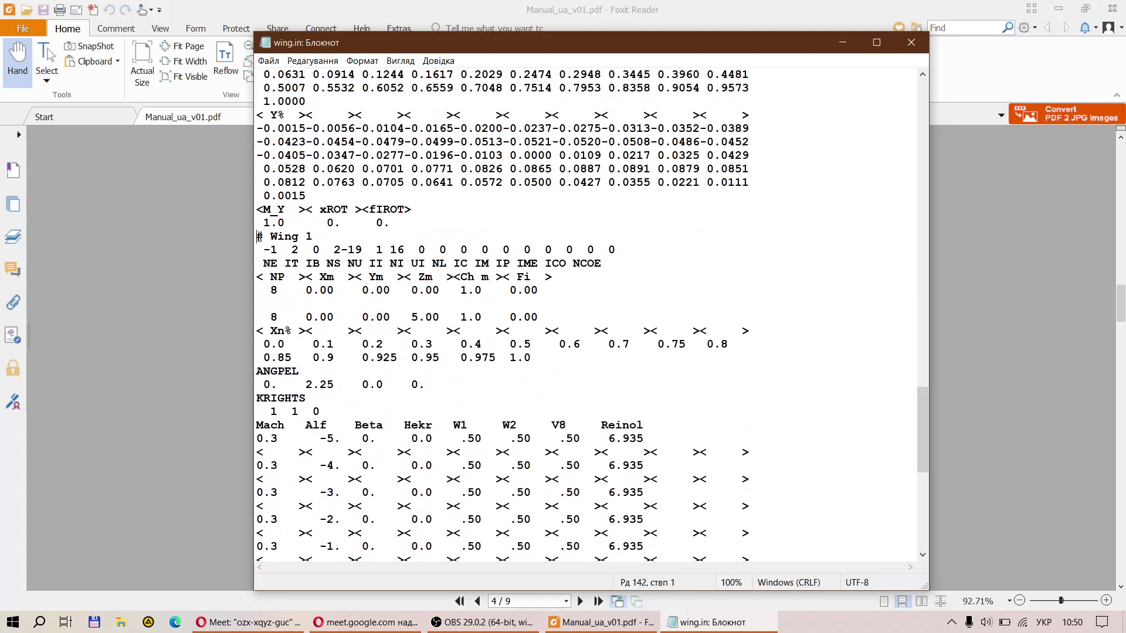
drag(258, 237, 538, 353)
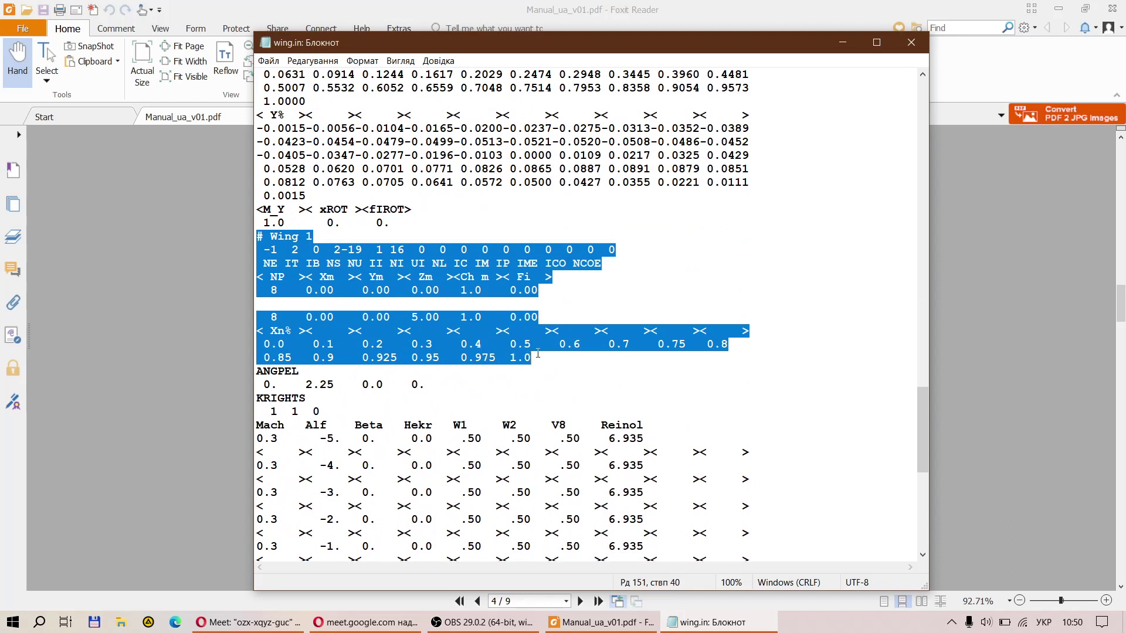
Highlight the NS value of Wing 1 and the first section row under the NP, Xm, Ym, Zm, Ch m, Fi header.
click(266, 292)
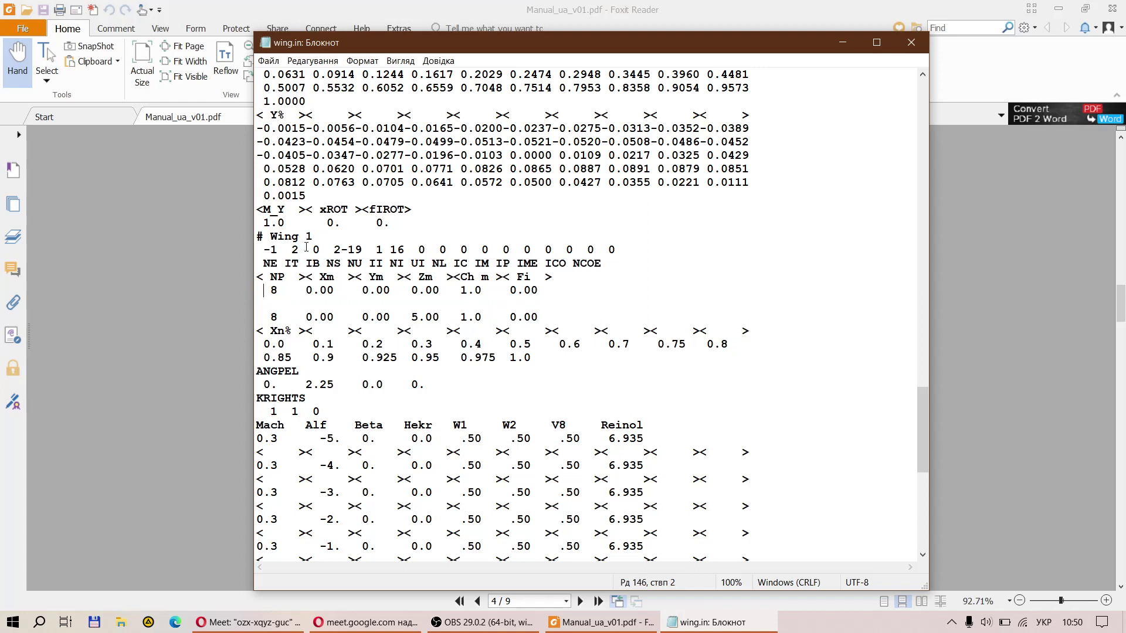
drag(333, 243, 341, 253)
drag(258, 291, 536, 296)
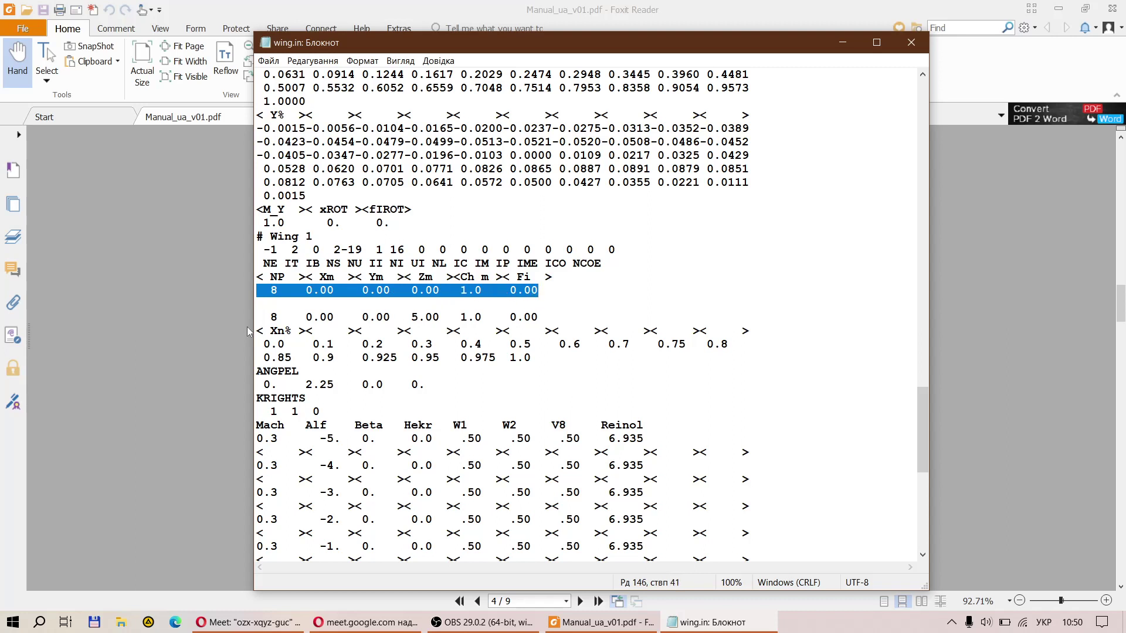
Copy the NP, Xm, Ym, Zm, Ch m, Fi header row into the empty line between the two Wing 1 section rows.
click(285, 307)
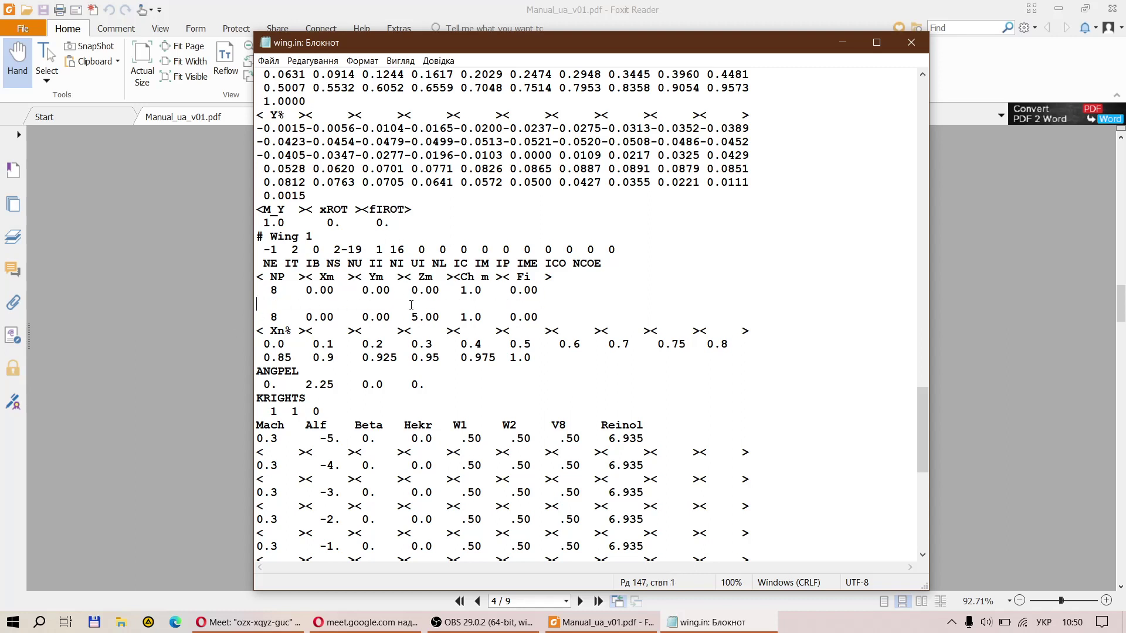
drag(274, 278, 557, 279)
key(ctrl+c)
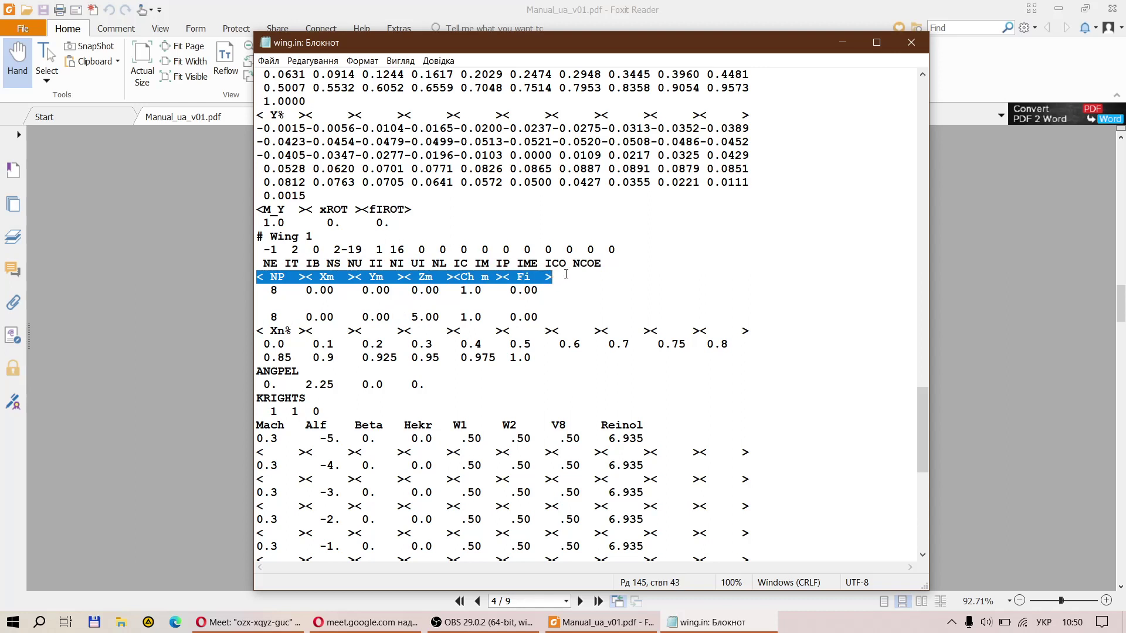
click(262, 305)
key(ctrl+v)
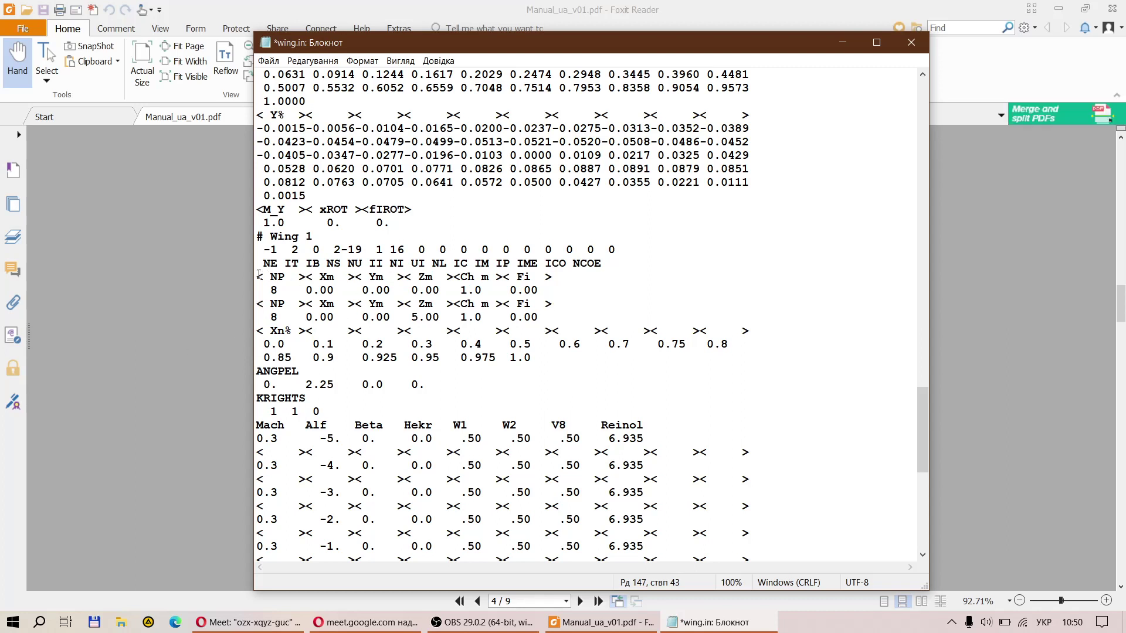
Highlight each of the two Wing 1 section header-and-value pairs, and the matching NS value.
drag(259, 275, 538, 290)
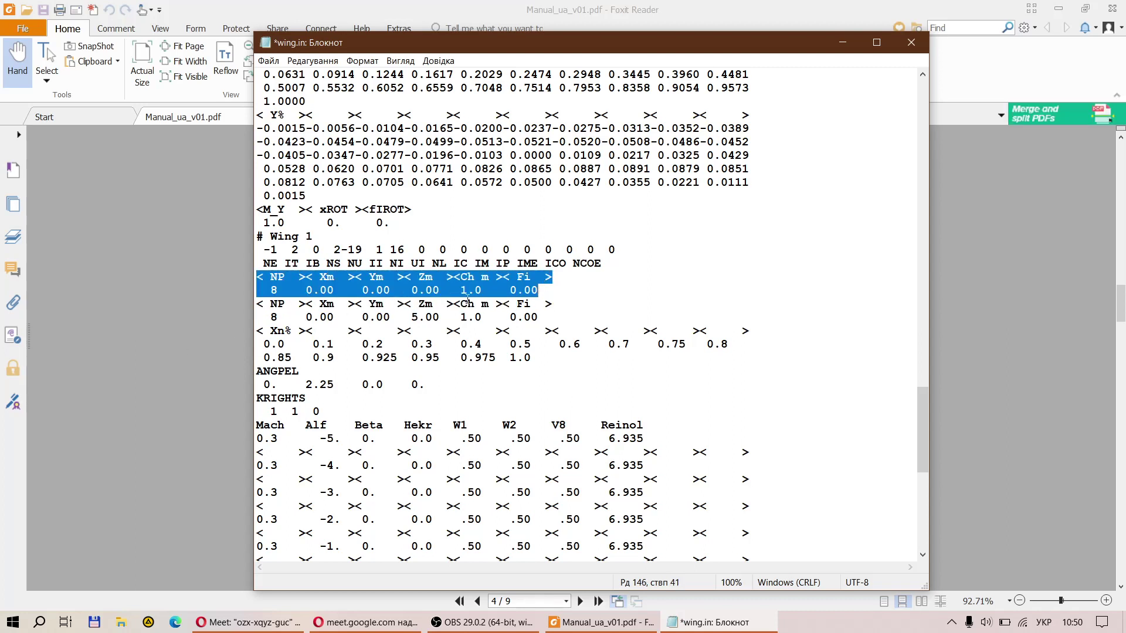
drag(258, 305, 542, 317)
double_click(337, 250)
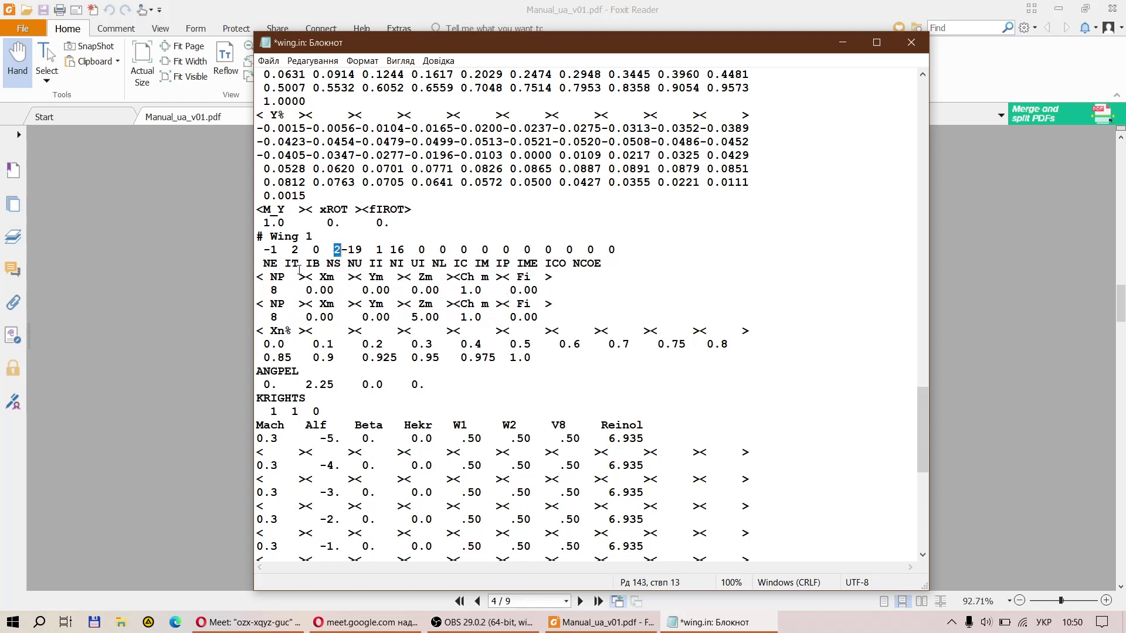
Clear the second NP, Xm, Ym, Zm, Ch m, Fi header row in Wing 1 and set NS to 3.
drag(260, 276, 251, 299)
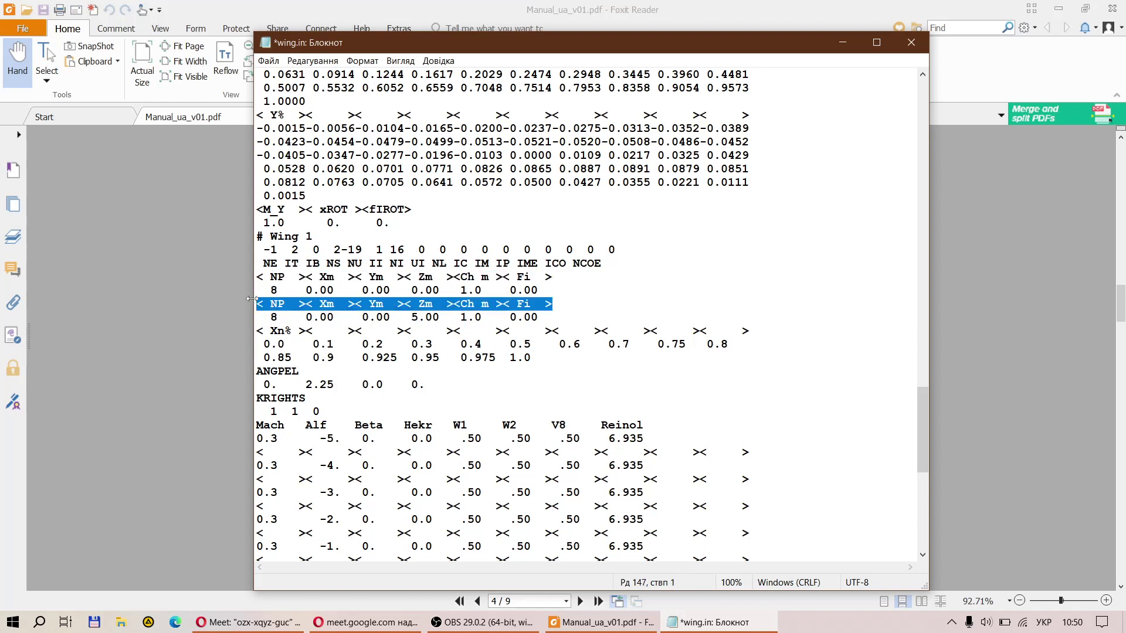
key(Delete)
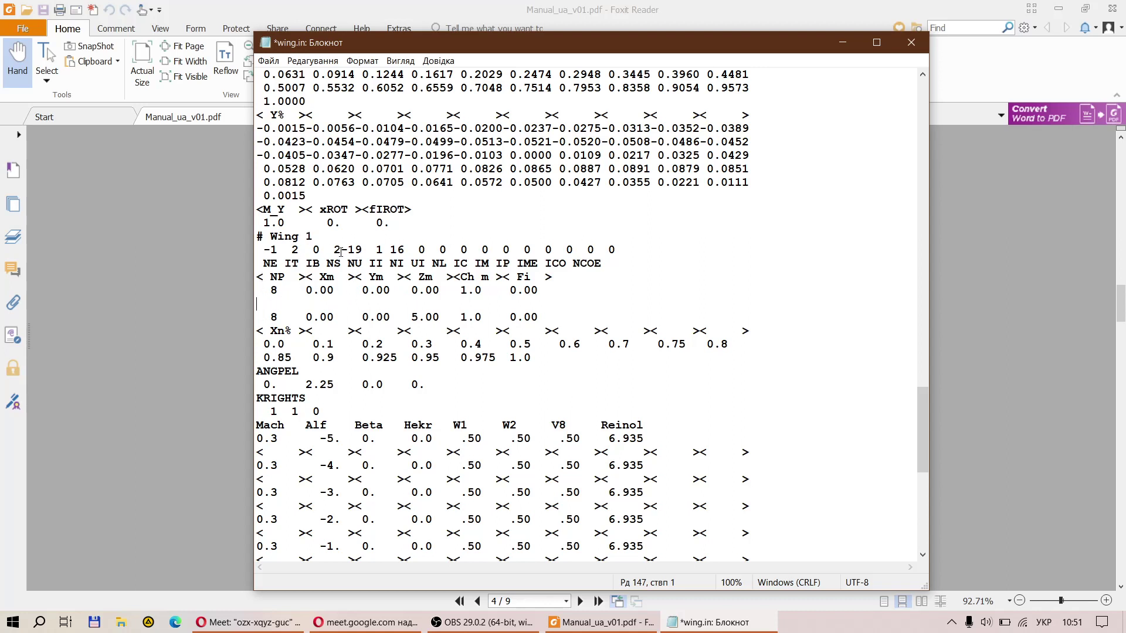
key(shift+Left)
text(3)
Add a third Wing 1 section row by copying the Zm 5.00 row two lines below it, above the Xn% header.
drag(260, 317, 545, 318)
key(ctrl+c)
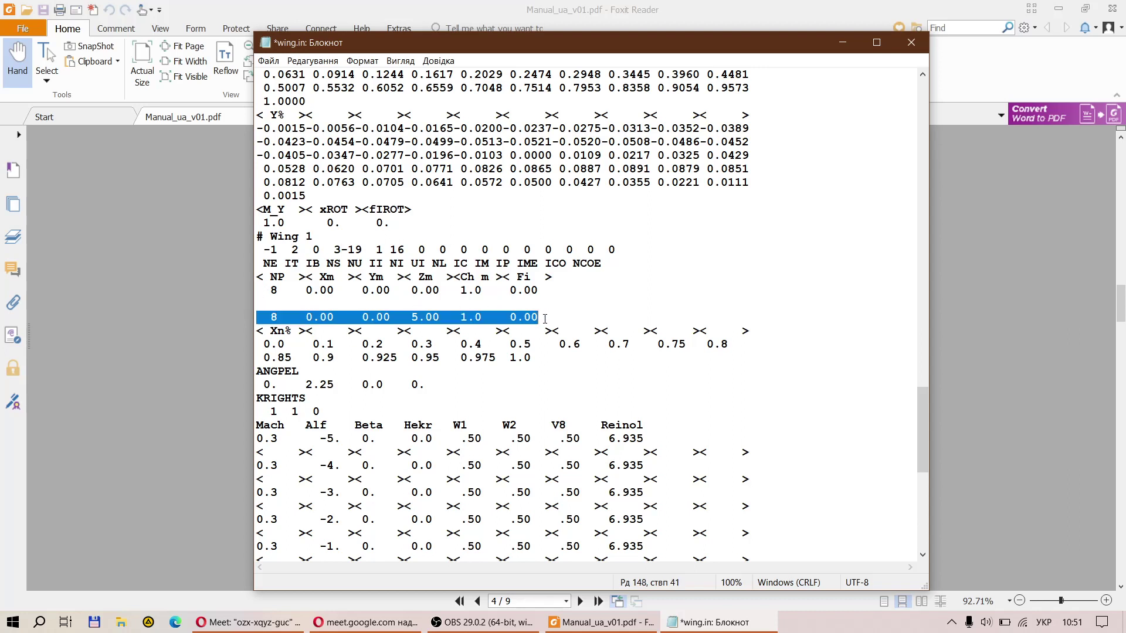
click(545, 318)
key(Return)
key(Return)
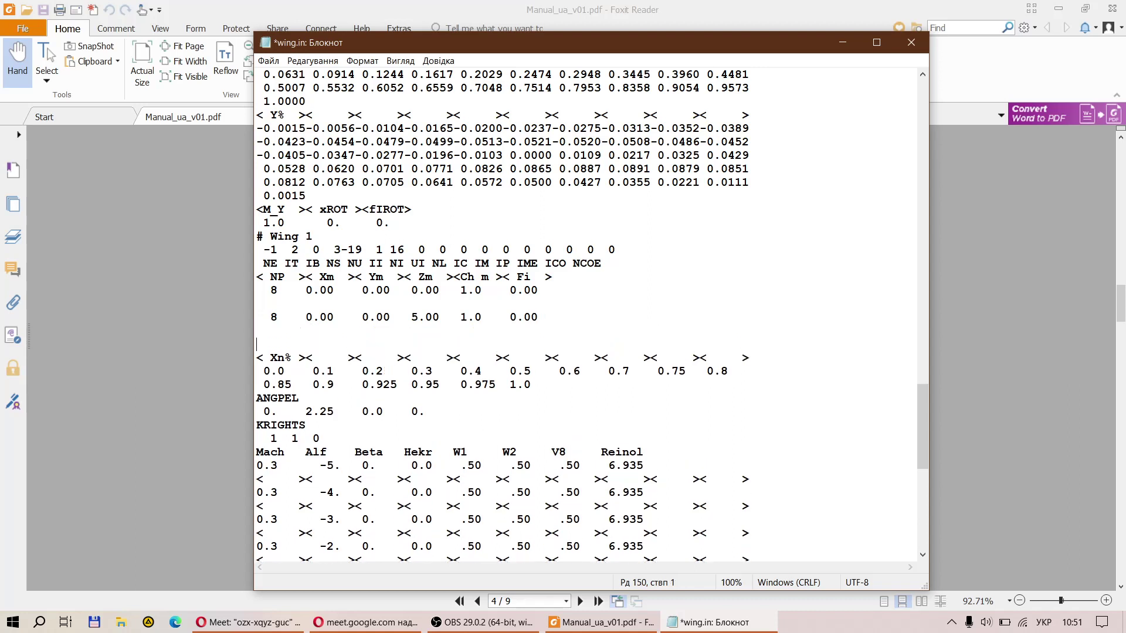
key(ctrl+v)
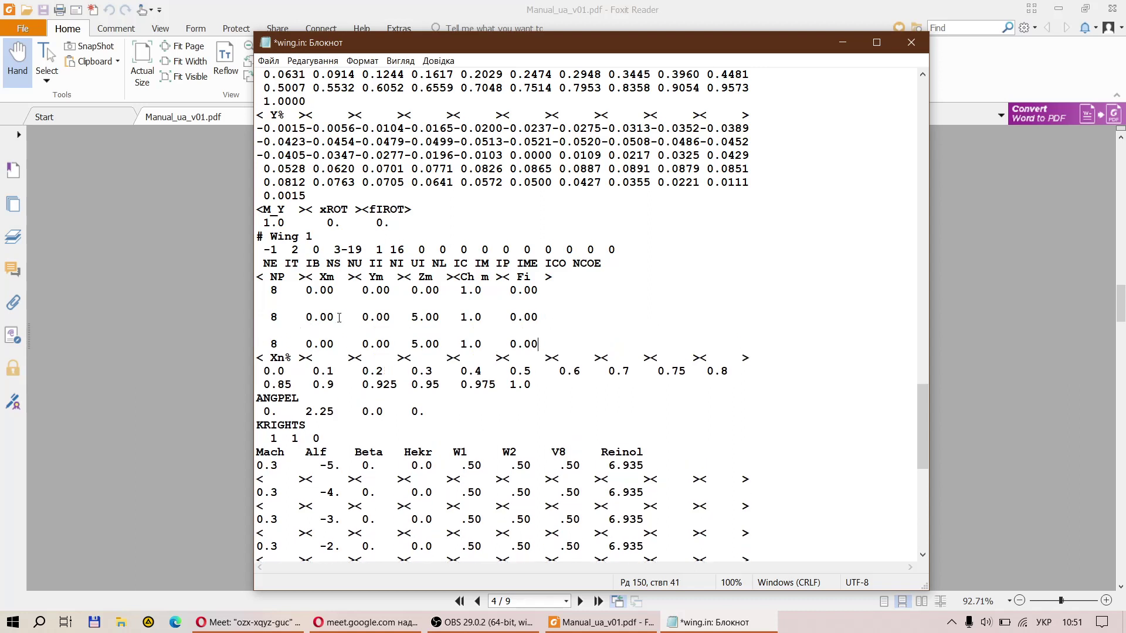
Remove the added third section row and its blank line above the Xn% header.
click(260, 334)
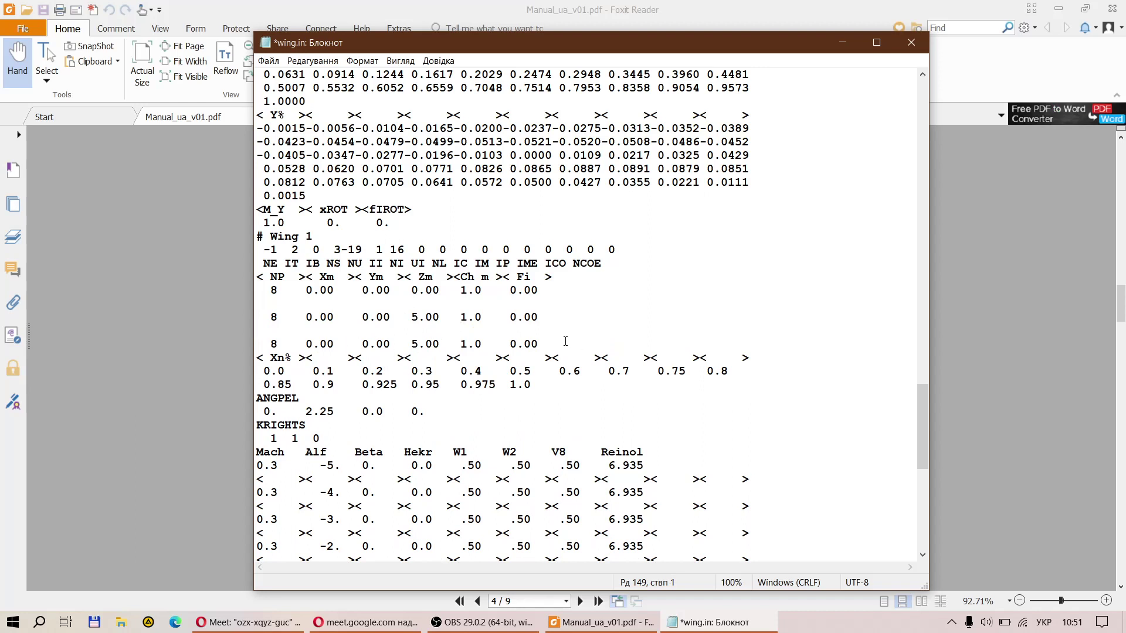
drag(542, 344, 245, 350)
key(BackSpace)
key(BackSpace)
key(BackSpace)
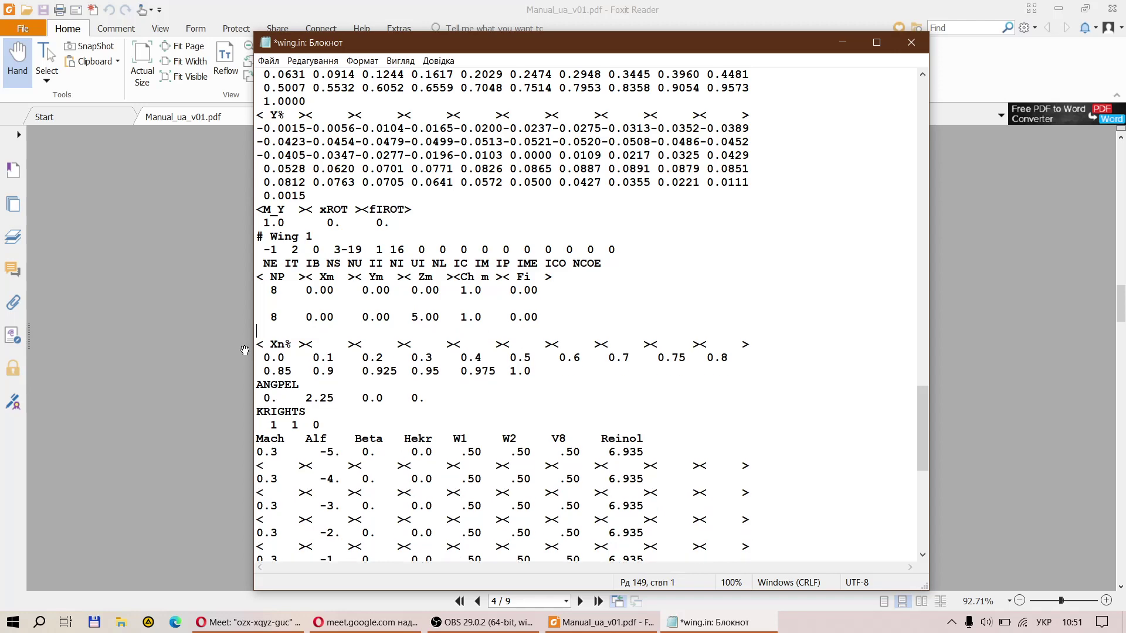
Switch to the Google Meet call, admit the waiting participant, and return to wing.in in Notepad.
click(261, 622)
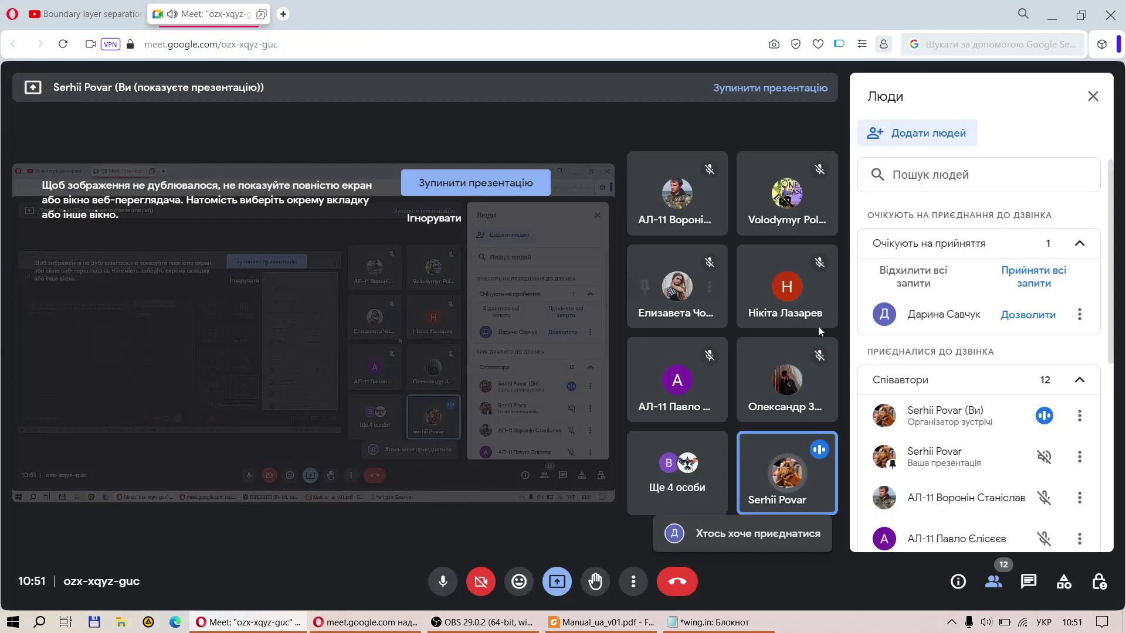
click(1027, 315)
click(701, 622)
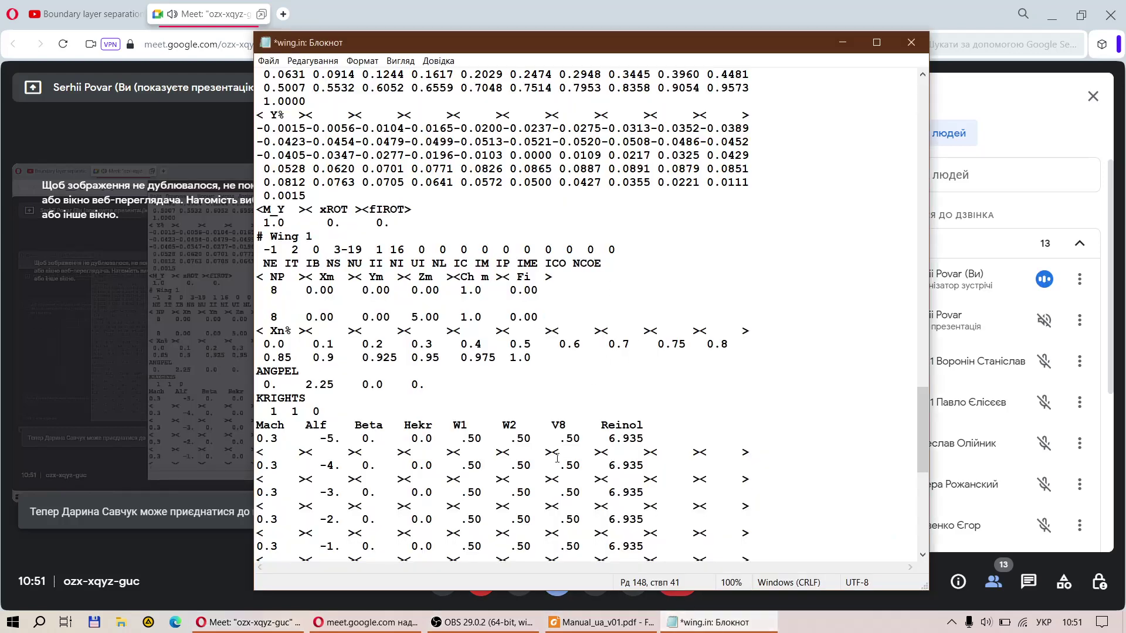
Switch to Manual_ua_v01.pdf in Foxit Reader and find section 1.4 on entering a wing-type element.
click(601, 622)
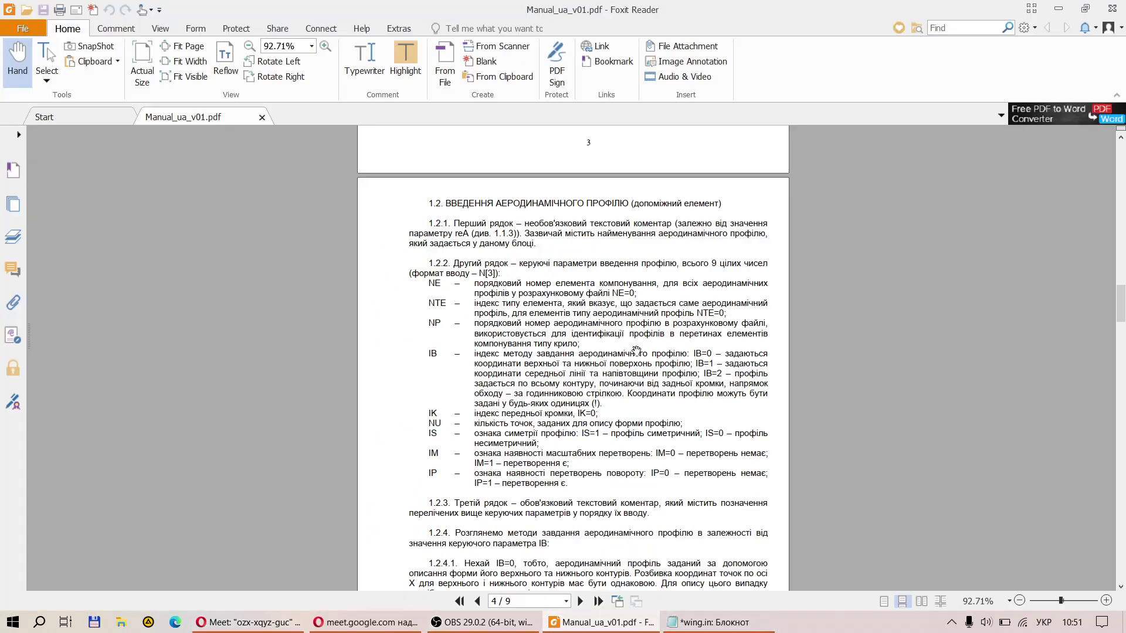
scroll(636, 351, down, 15)
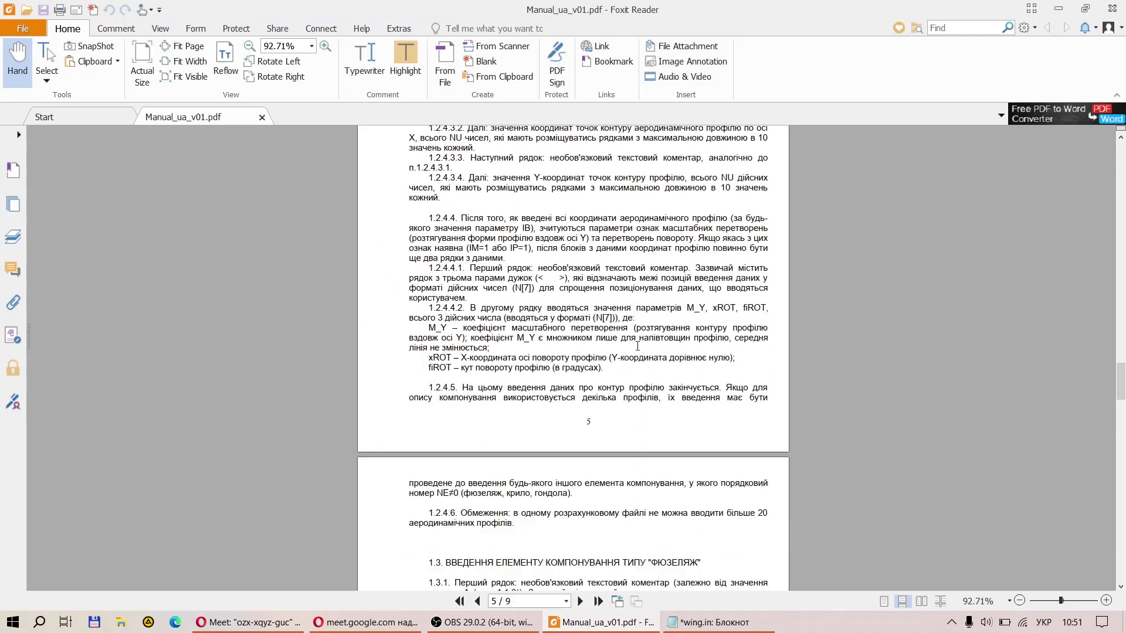
scroll(638, 346, down, 8)
scroll(637, 346, down, 6)
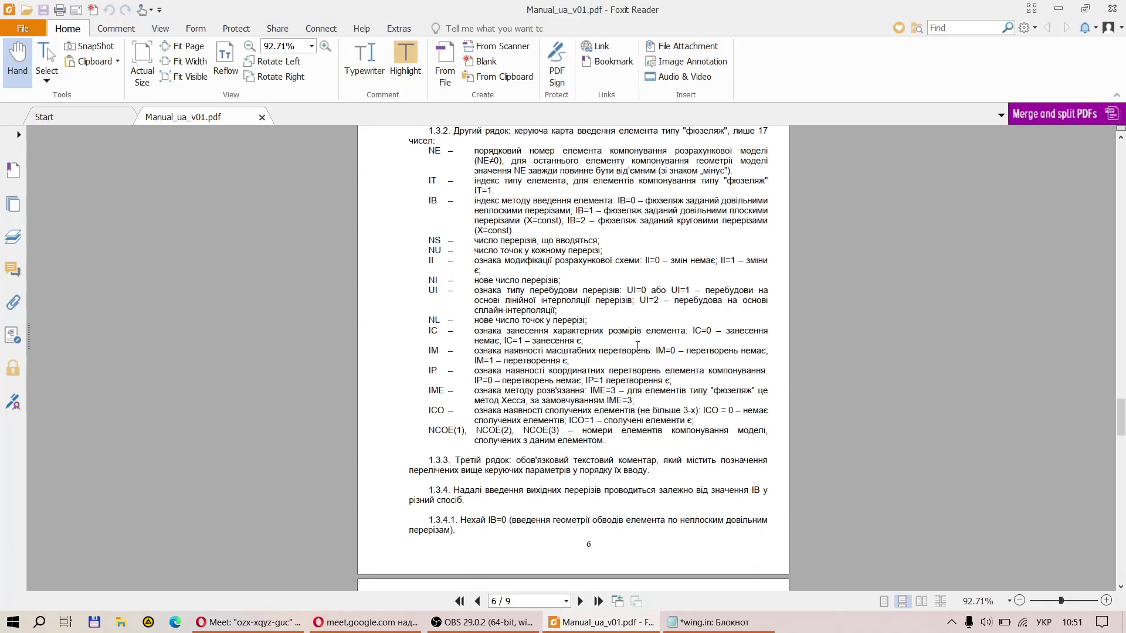
scroll(637, 346, up, 10)
scroll(638, 346, up, 10)
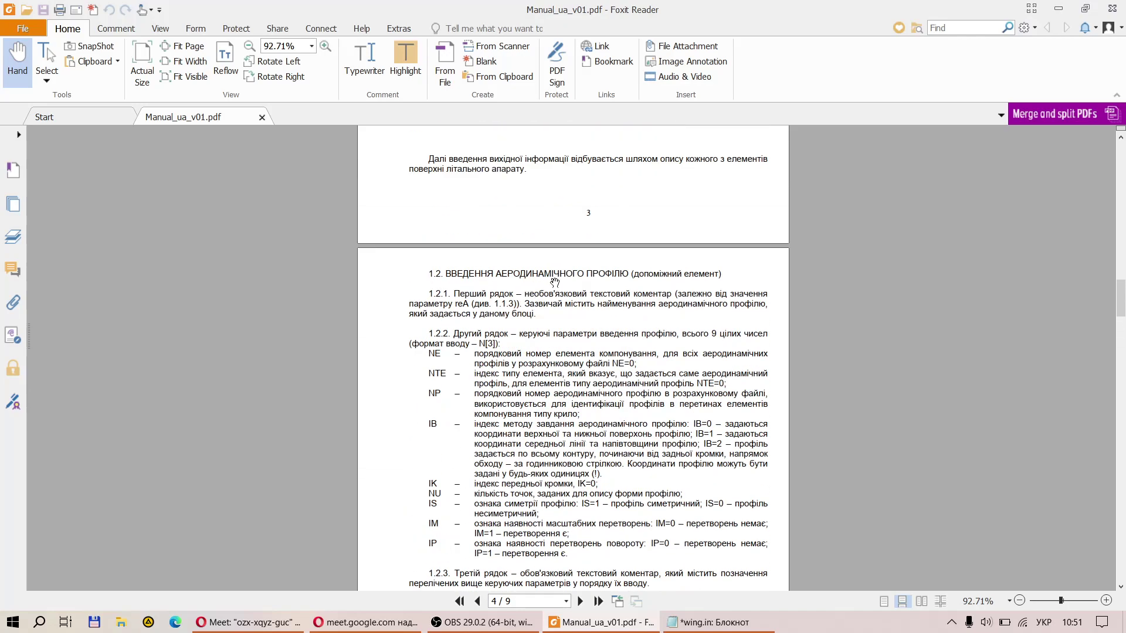
scroll(559, 341, down, 10)
scroll(572, 315, down, 8)
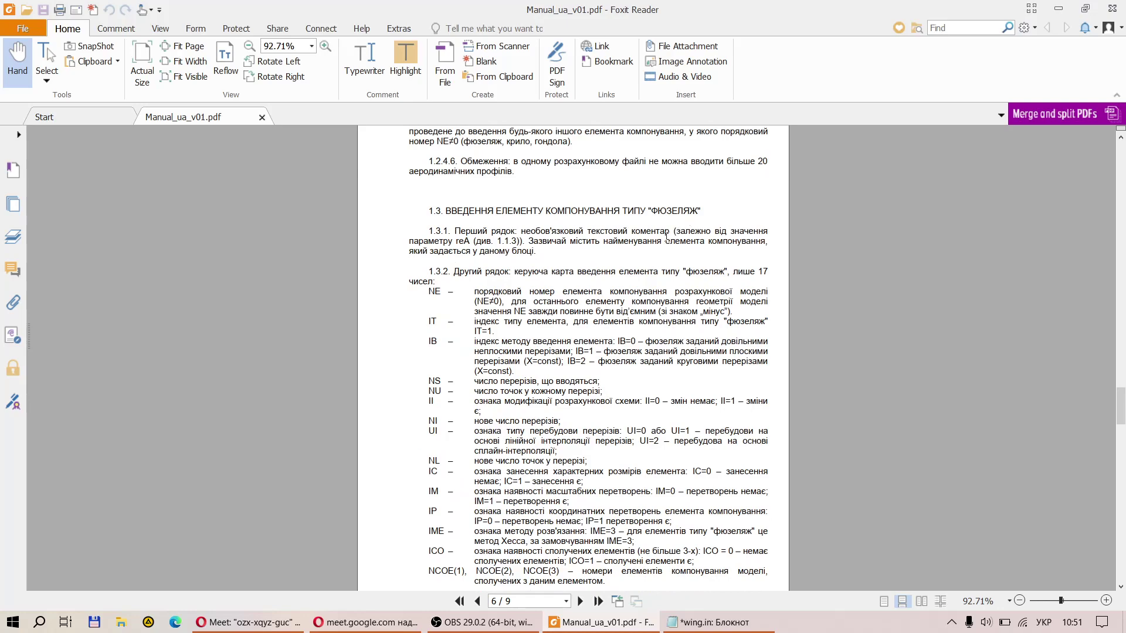
scroll(663, 241, down, 10)
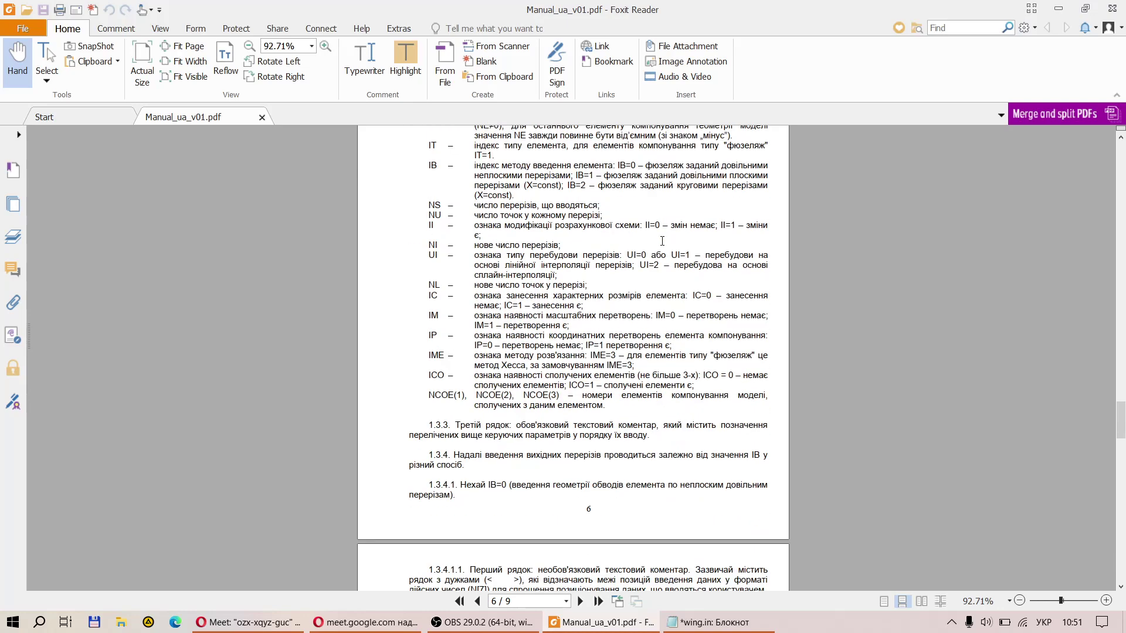
scroll(663, 240, down, 3)
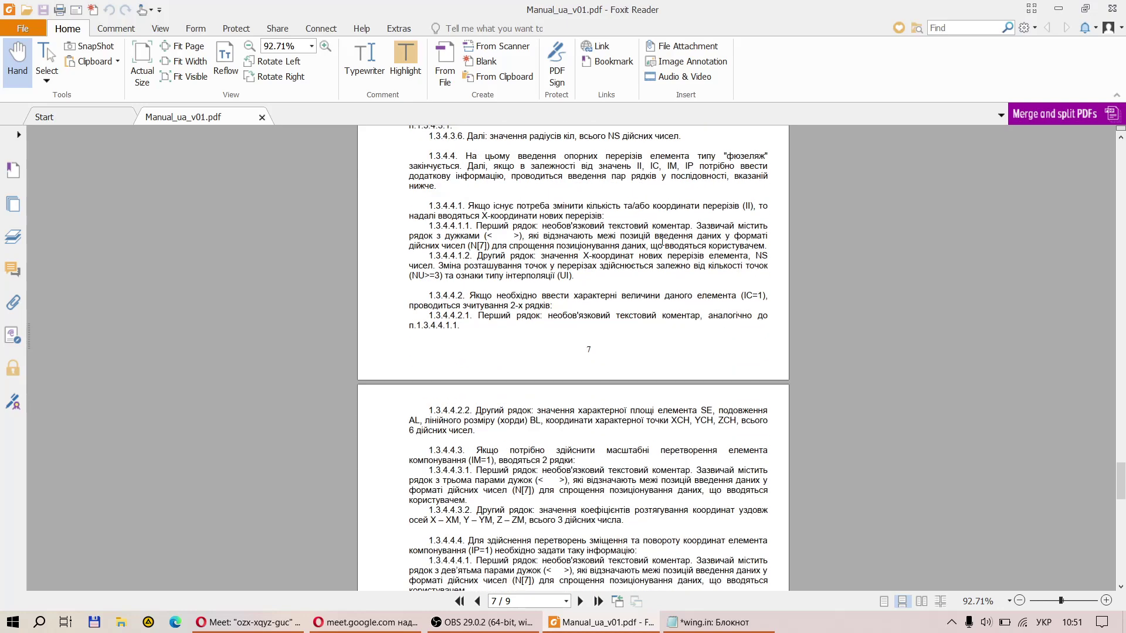
scroll(662, 241, down, 10)
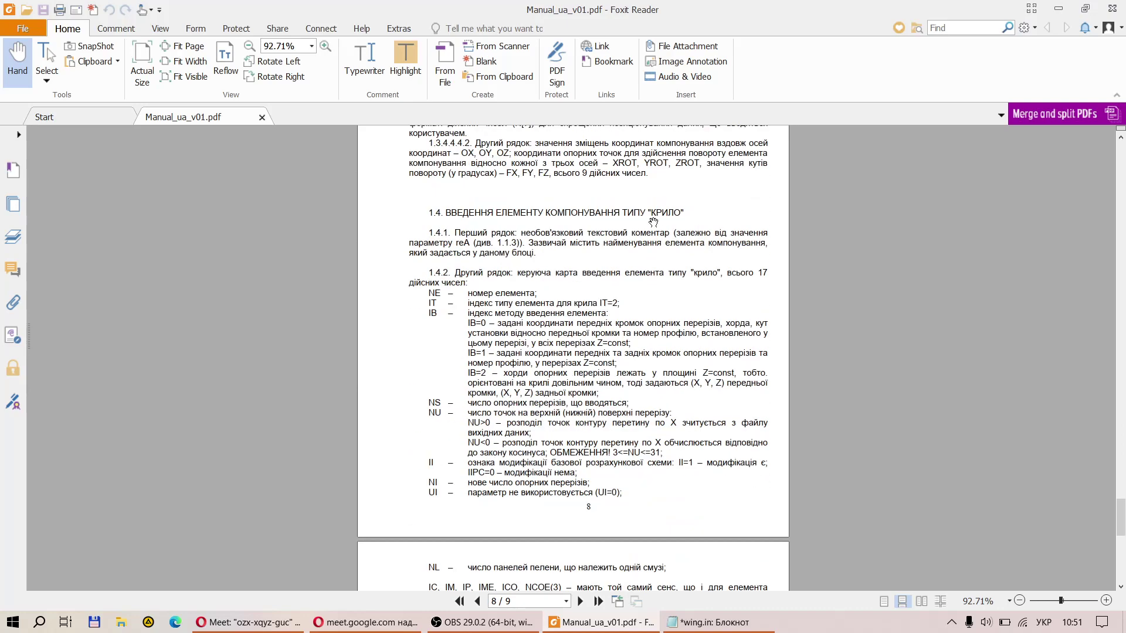
Read section 1.4 of the manual, covering the wing control parameters NE to IBO and the section input rows.
scroll(616, 237, down, 2)
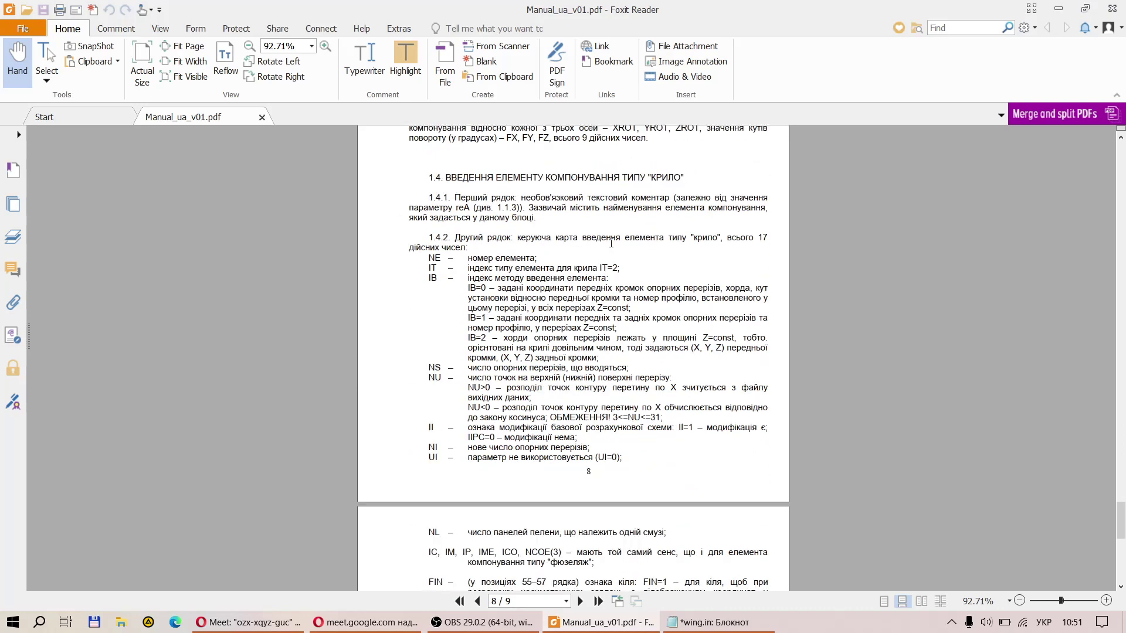
scroll(498, 293, down, 7)
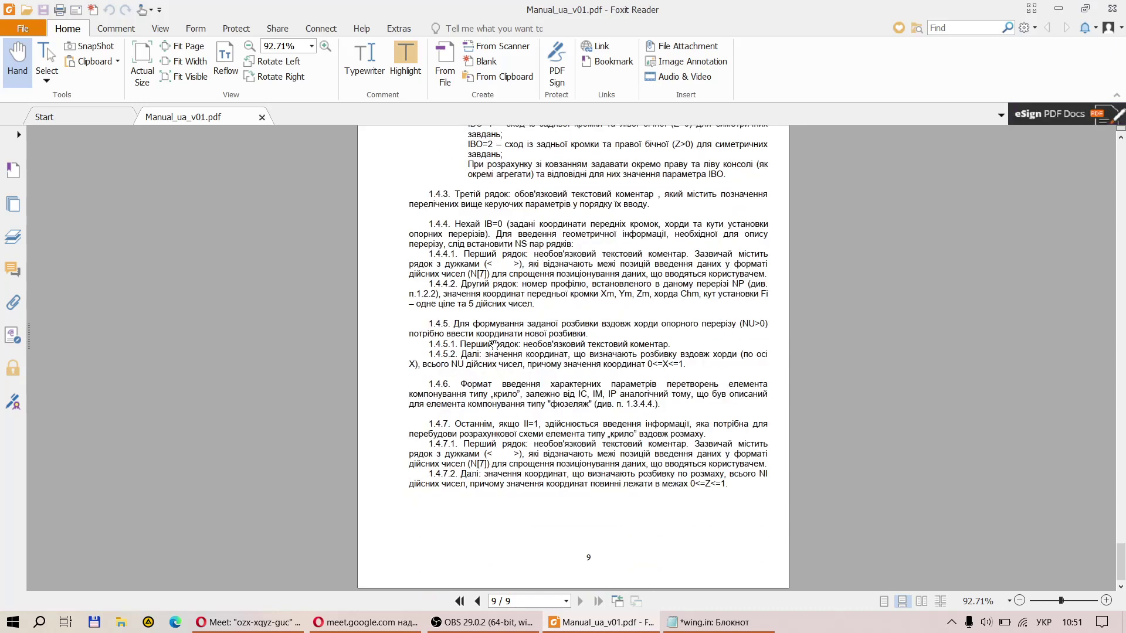
scroll(495, 344, up, 1)
scroll(495, 344, down, 1)
scroll(1122, 569, up, 5)
scroll(1123, 569, down, 5)
scroll(715, 455, up, 9)
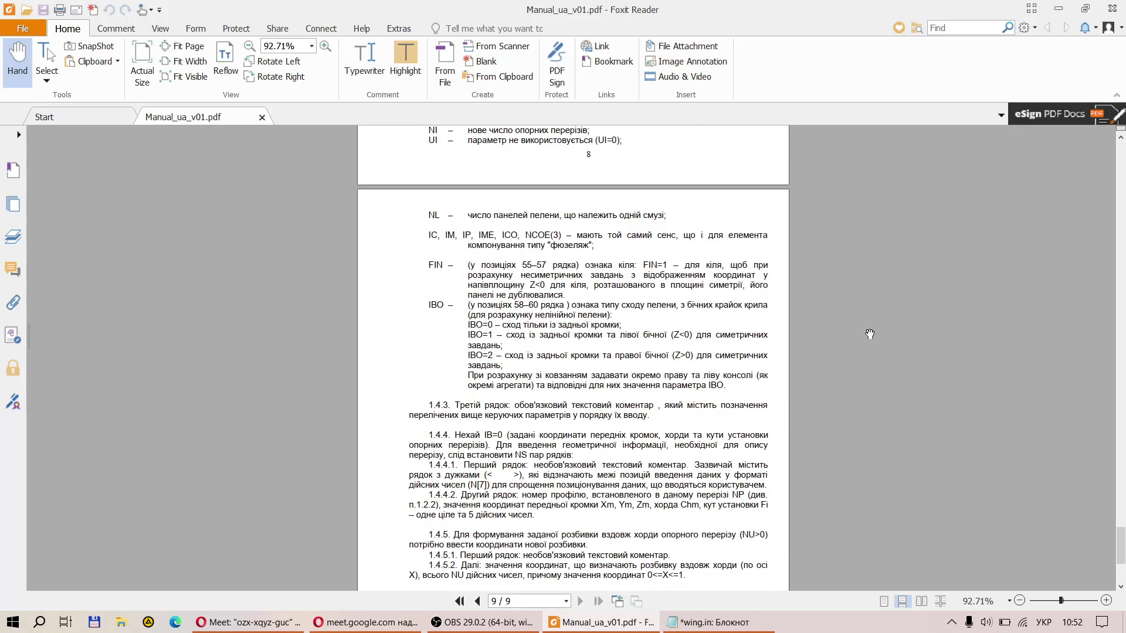
scroll(664, 357, up, 9)
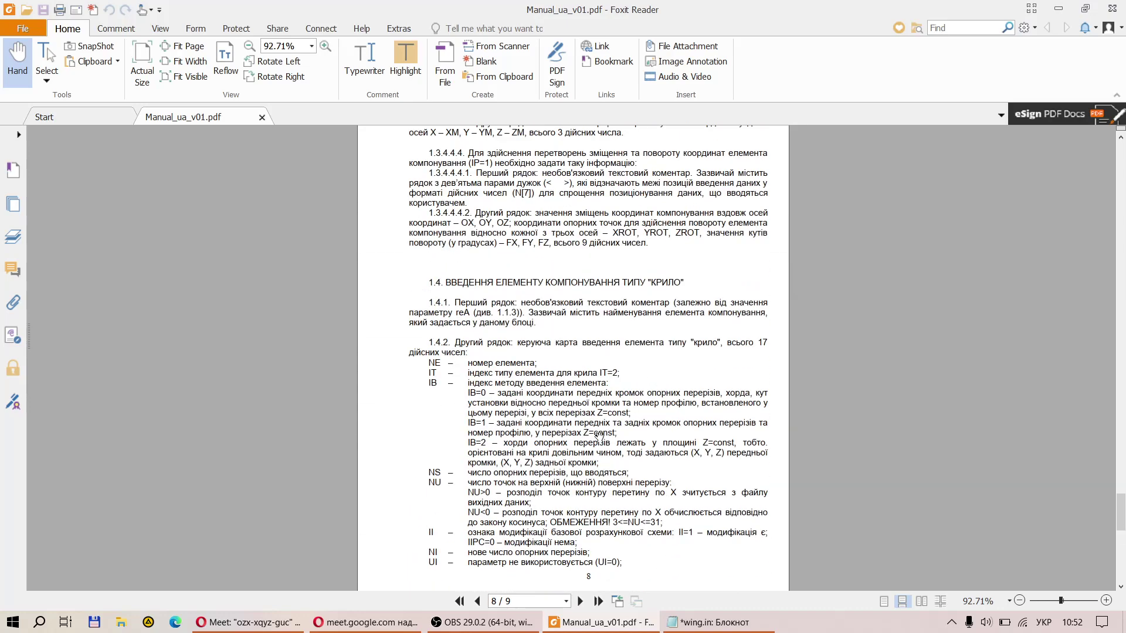
scroll(557, 405, down, 2)
scroll(500, 441, down, 13)
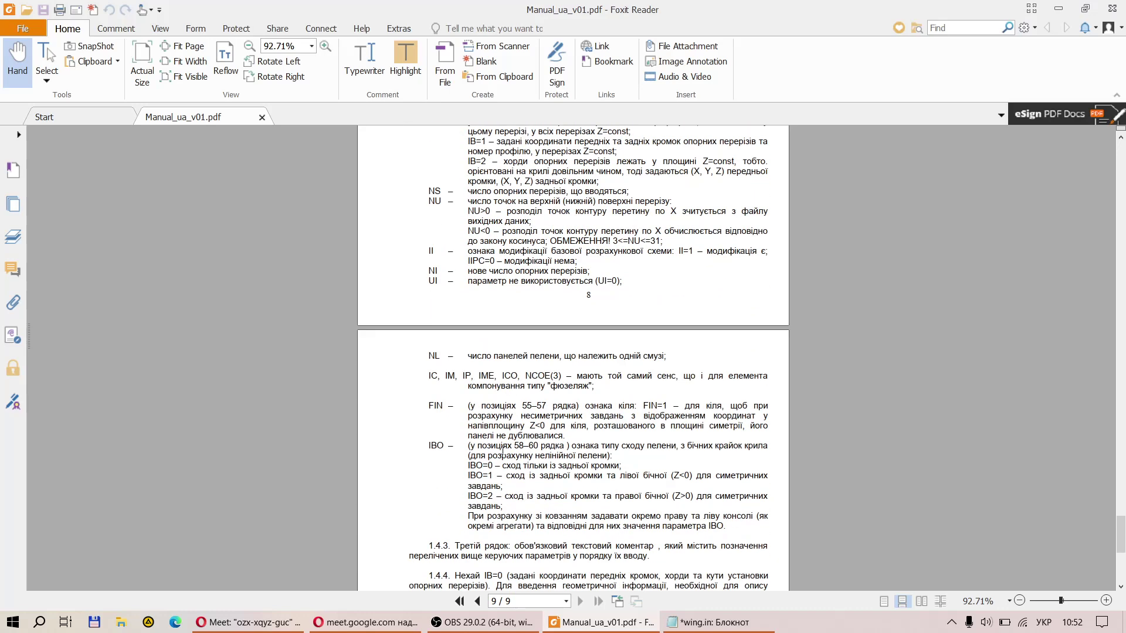
Return to wing.in in Notepad and examine the start of the file with its general parameters and first airfoil block.
click(706, 624)
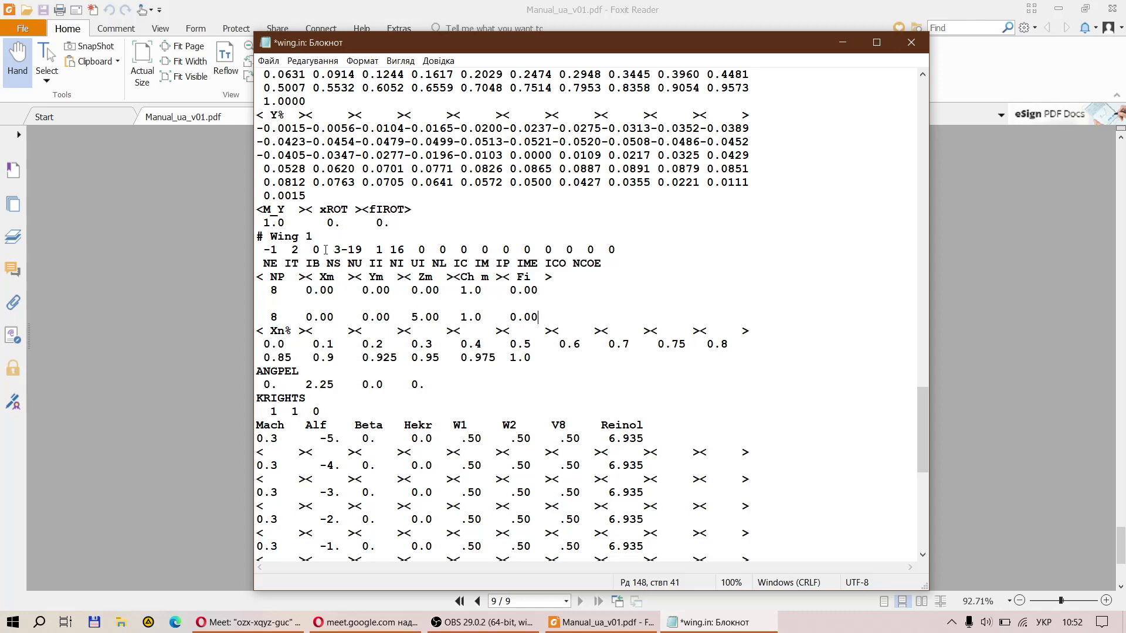
scroll(567, 289, up, 2)
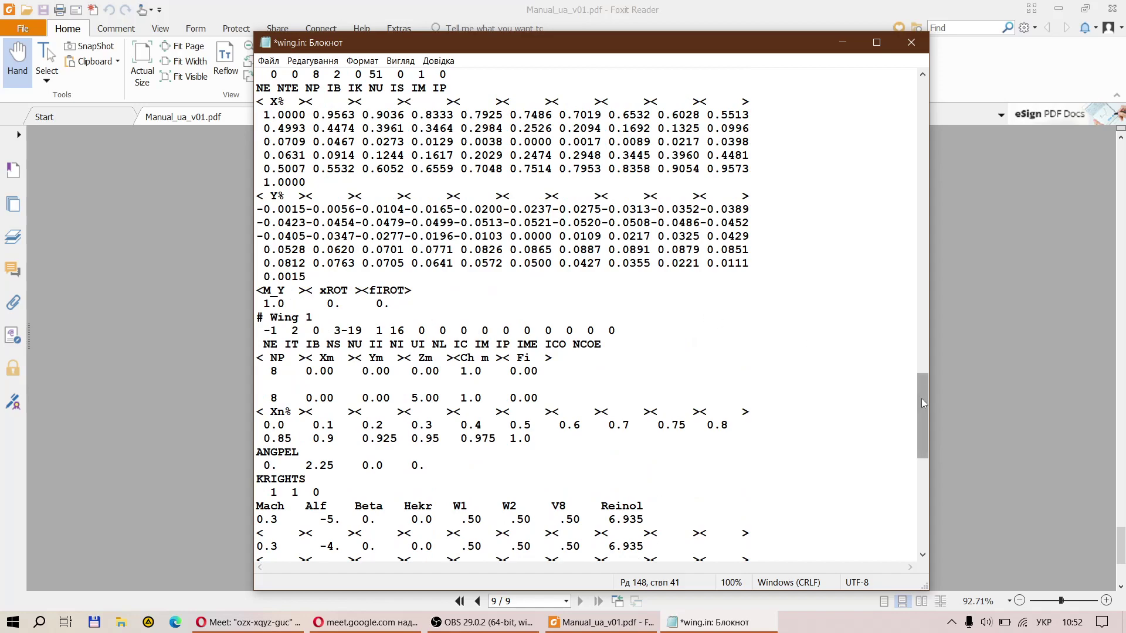
drag(921, 400, 924, 95)
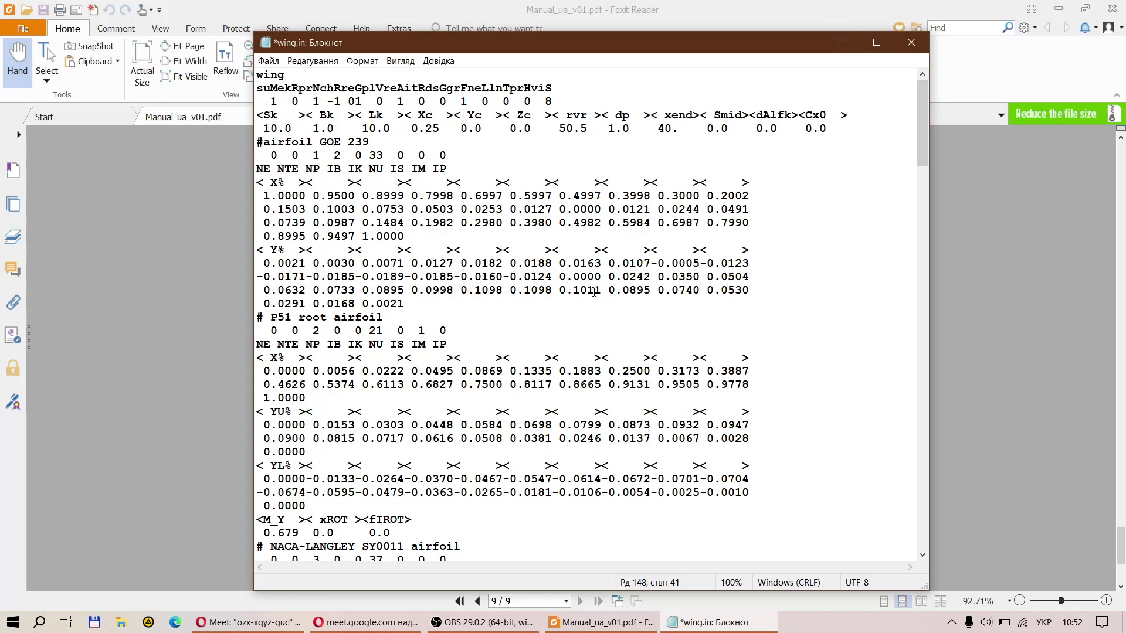
click(364, 225)
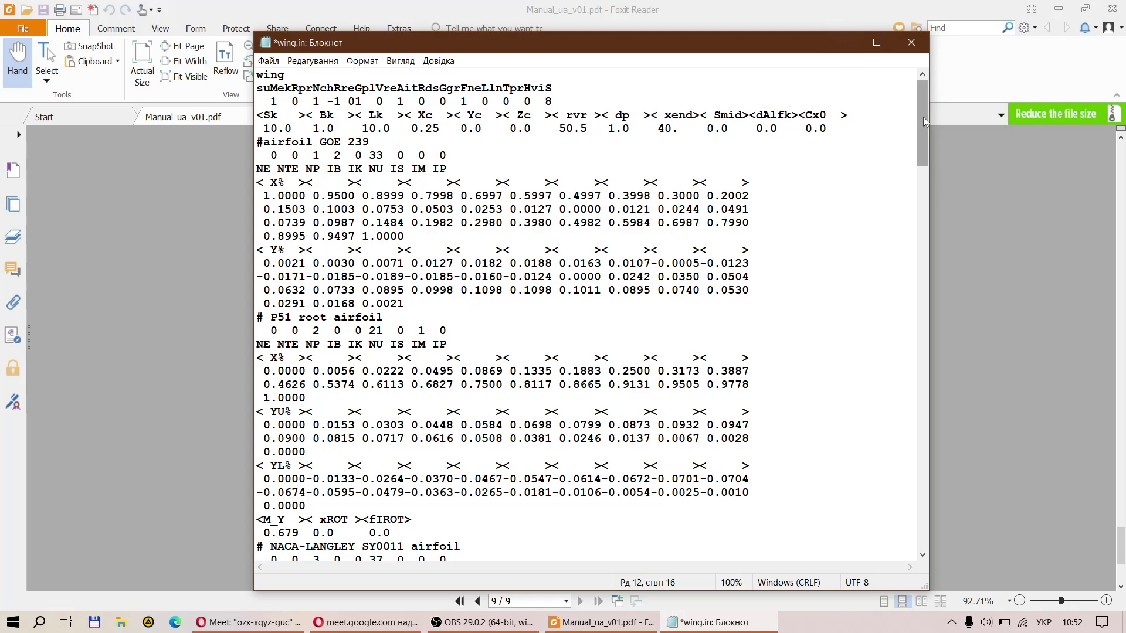
drag(923, 117, 905, 85)
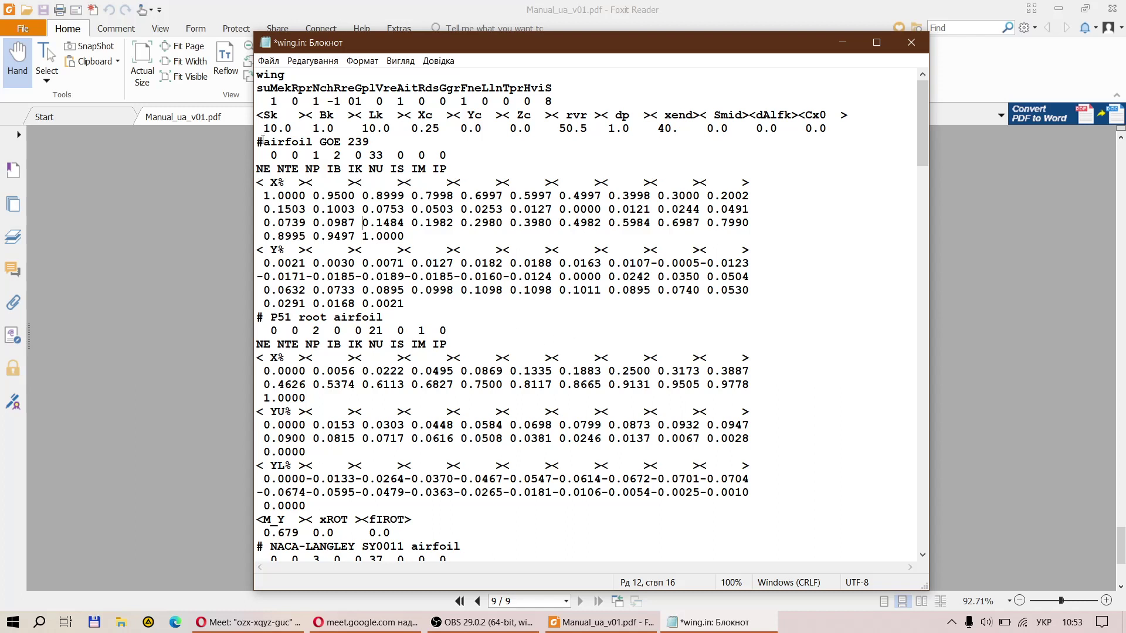
Highlight the complete airfoil GOE 239 block and the P51 root airfoil block in turn.
drag(256, 146, 451, 303)
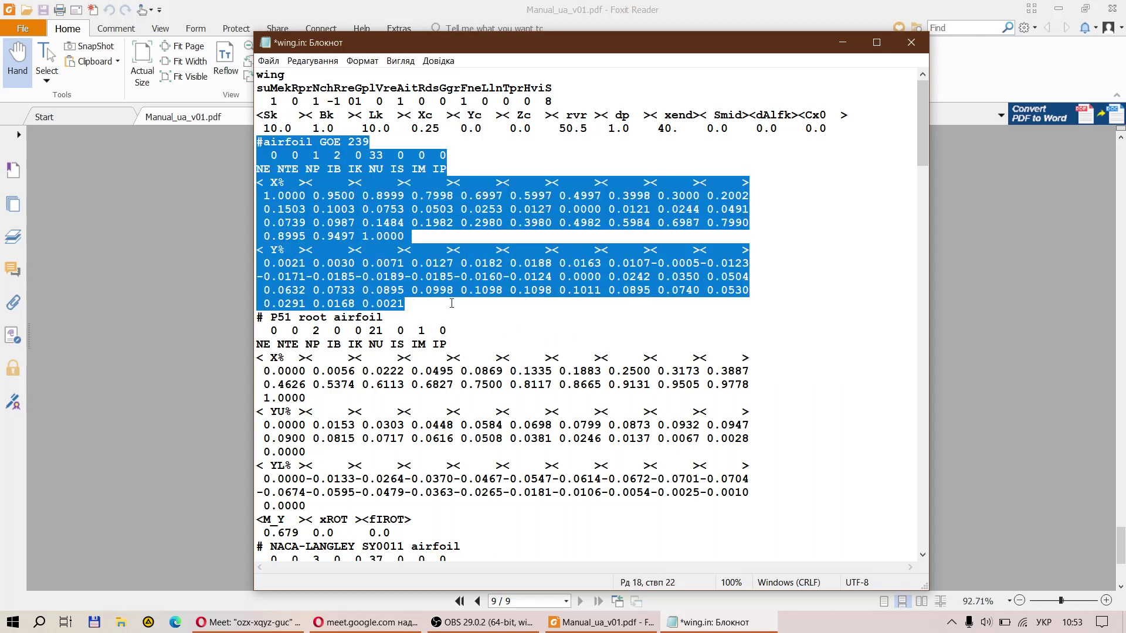
click(532, 264)
drag(258, 143, 440, 303)
click(369, 330)
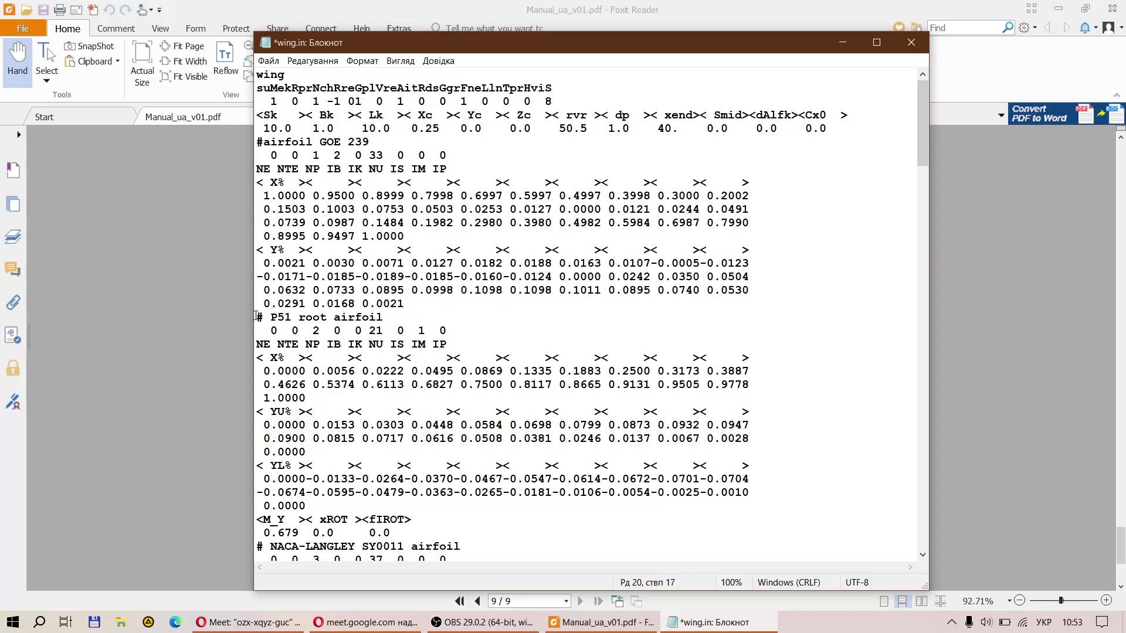
drag(256, 317, 458, 535)
click(472, 403)
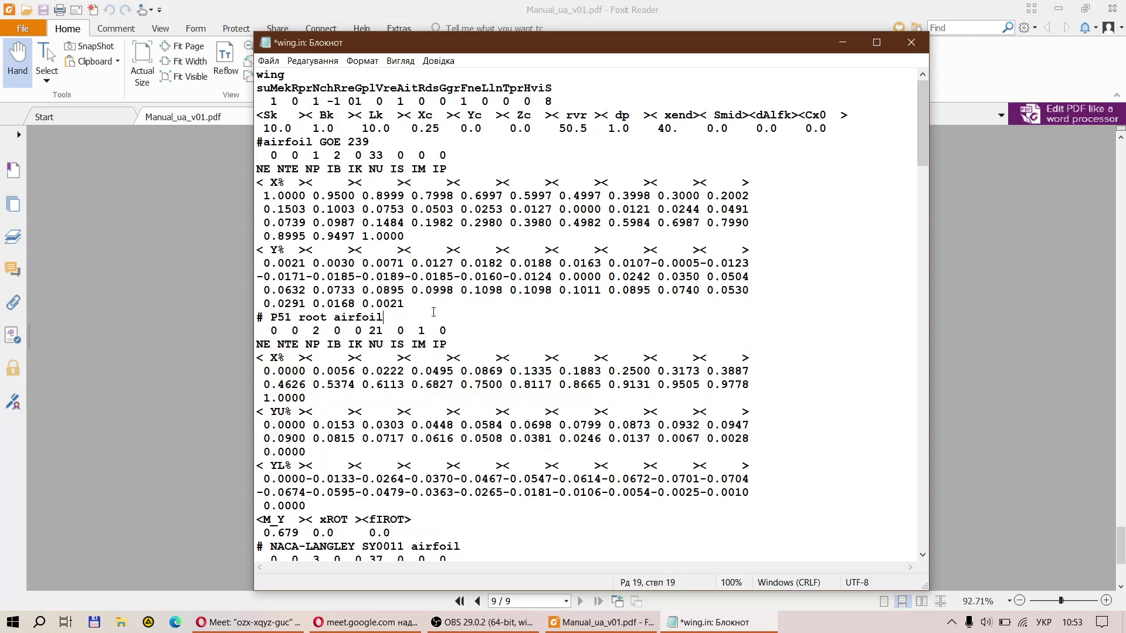
Delete the complete airfoil GOE 239 block, including the leftover empty line before the P51 root airfoil heading.
click(258, 143)
drag(272, 150, 436, 302)
key(Delete)
key(Delete)
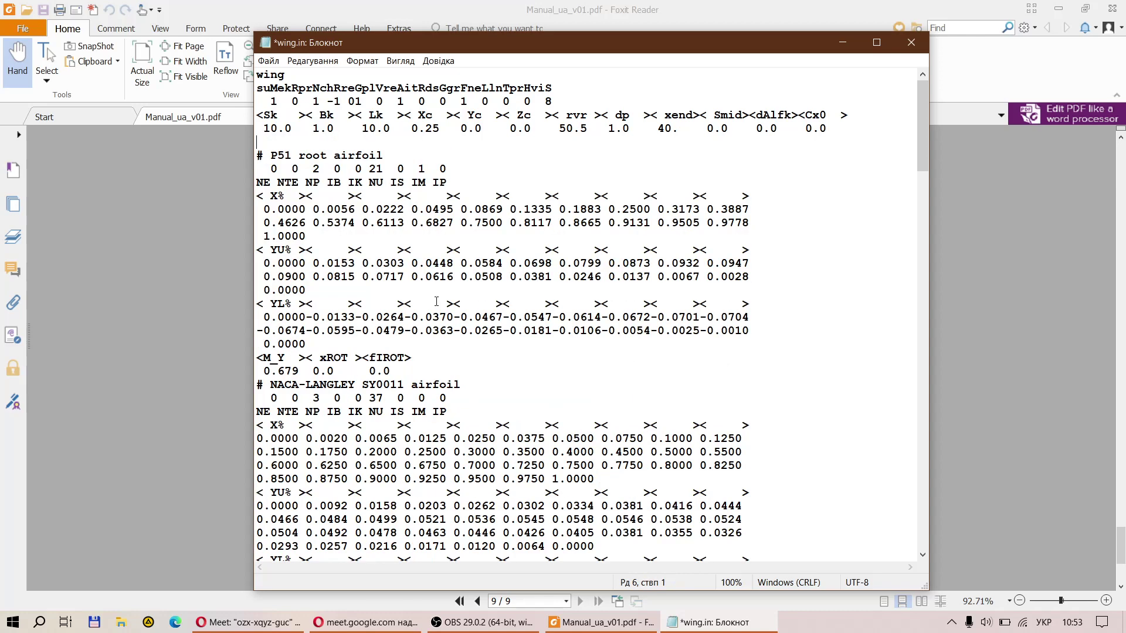
click(270, 142)
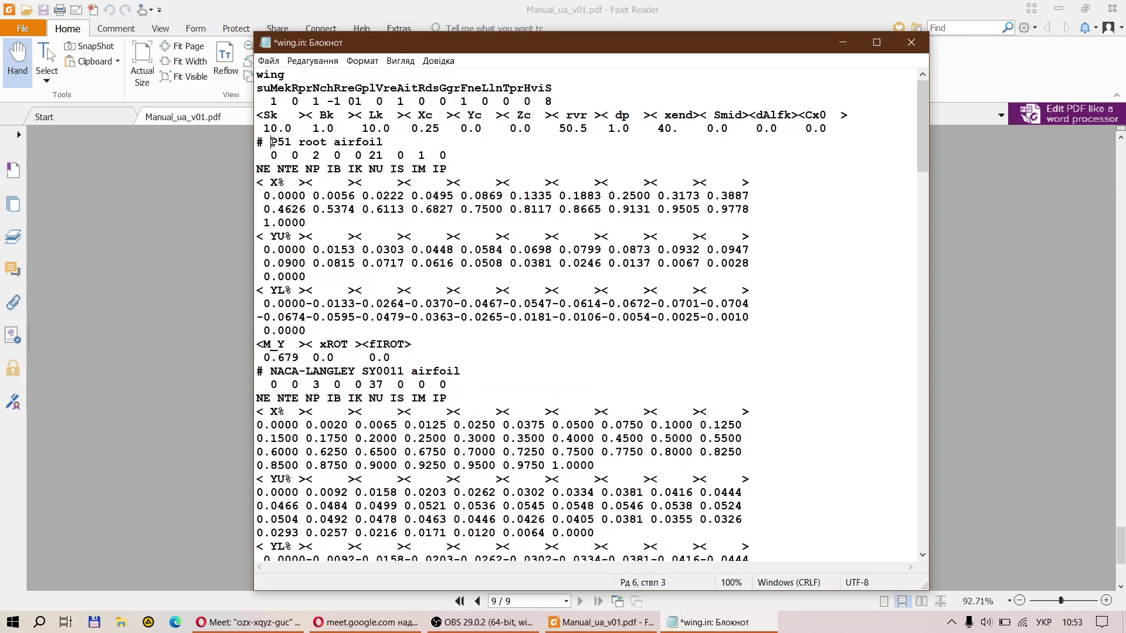
scroll(312, 273, down, 3)
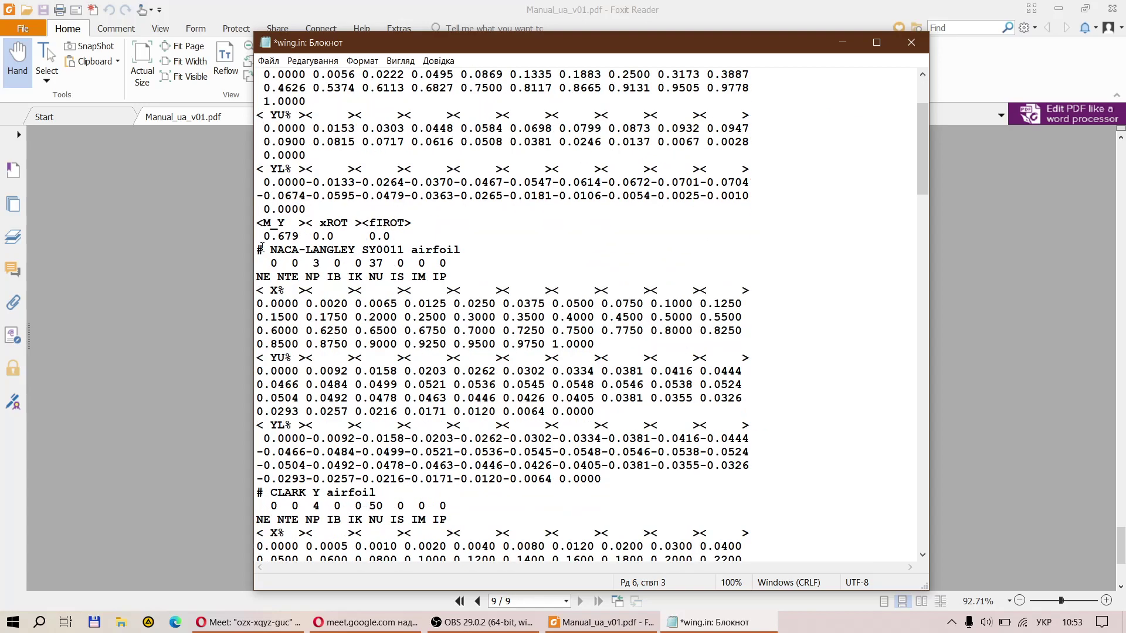
Delete all airfoil blocks from NACA-LANGLEY SY0011 through NACA 2414, including the leftover empty line before the Wing 1 heading.
drag(258, 250, 405, 439)
scroll(420, 410, down, 1)
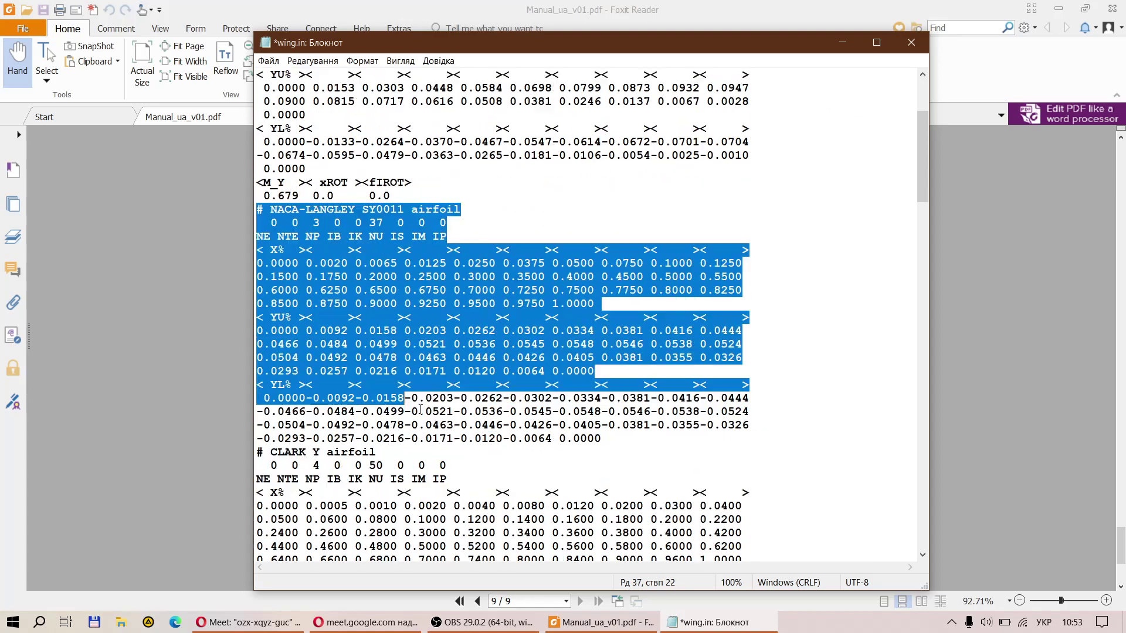
scroll(421, 410, down, 20)
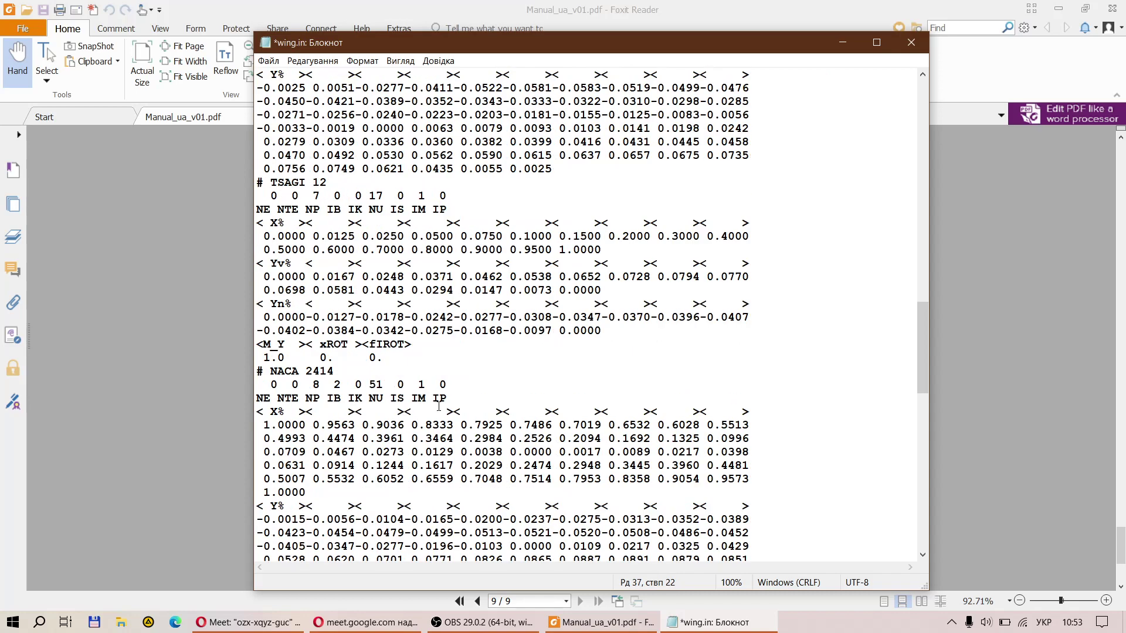
scroll(439, 407, down, 6)
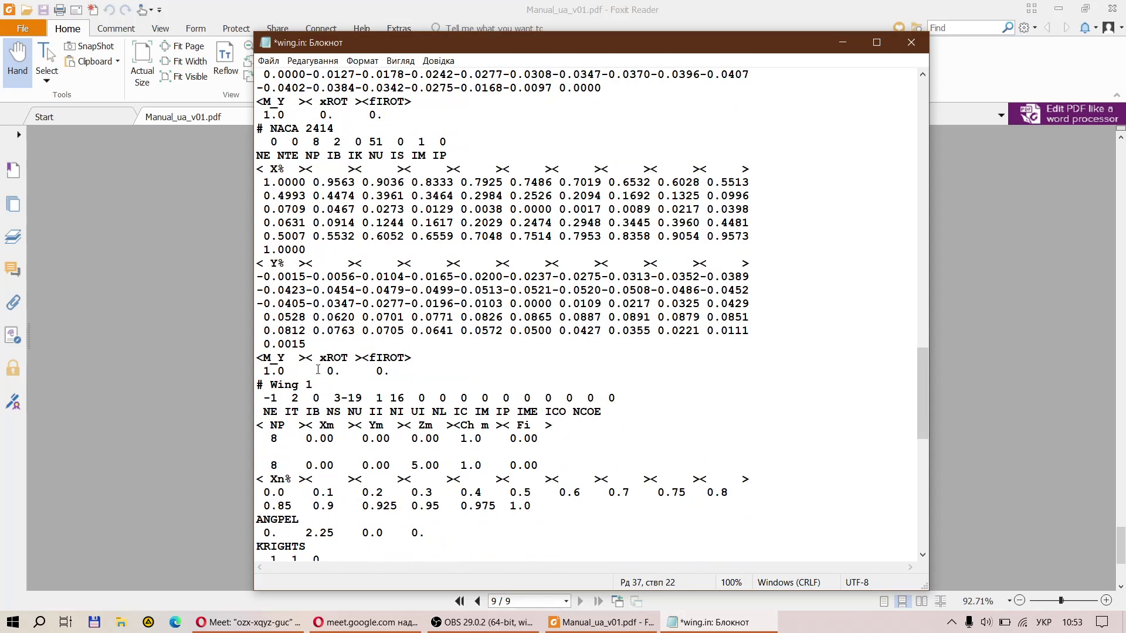
shift+click(397, 371)
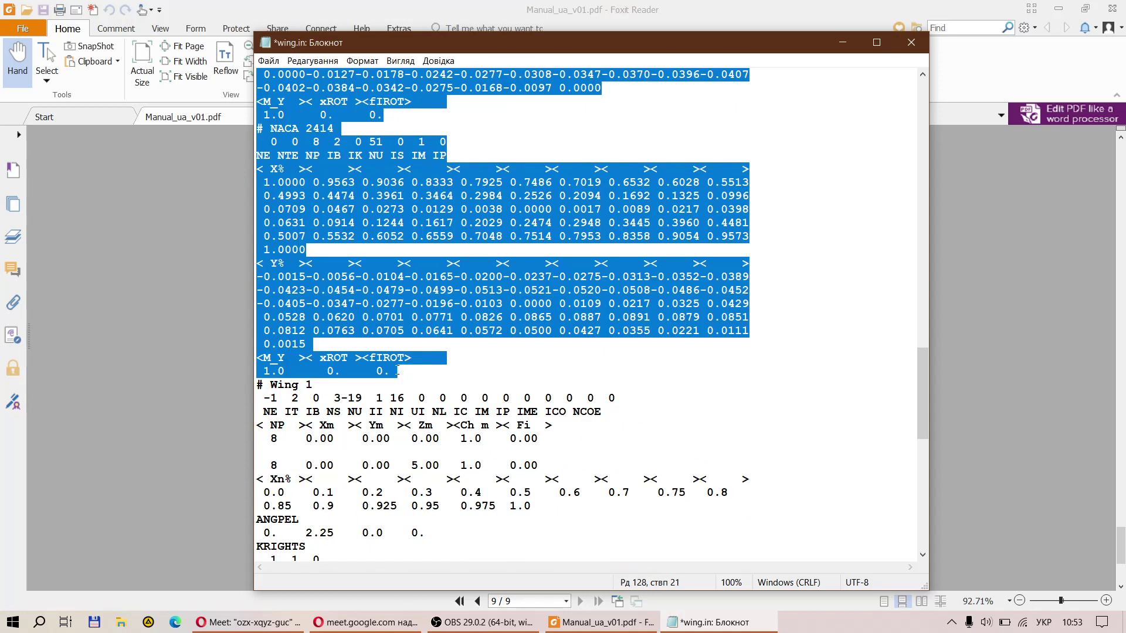
key(Delete)
scroll(397, 370, up, 5)
key(Delete)
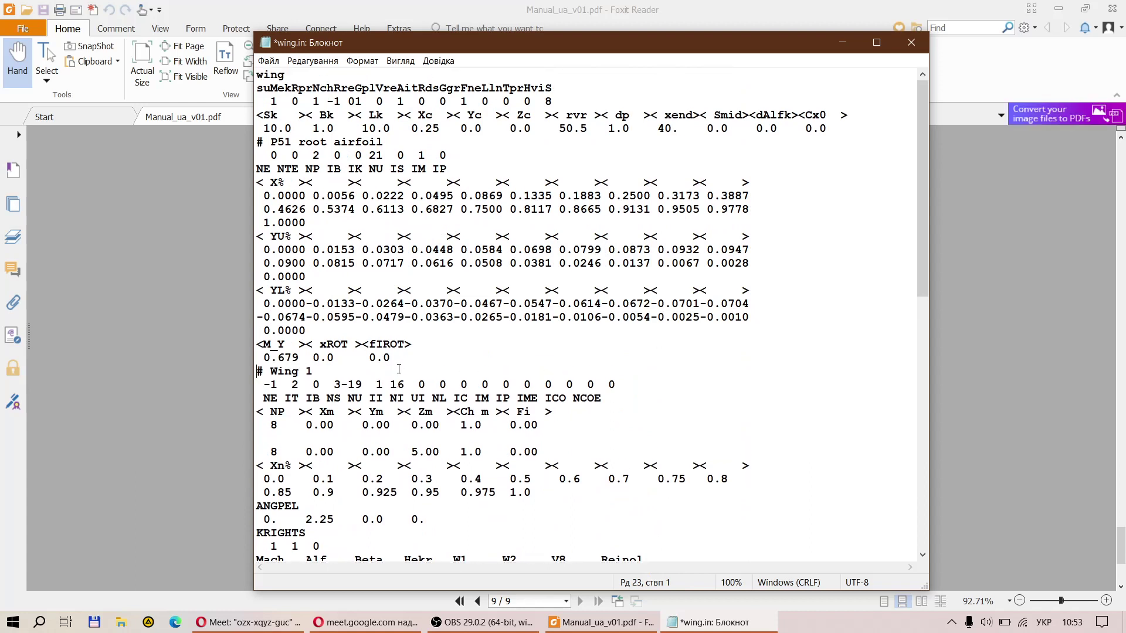
Delete the complete P51 root airfoil block, including the leftover empty line before the Wing 1 heading.
drag(256, 143, 497, 353)
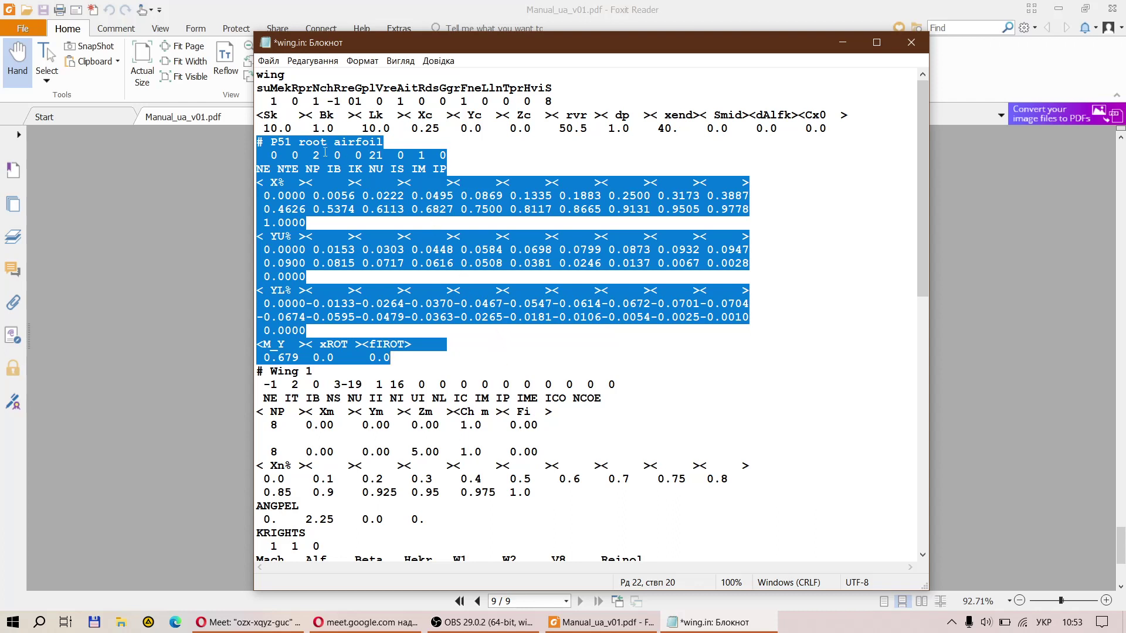
click(364, 237)
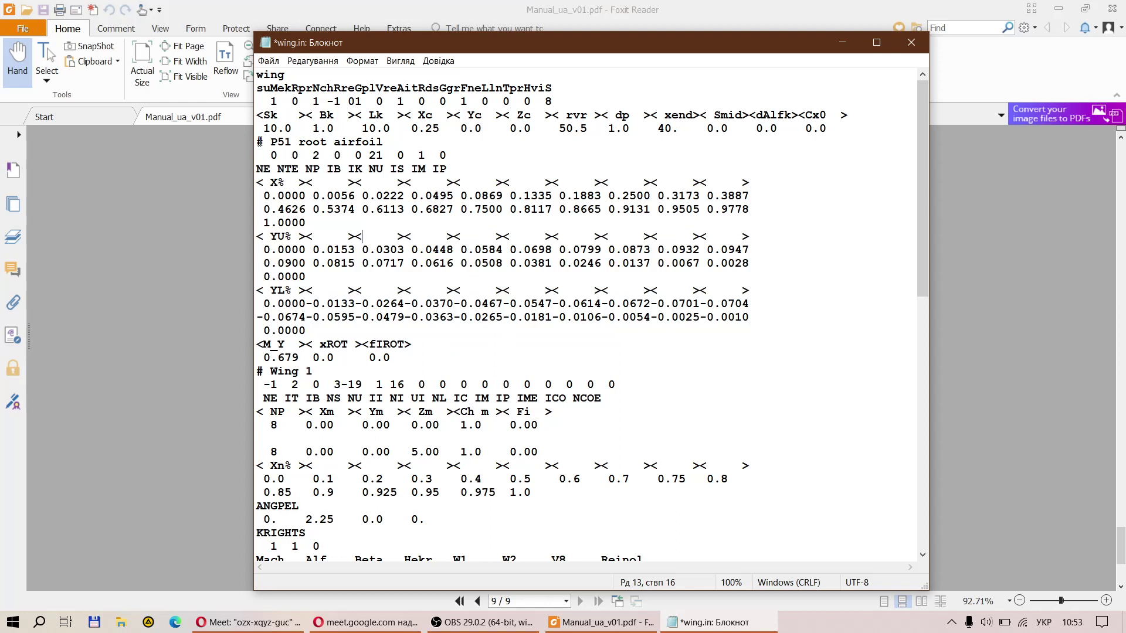
drag(259, 141, 452, 365)
key(Delete)
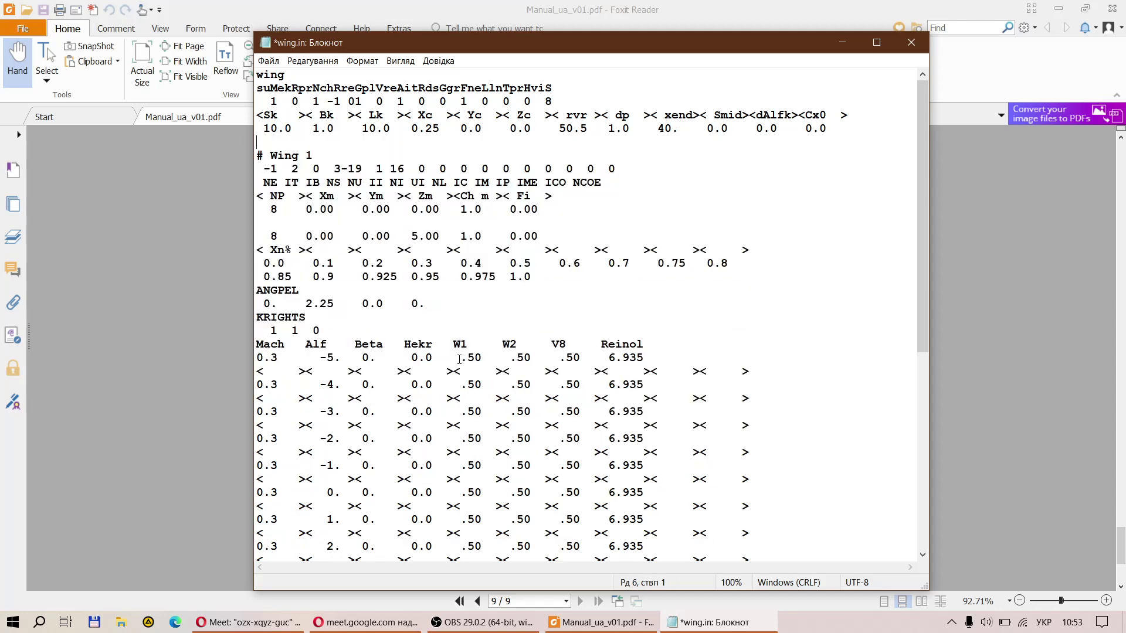
key(Delete)
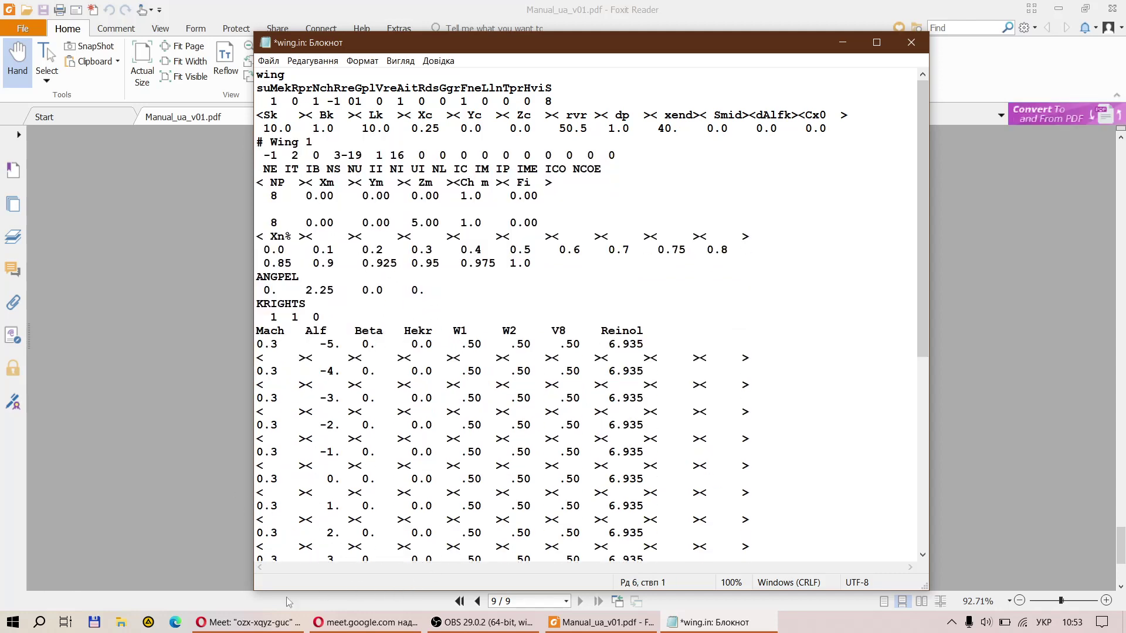
Open x.in from the PANSYM_MODELS folder in Total Commander, copy its complete NACA 23015 airfoil block and close the file.
click(93, 622)
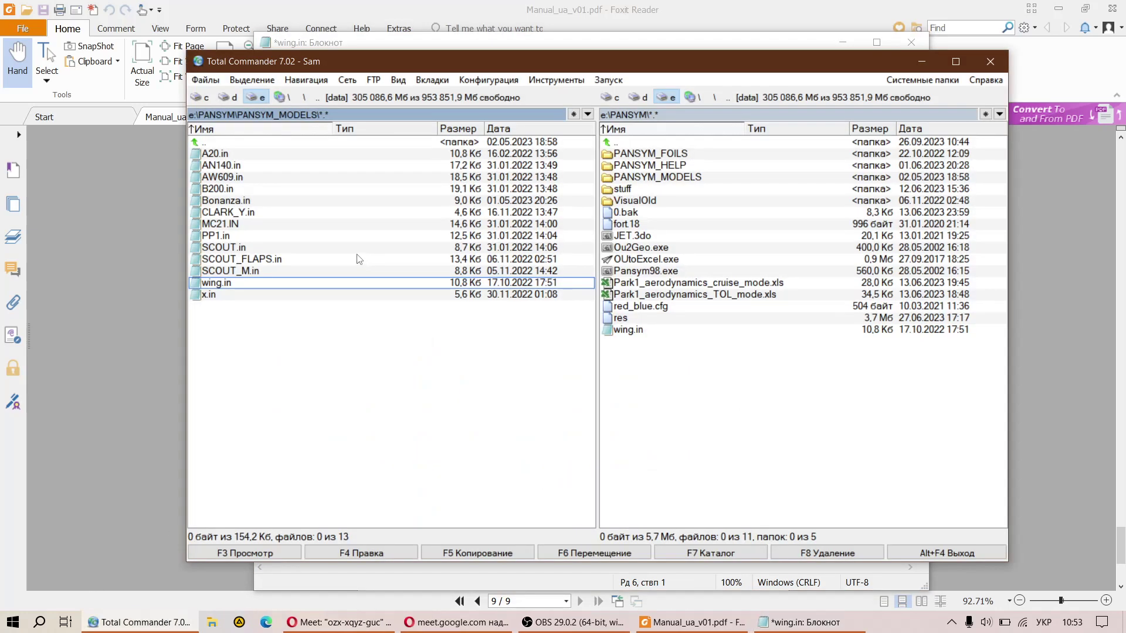
double_click(227, 295)
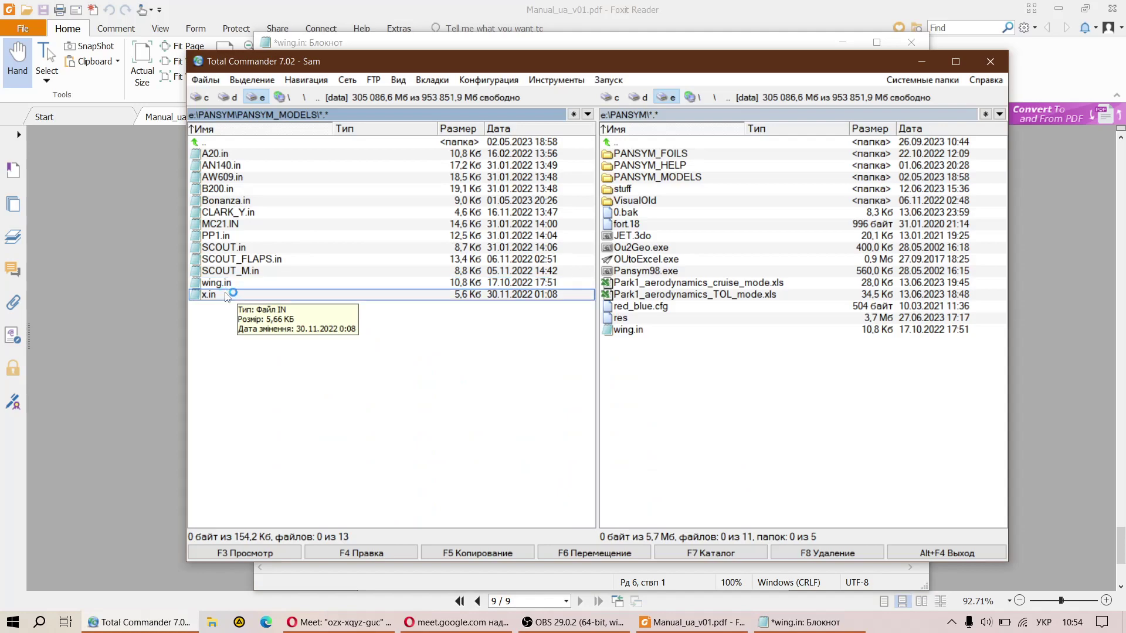
drag(370, 54, 221, 45)
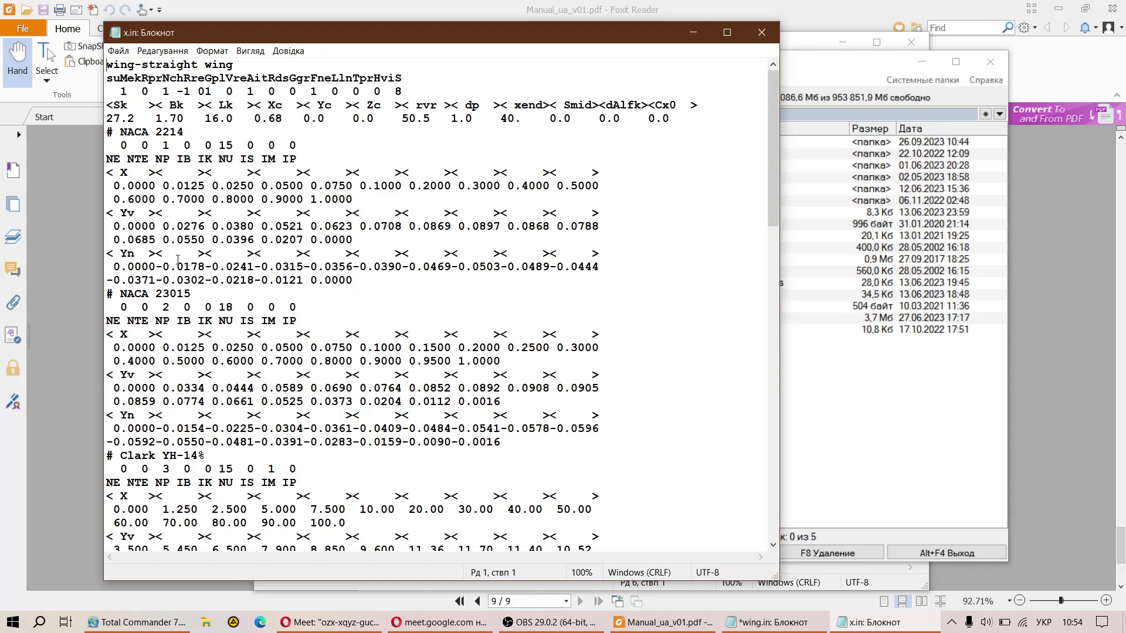
drag(108, 295, 503, 443)
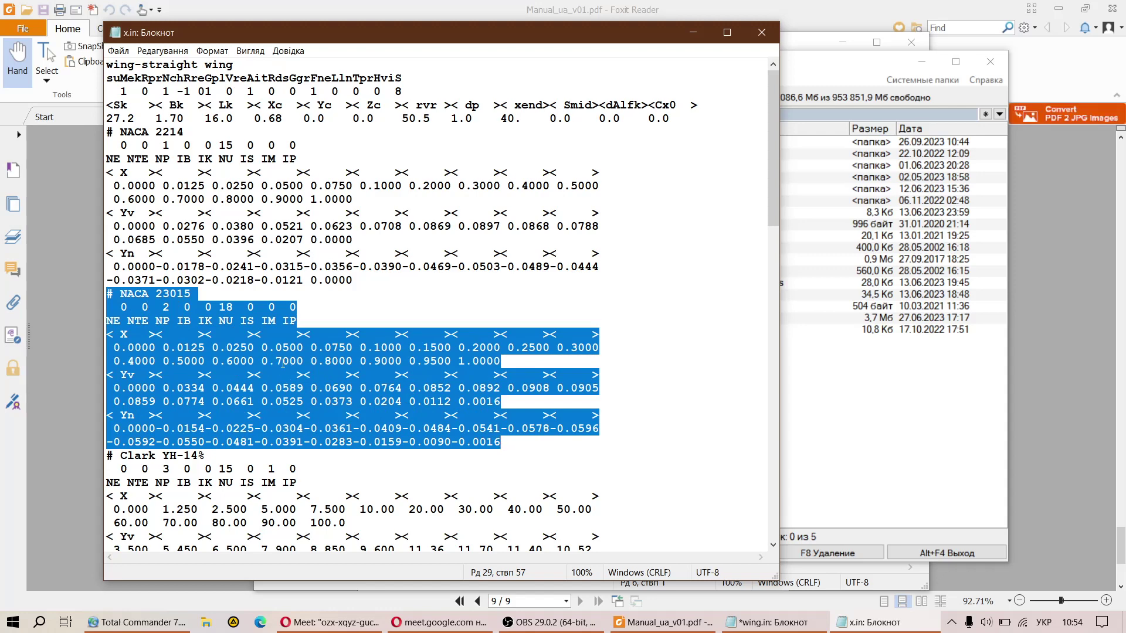
right_click(222, 357)
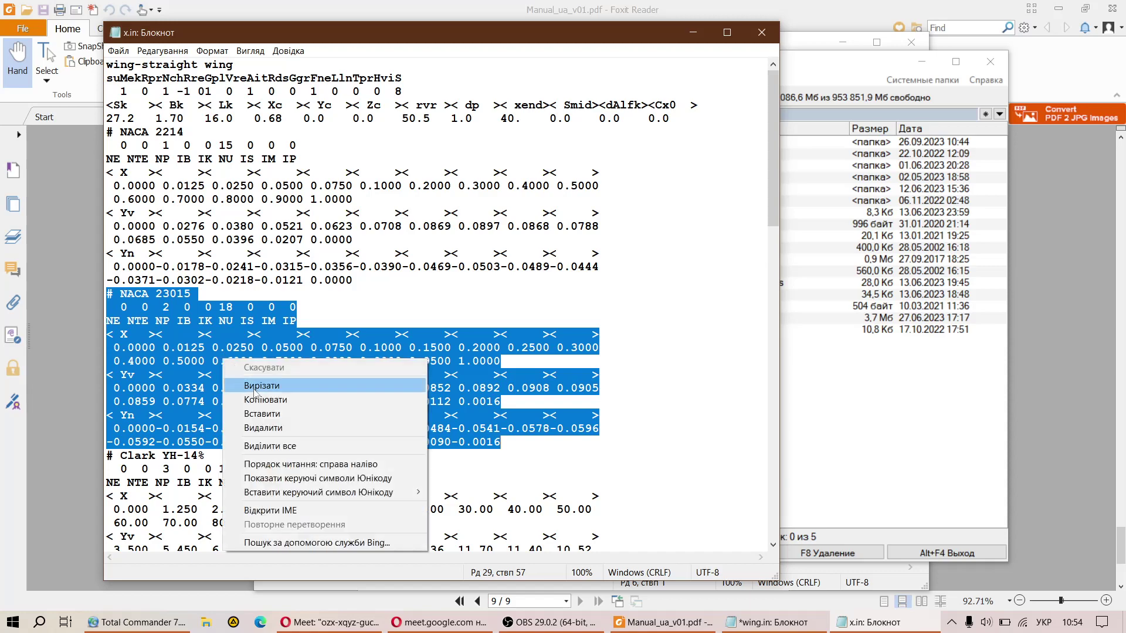
click(252, 397)
click(761, 32)
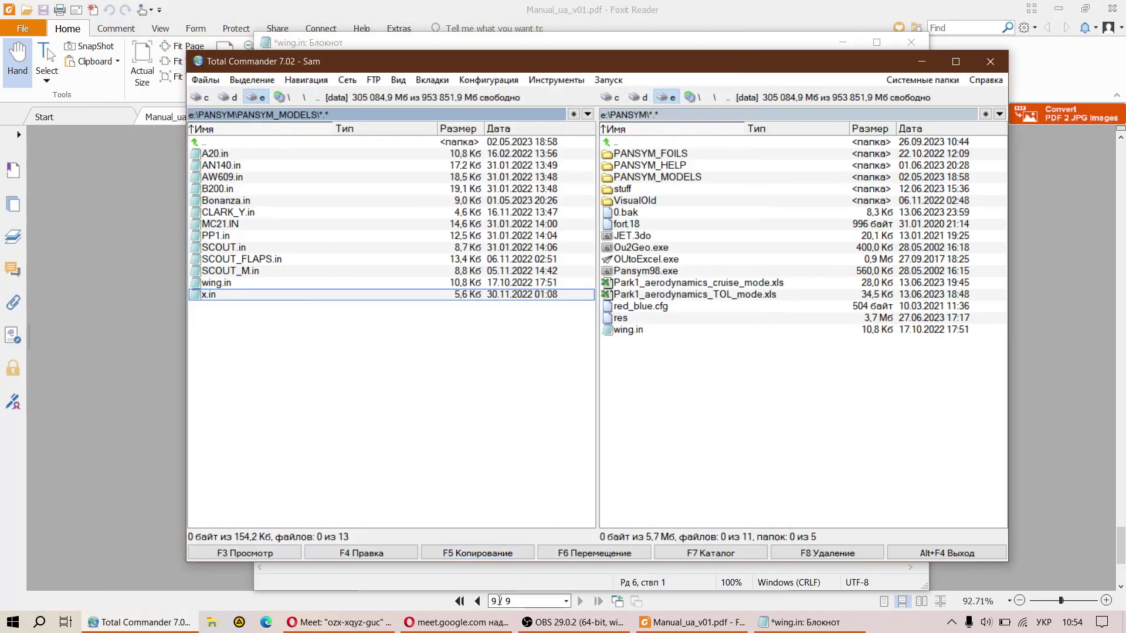
Return to wing.in in Notepad and paste the NACA 23015 block on a new line between the general parameters and Wing 1.
click(800, 622)
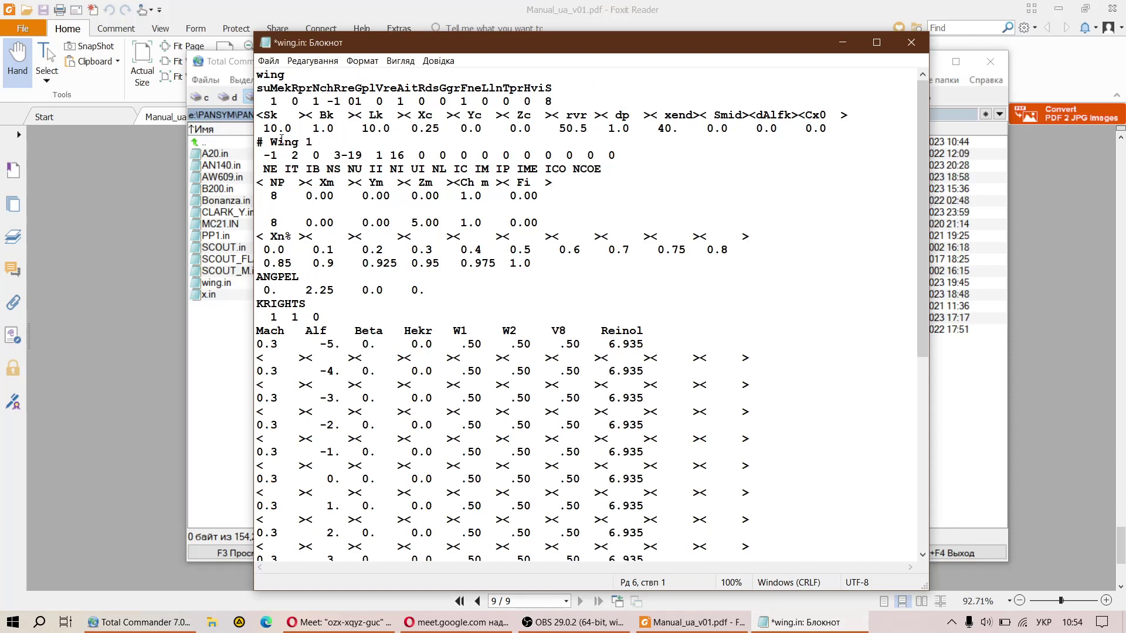
key(Return)
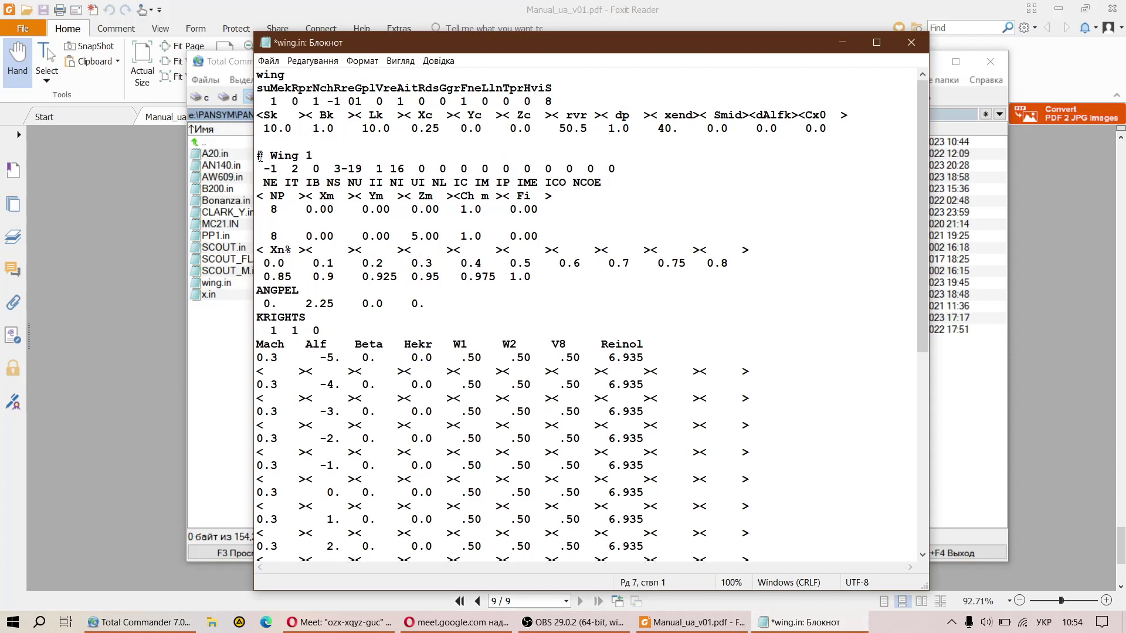
drag(259, 155, 550, 278)
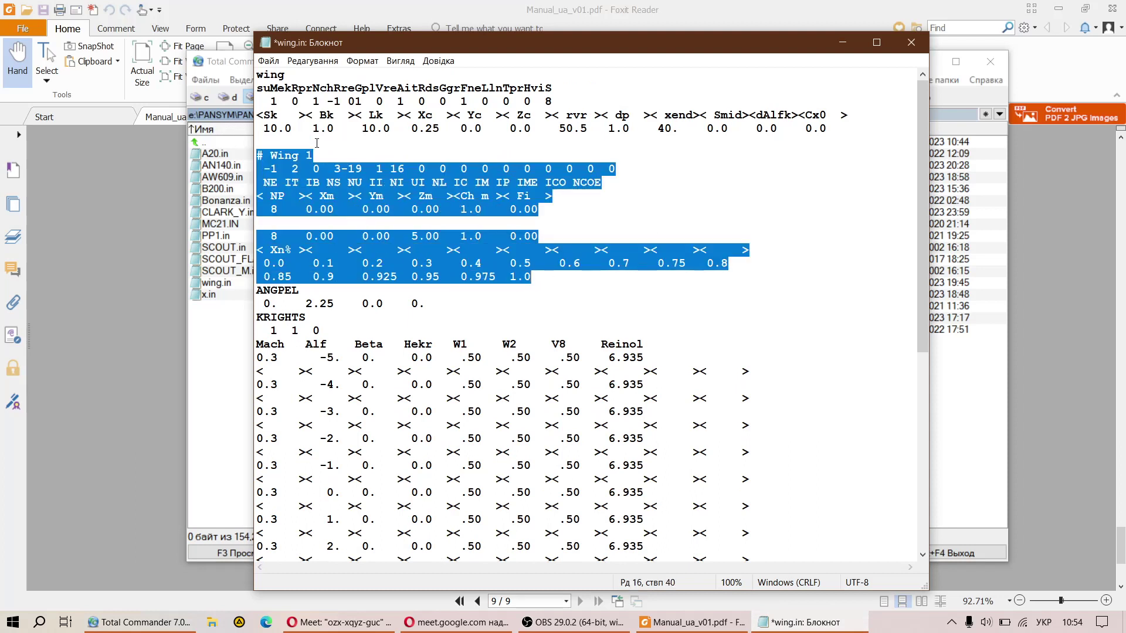
drag(260, 115, 846, 129)
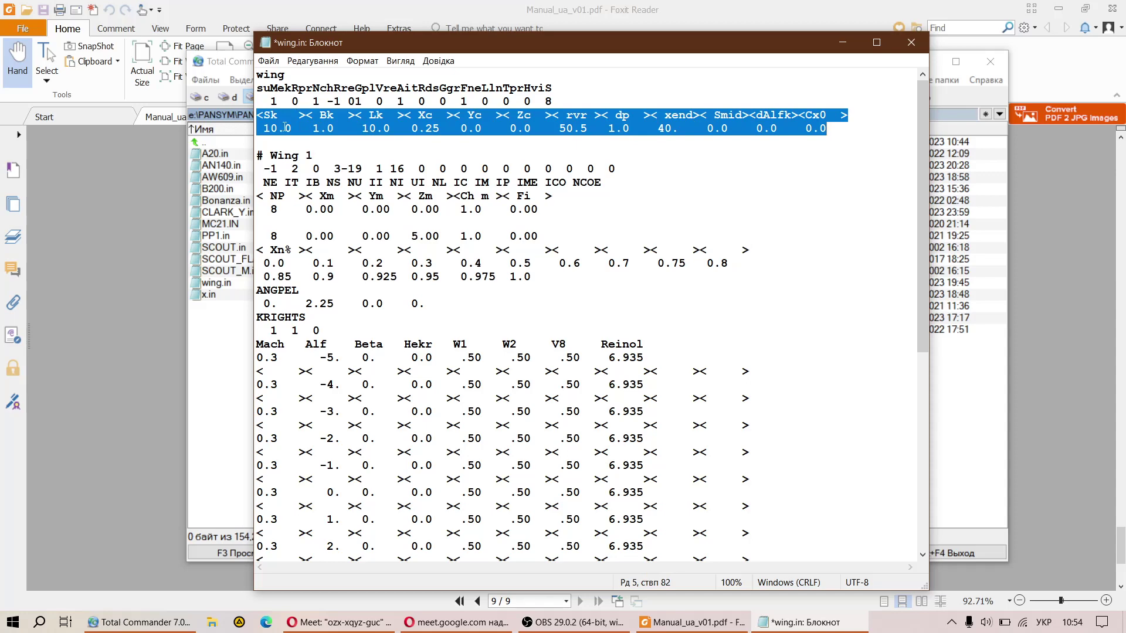
click(263, 142)
key(ctrl+v)
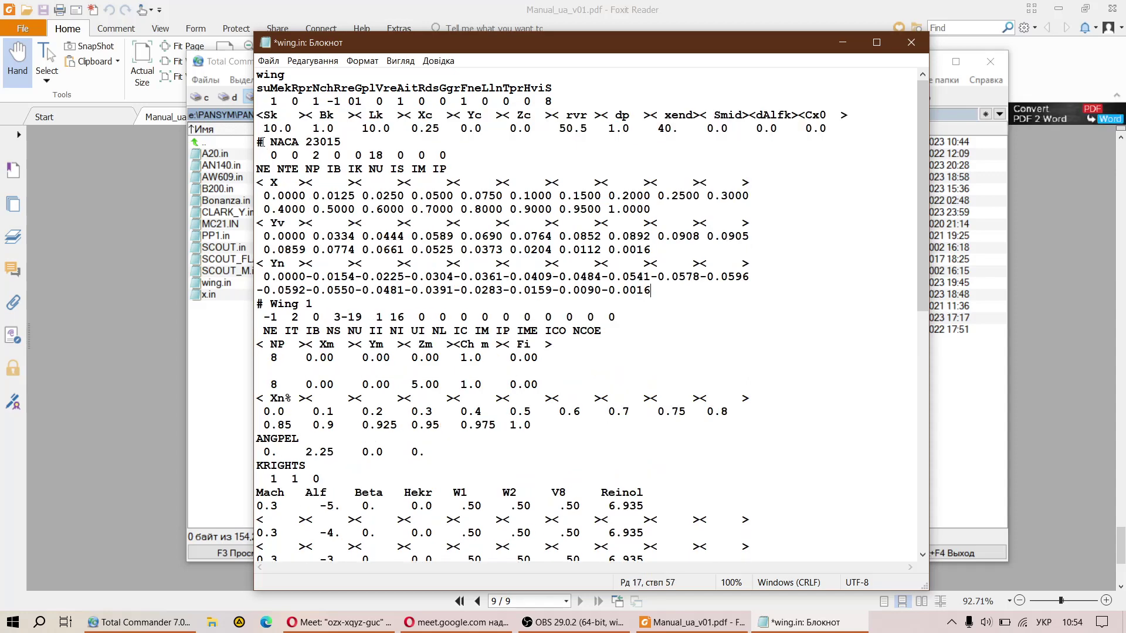
Extend the NACA 23015 heading with the comment "- робочий профіль відповідно до завдання лаб. роб.№1".
click(344, 144)
text(- робочий профіль)
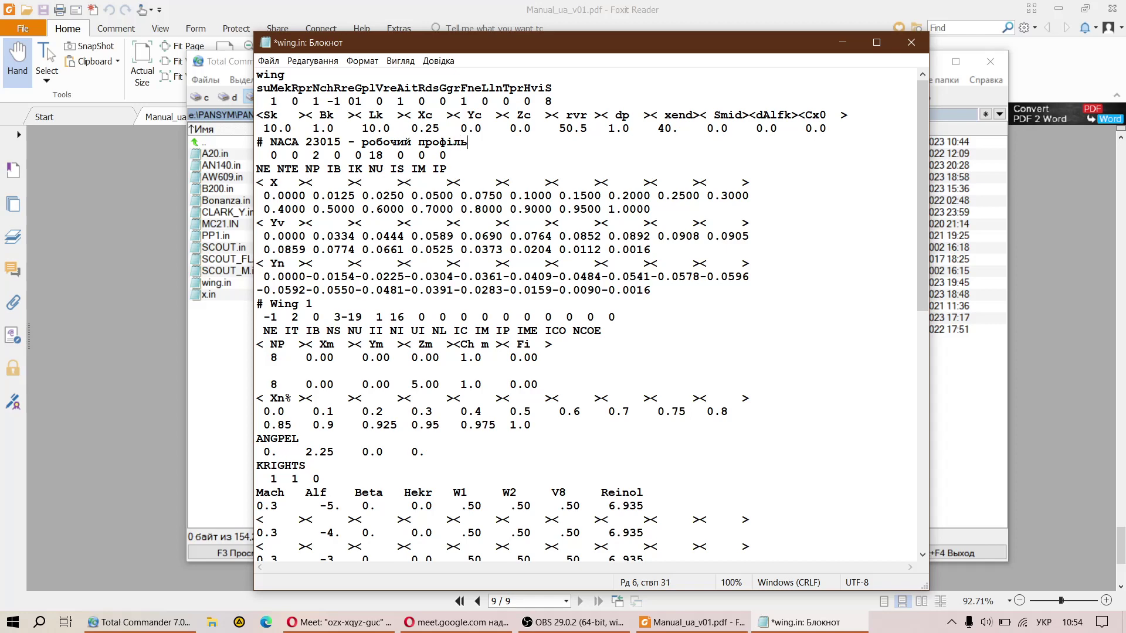
text( відповідно до зав)
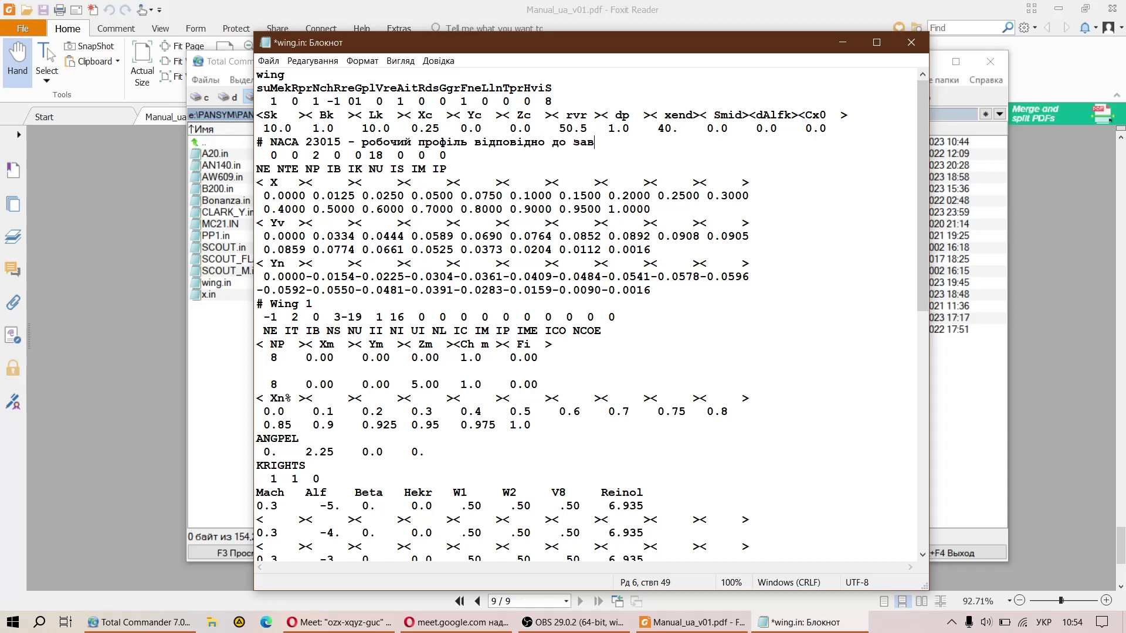
text(дання)
text(лаб. роб.№1)
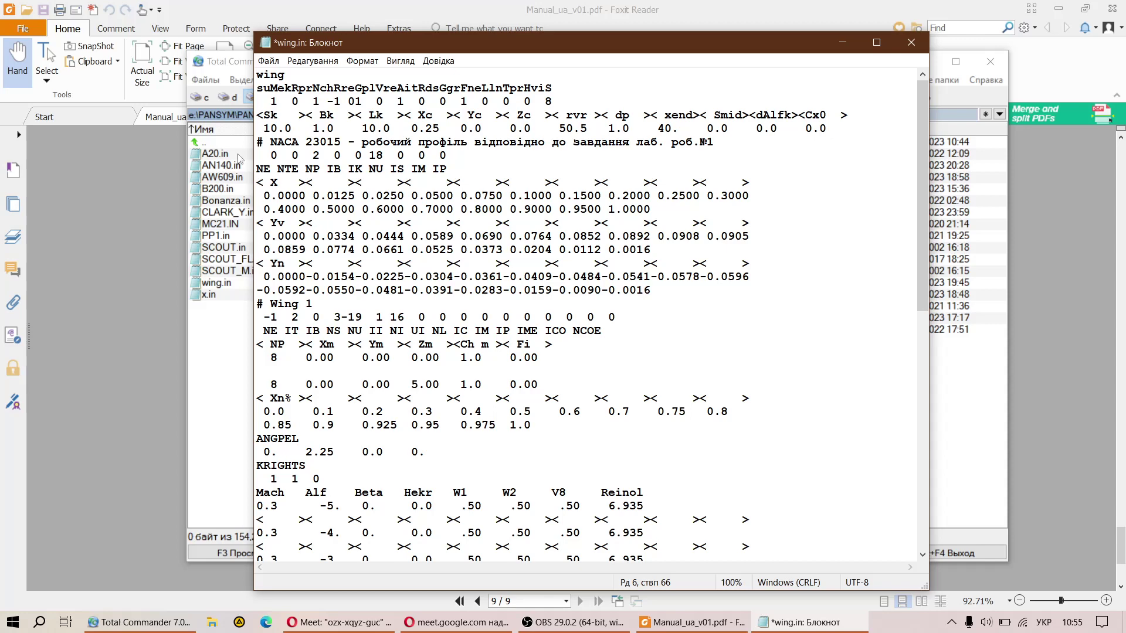
Set the airfoil number NP in the NACA 23015 block to 1.
drag(258, 142, 697, 292)
click(496, 263)
double_click(315, 156)
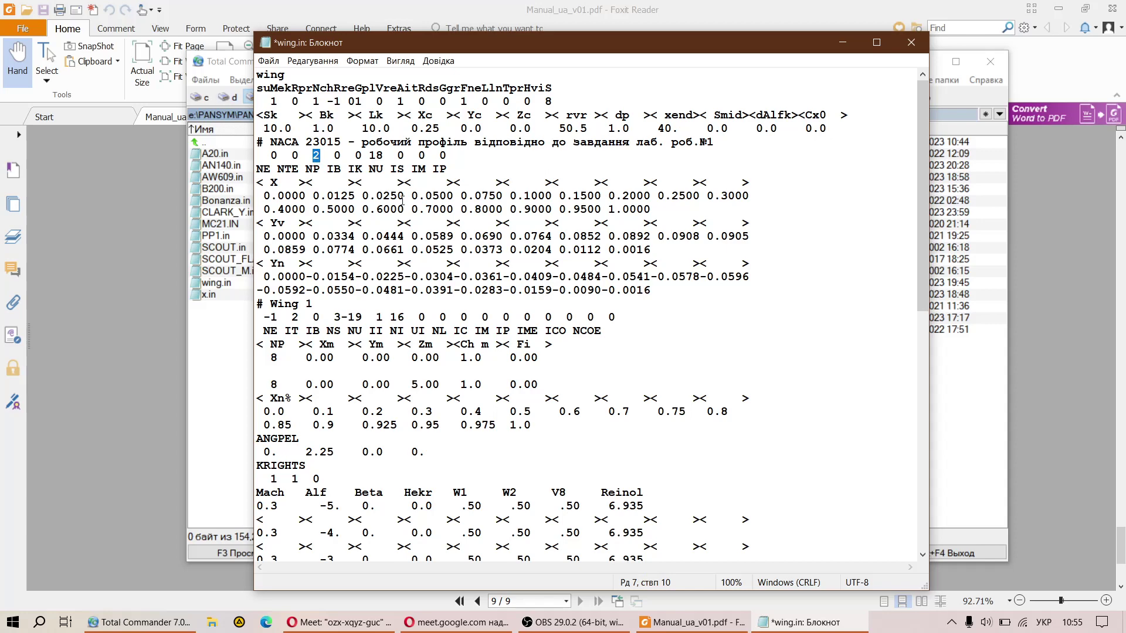
scroll(405, 229, down, 2)
scroll(409, 230, up, 2)
text(1)
Set the airfoil number NP to 1 in both section rows of the Wing 1 block.
drag(256, 304, 534, 425)
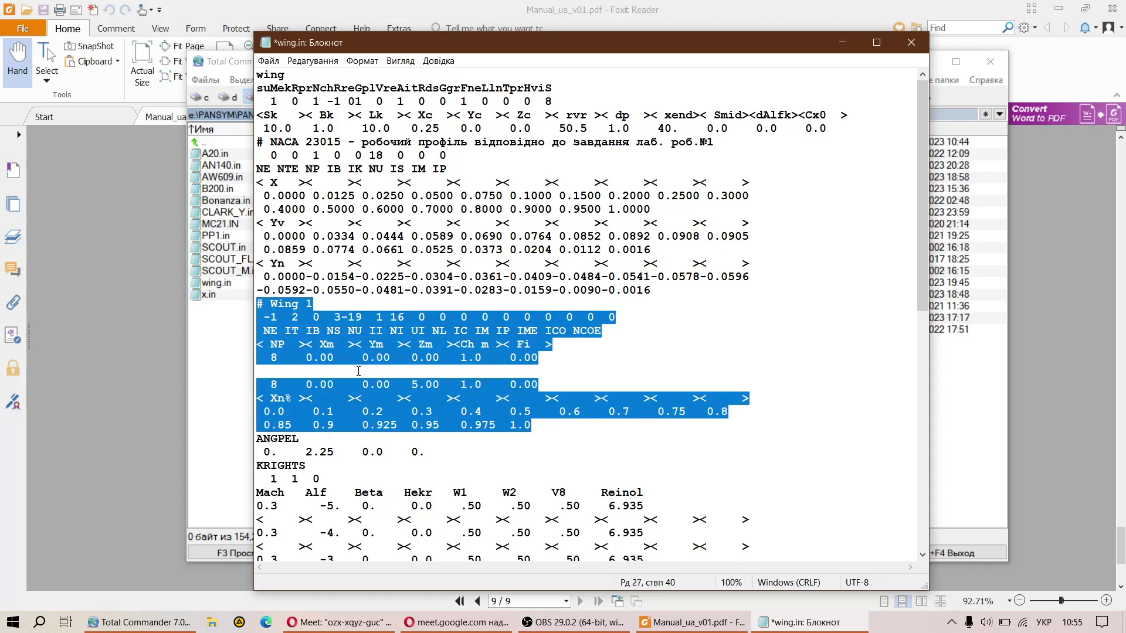
click(273, 360)
double_click(273, 359)
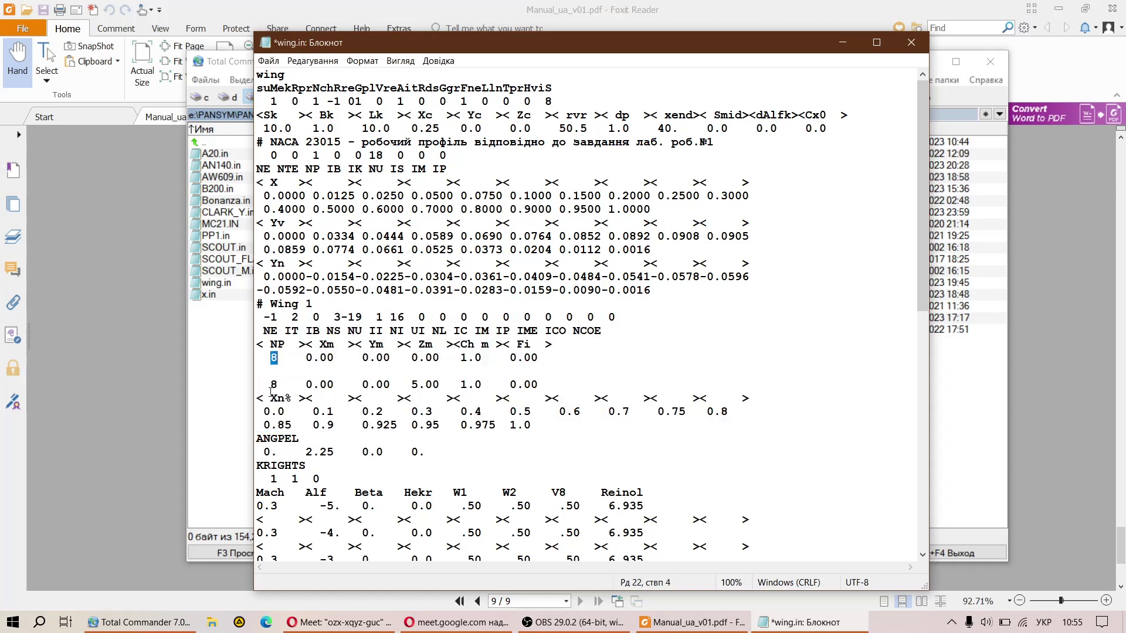
double_click(274, 385)
double_click(274, 358)
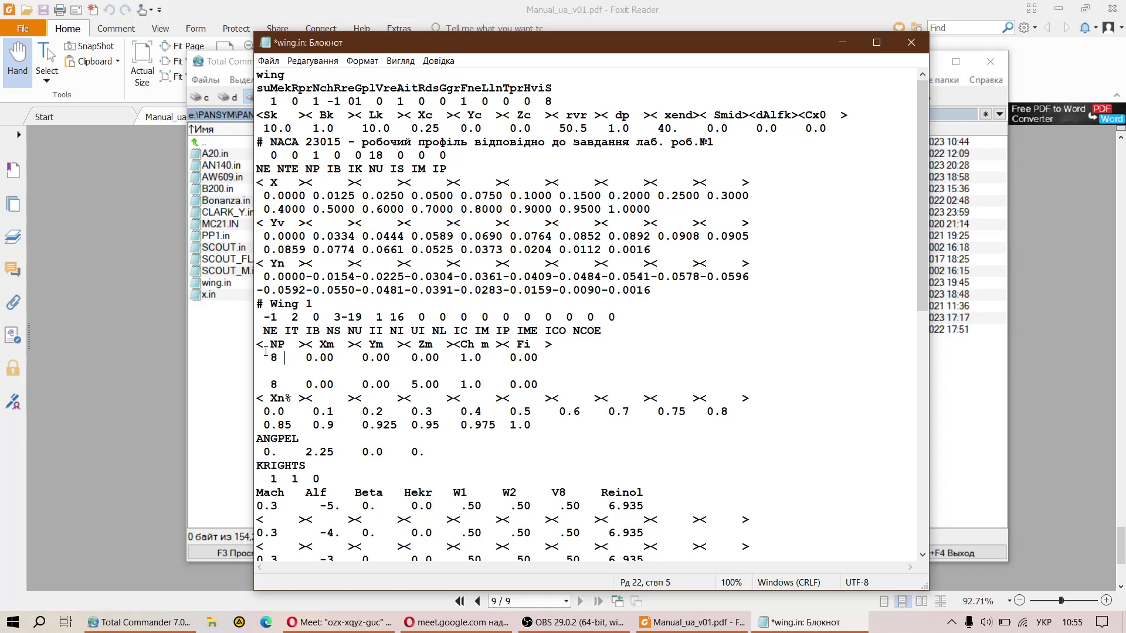
text(1)
double_click(273, 384)
text(1)
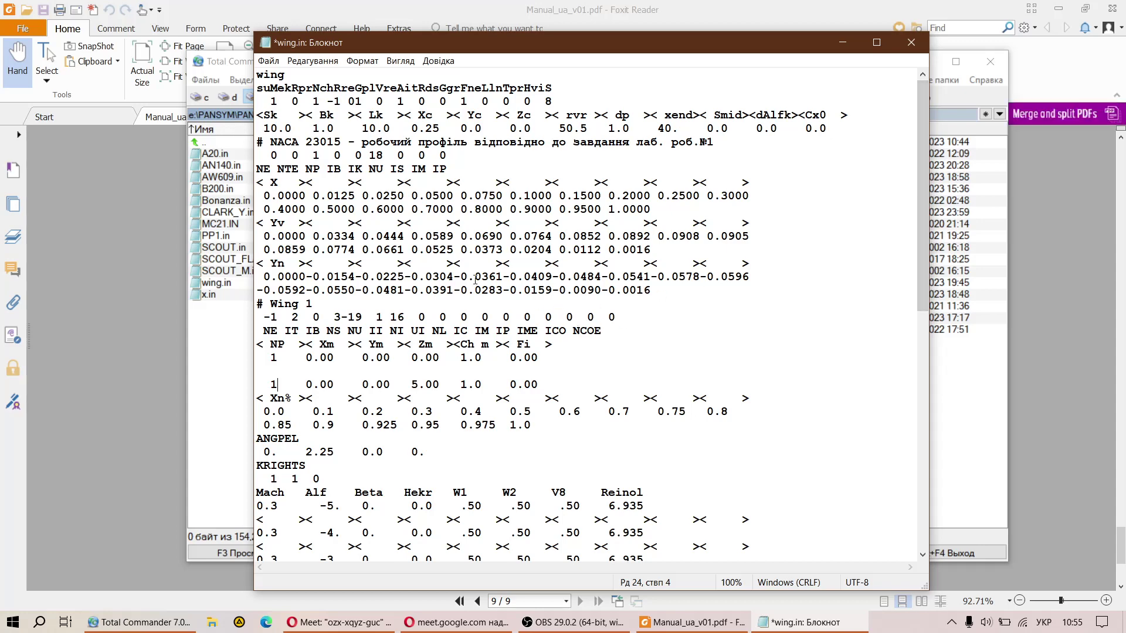
Highlight the complete NACA 23015 airfoil block in wing.in, from its heading to the last Yn row.
drag(437, 43, 440, 38)
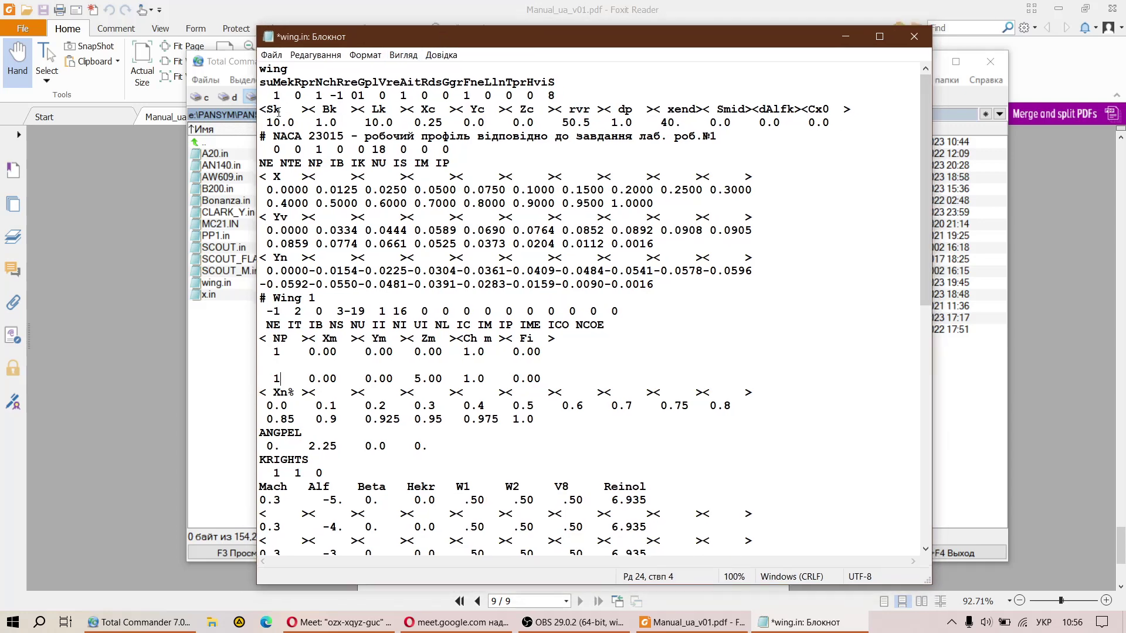
drag(262, 134, 708, 291)
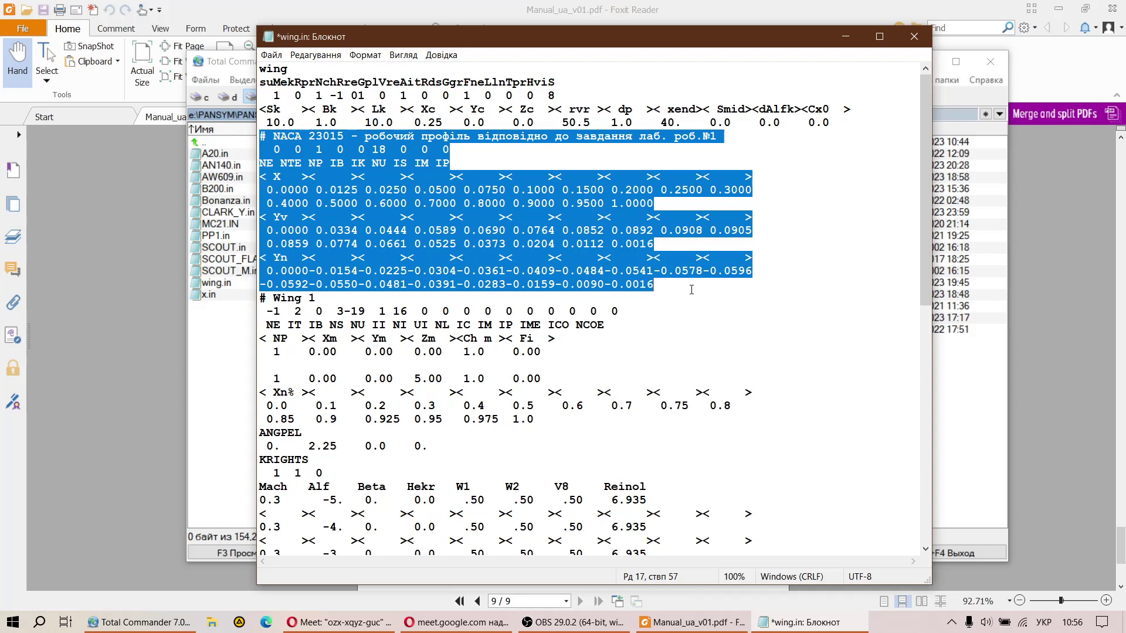
Open Аеродинаміка ЛА_ЛР_01+.doc from the 00 Аеродинаміка_ЛА folder via Total Commander and highlight the variant 9 airfoil in Table Д1.1.
click(223, 413)
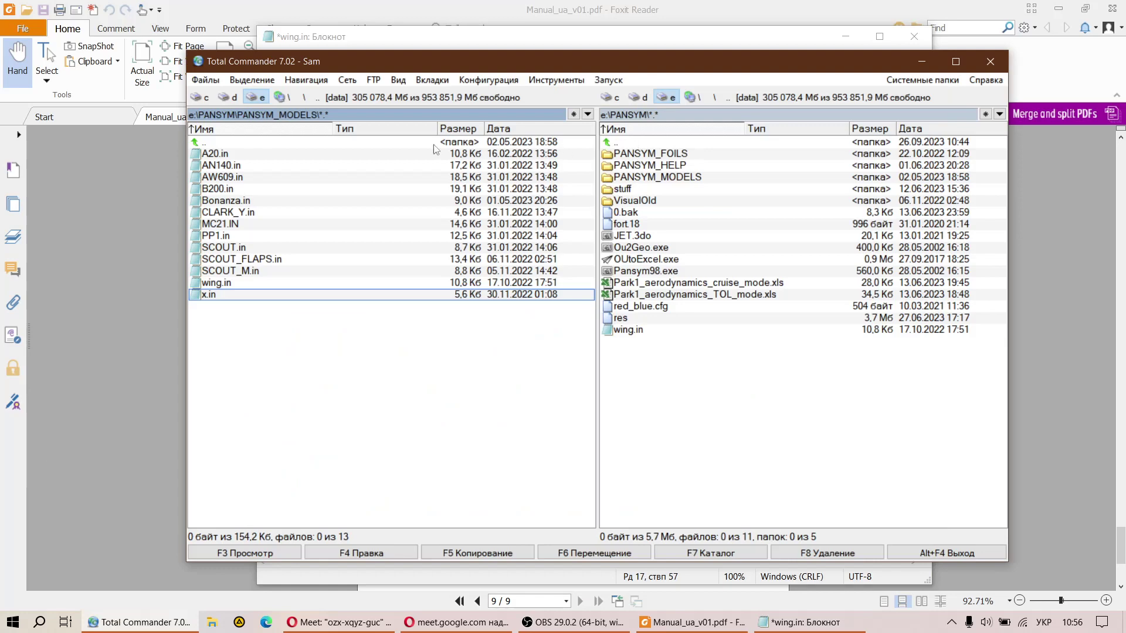
double_click(224, 143)
double_click(223, 142)
click(223, 142)
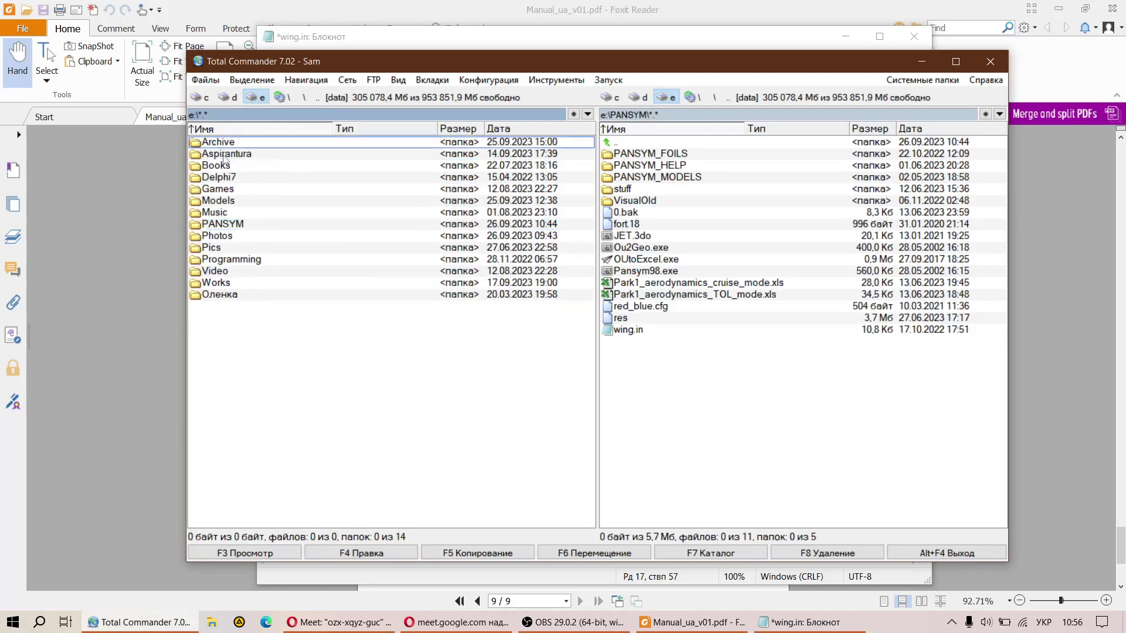
double_click(223, 155)
double_click(230, 155)
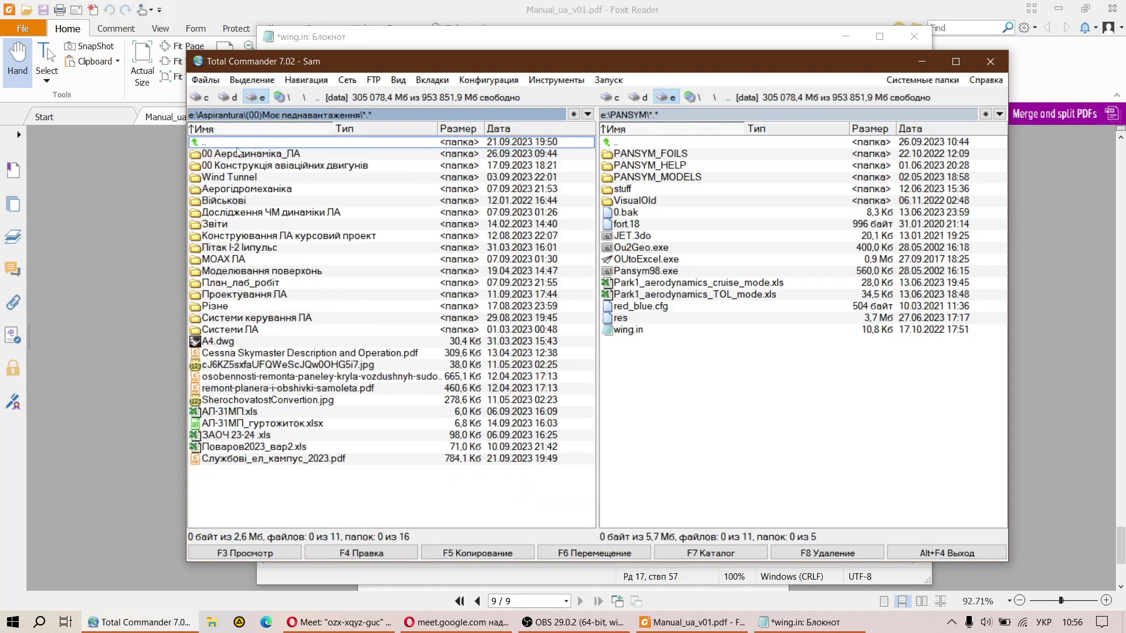
double_click(238, 153)
double_click(314, 237)
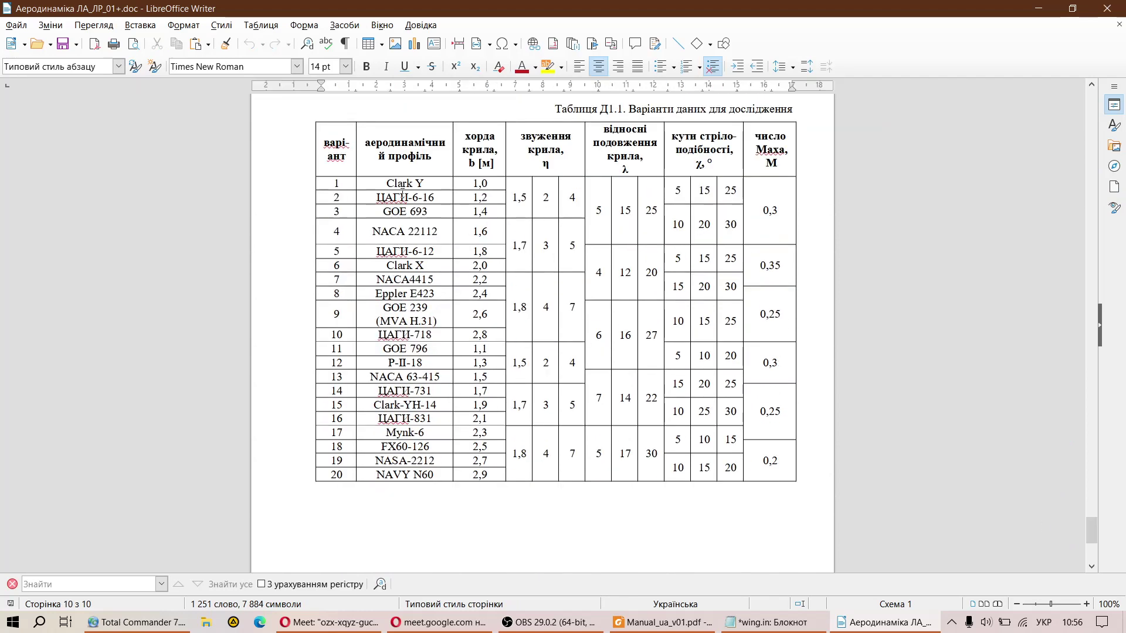
drag(382, 307, 439, 319)
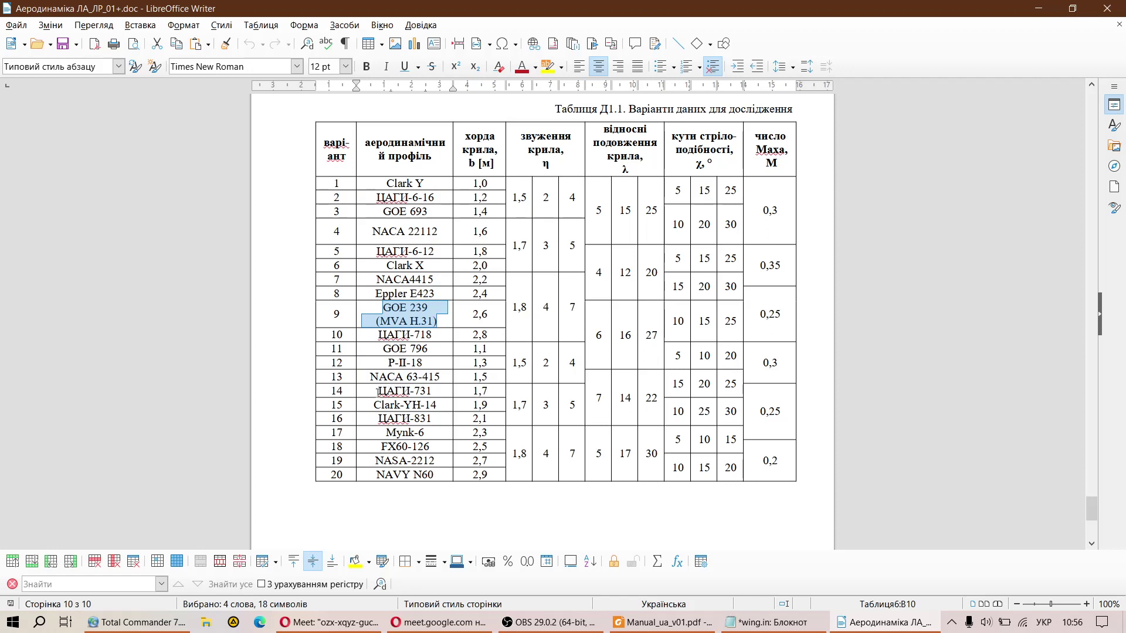
Highlight the variant 10 airfoil ЦАГІ-718 in Table Д1.1 and the whole airfoil column from Clark Y to NAVY N60.
click(406, 348)
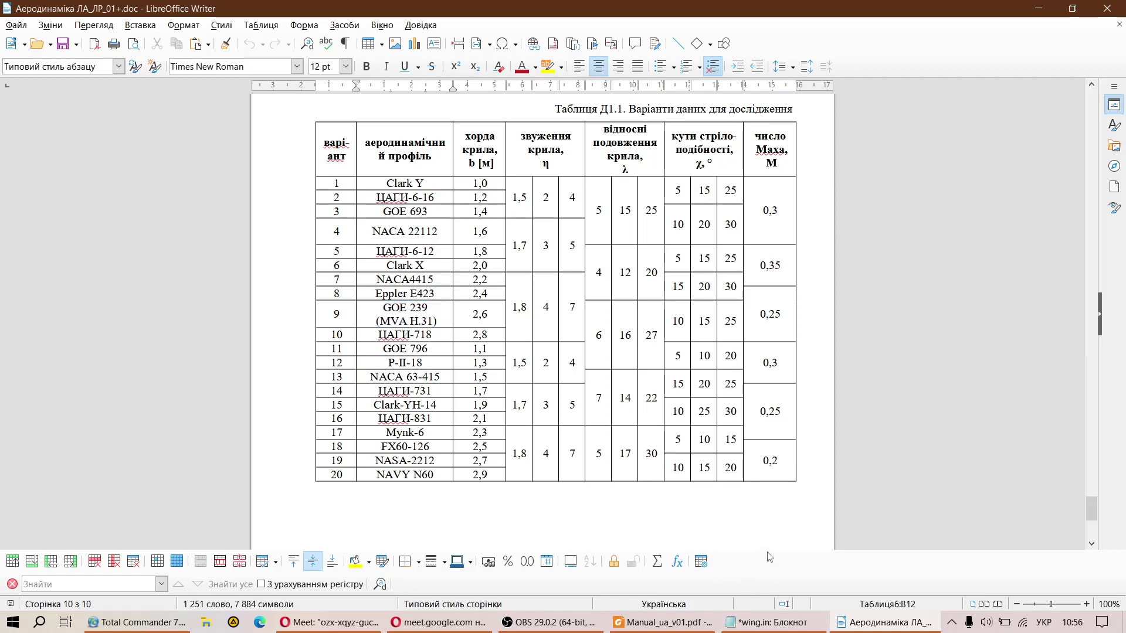
mouse_move(770, 629)
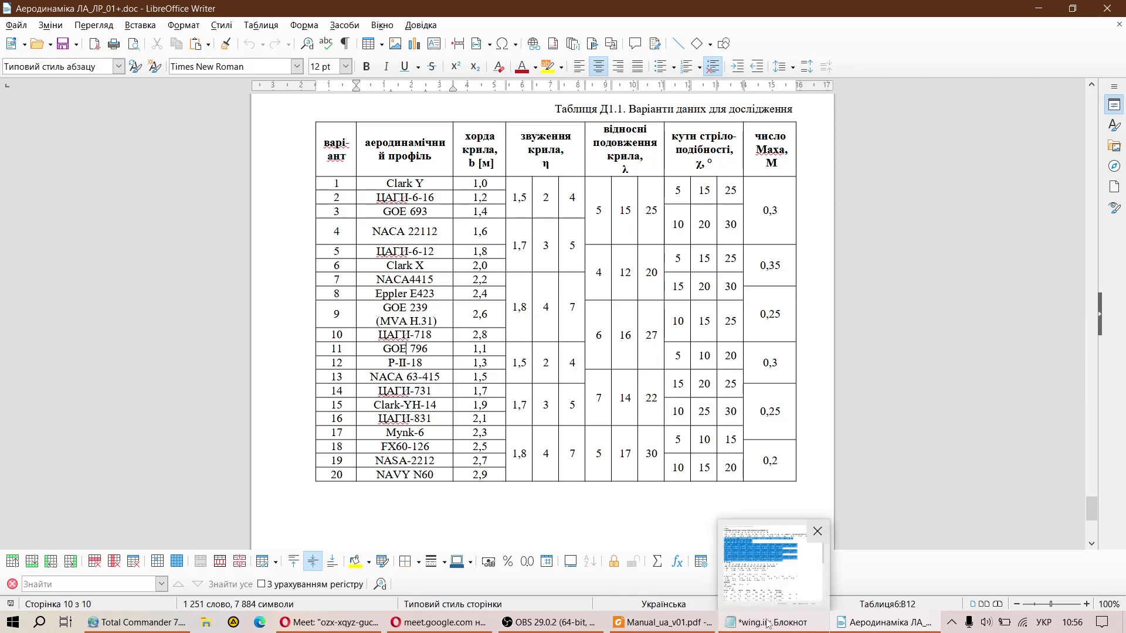
click(437, 448)
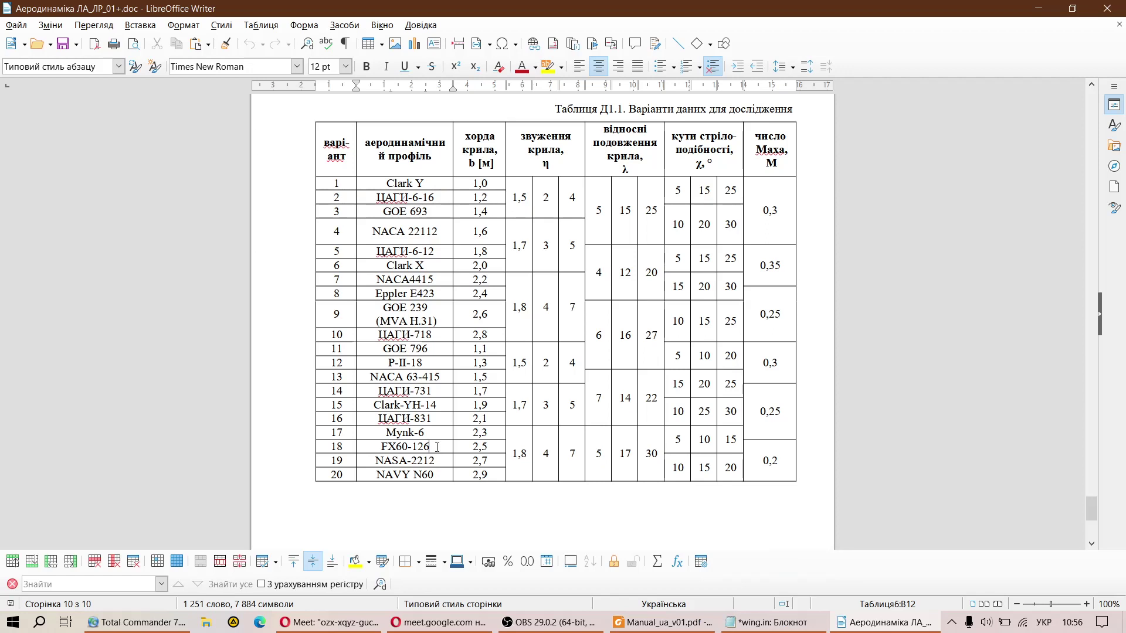
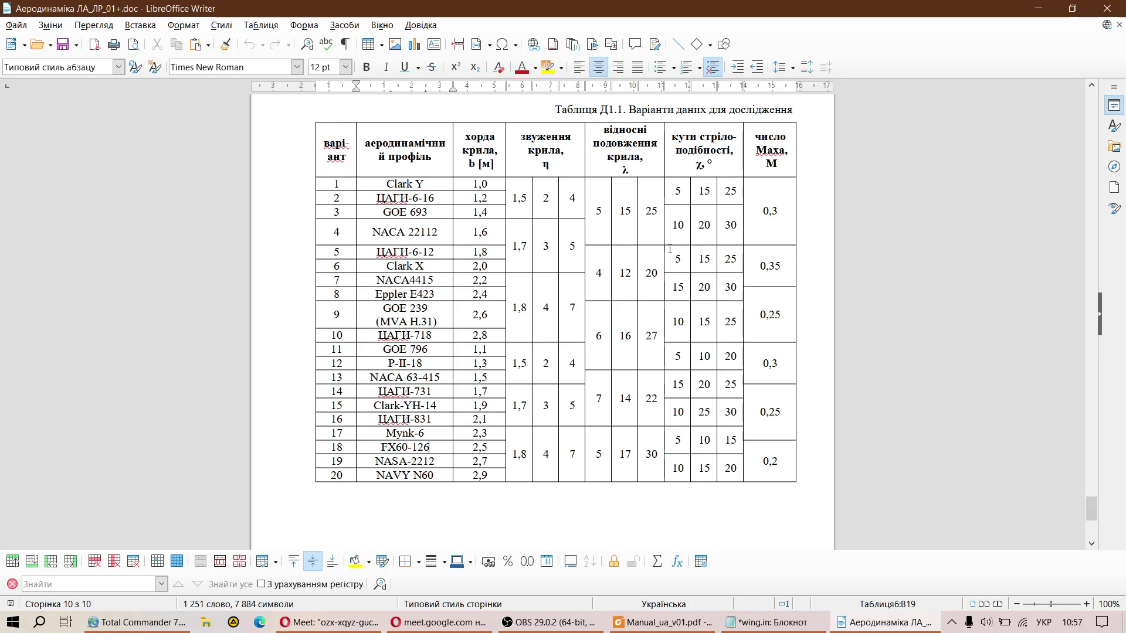
drag(432, 335, 371, 341)
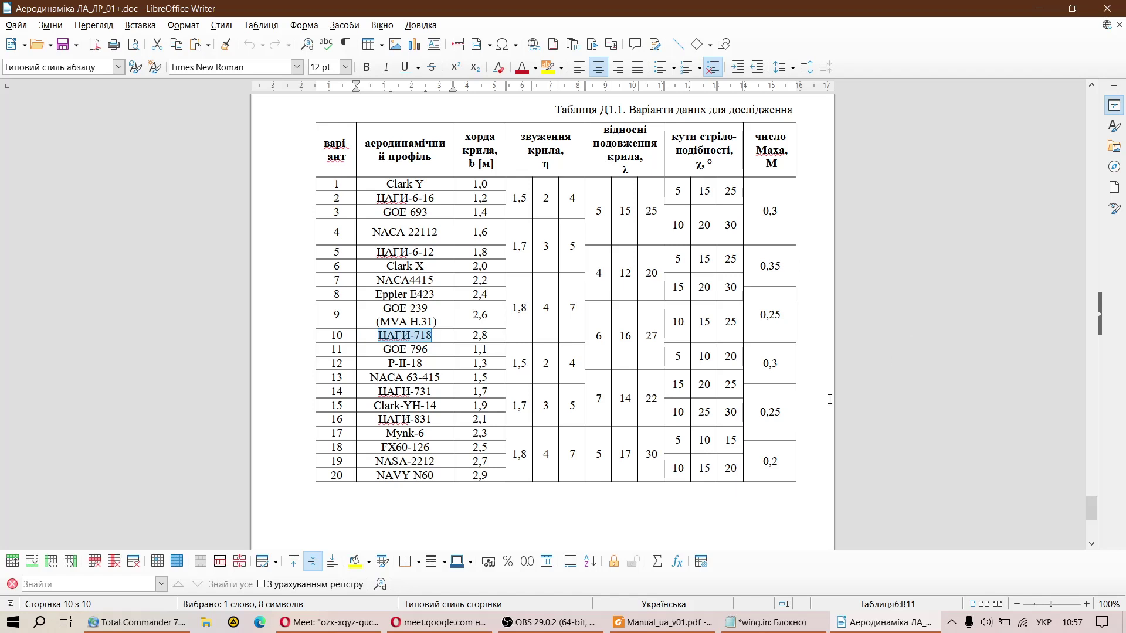
click(442, 318)
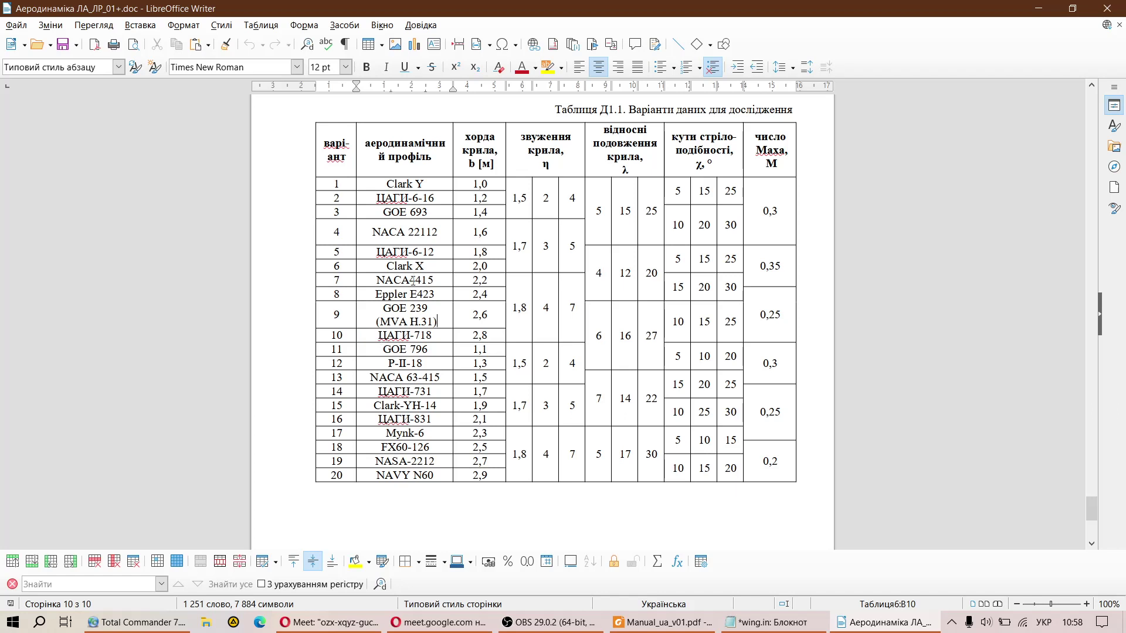
drag(389, 183, 441, 484)
click(441, 474)
Switch to wing.in in Notepad and highlight the NACA 23015 airfoil block again.
click(768, 622)
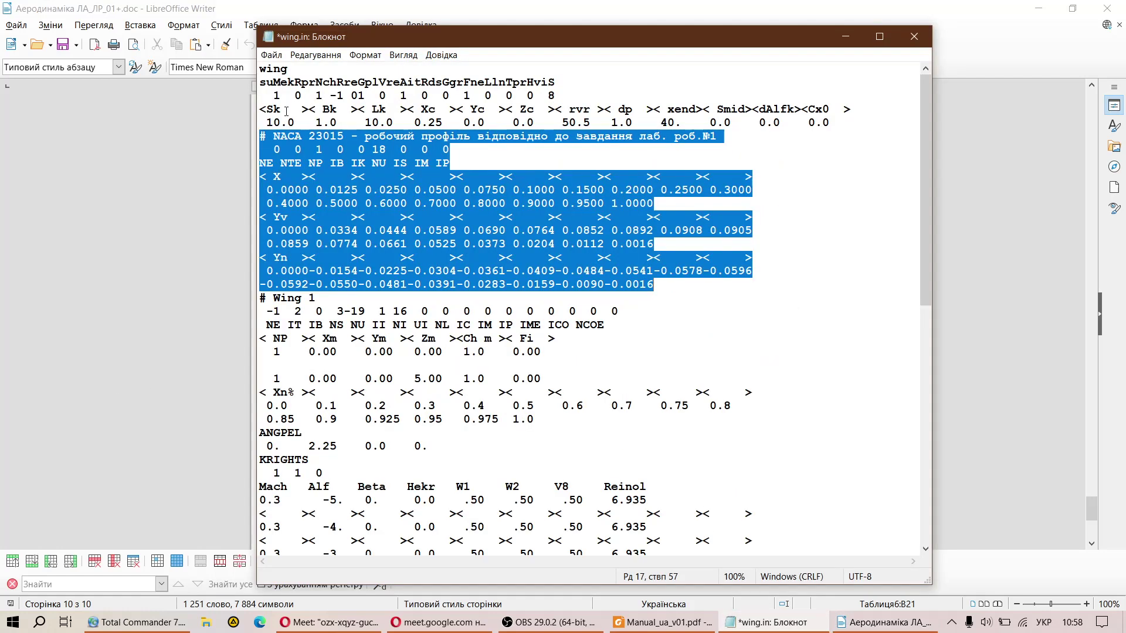
click(309, 163)
drag(259, 136, 675, 282)
Return to the assignment document and highlight the variant number placeholder in item 2.1.1 of section 2.
click(844, 624)
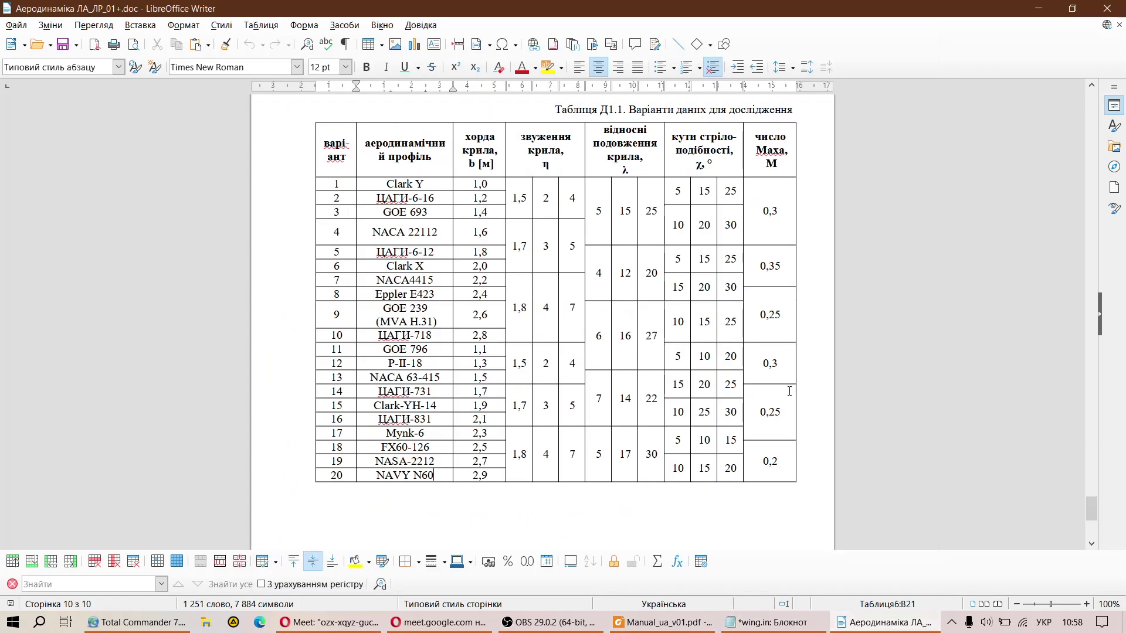
drag(1096, 512, 1043, 178)
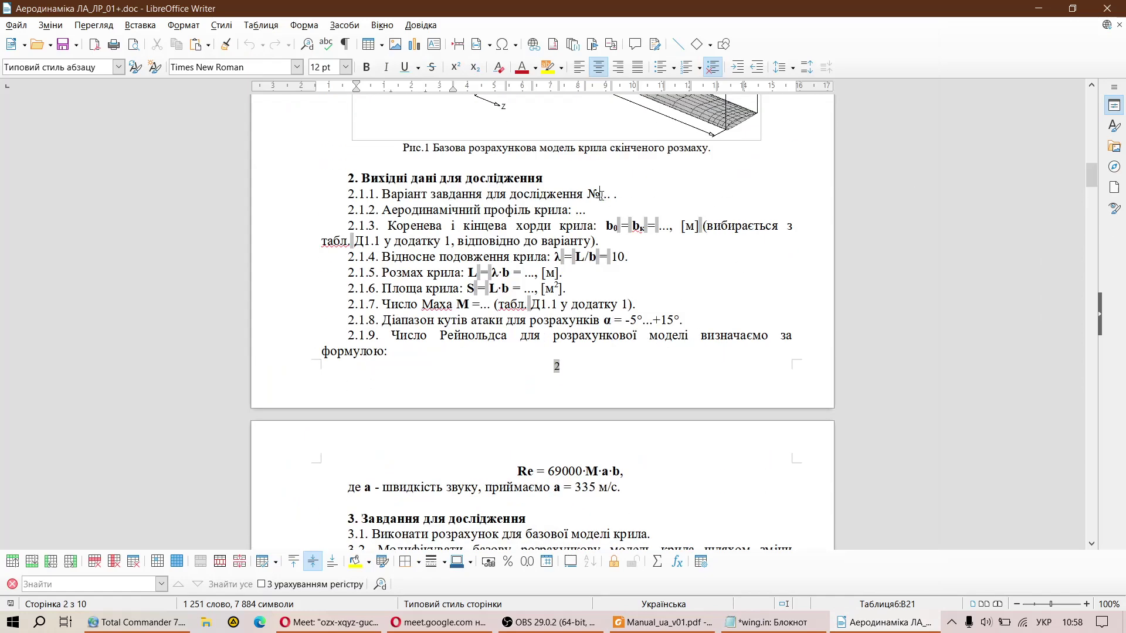
double_click(604, 194)
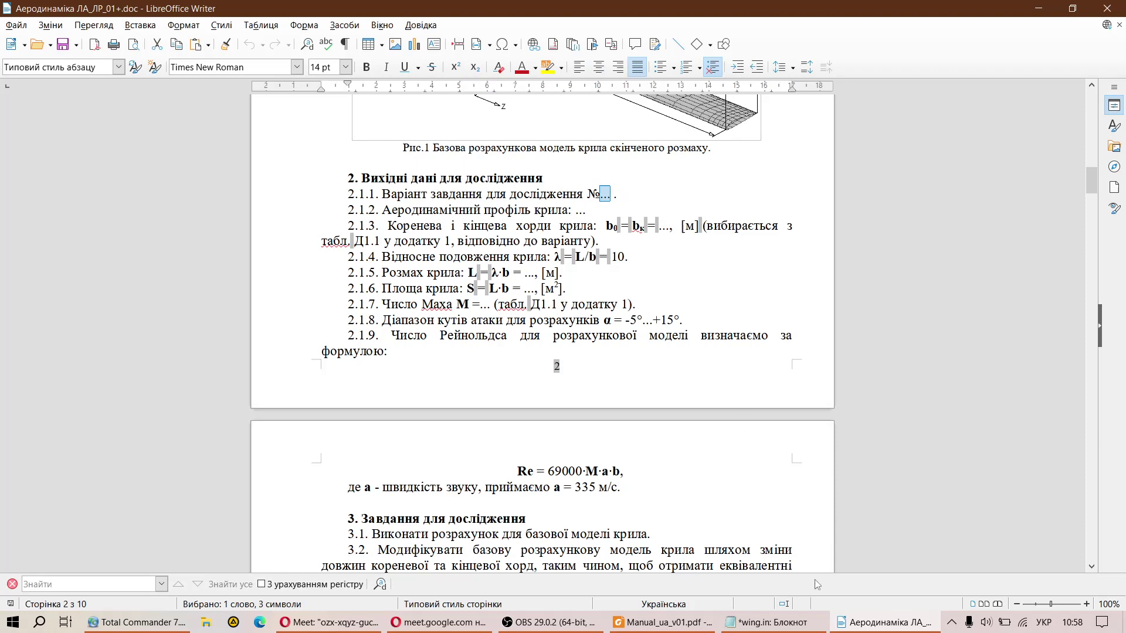
In wing.in, highlight the NACA 23015 block and check the NP values in both Wing 1 section rows and the airfoil block.
click(769, 622)
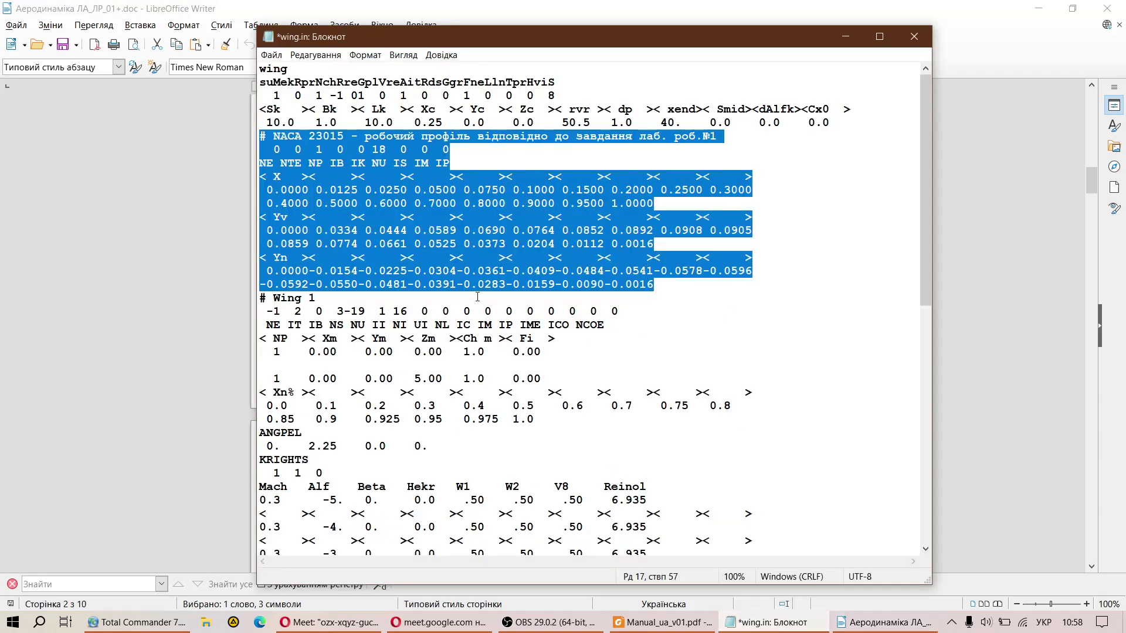
click(477, 297)
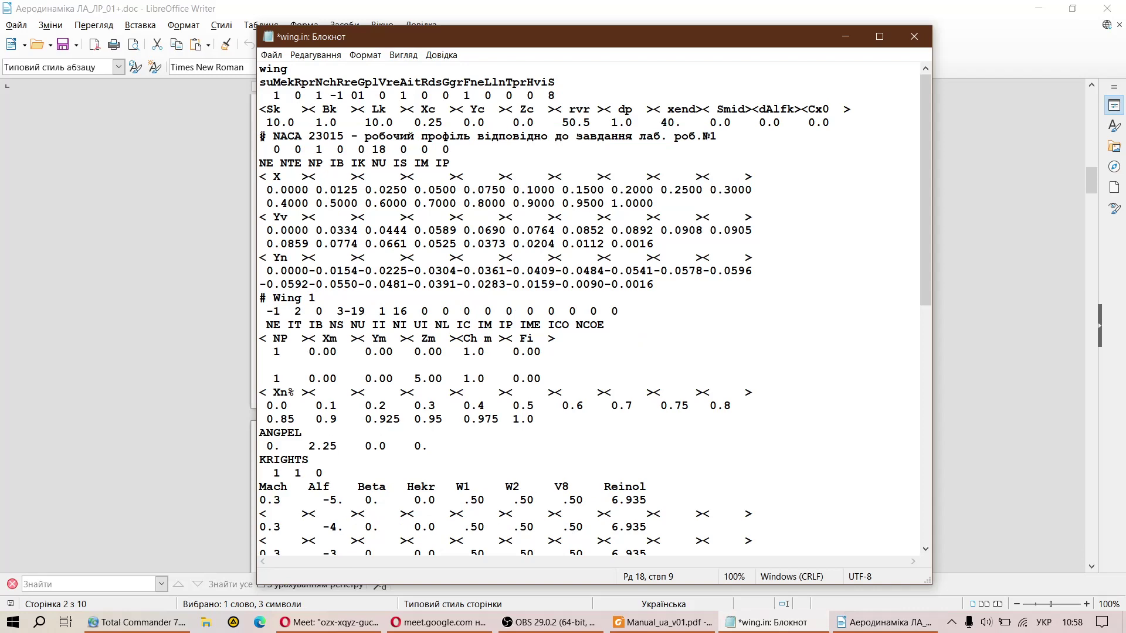
drag(260, 136, 701, 281)
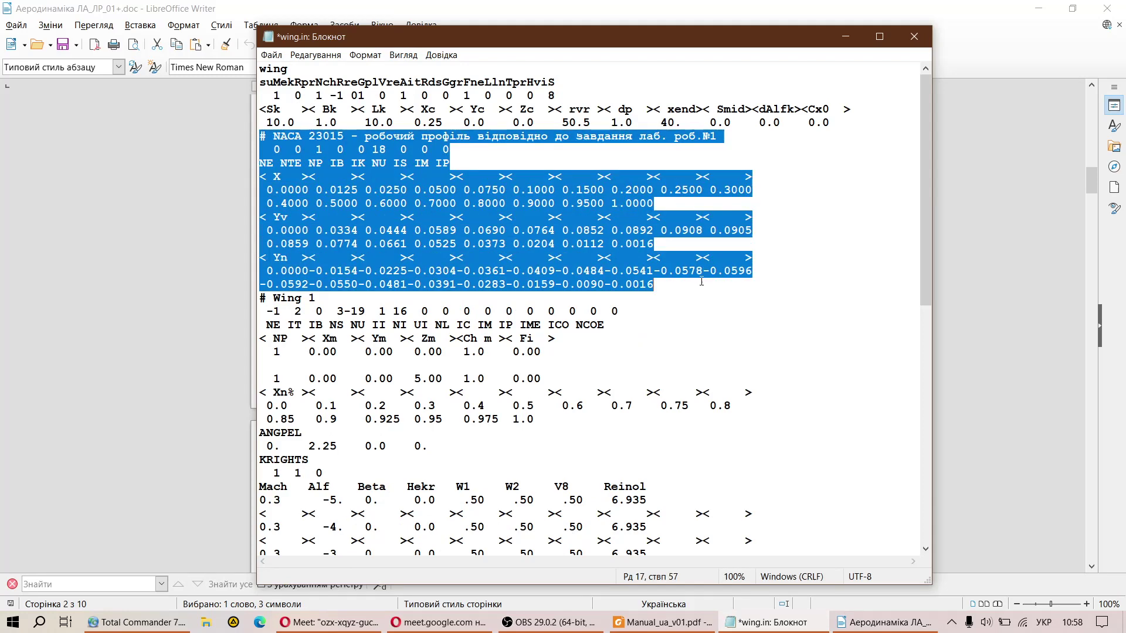
click(277, 351)
double_click(277, 351)
double_click(277, 378)
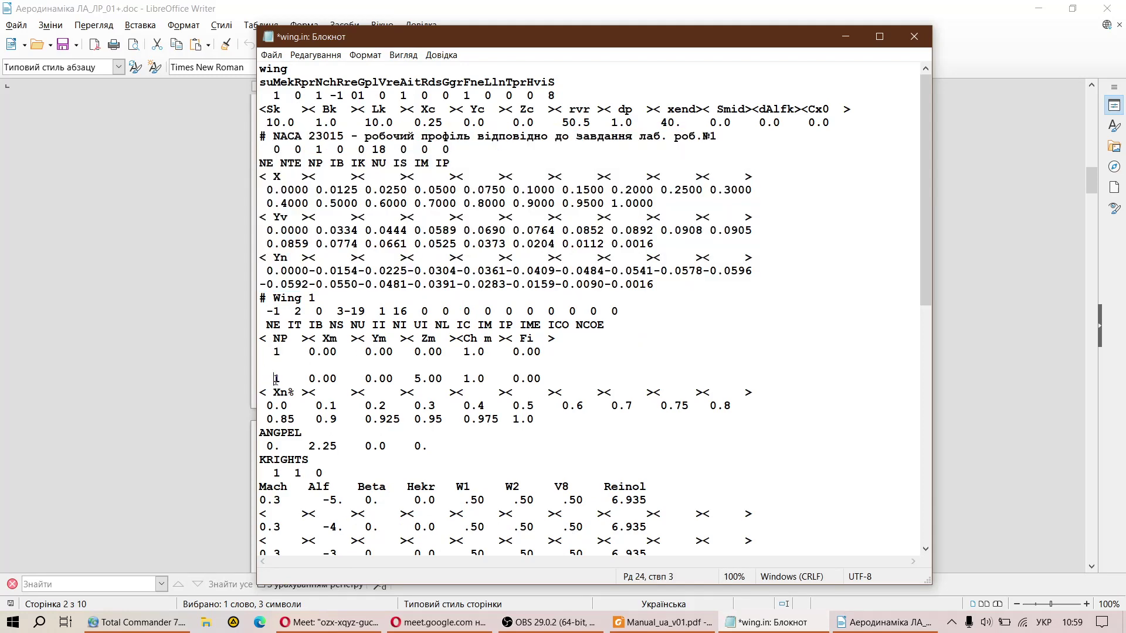
double_click(318, 150)
Save and close wing.in, reopen it from the PANSYM folder in Total Commander to check its control parameters, and close it.
click(913, 37)
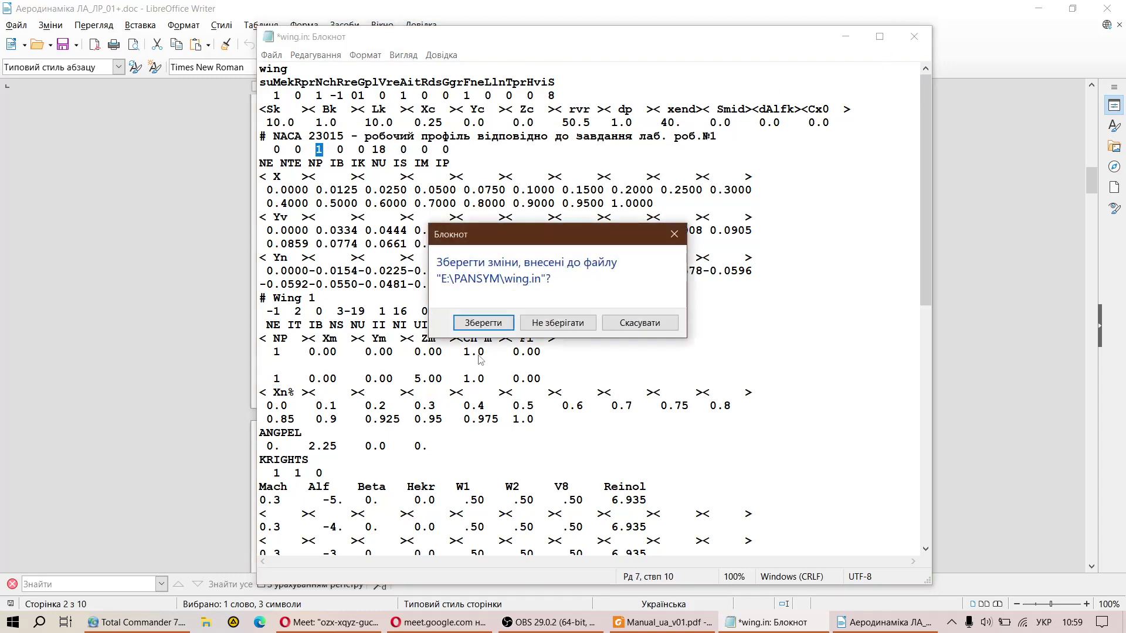
click(483, 323)
click(139, 622)
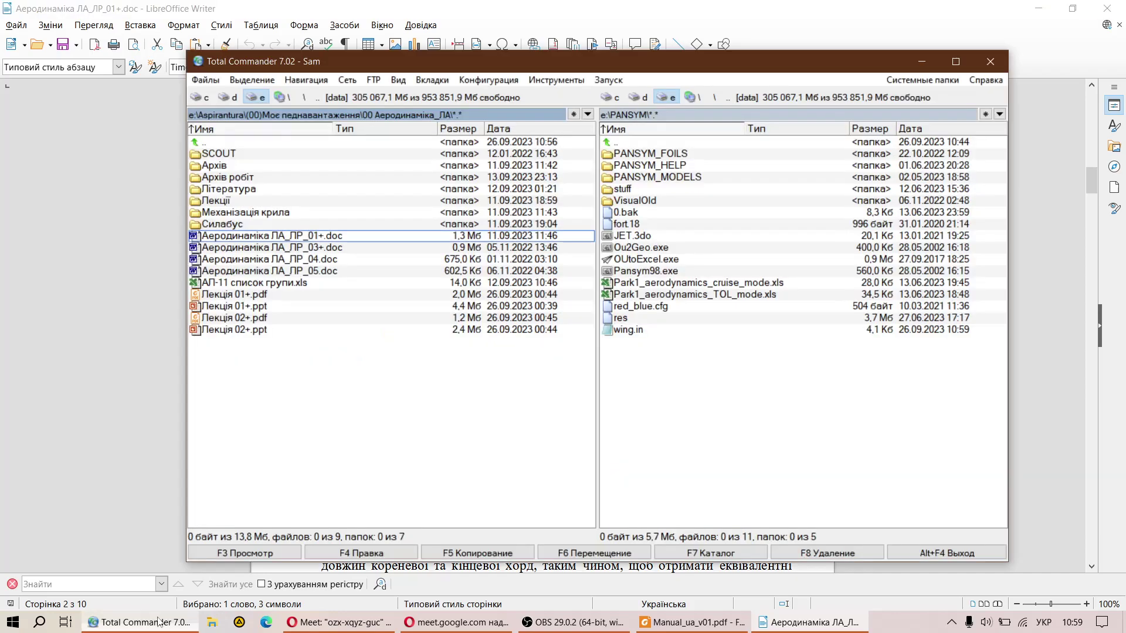
double_click(629, 331)
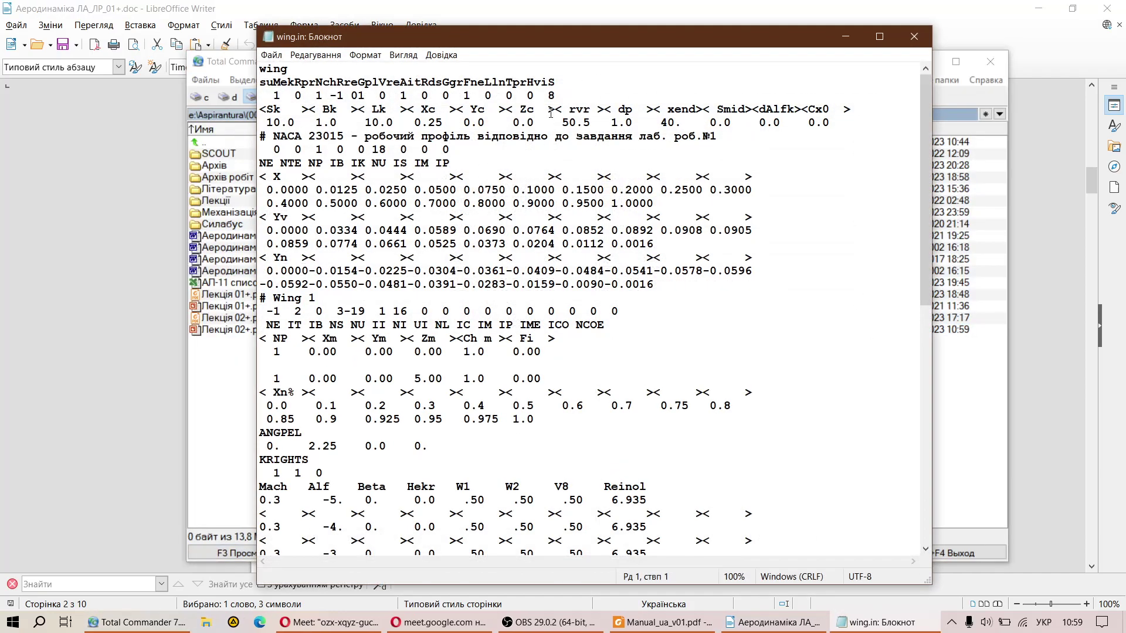
mouse_move(351, 95)
mouse_down()
mouse_move(372, 96)
mouse_move(362, 95)
mouse_up()
click(913, 36)
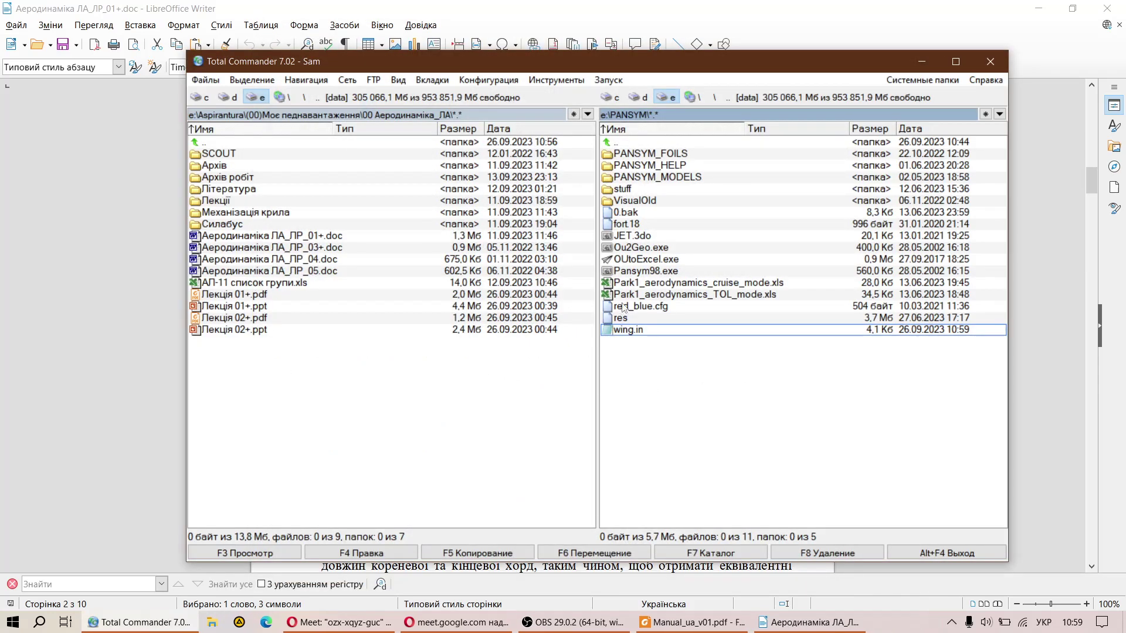
Run the Pansym98.exe calculation from the PANSYM folder with the input file name wing.
click(643, 273)
double_click(643, 276)
text(щшт)
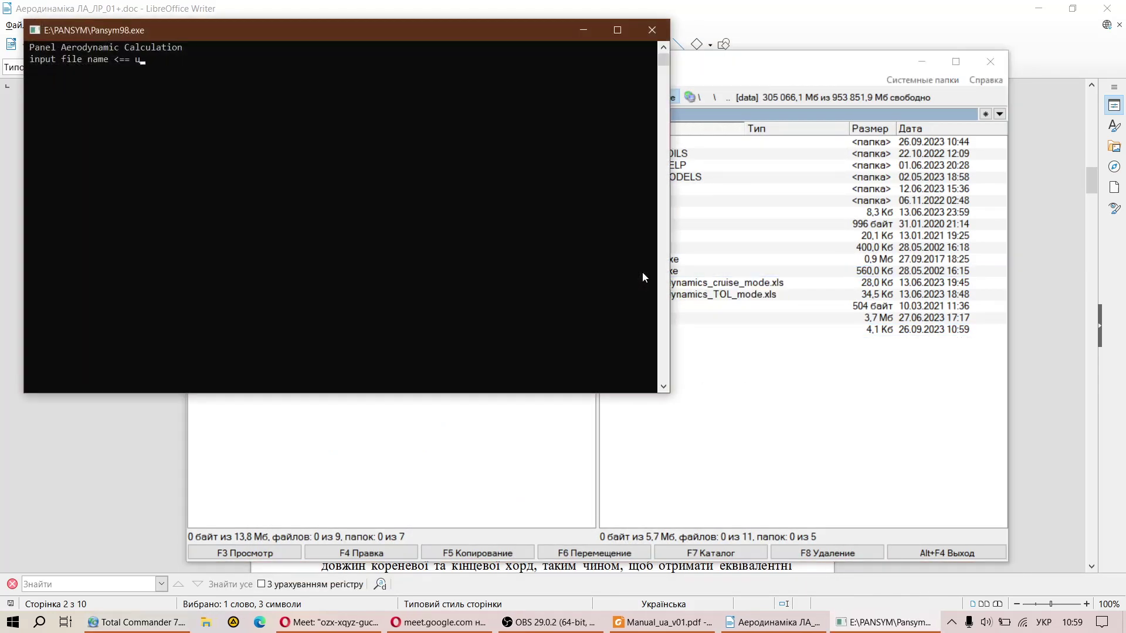
text(п)
key(BackSpace)
key(BackSpace)
key(BackSpace)
key(BackSpace)
key(alt+shift)
key(alt+shift)
text(wing)
key(Return)
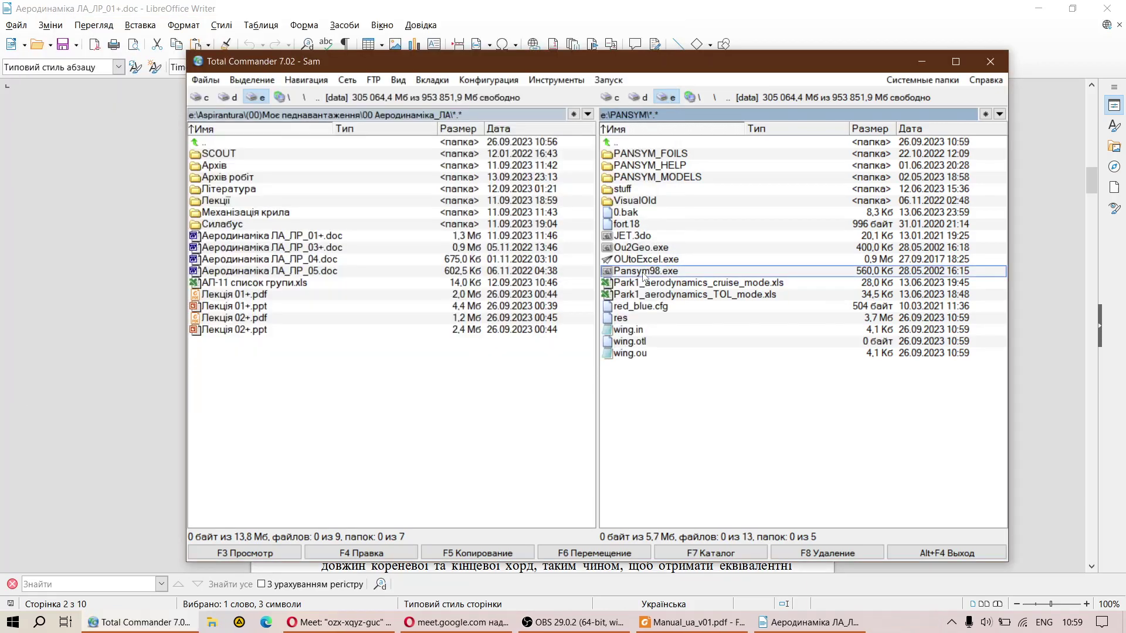
Open wing.in from the PANSYM folder, review its contents, and close it without changes.
double_click(646, 332)
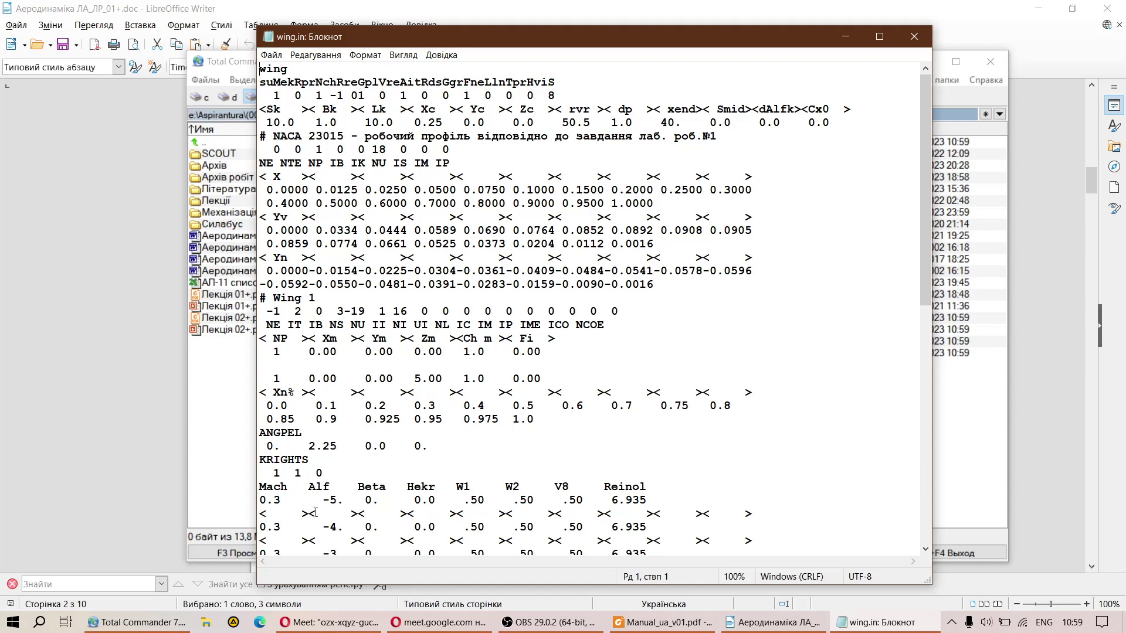
scroll(315, 513, down, 13)
scroll(341, 463, up, 13)
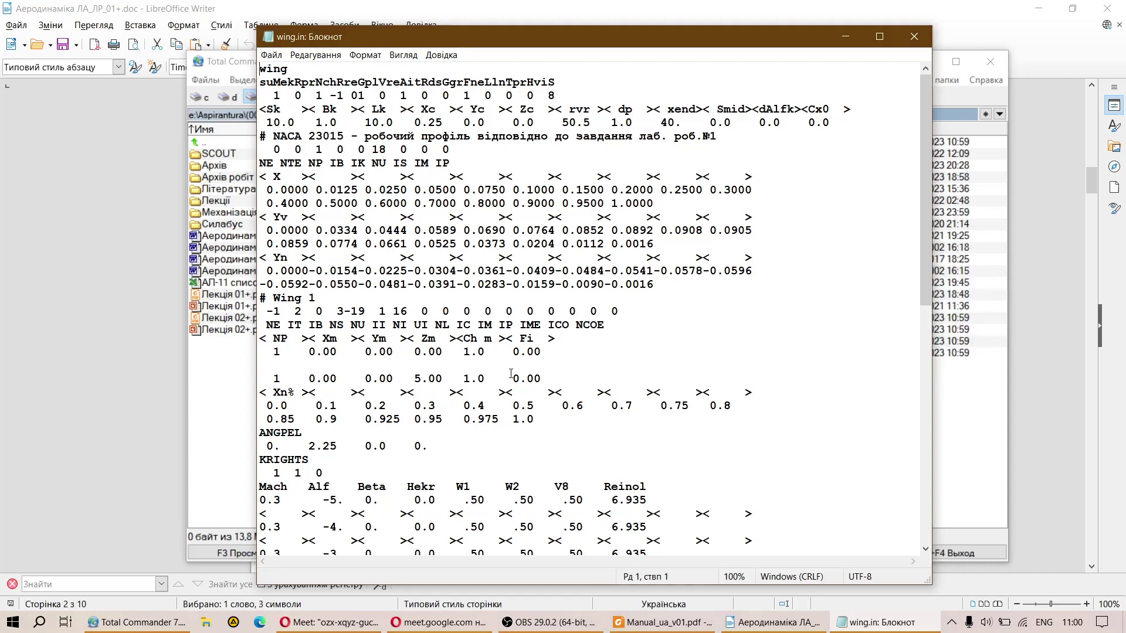
click(915, 37)
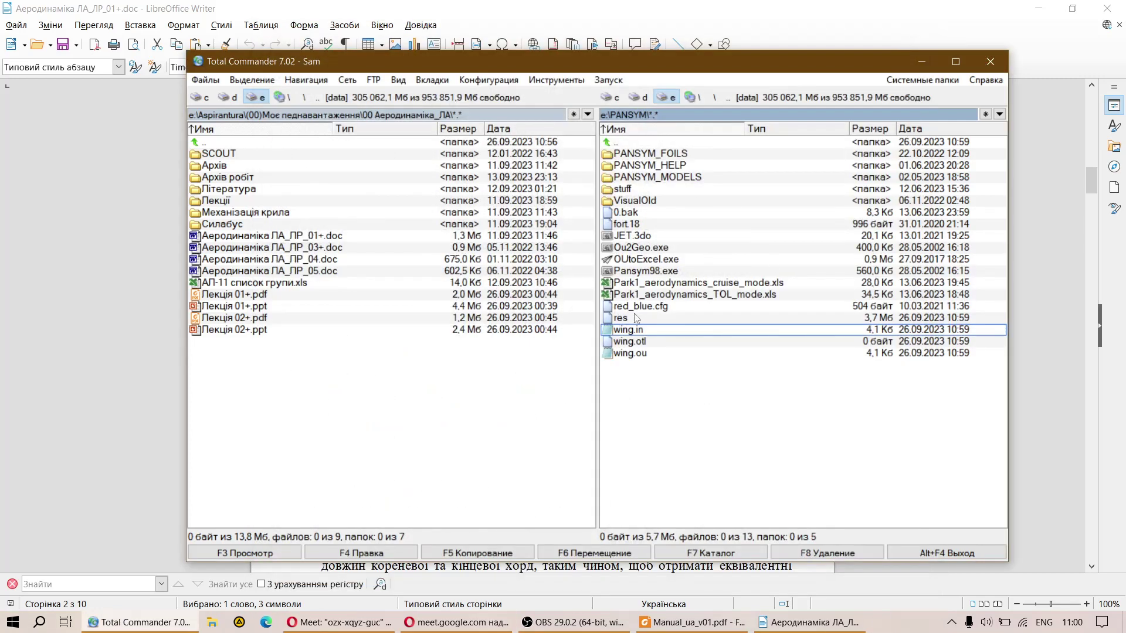
Rerun the Pansym98.exe calculation with the input file name wing.
click(651, 274)
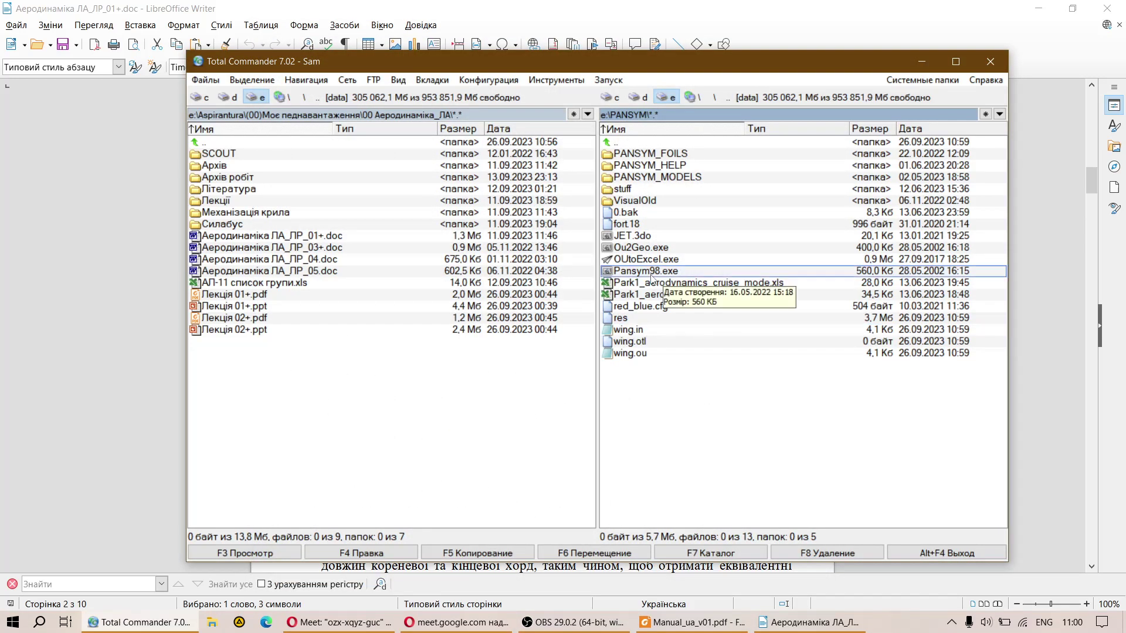
double_click(652, 274)
text(wing)
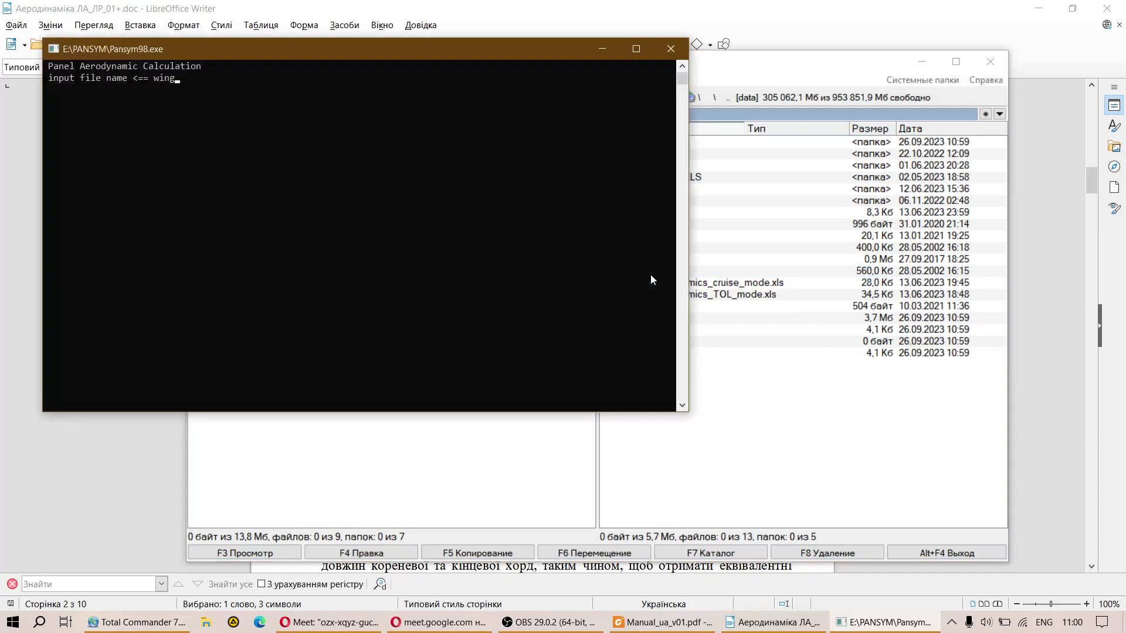
key(Return)
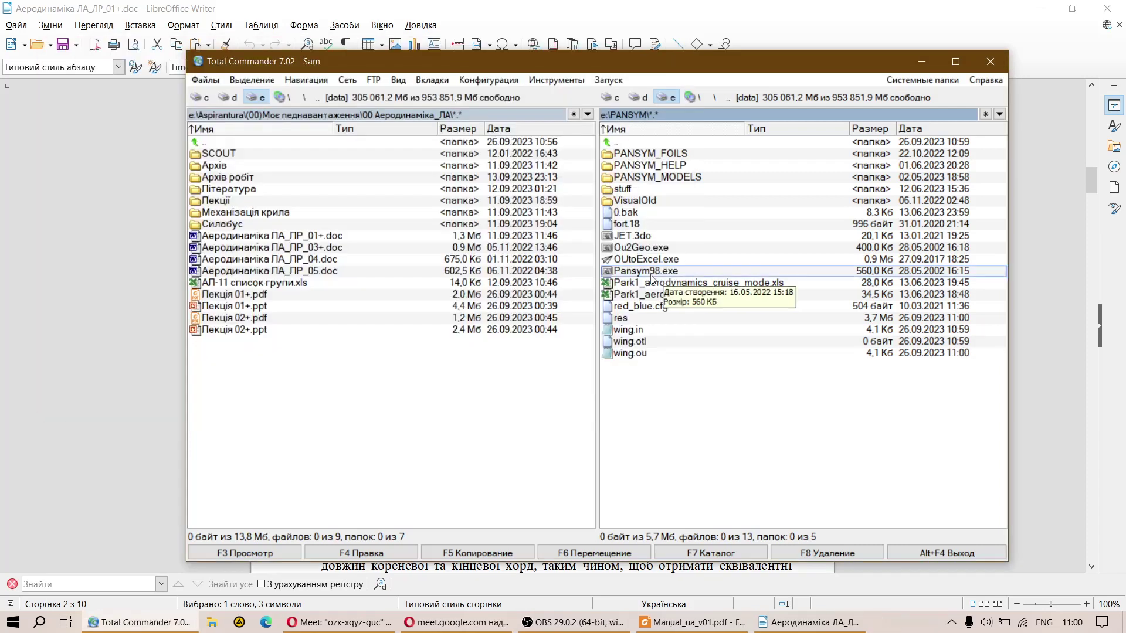
Run Ou2Geo.exe from the PANSYM folder with the input file name wing.ou.
double_click(658, 249)
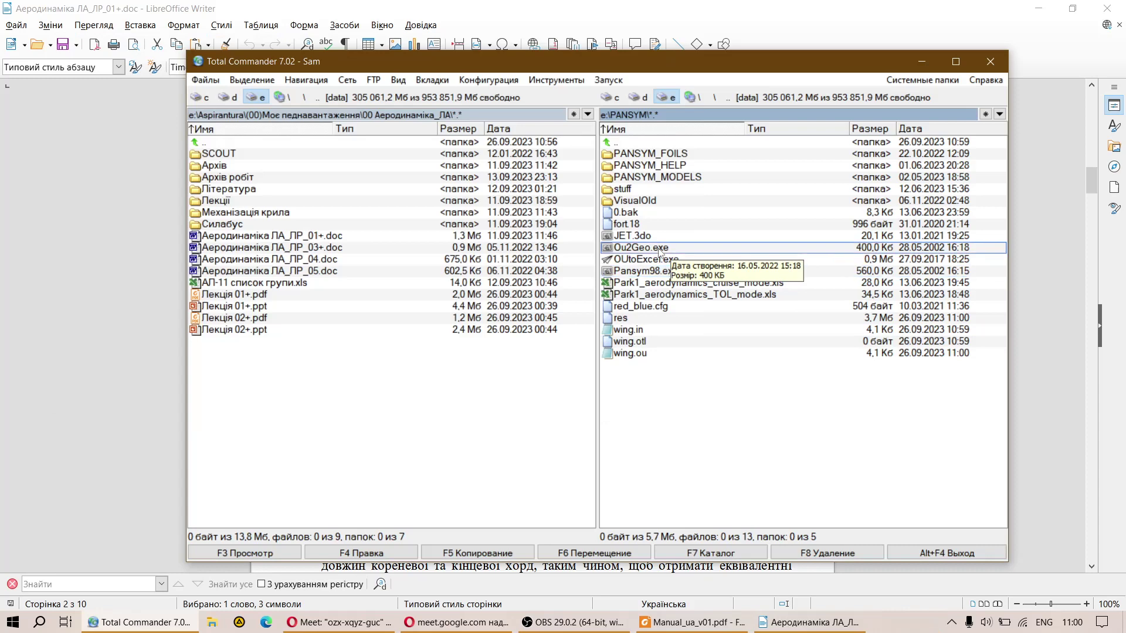
text(wing)
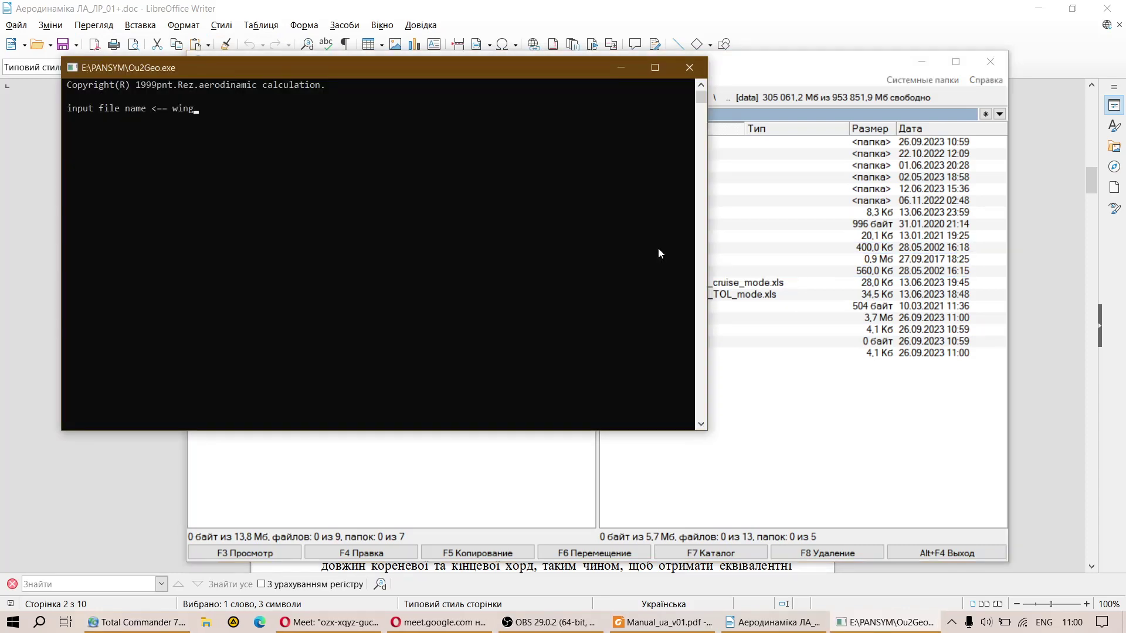
text(.ou)
key(Return)
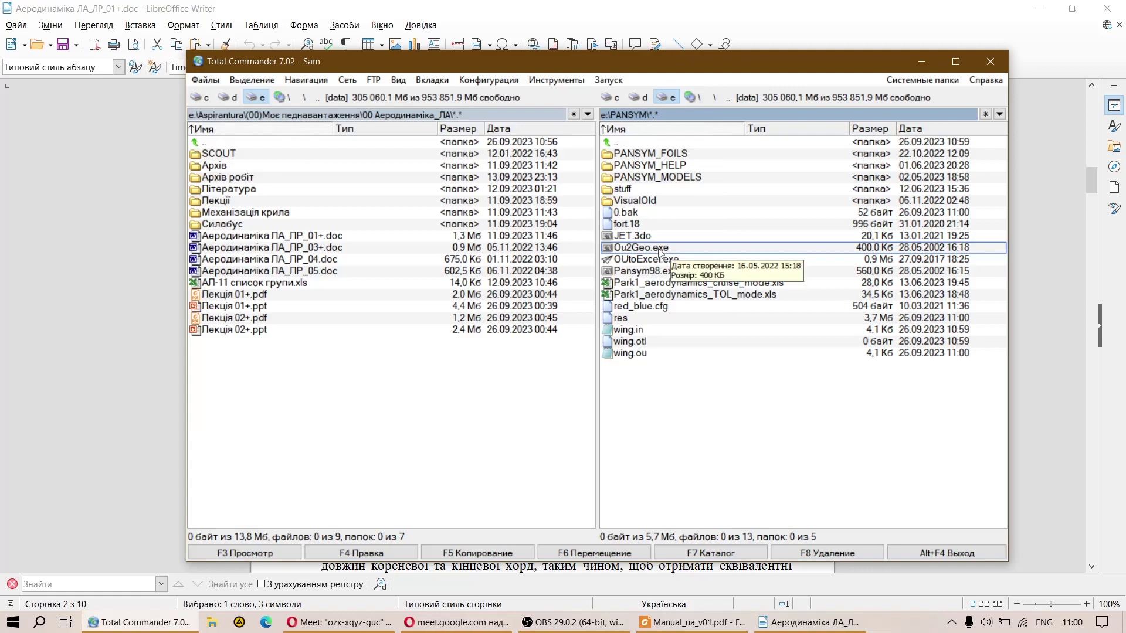
Set NS in the Wing 1 block of wing.in to 2, then save and close the file.
double_click(634, 330)
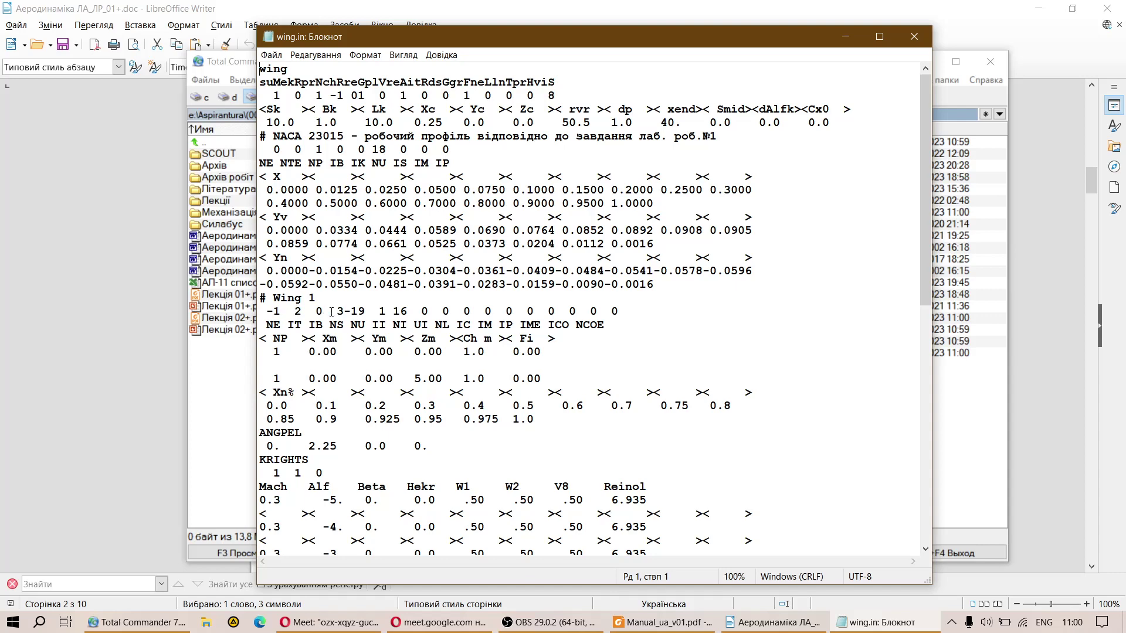
drag(337, 311, 346, 314)
text(2)
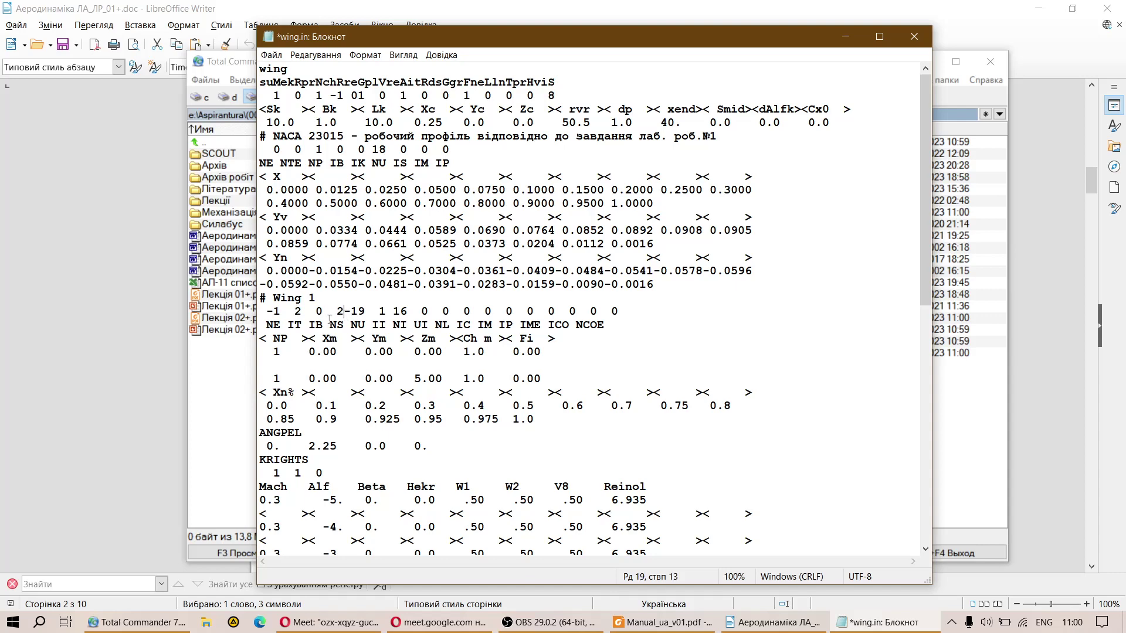
key(shift+Left)
click(338, 324)
click(344, 312)
click(912, 38)
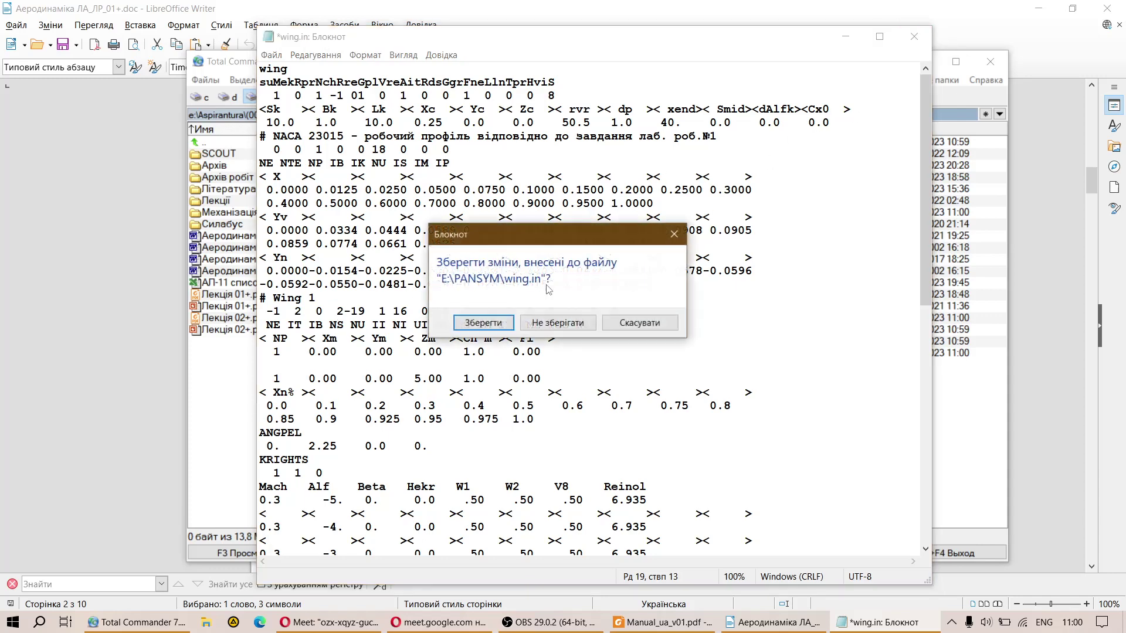
click(482, 324)
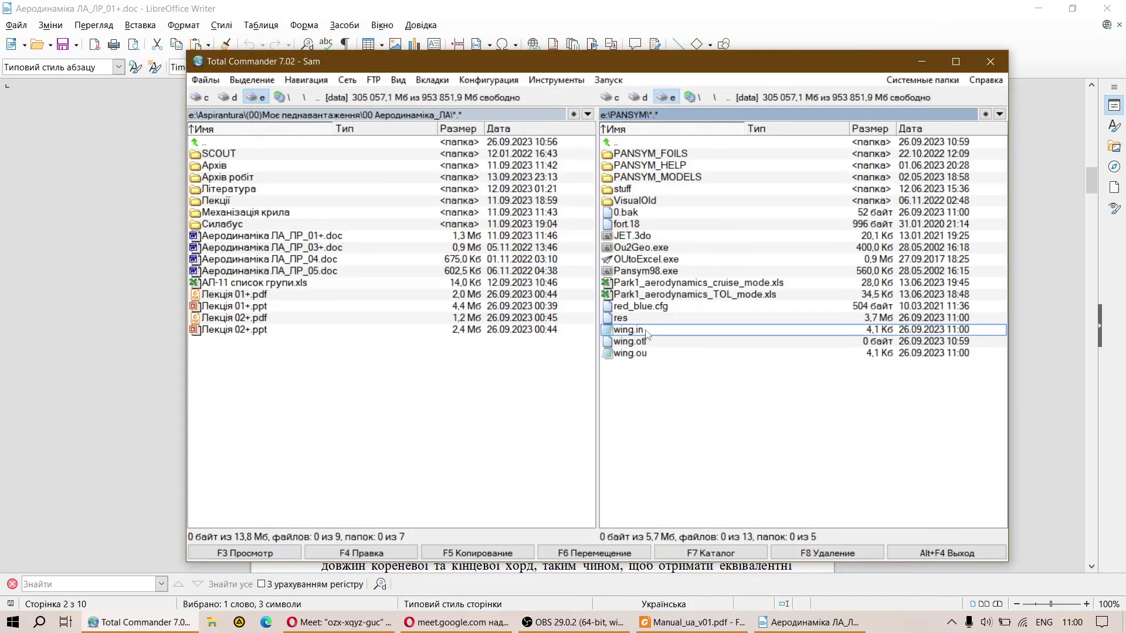
Run the Pansym98.exe calculation on the updated wing.in, giving wing as the input file name.
double_click(651, 271)
text(wing)
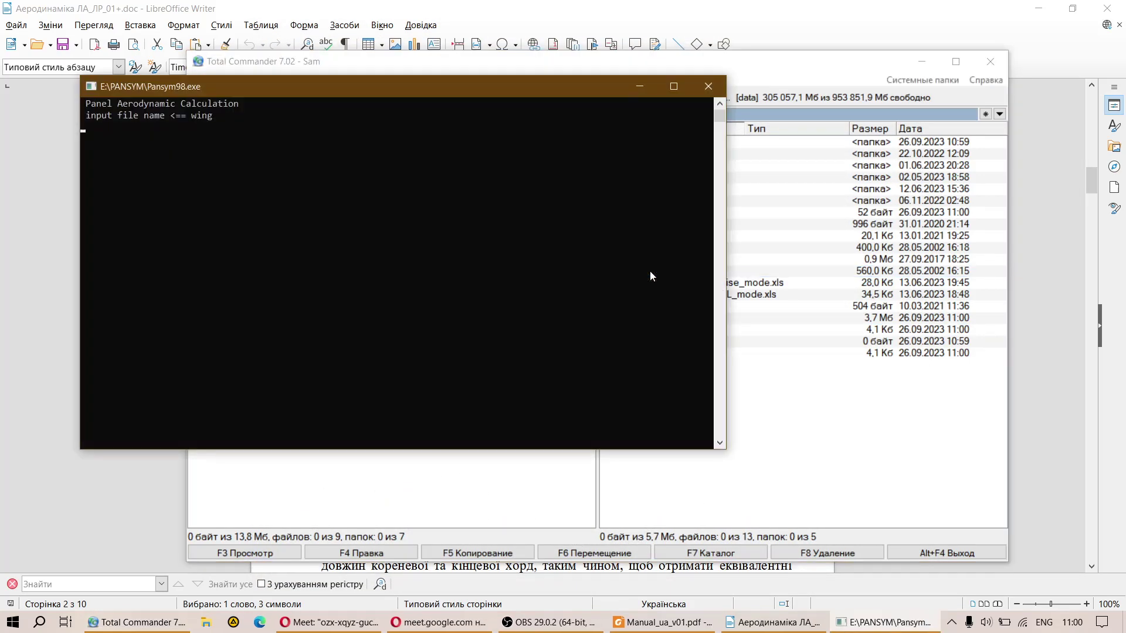
key(Return)
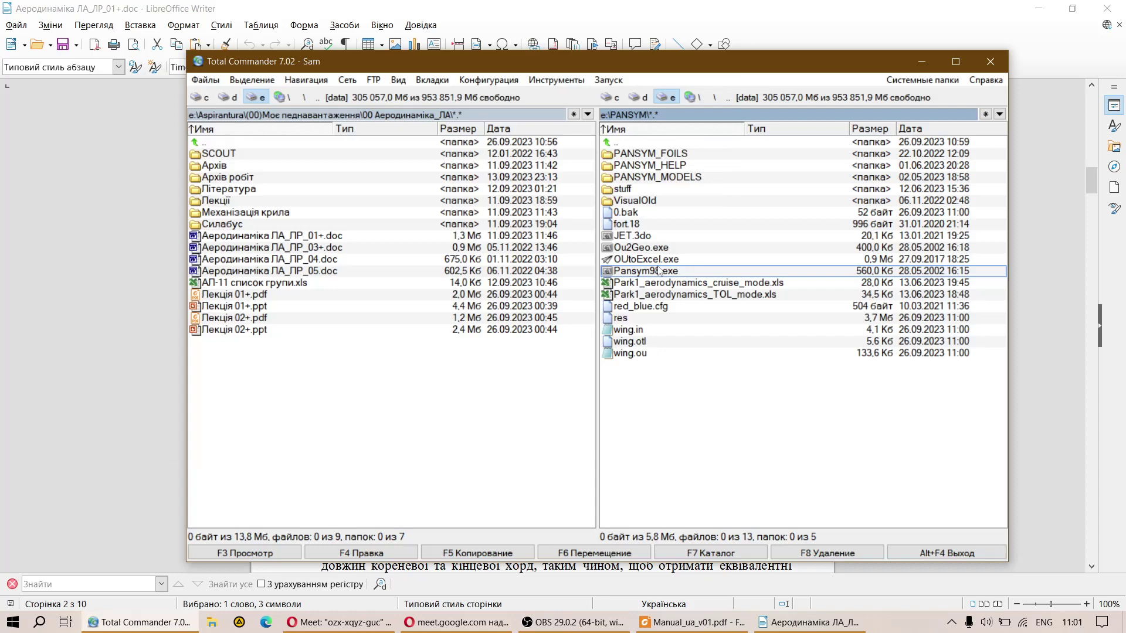
Run Ou2Geo.exe again on the recalculated results, giving wing.ou as the input file name.
double_click(649, 252)
text(wing.)
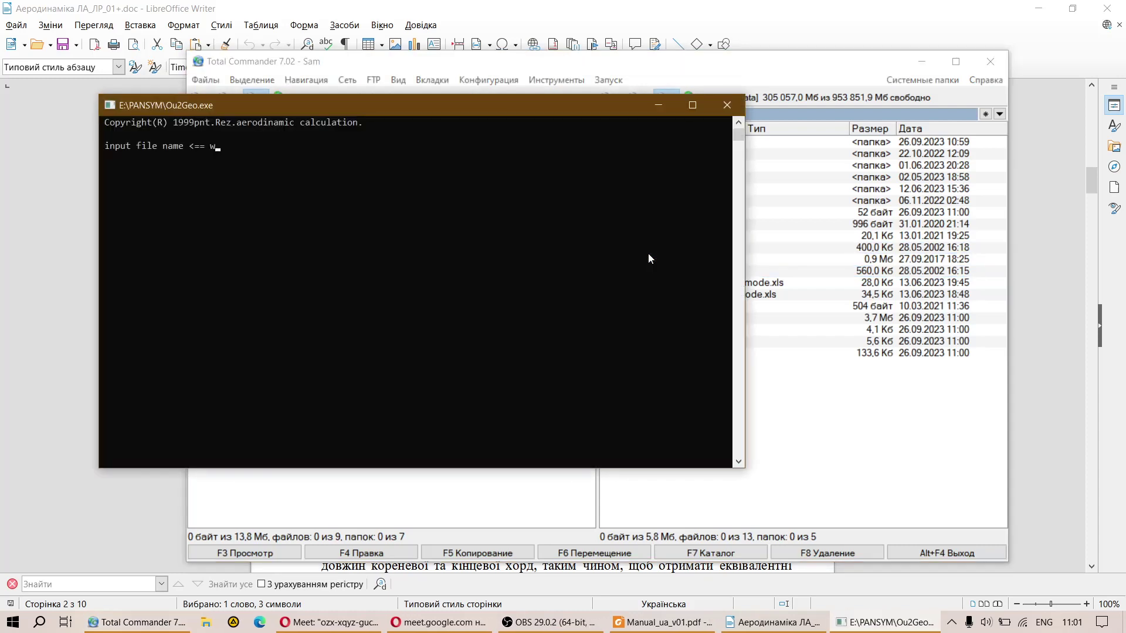
text(ou)
key(Return)
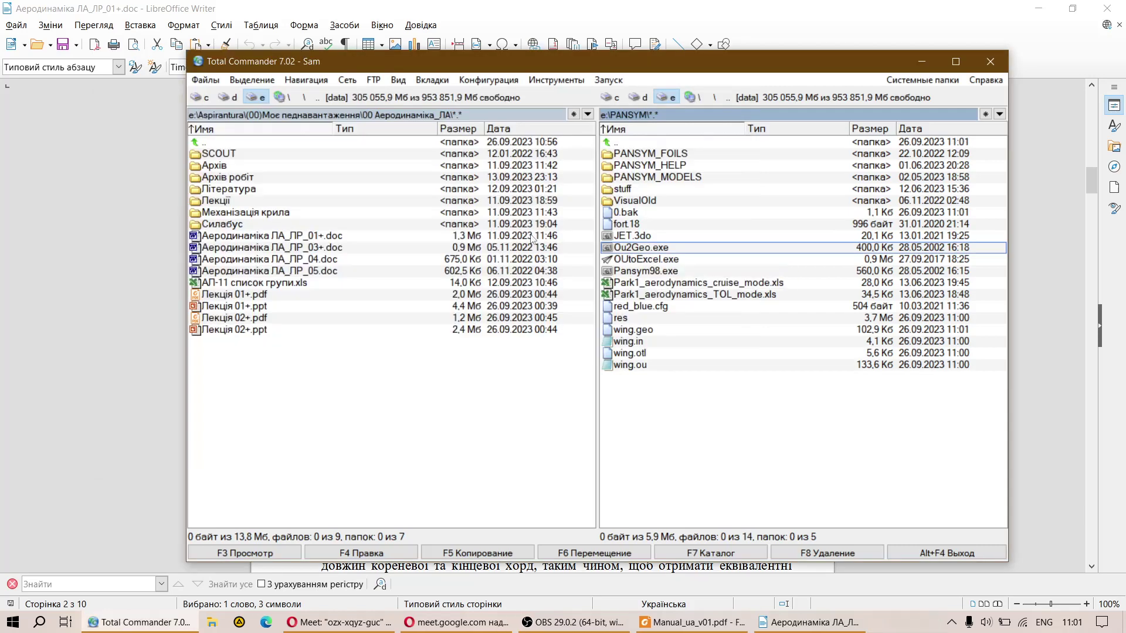
Launch Visual.exe from the VisualOld folder and enlarge its graphics window to fill the workspace.
double_click(632, 200)
double_click(644, 269)
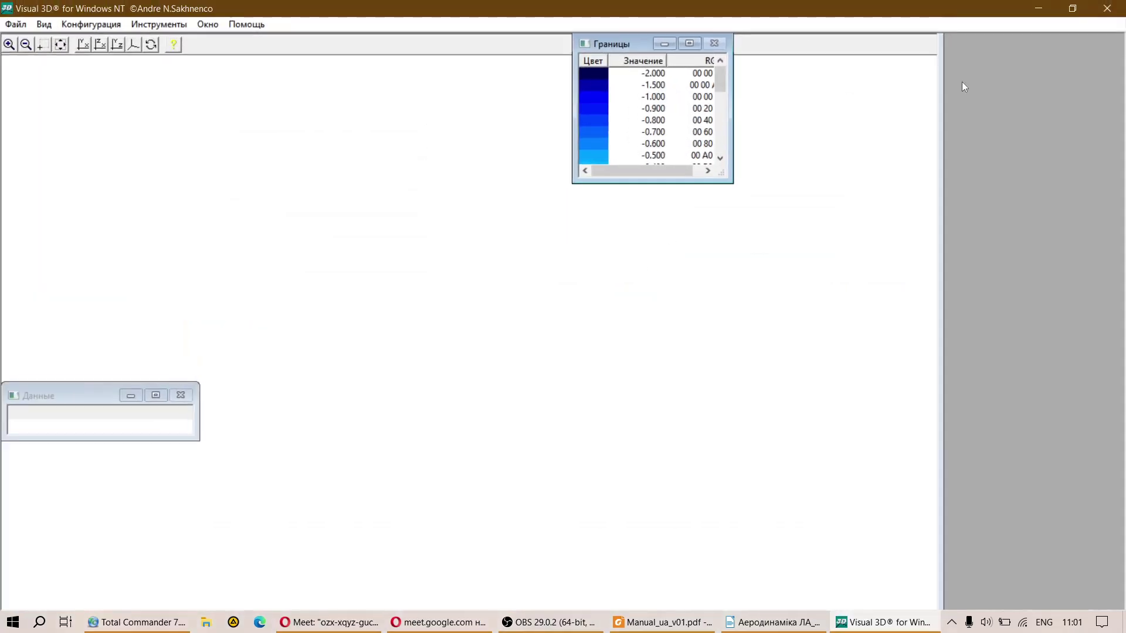
double_click(59, 7)
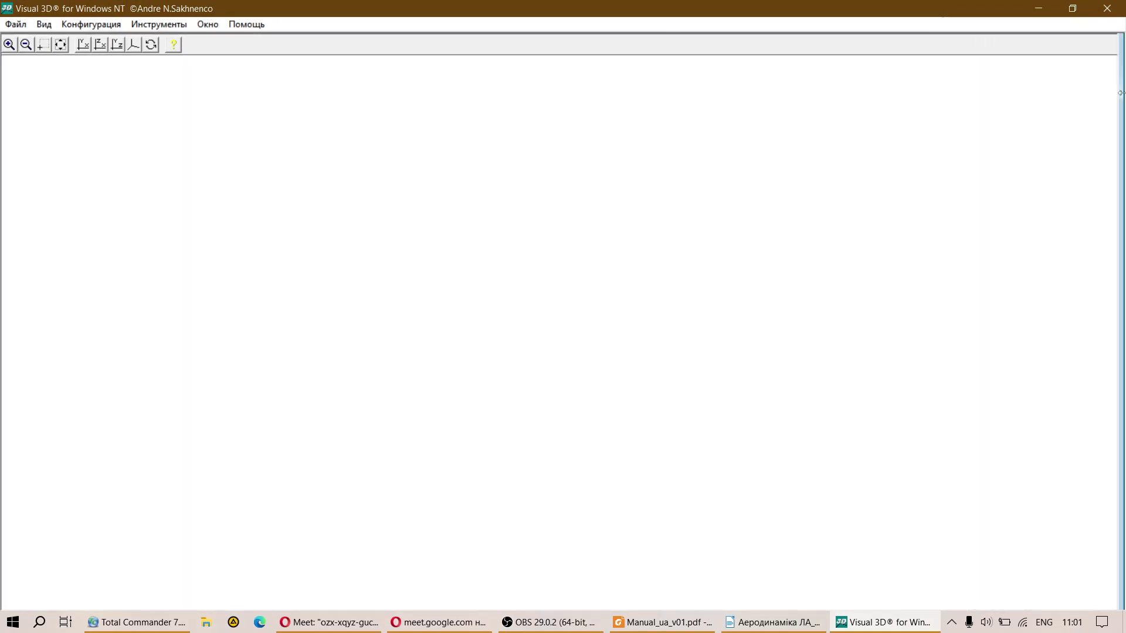
Open the wing.geo geometry file from the PANSYM folder in Visual 3D.
click(16, 24)
click(36, 41)
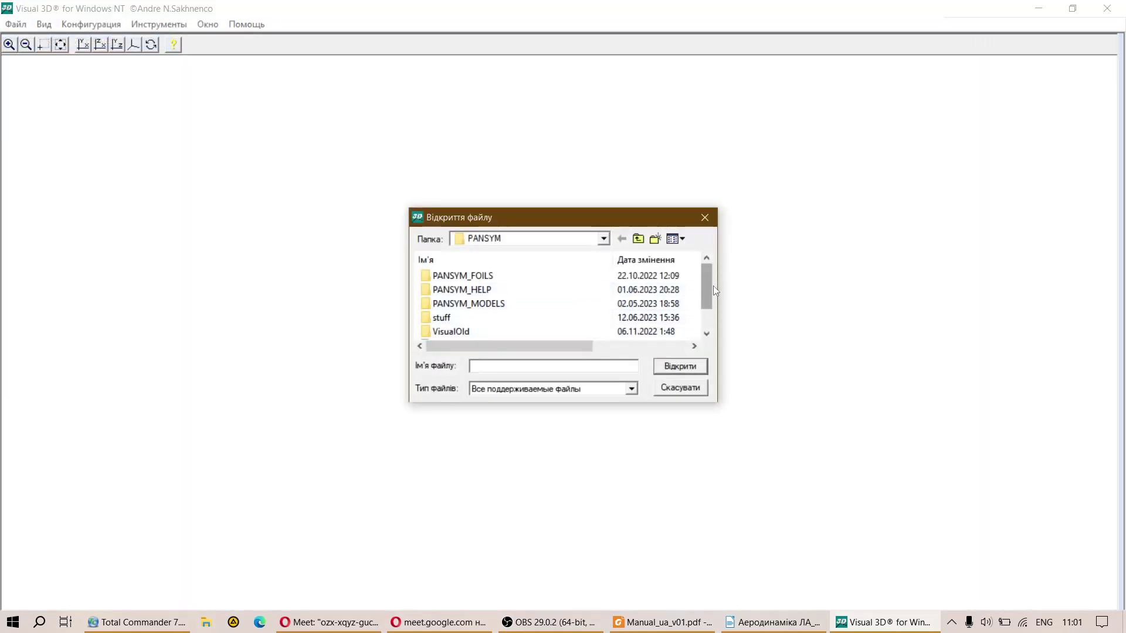
scroll(706, 293, down, 1)
click(453, 330)
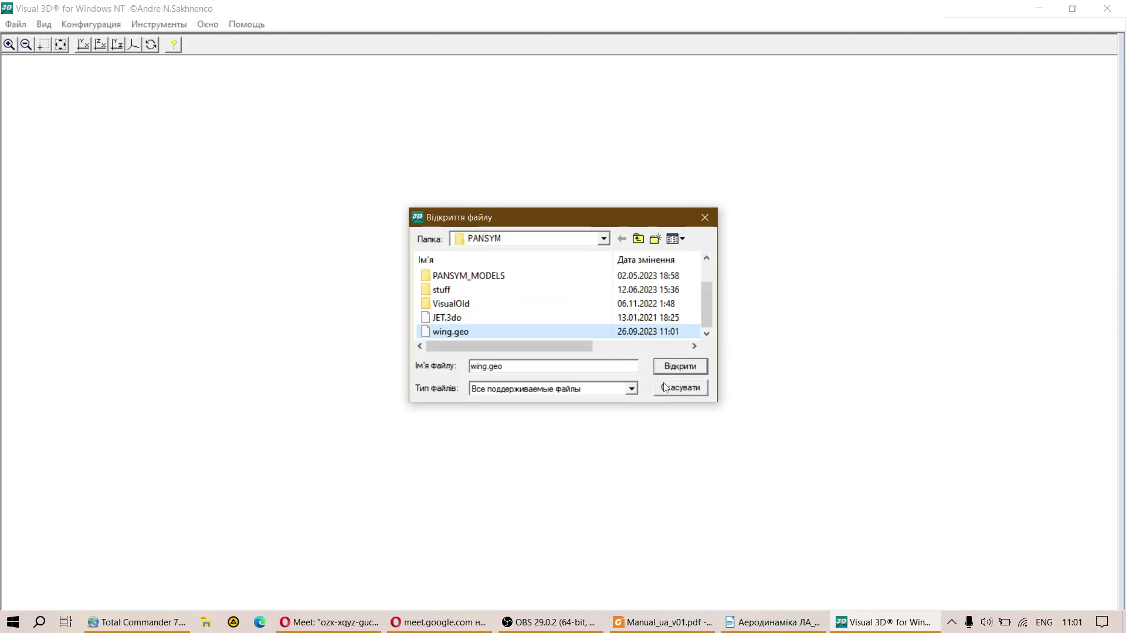
click(677, 367)
click(644, 344)
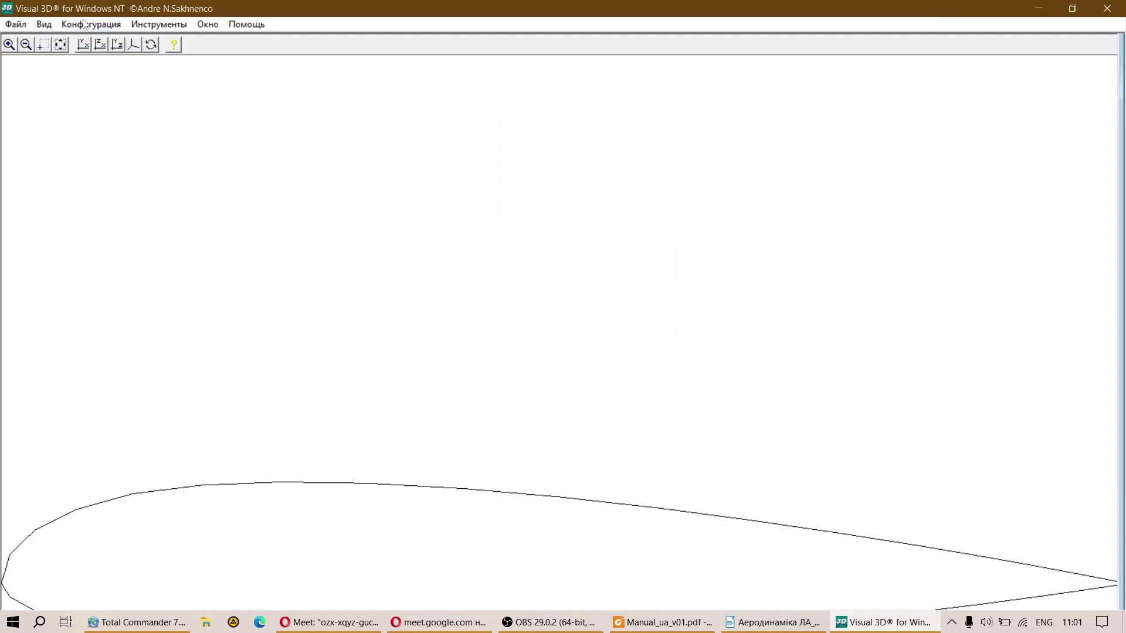
Rotate the wing model in 3D and examine its whole panel mesh from several angles.
click(154, 46)
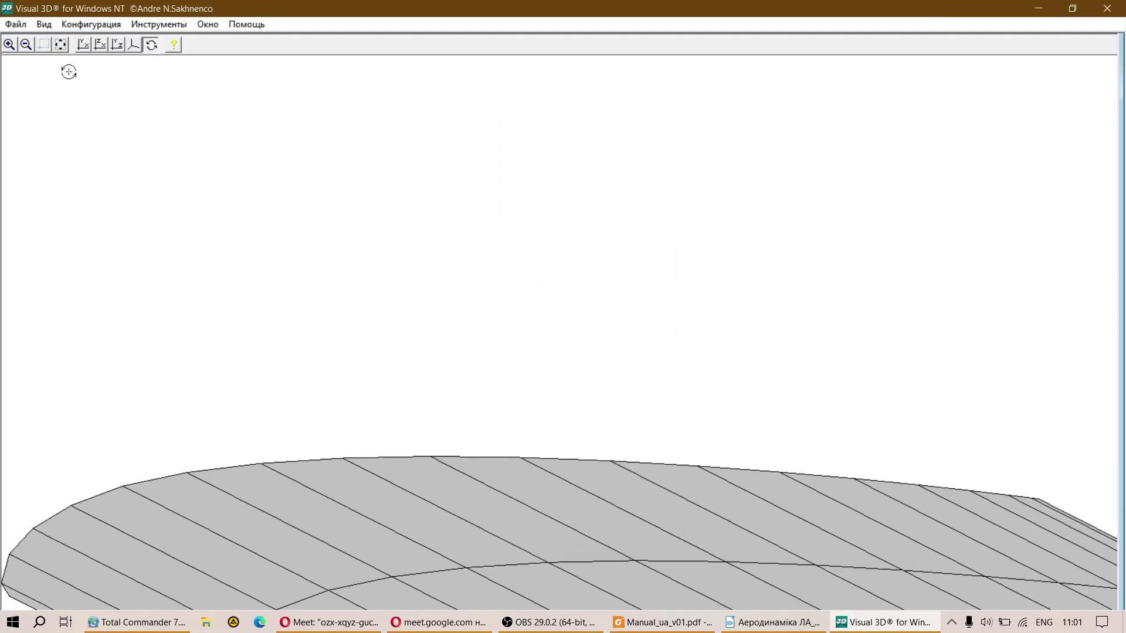
click(61, 44)
click(26, 44)
drag(188, 158, 578, 395)
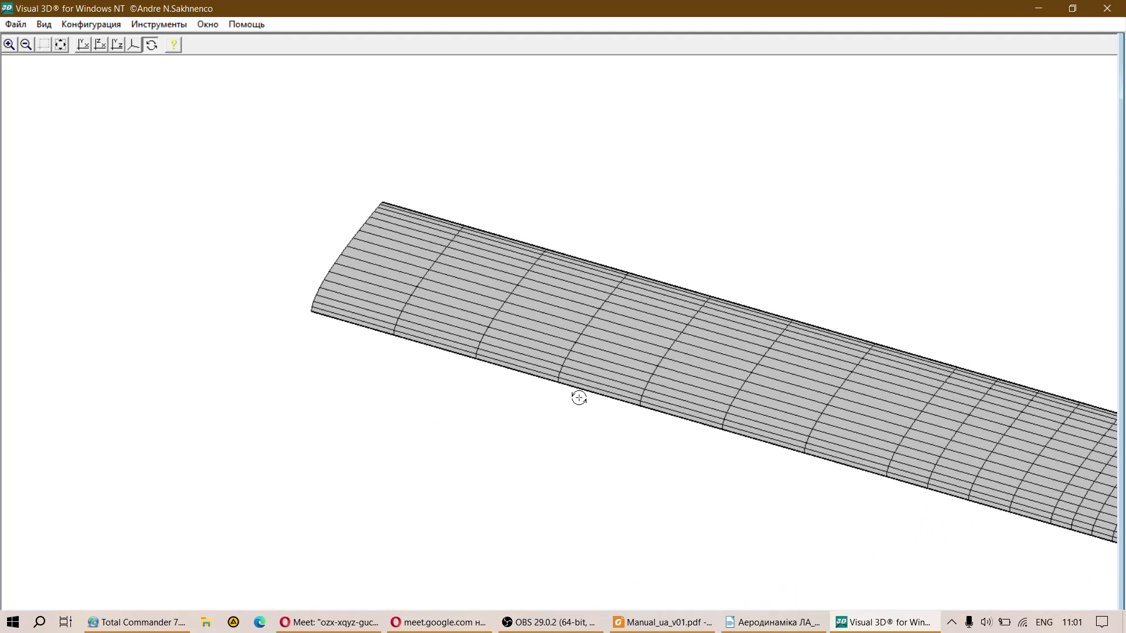
click(29, 46)
click(29, 46)
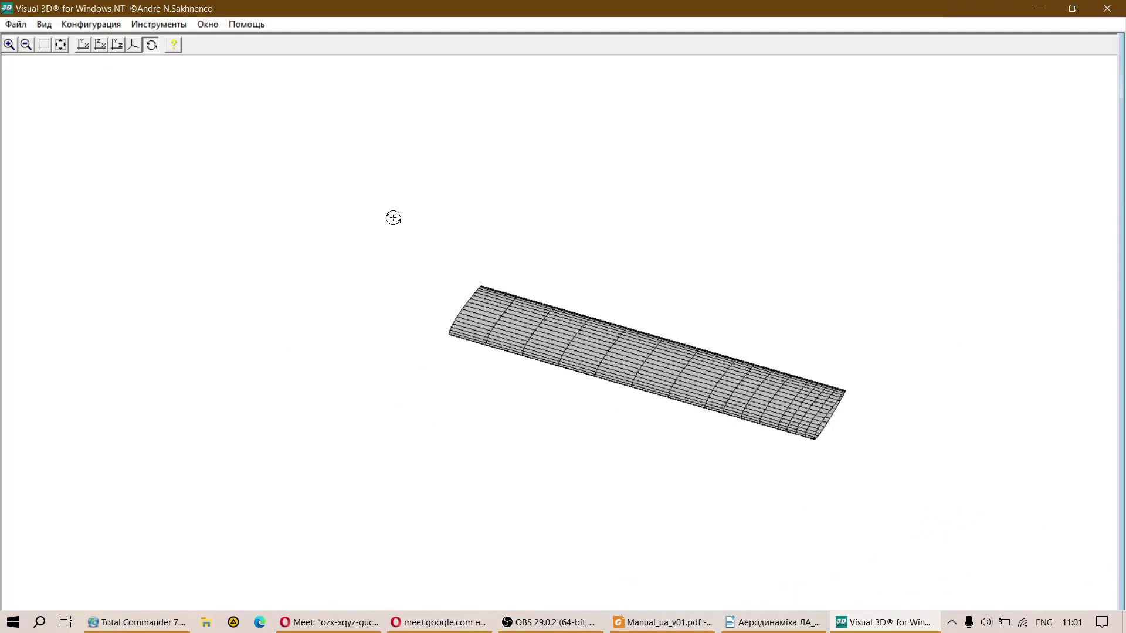
drag(392, 215, 485, 221)
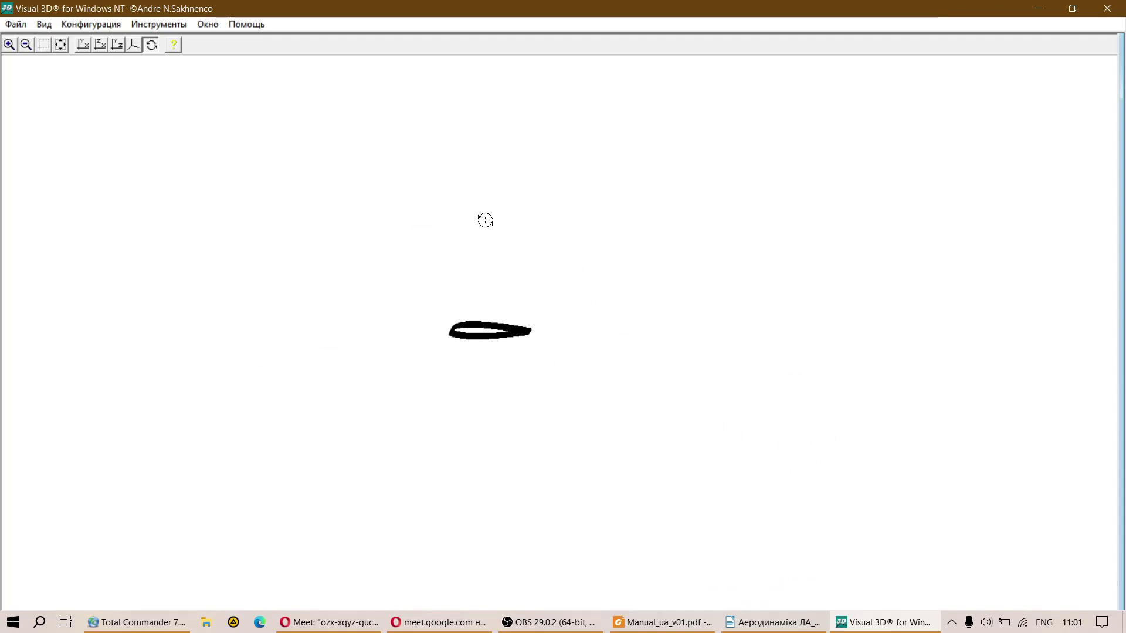
Inspect the wing in the standard projections, ending with the XY side view of the airfoil contour.
click(117, 46)
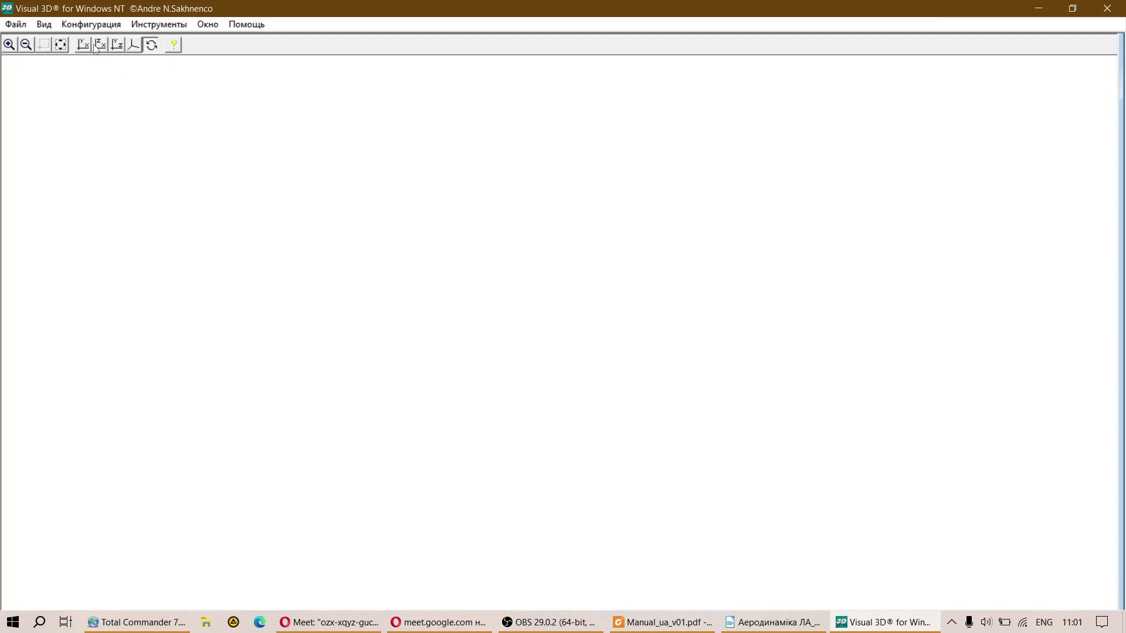
click(98, 46)
click(83, 46)
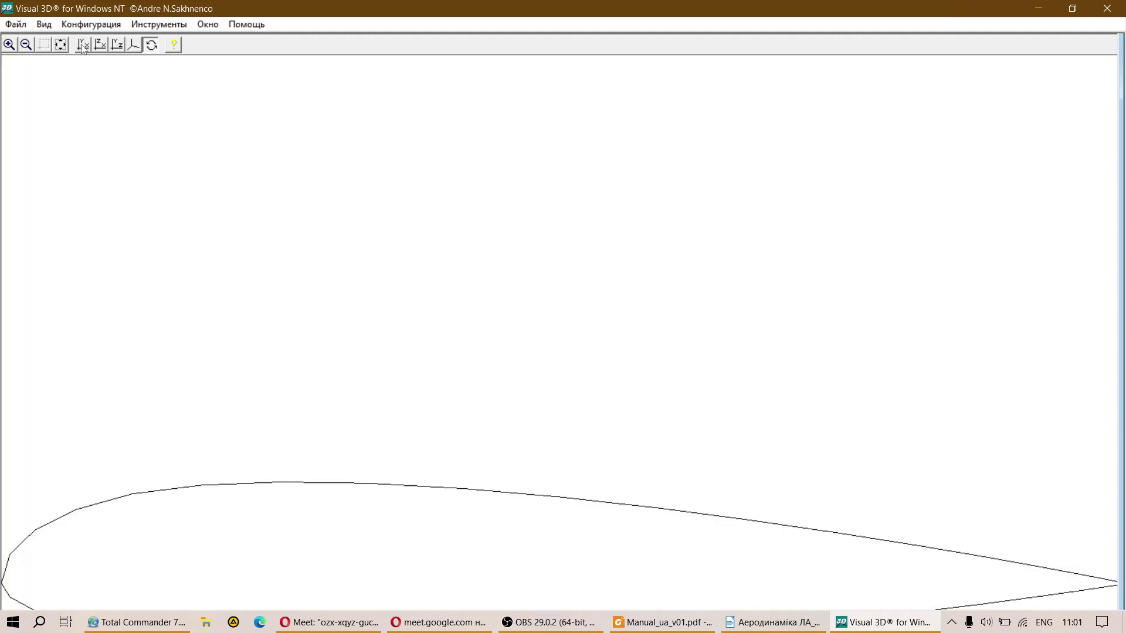
click(27, 46)
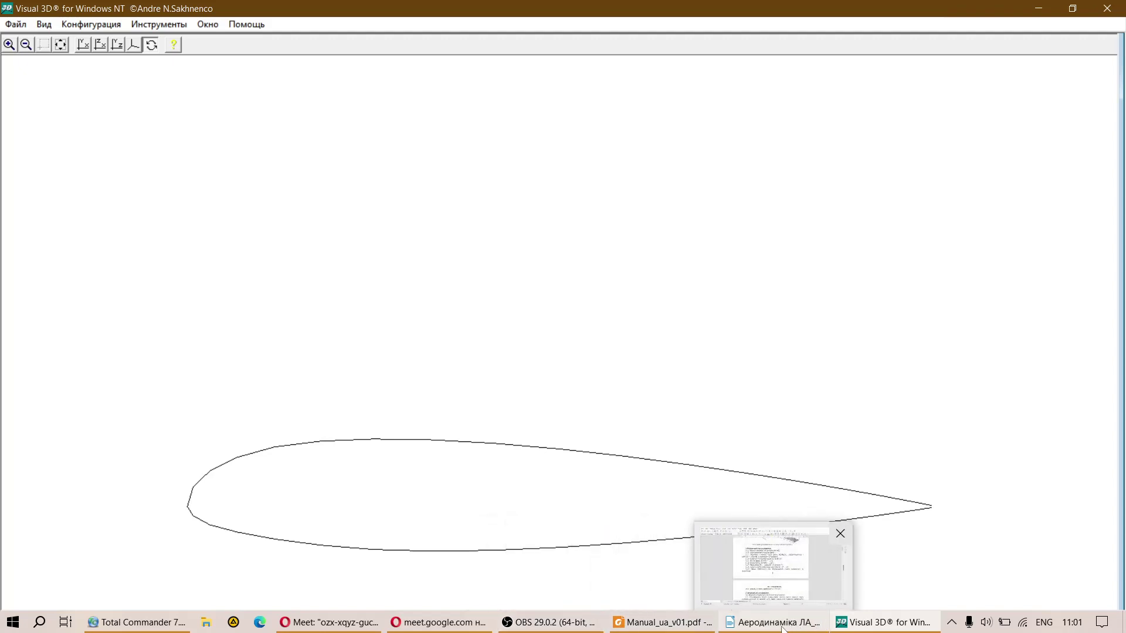
Switch to Total Commander, go back to the PANSYM folder and open wing.in in Notepad.
mouse_move(134, 626)
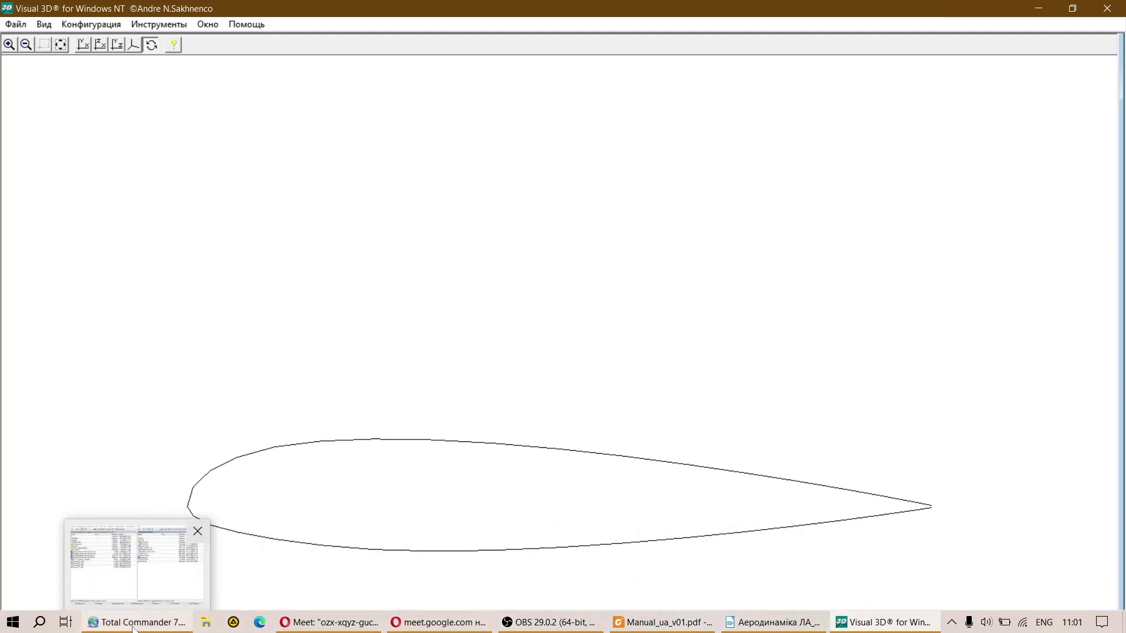
click(132, 629)
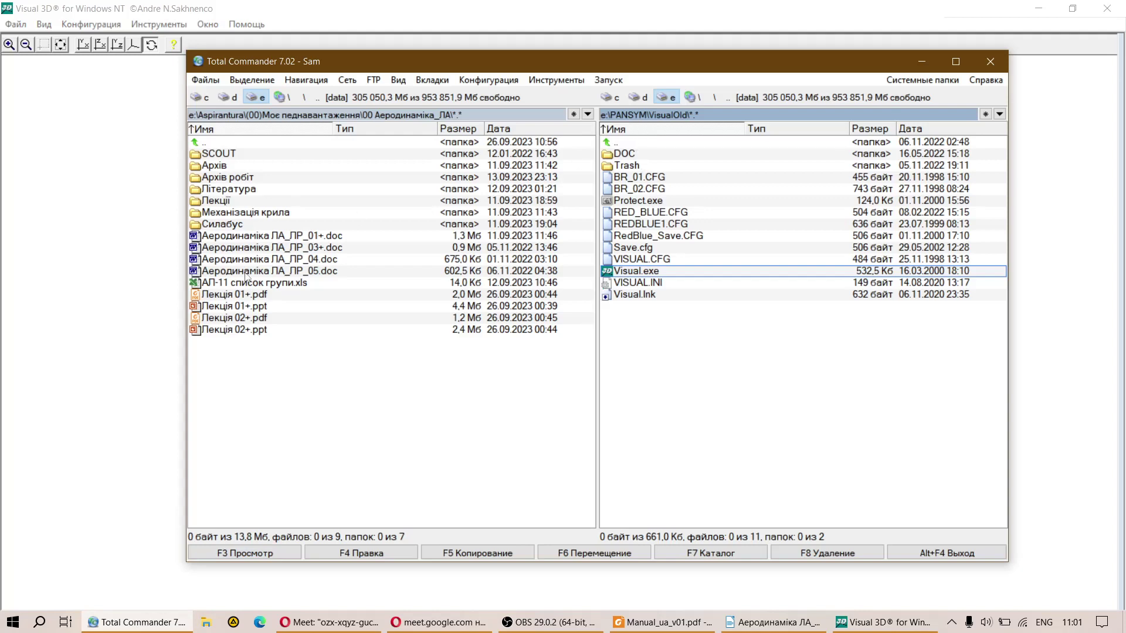
double_click(649, 142)
double_click(650, 143)
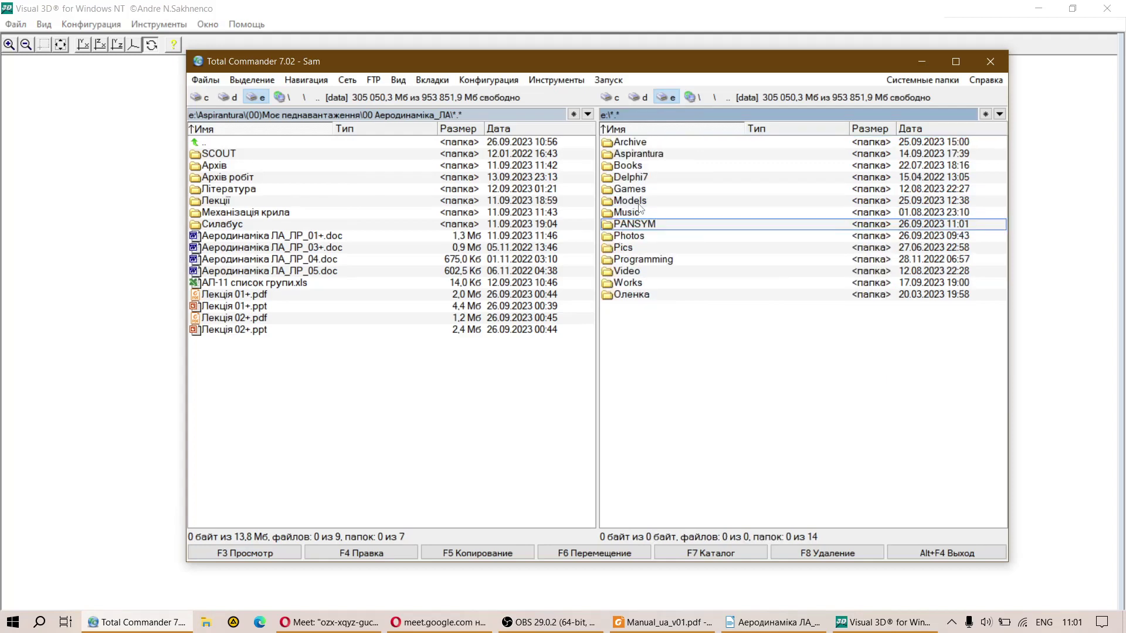
double_click(641, 226)
click(558, 7)
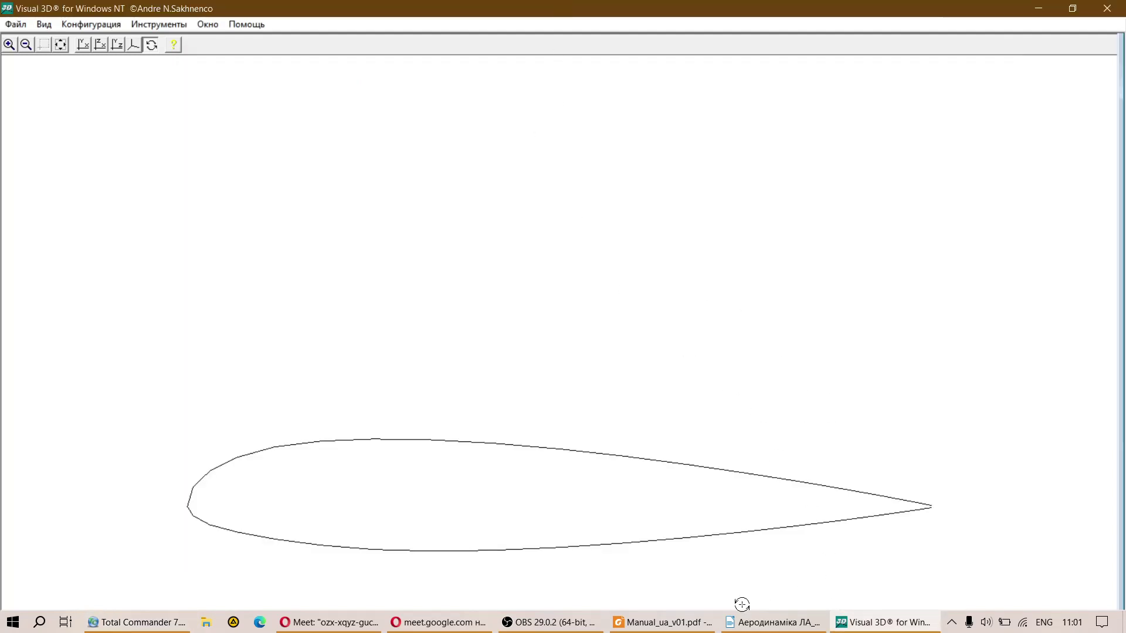
click(136, 623)
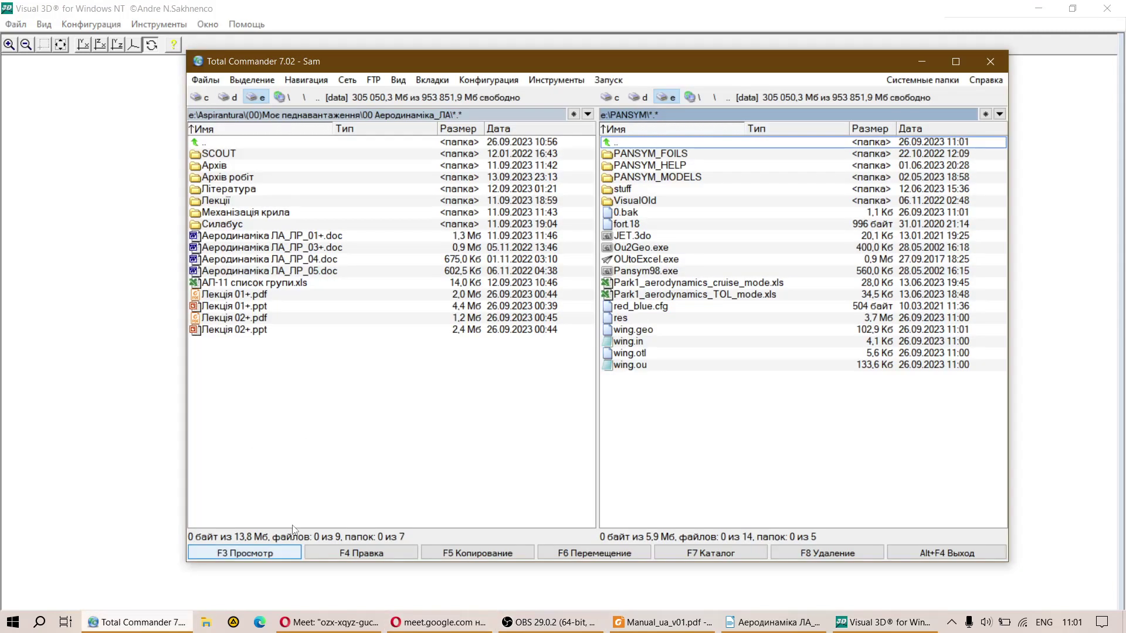
double_click(640, 342)
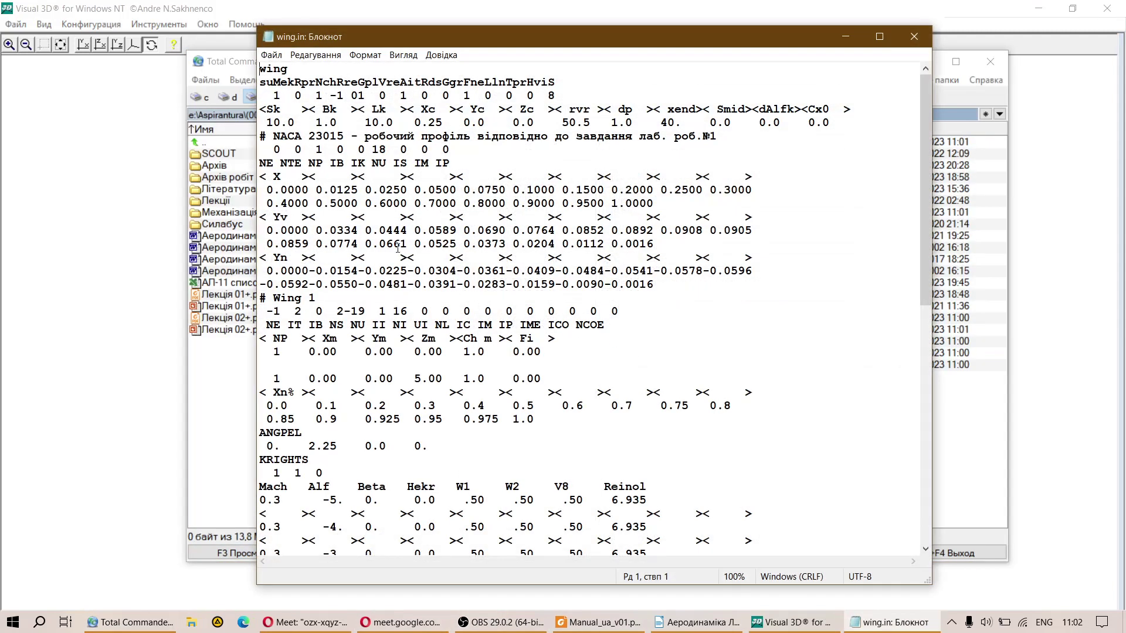
Check the airfoil name in the comment line of wing.in and return to Visual 3D.
drag(276, 140, 352, 138)
click(357, 139)
click(502, 6)
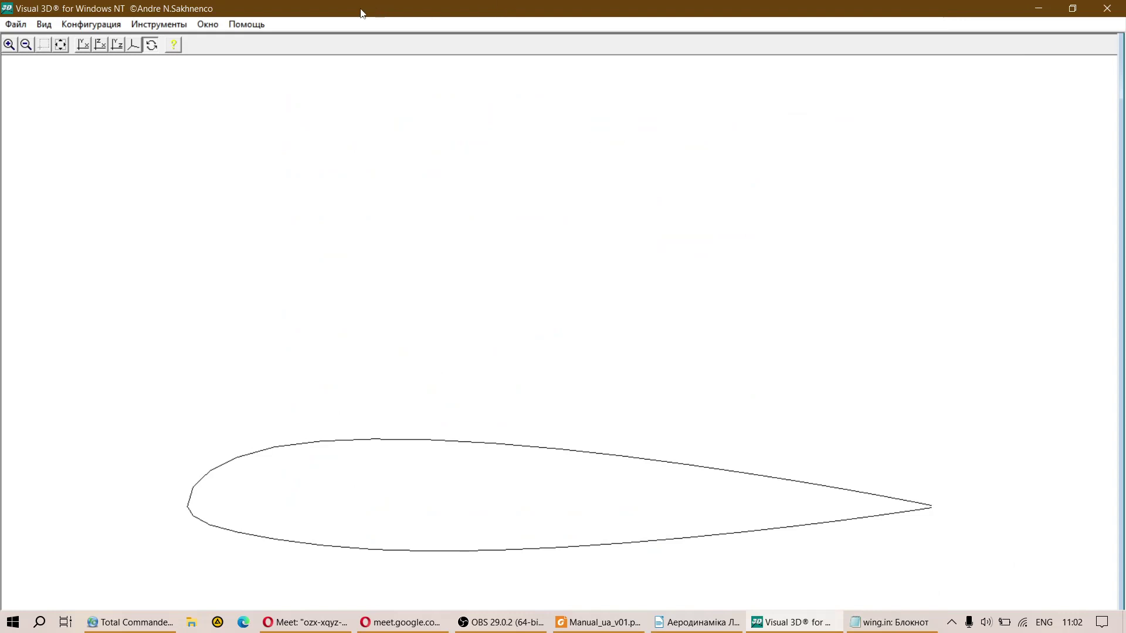
Fit the airfoil contour in the side view and centre it vertically to examine its shape.
click(60, 44)
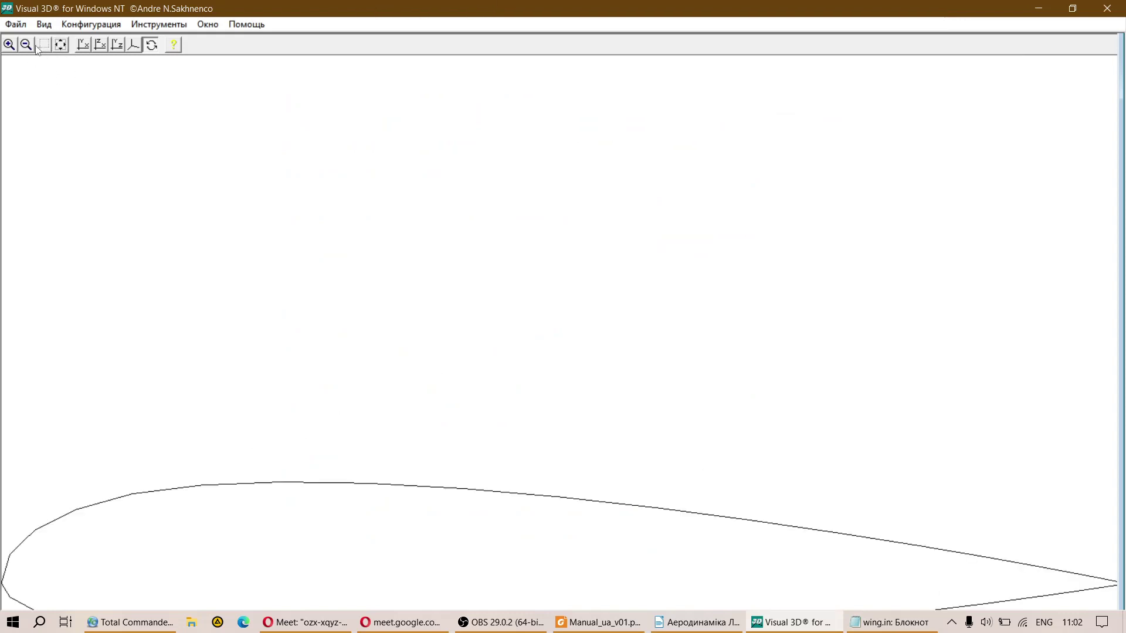
click(26, 45)
click(26, 46)
click(8, 47)
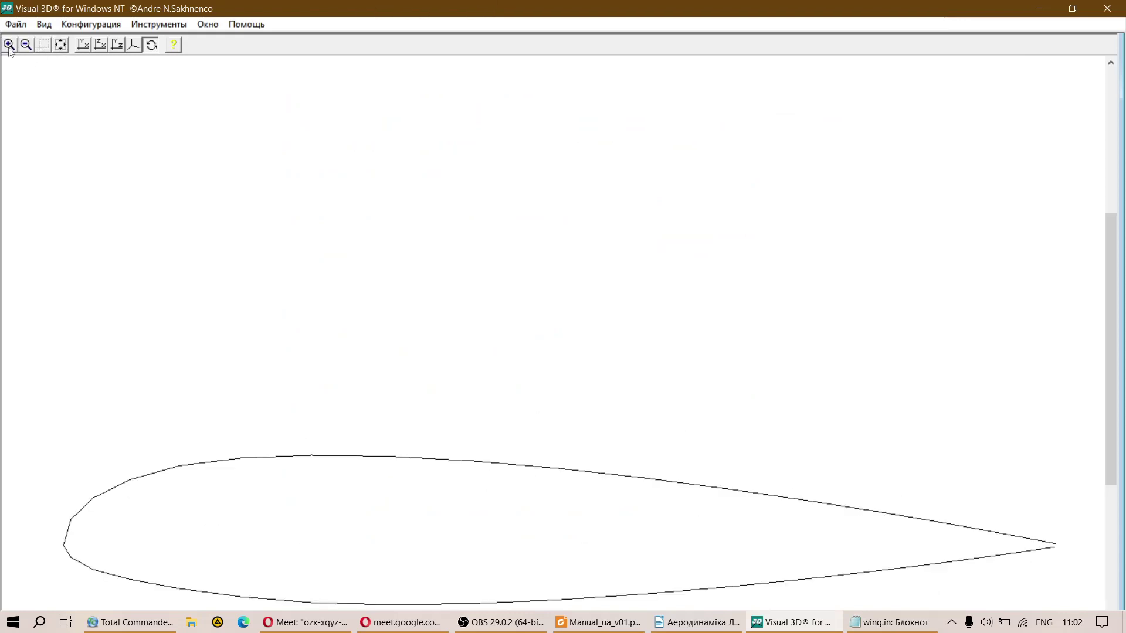
drag(1109, 249, 1117, 329)
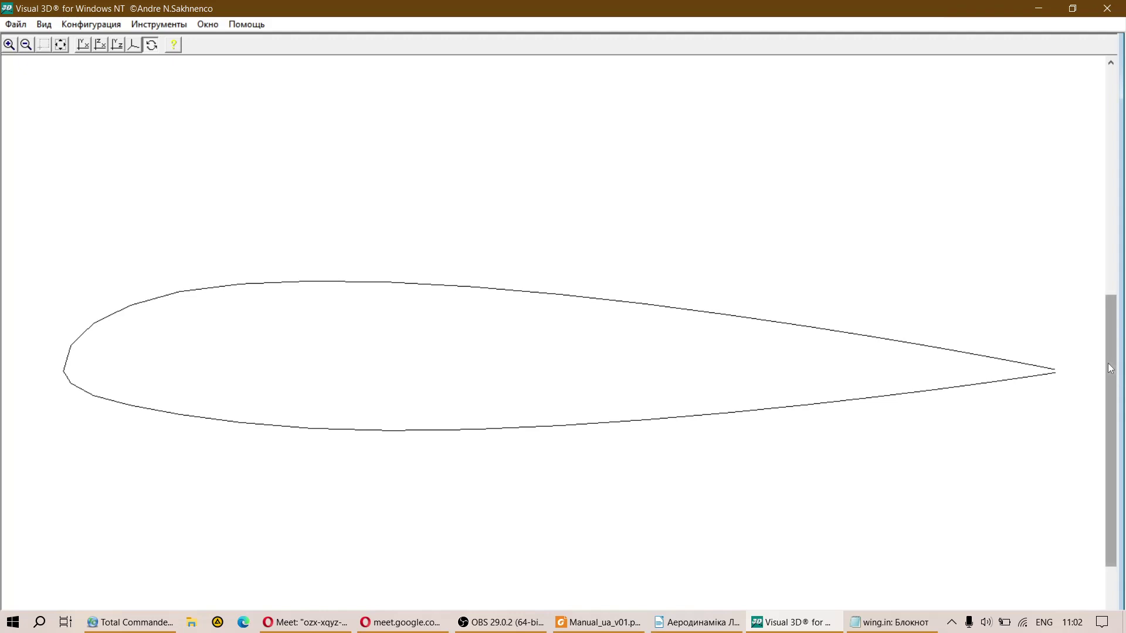
drag(1110, 367, 1109, 381)
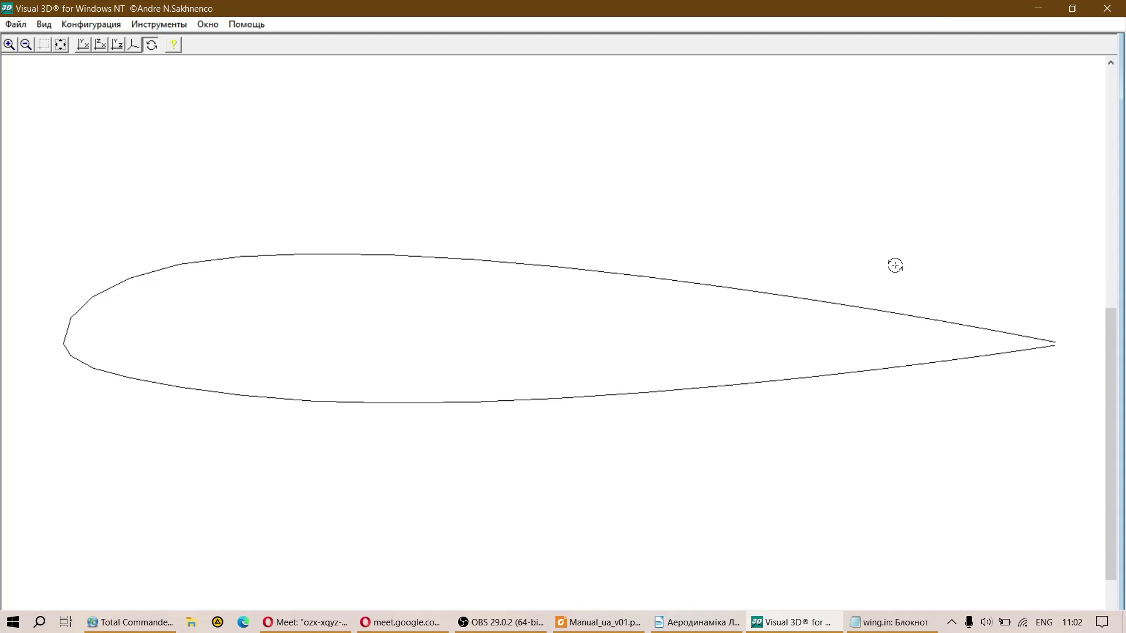
Compare the airfoil coordinates in wing.in with the drawn contour, shifting the Notepad window aside, and return to Visual 3D.
click(880, 627)
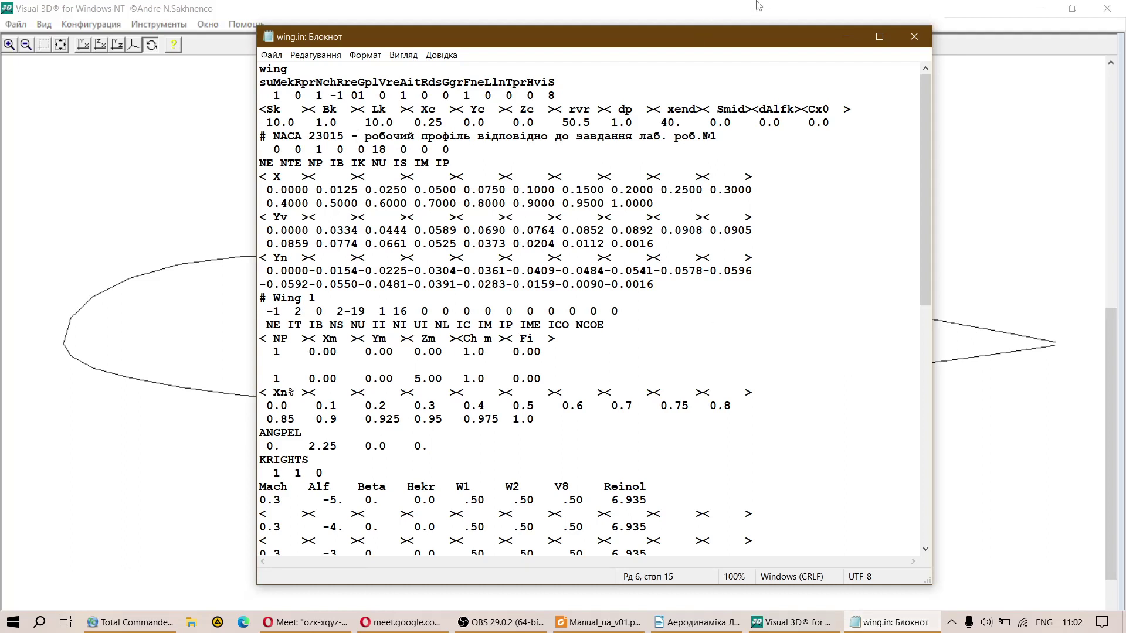
drag(731, 43, 815, 41)
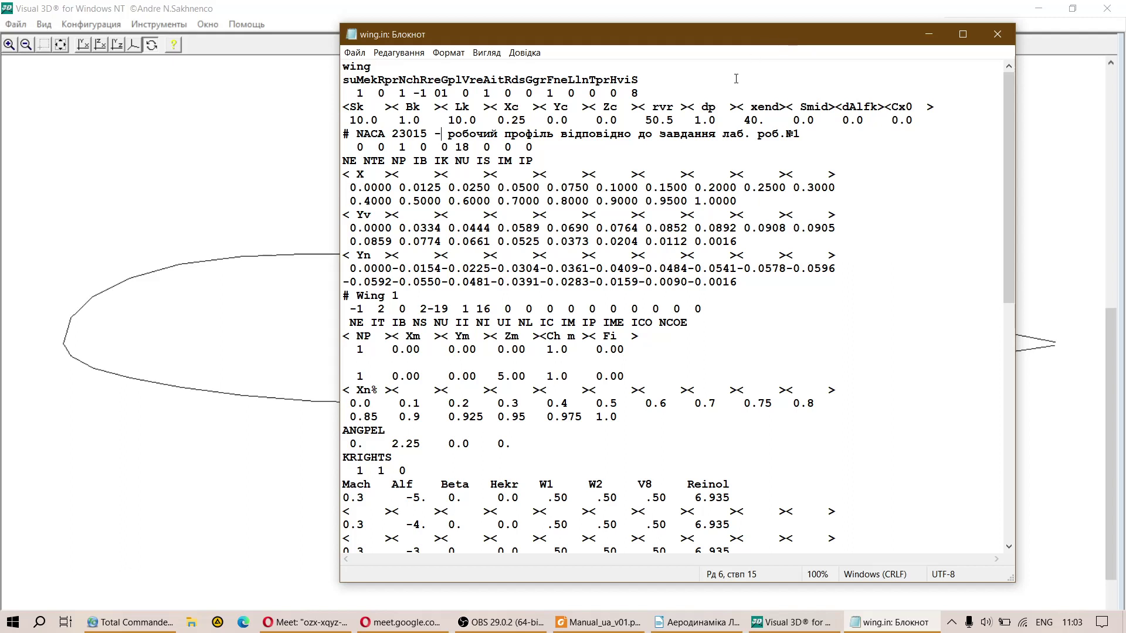
click(768, 16)
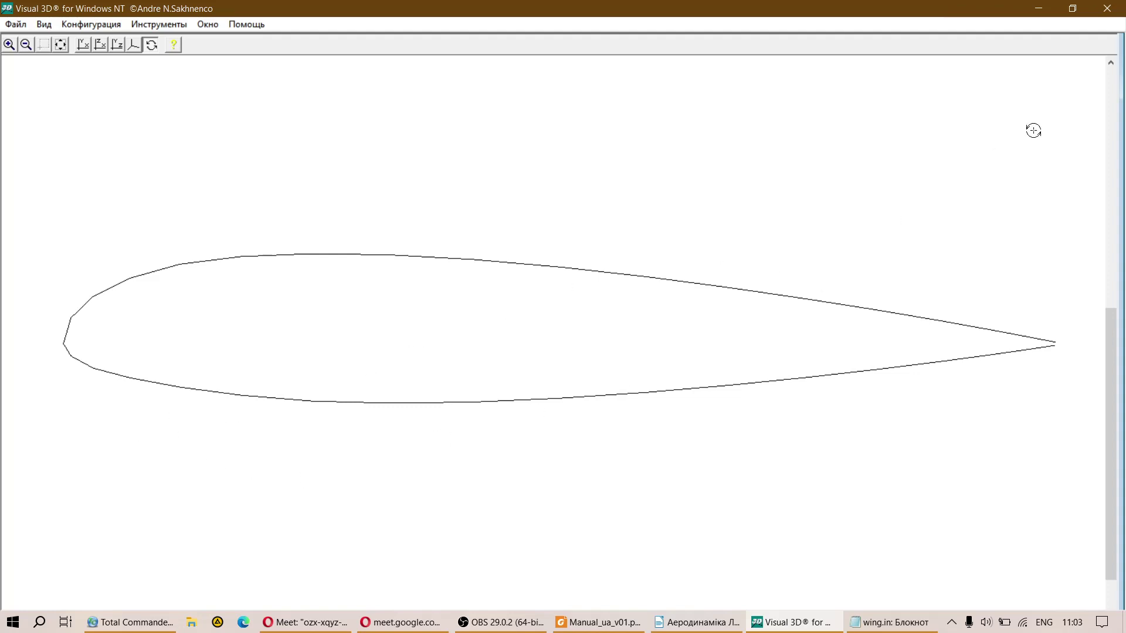
Review the NACA 23015 block in wing.in and check its NP number against both Wing 1 sections.
click(865, 629)
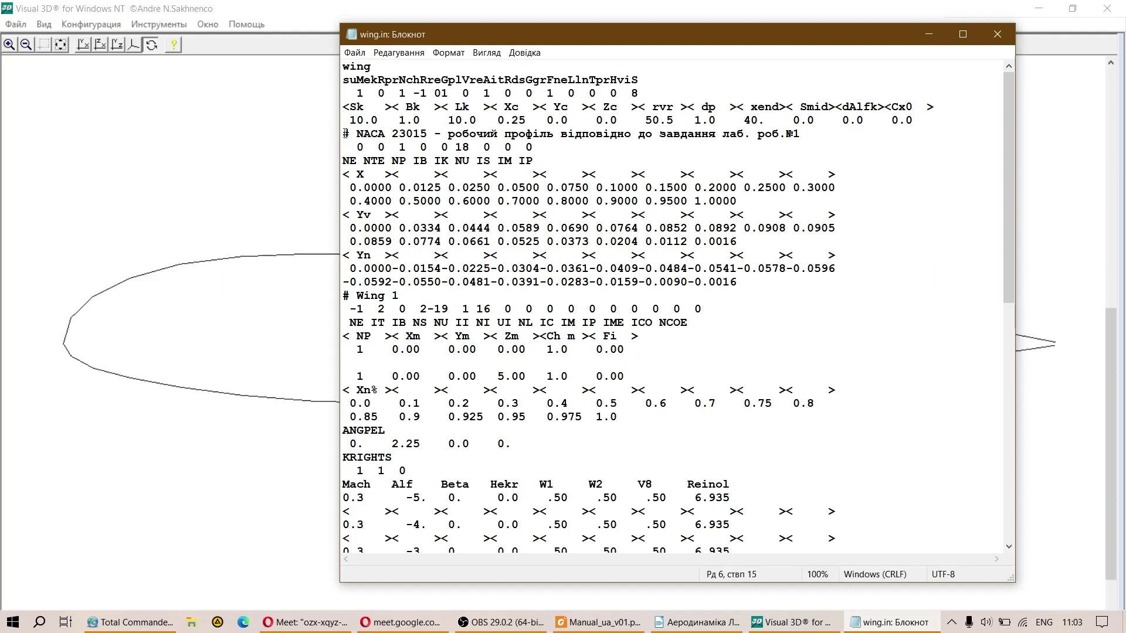
drag(346, 133, 829, 285)
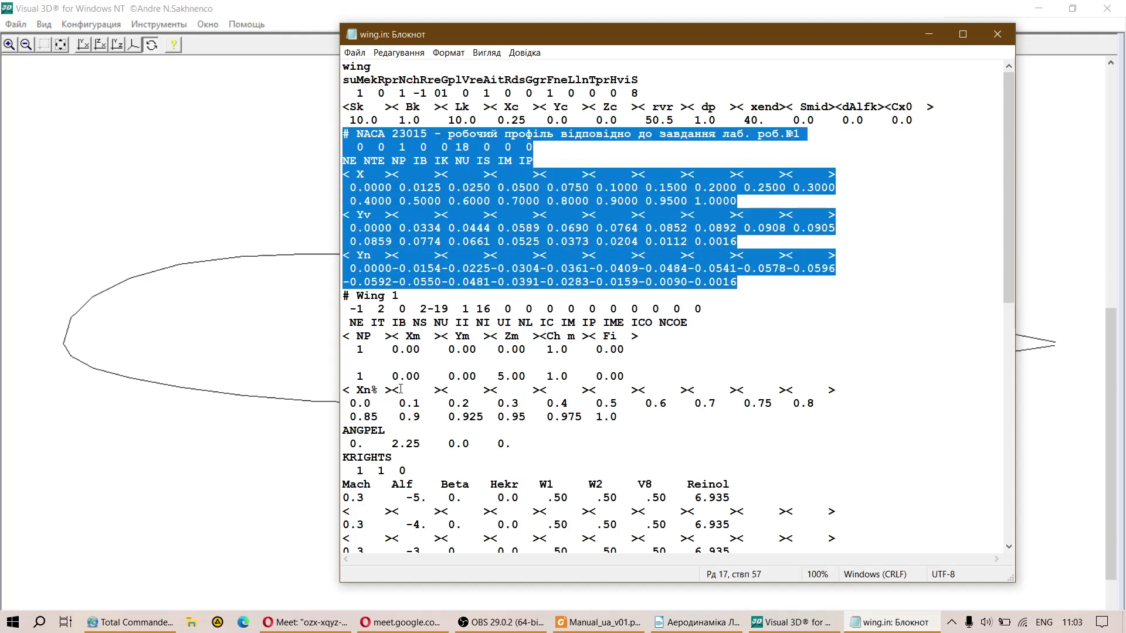
click(360, 349)
click(358, 376)
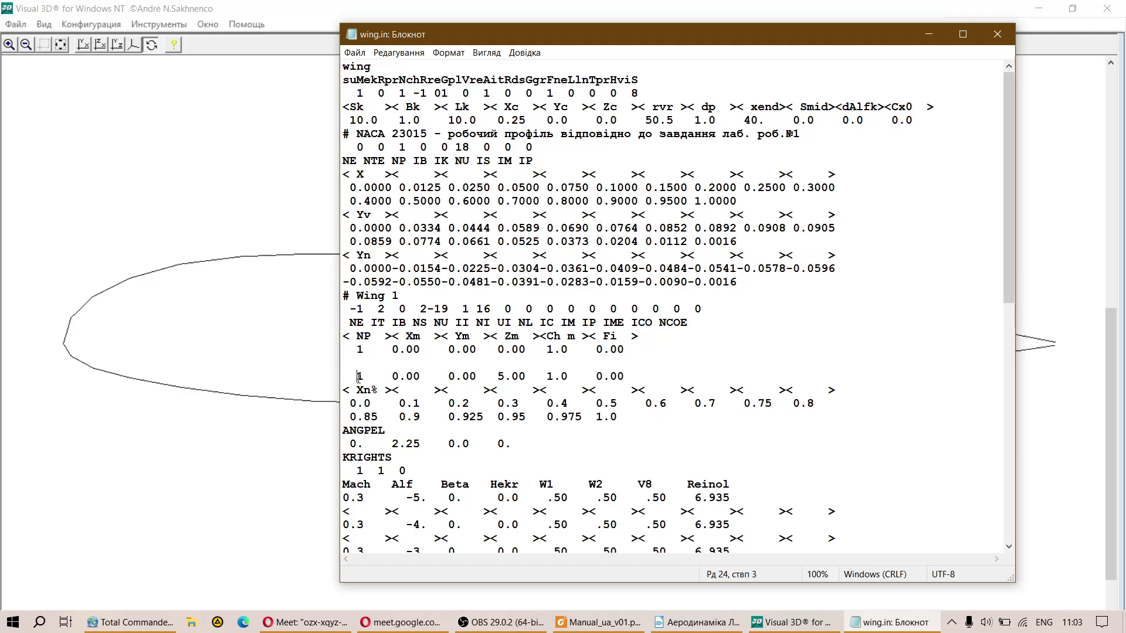
double_click(358, 376)
double_click(402, 147)
key(alt+Tab)
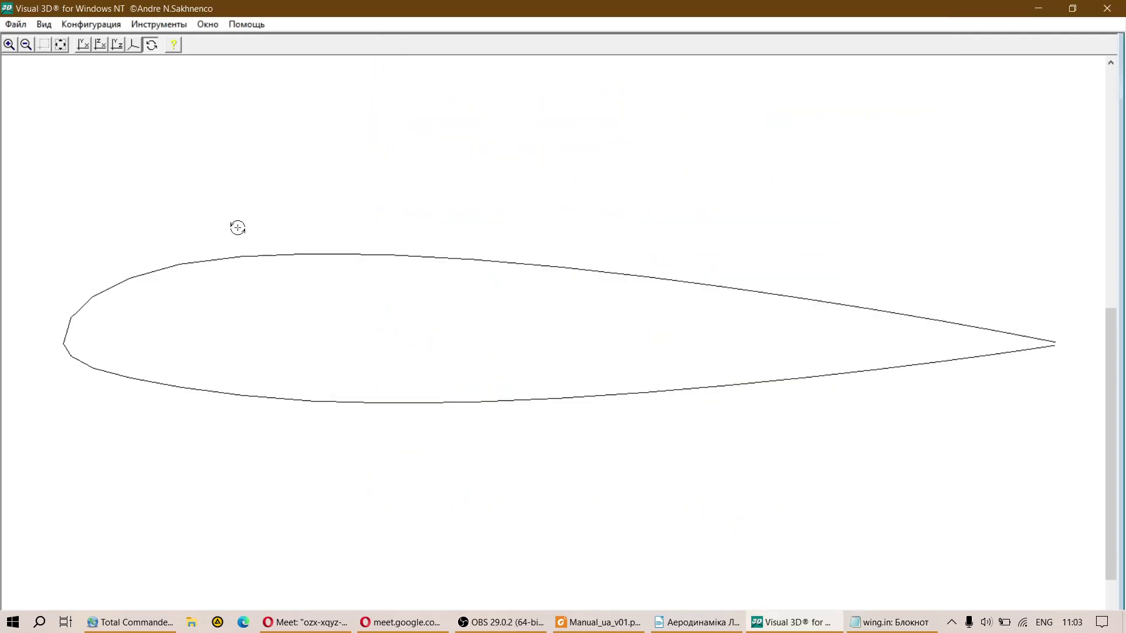
Turn the wing out of the side view and examine the complete 3D panel model in Visual 3D.
drag(237, 227, 357, 296)
click(60, 44)
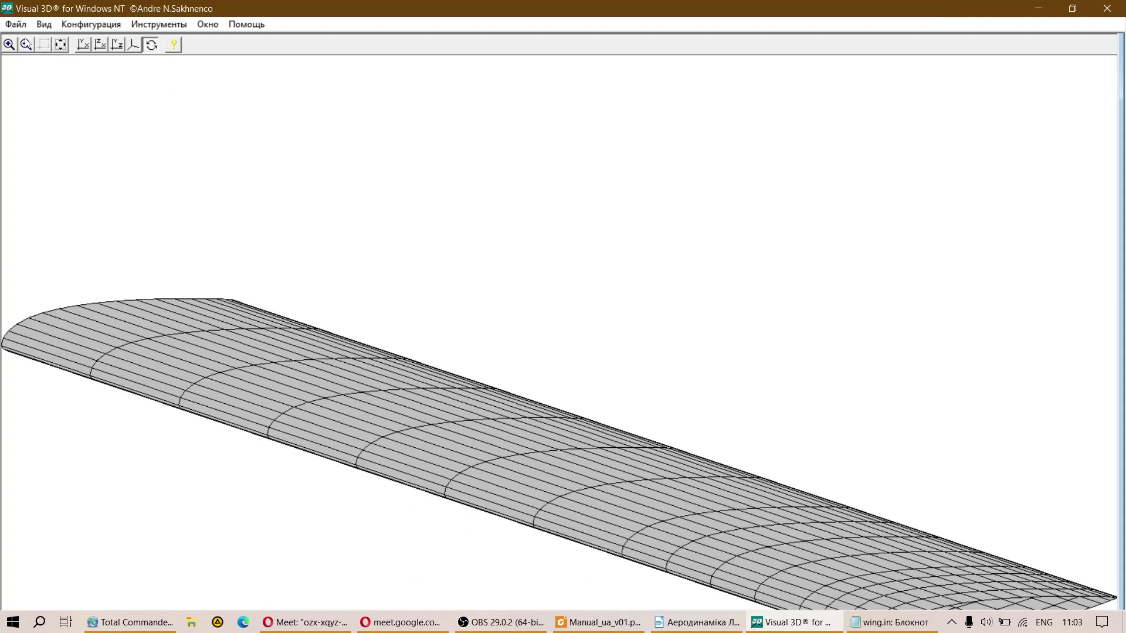
click(26, 44)
drag(272, 181, 440, 267)
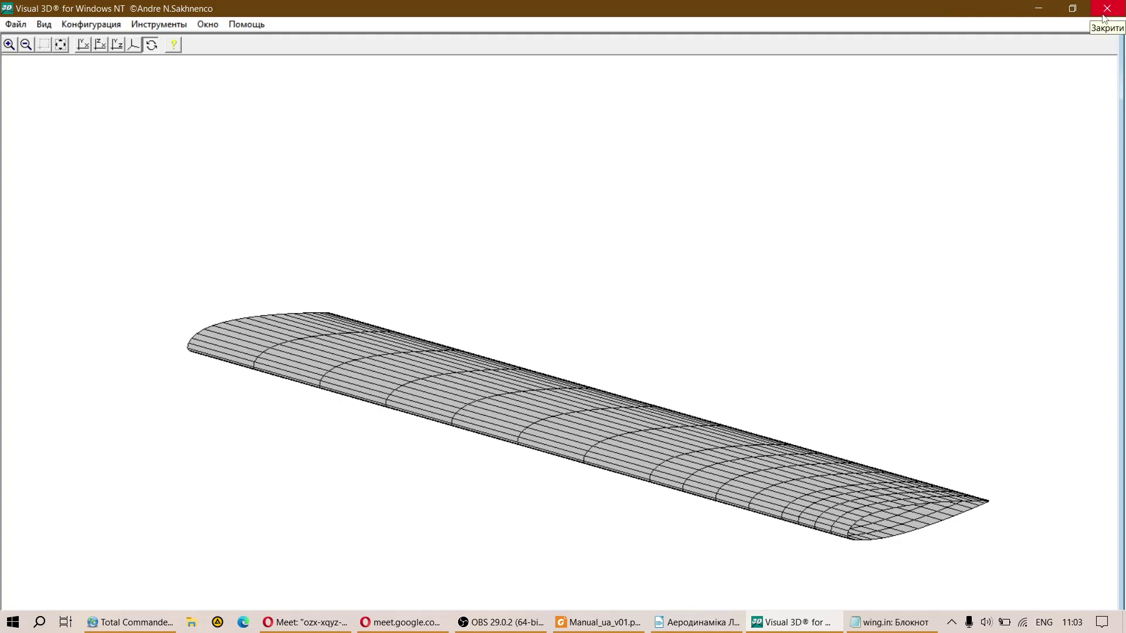
drag(535, 235, 589, 233)
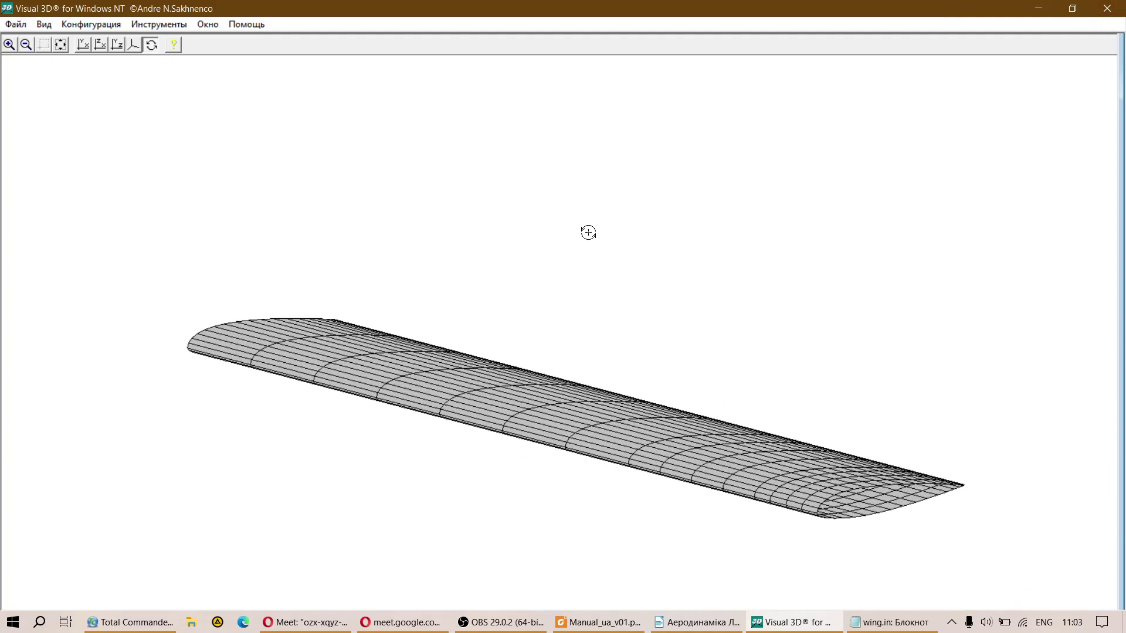
Review the airfoil, Wing 1 and Mach/Alf blocks in wing.in, and close the file together with Visual 3D.
click(880, 628)
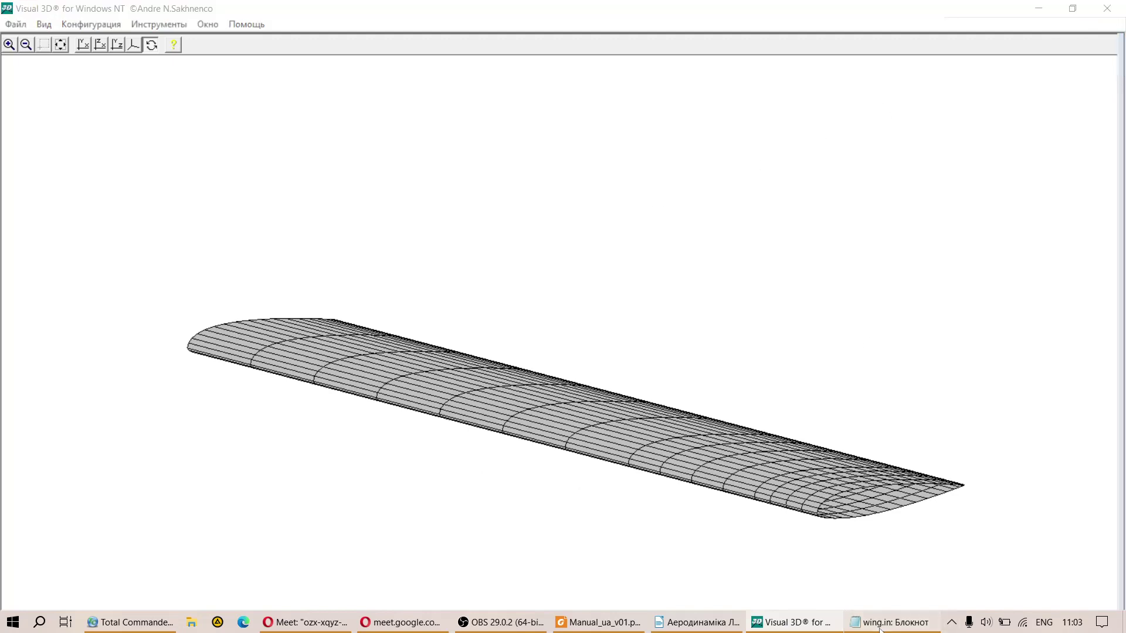
scroll(634, 284, down, 5)
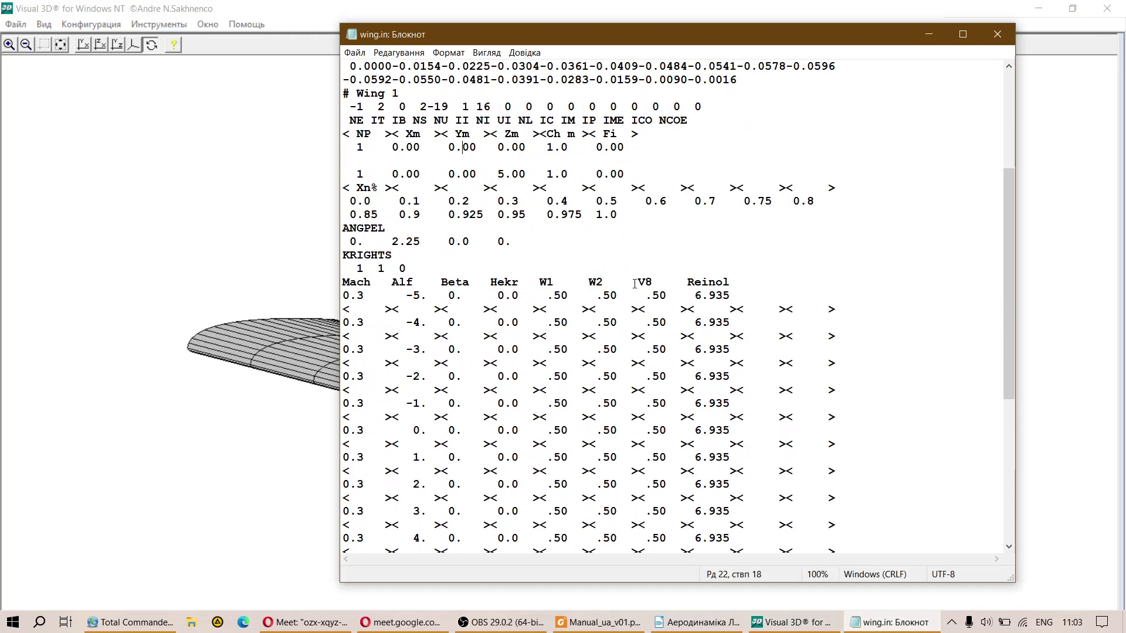
drag(1009, 284, 1042, 100)
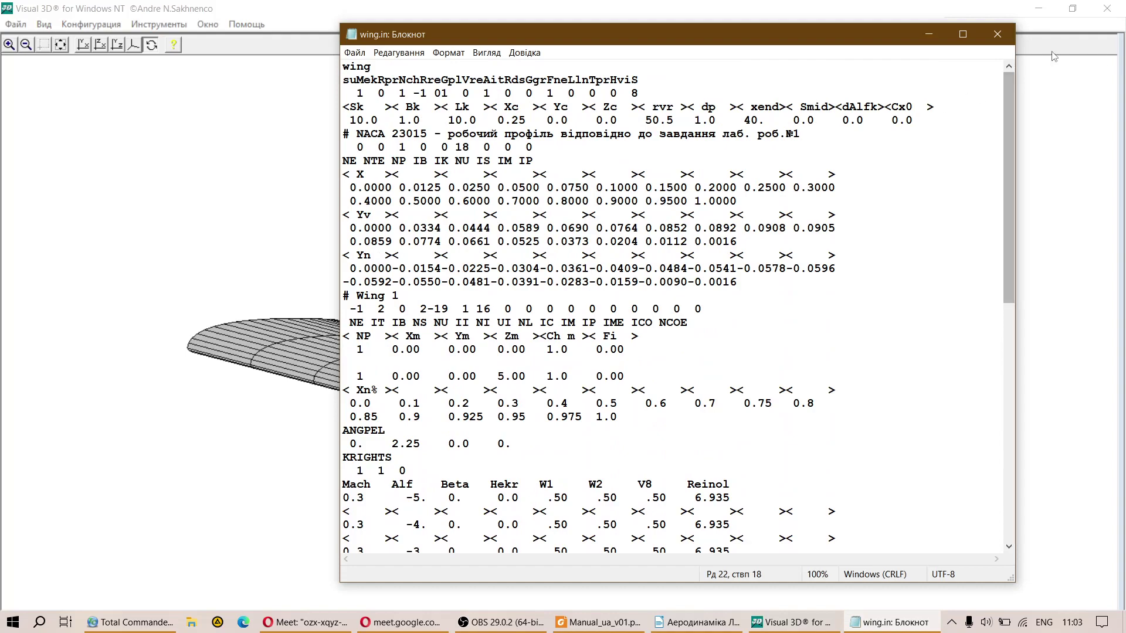
drag(1053, 56, 1032, 47)
click(995, 35)
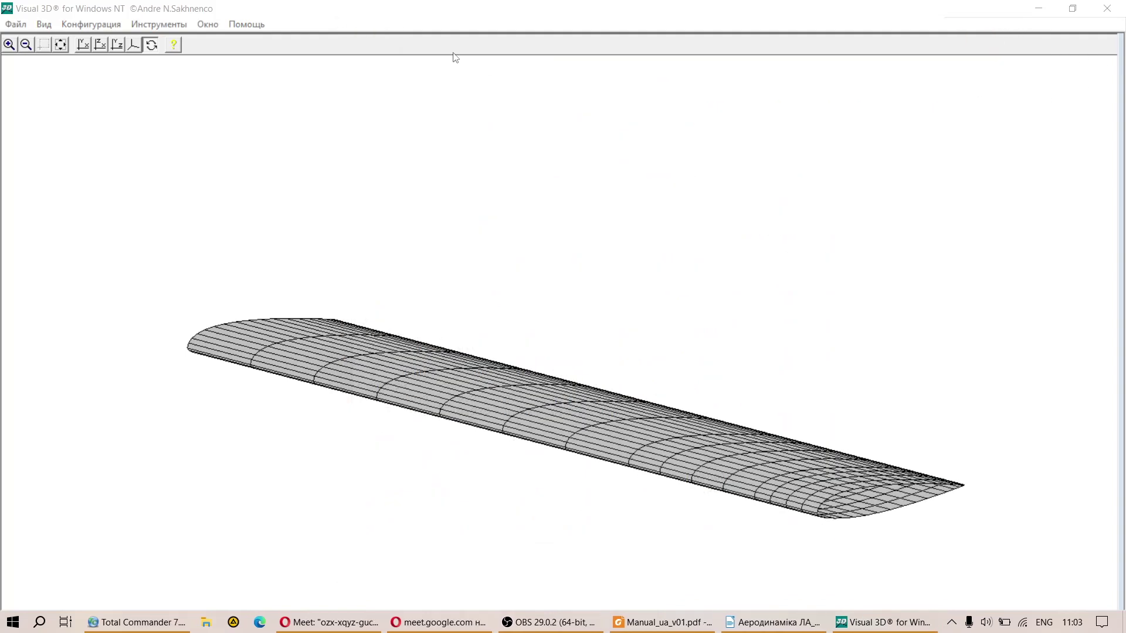
click(1107, 10)
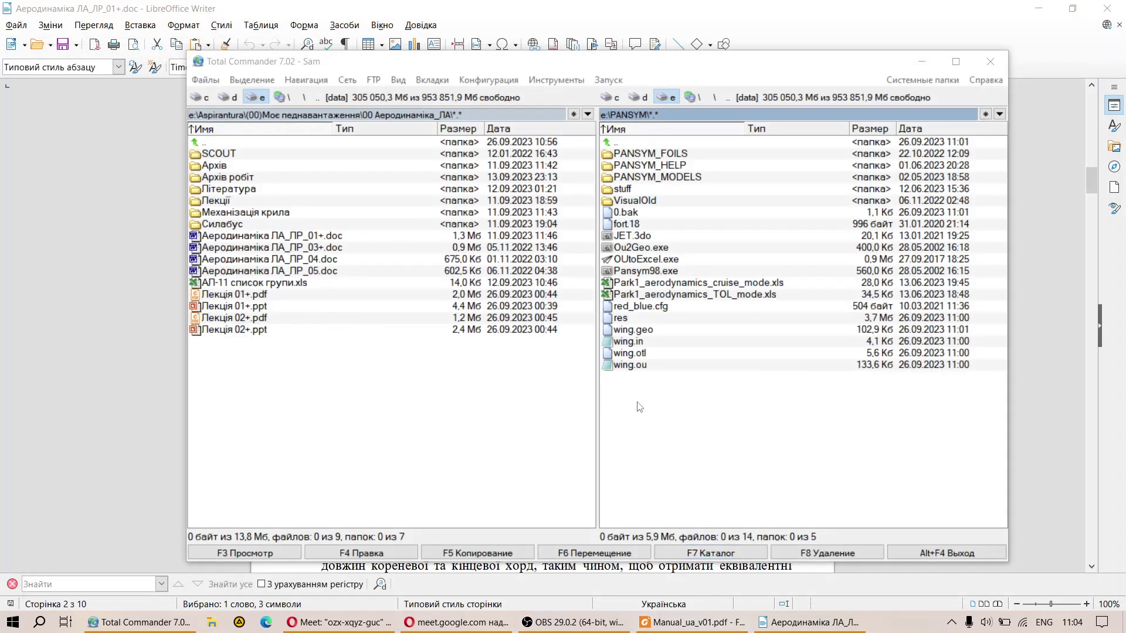
Close the laboratory work document and the Manual_ua_v01.pdf manual, and leave the PANSYM folder for the root of drive E.
click(518, 5)
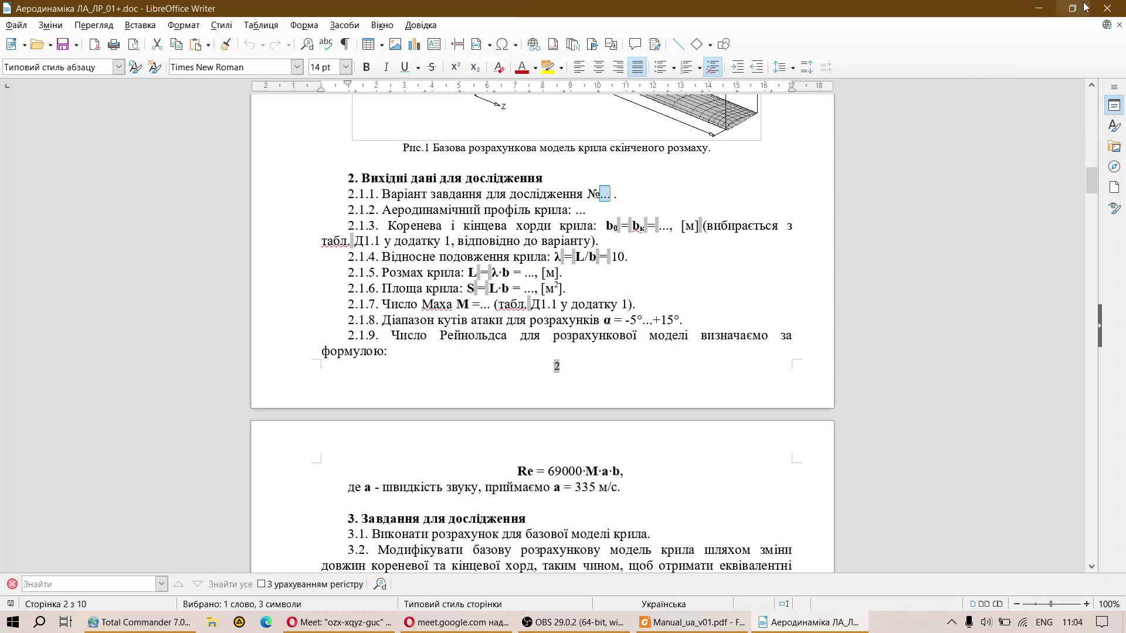
click(1107, 8)
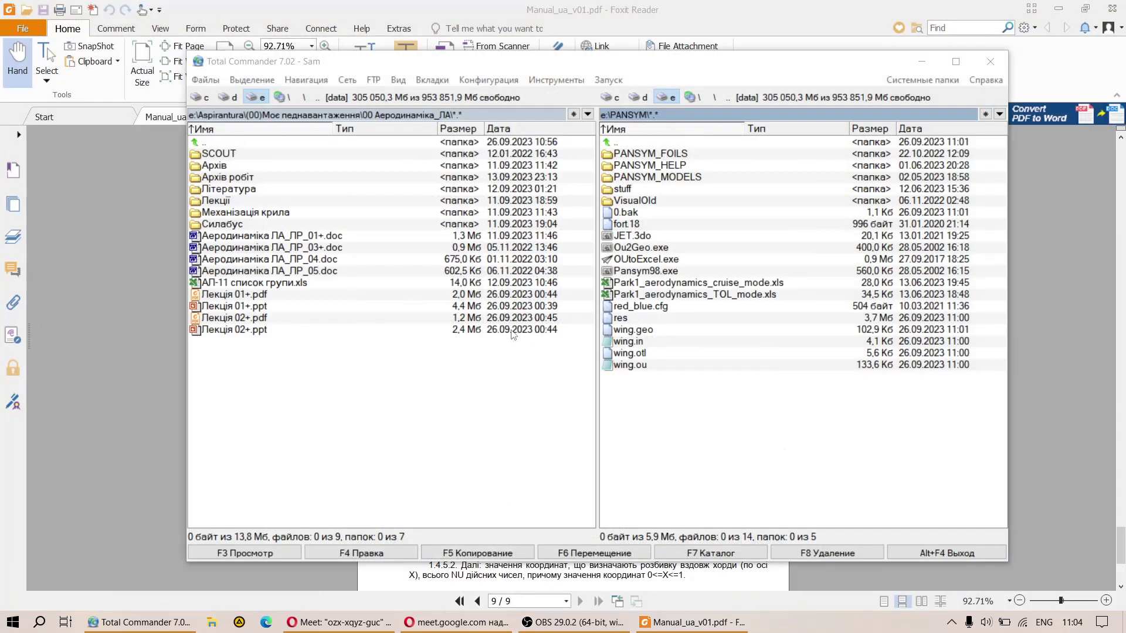
double_click(659, 144)
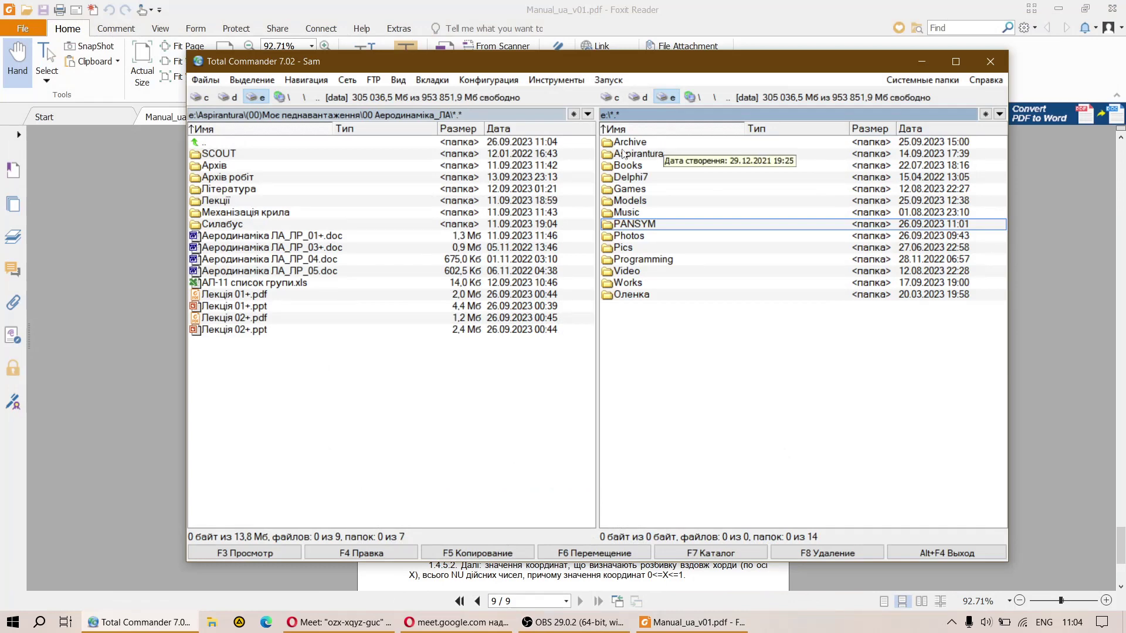
click(613, 14)
click(1113, 10)
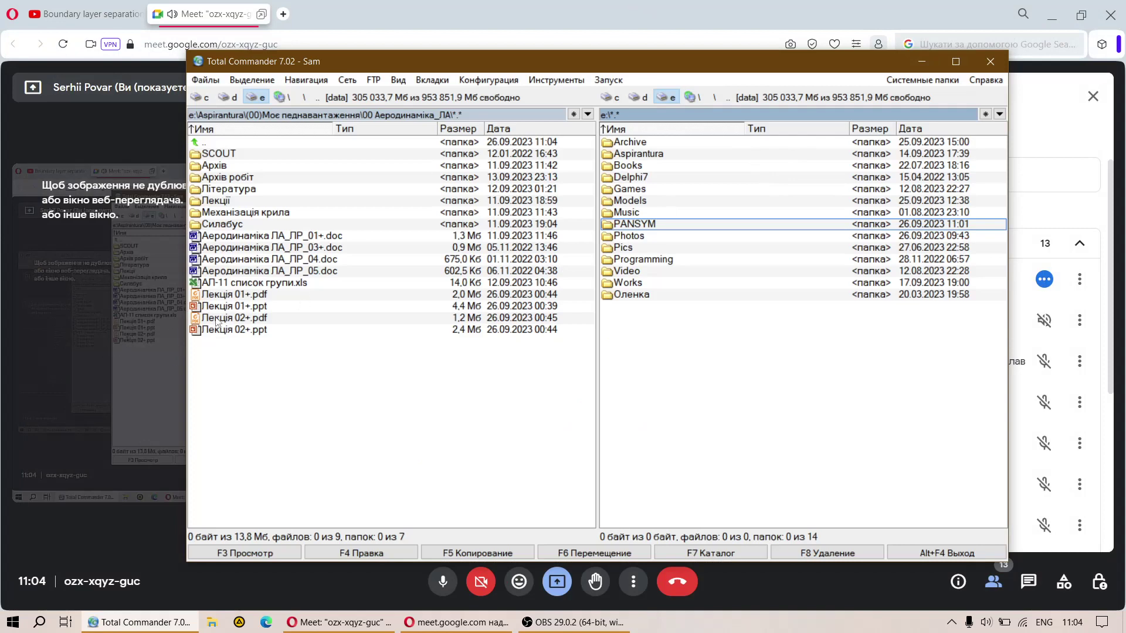
Open the lecture Лекція 01+.pdf to view the boundary layer slide, check the Meet call and return to Total Commander.
double_click(252, 302)
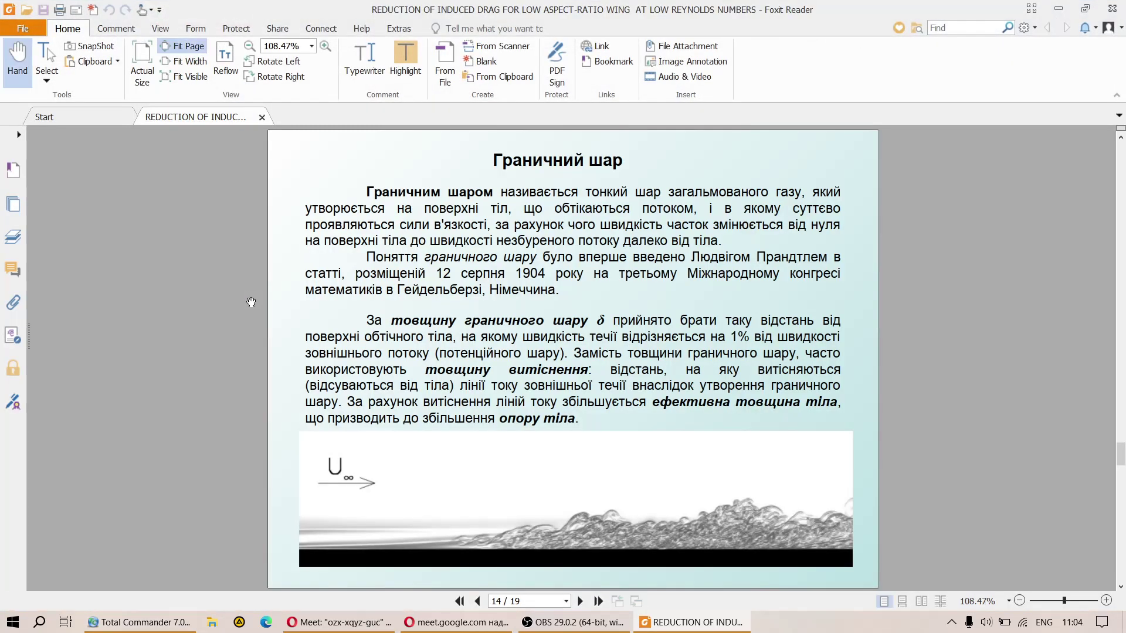
click(356, 624)
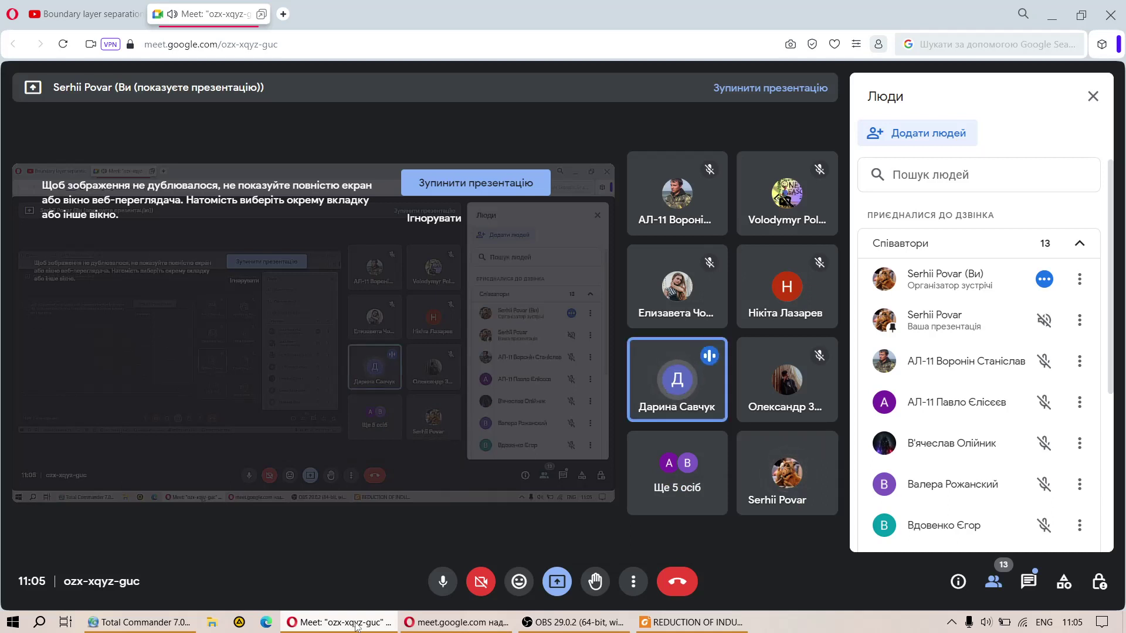
click(126, 623)
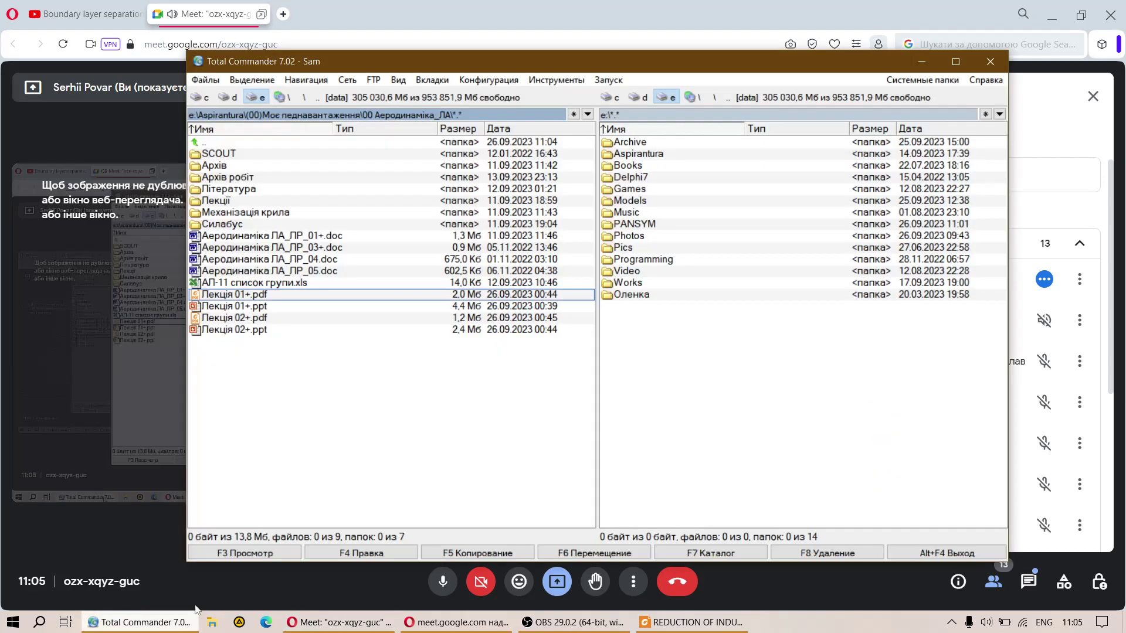
Open Аеродинаміка ЛА_ЛР_01+.doc and read the purpose, base calculation model and initial data in section 2.
double_click(322, 239)
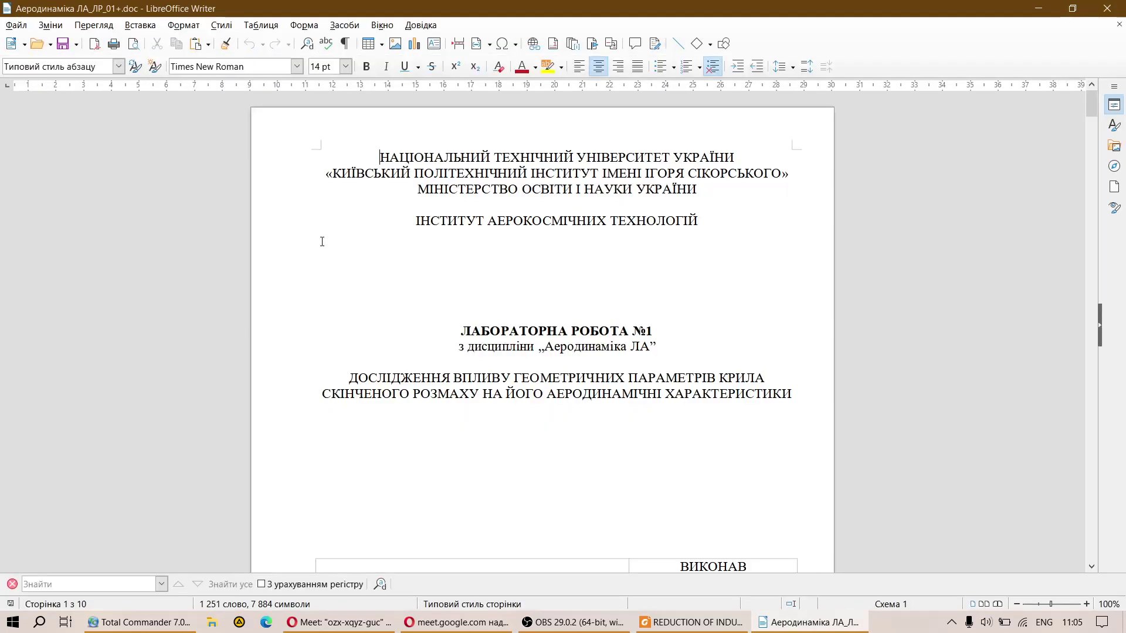
scroll(417, 262, down, 10)
click(419, 270)
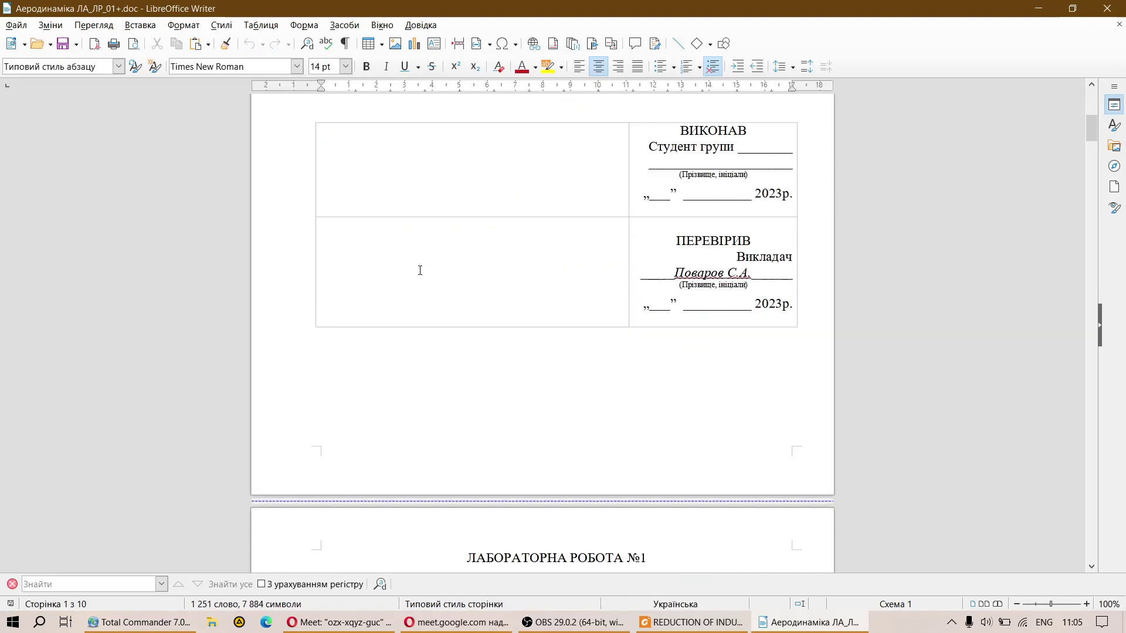
scroll(419, 270, down, 13)
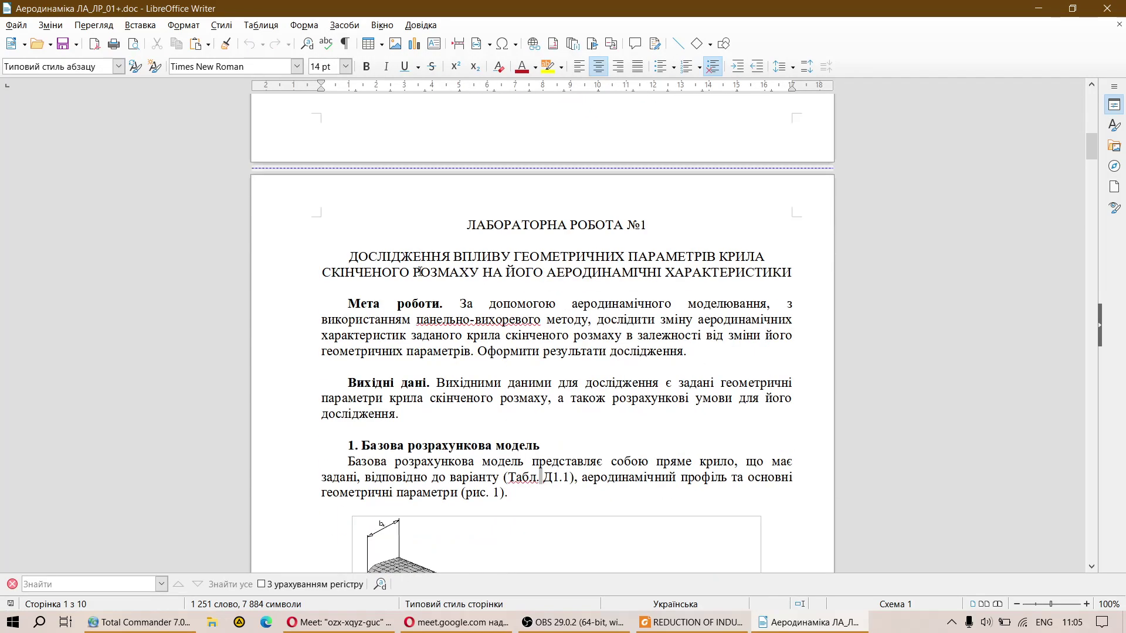
scroll(420, 271, down, 3)
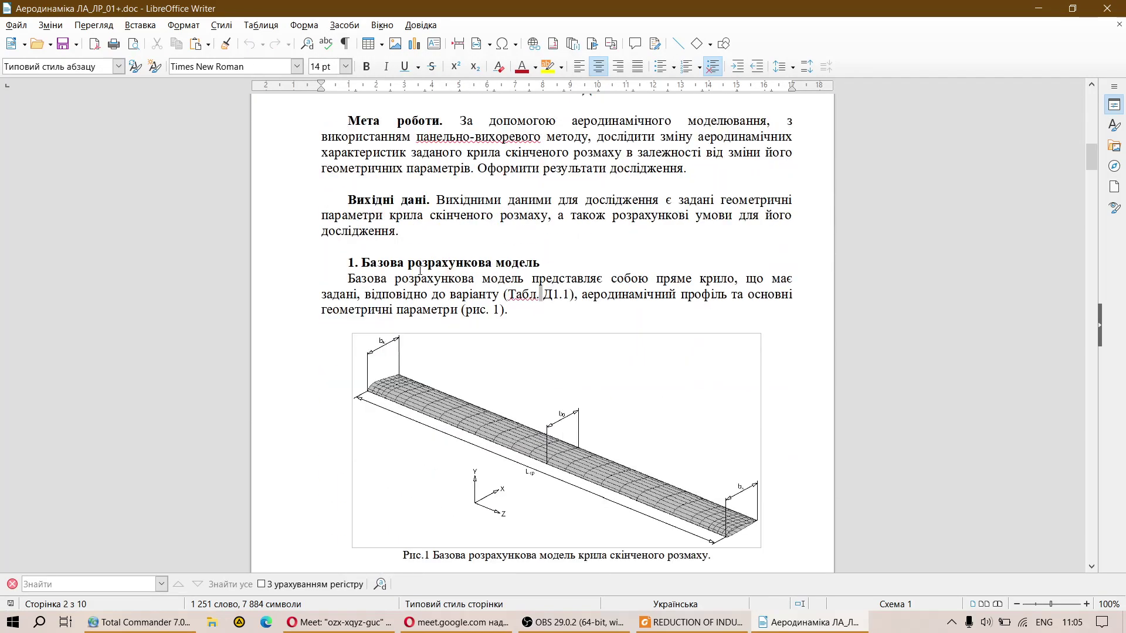
scroll(420, 270, down, 12)
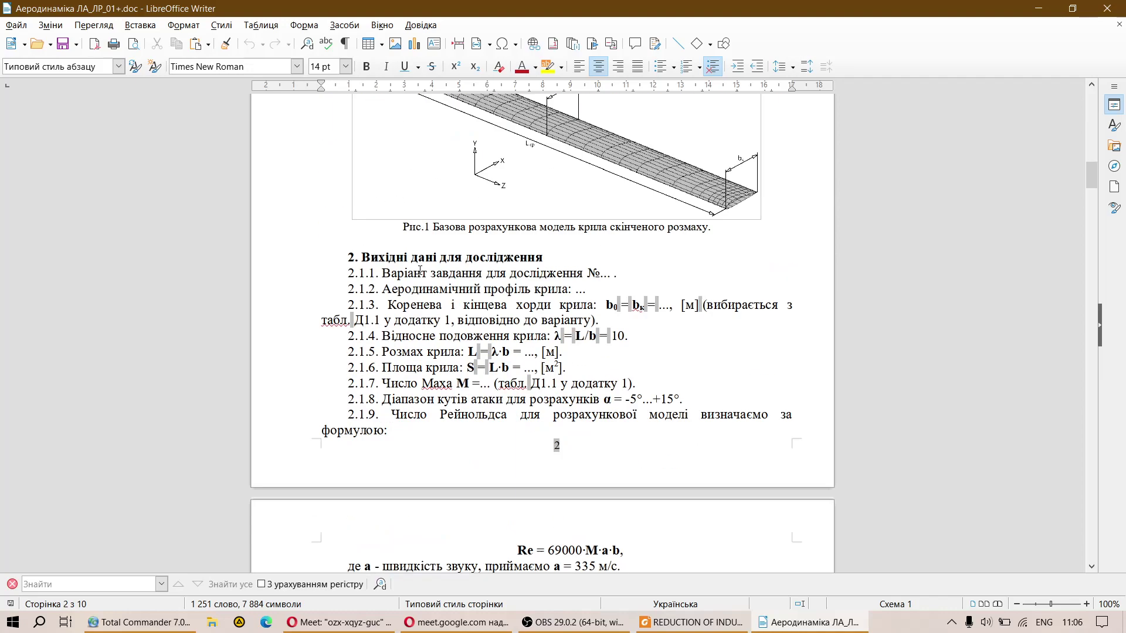
Examine the section 3 research tasks, including the taper formulas, the chord table and the modified wing planforms in figure 2.
scroll(420, 270, down, 18)
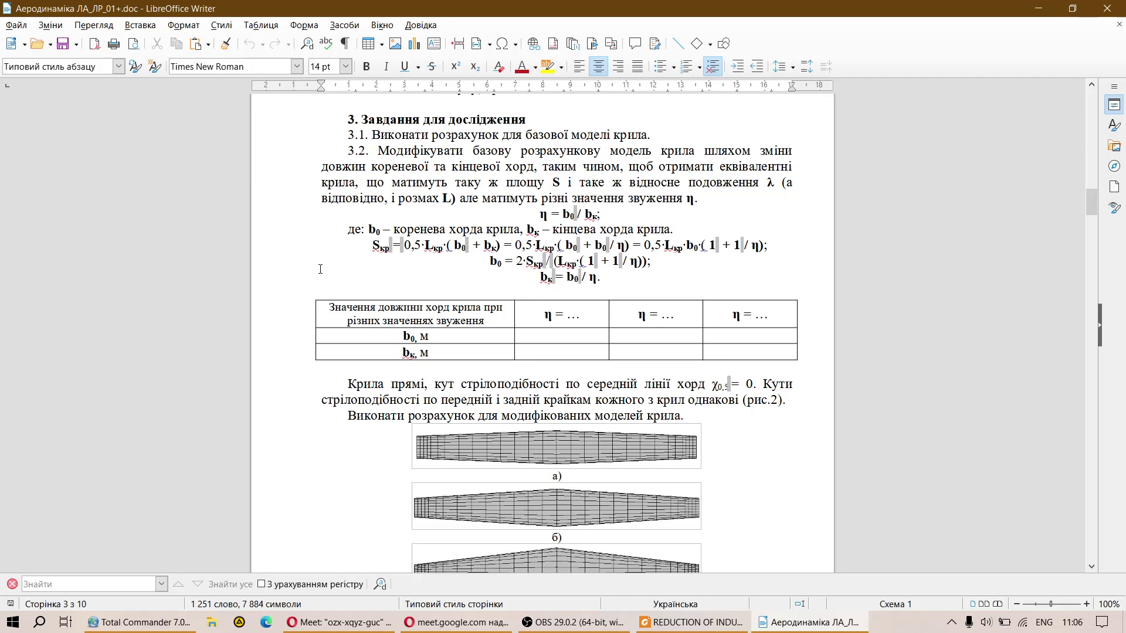
scroll(320, 269, down, 3)
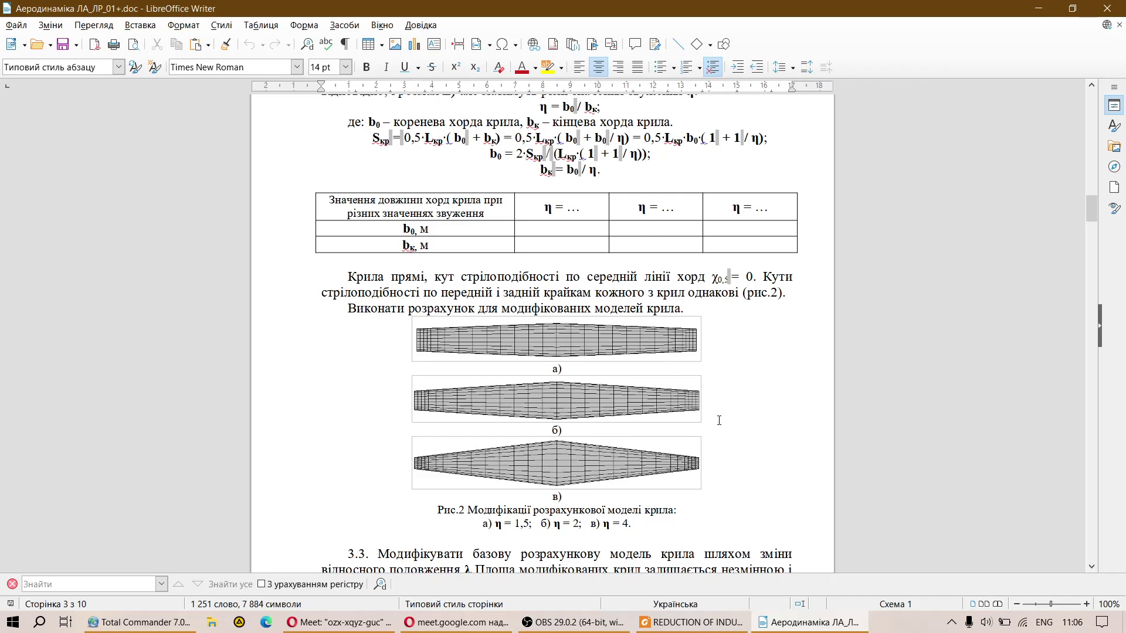
scroll(719, 421, down, 2)
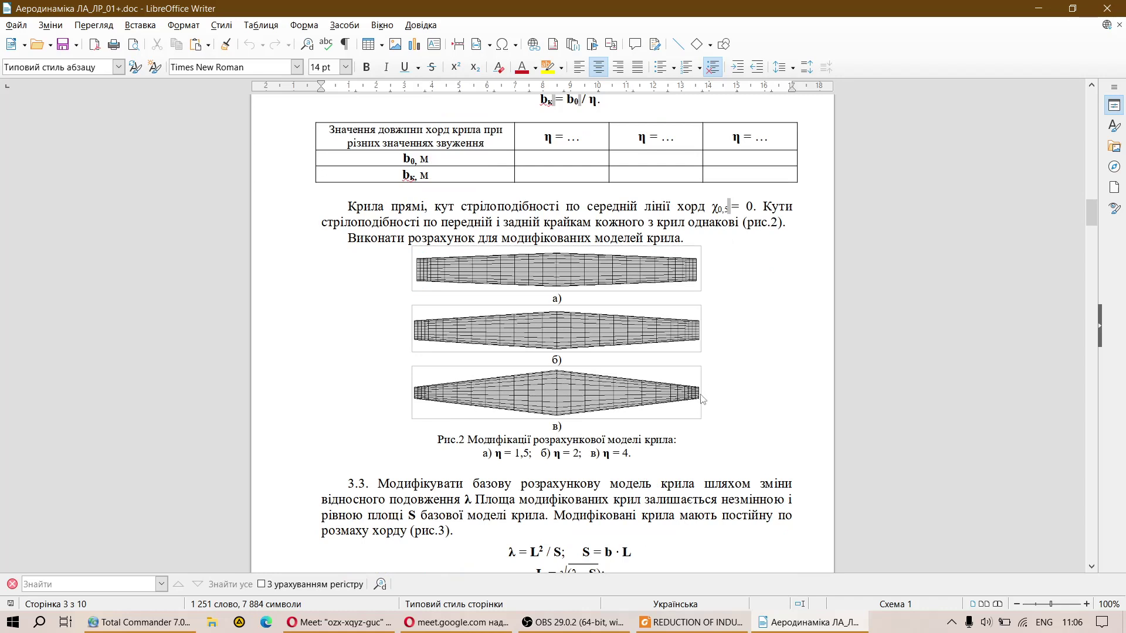
scroll(702, 394, up, 1)
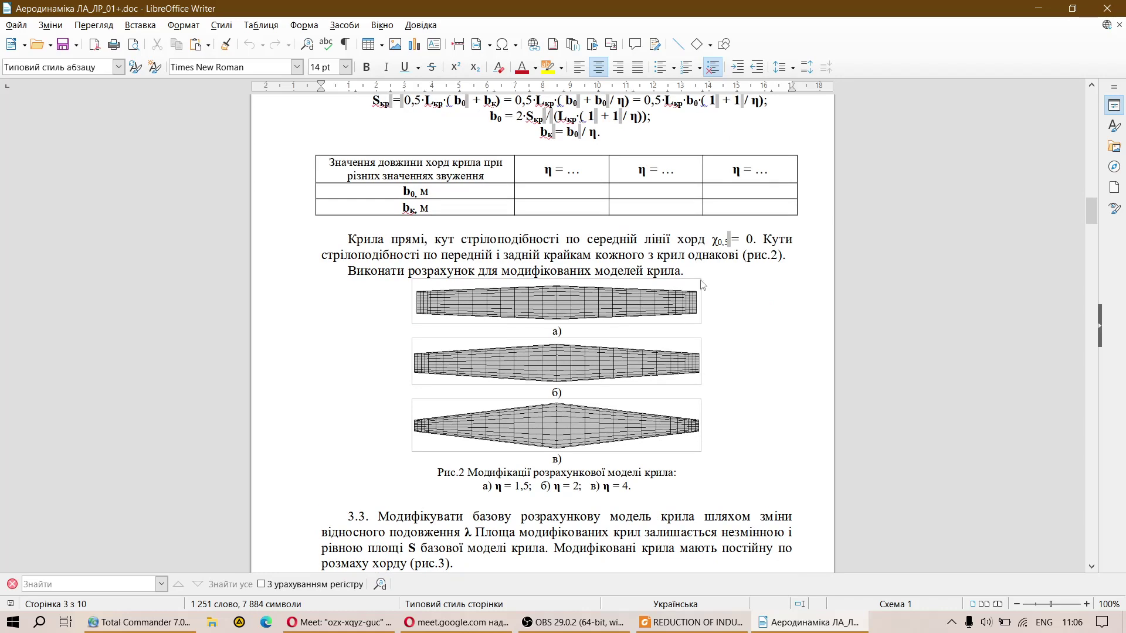